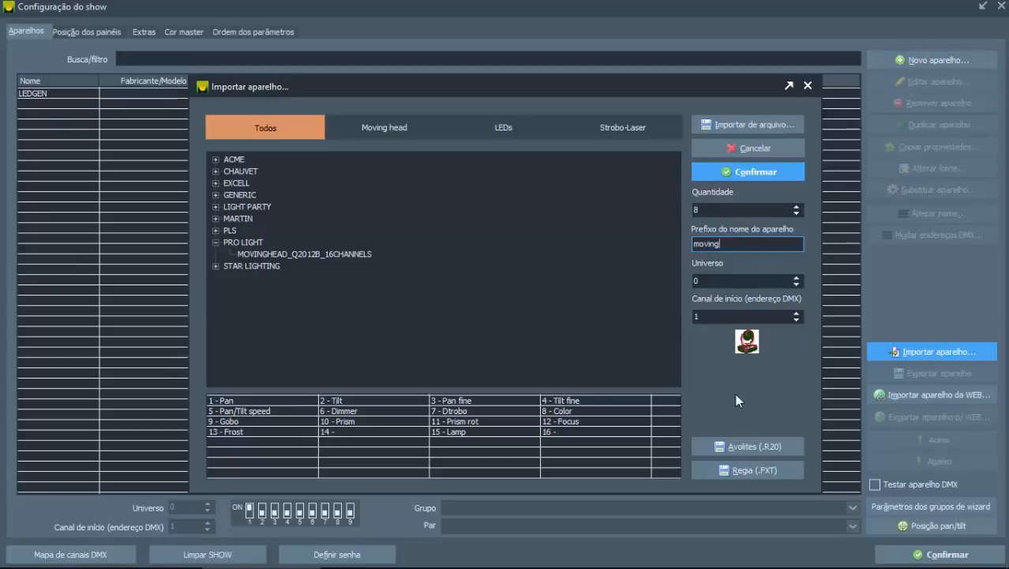
Step: Finish importing the eight moving heads and set moving1's tilt movement time to 1000 ms in its simulation settings
{"action": "left_click", "coordinate": [742, 177]}
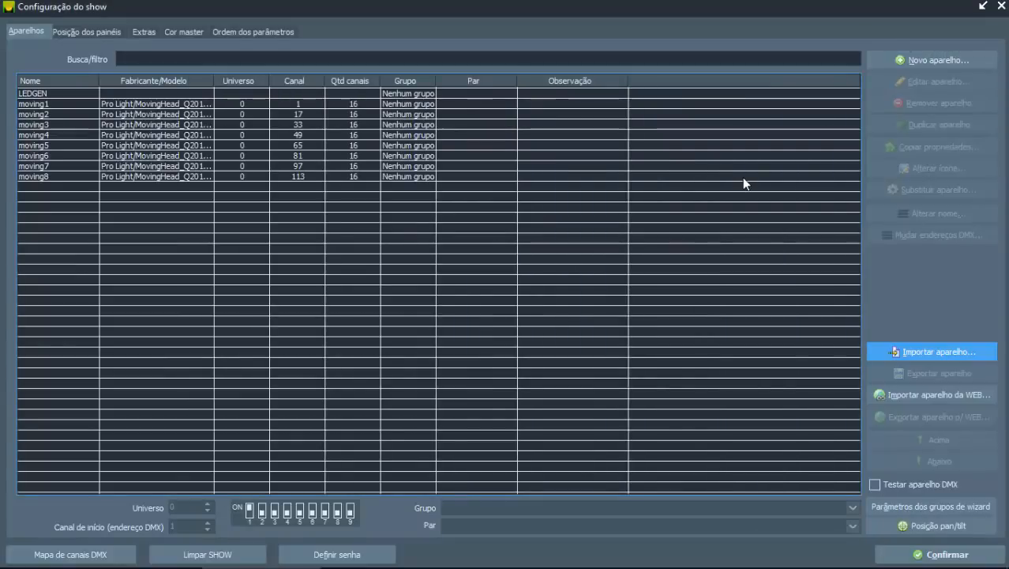
{"action": "left_click", "coordinate": [54, 102]}
{"action": "double_click", "coordinate": [53, 102]}
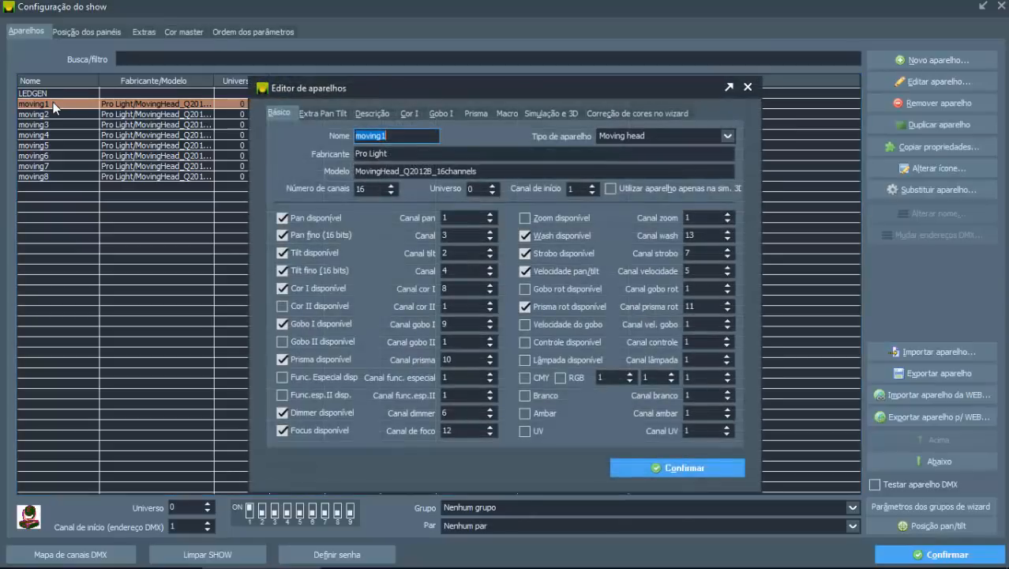
{"action": "left_click", "coordinate": [559, 115]}
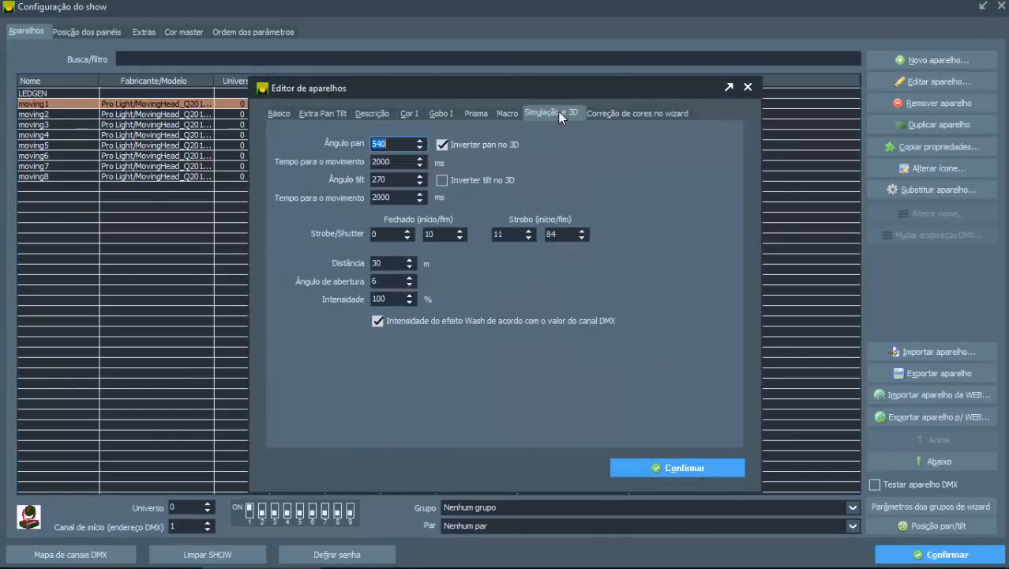
{"action": "left_click", "coordinate": [396, 161]}
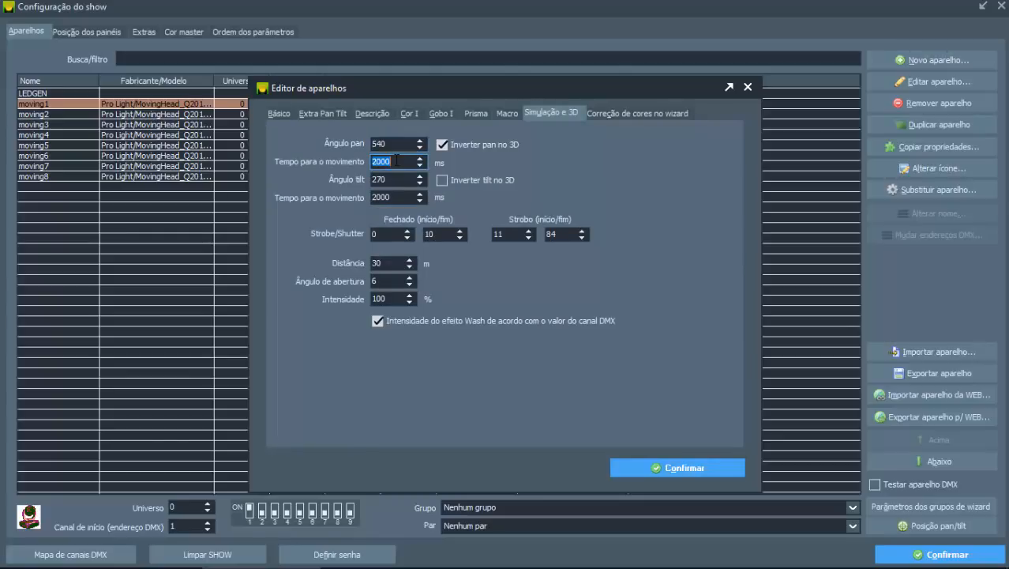
{"action": "left_click", "coordinate": [398, 196]}
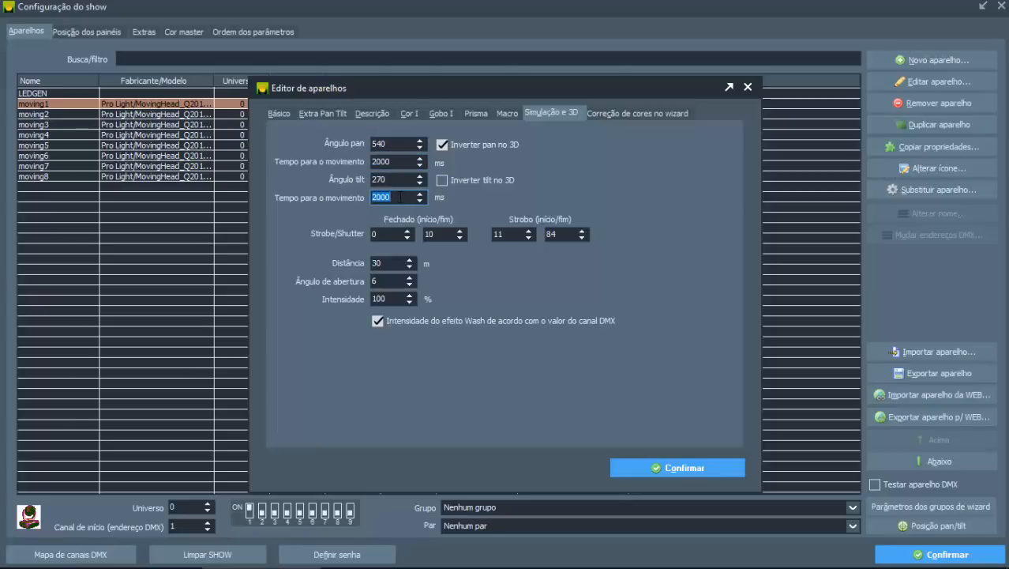
{"action": "type", "text": "1000"}
Step: Review moving1's pan and tilt angles and the start and end values of its closed-shutter and strobe ranges
{"action": "left_click", "coordinate": [374, 180]}
{"action": "double_click", "coordinate": [393, 148]}
{"action": "double_click", "coordinate": [392, 179]}
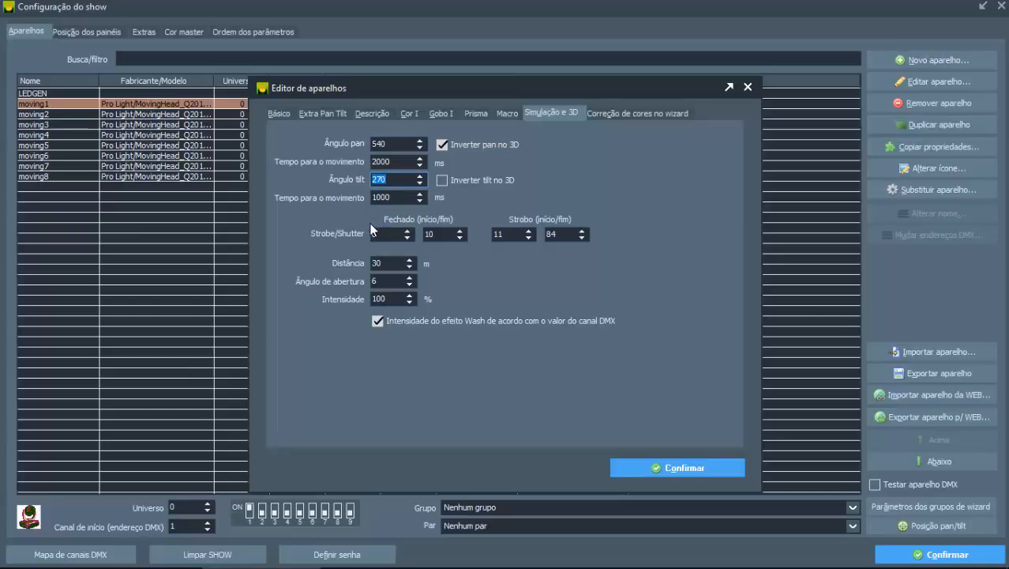
{"action": "left_click", "coordinate": [398, 232]}
{"action": "double_click", "coordinate": [429, 234]}
{"action": "double_click", "coordinate": [379, 234]}
{"action": "left_click", "coordinate": [387, 234]}
{"action": "double_click", "coordinate": [447, 235]}
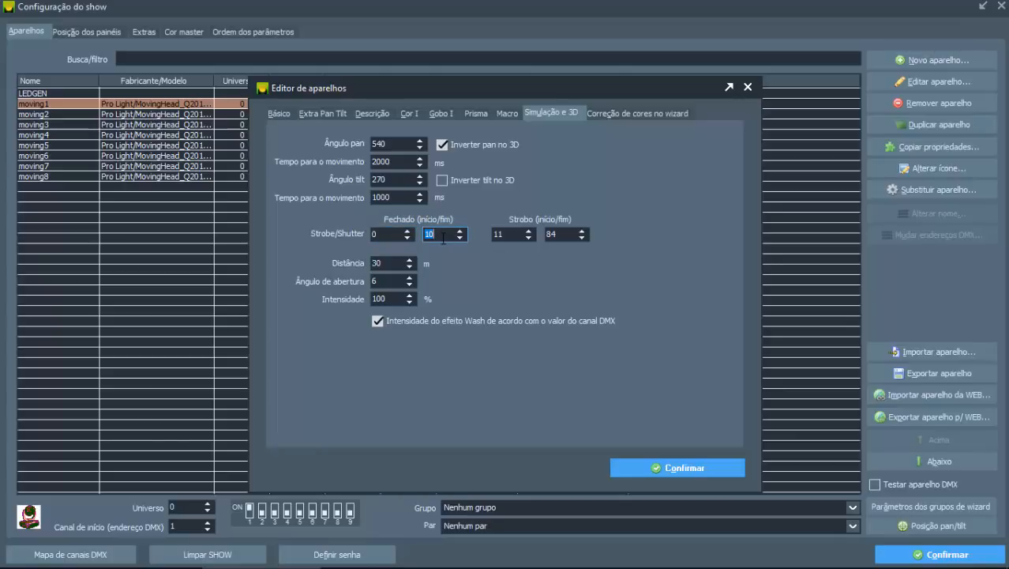
{"action": "key", "text": "shift+Tab"}
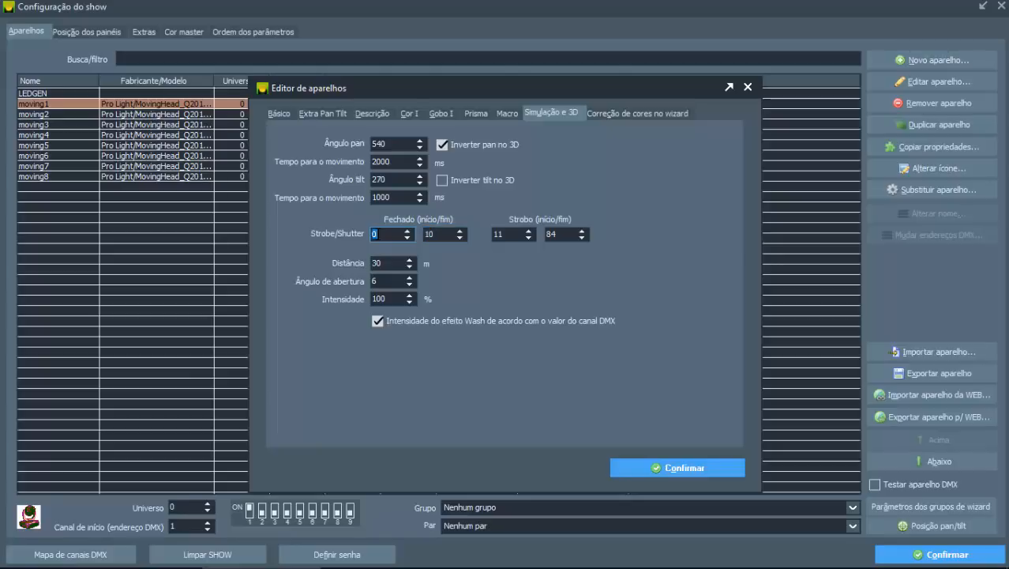
{"action": "key", "text": "Tab"}
{"action": "key", "text": "Tab"}
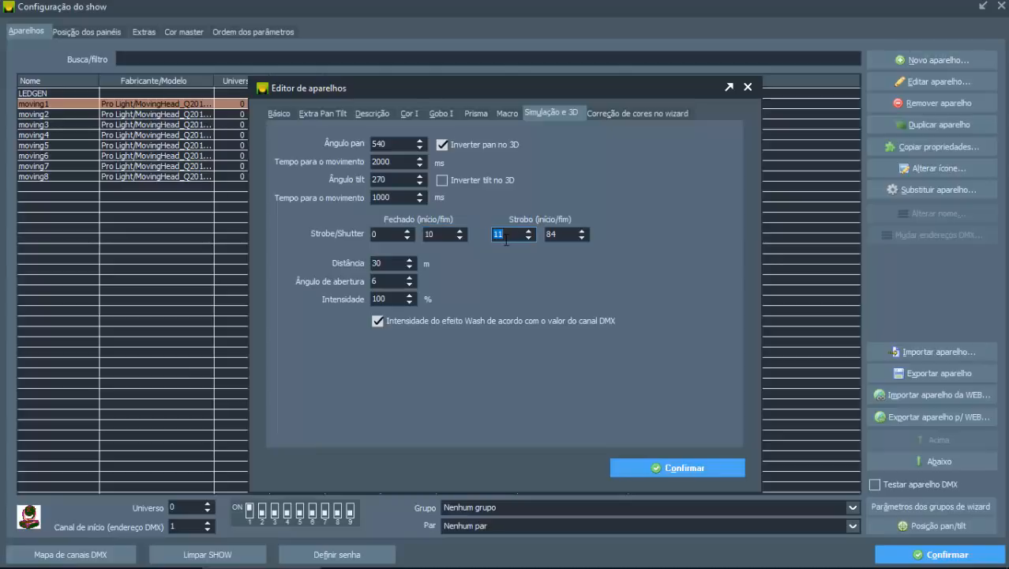
{"action": "key", "text": "Tab"}
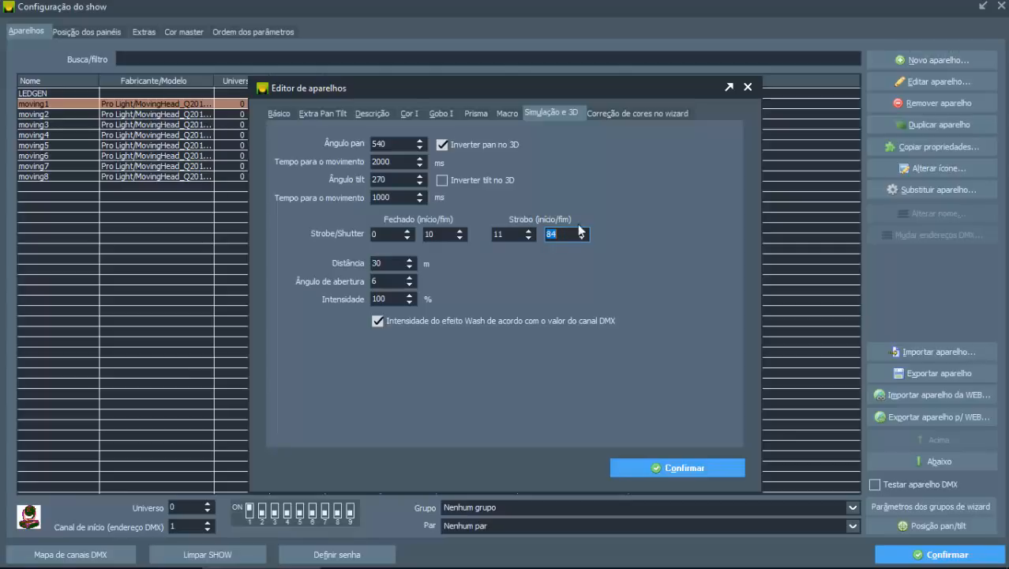
Step: Set moving1's beam distance to 50 m, check its opening angle and intensity, and save the fixture
{"action": "double_click", "coordinate": [389, 265]}
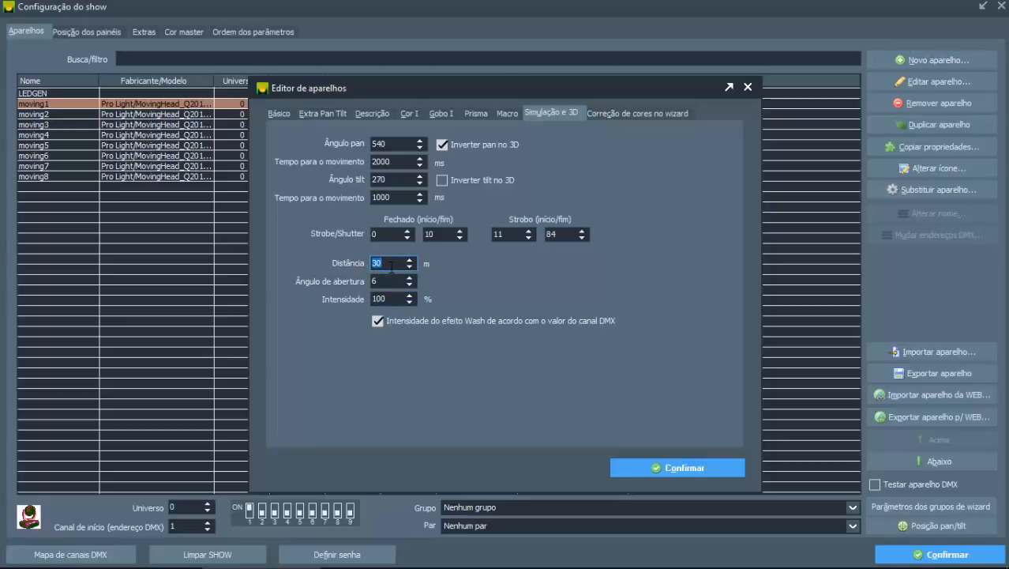
{"action": "type", "text": "50"}
{"action": "key", "text": "Tab"}
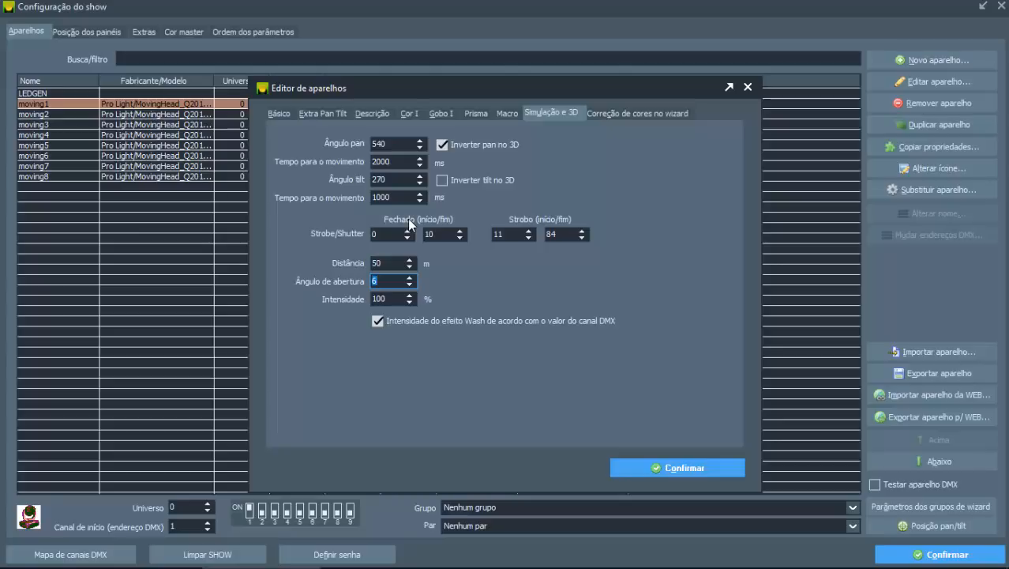
{"action": "key", "text": "shift+Tab"}
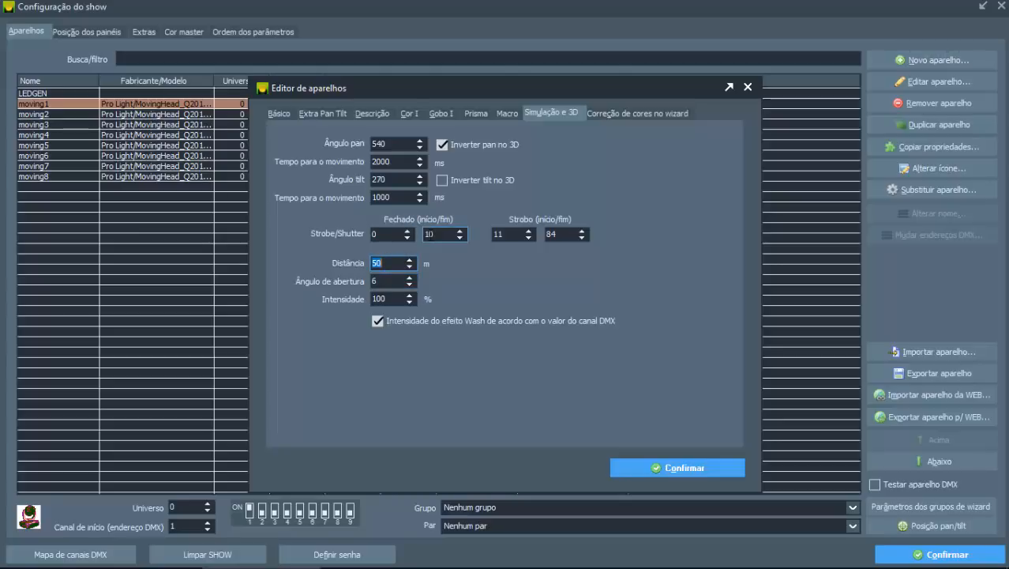
{"action": "double_click", "coordinate": [379, 283]}
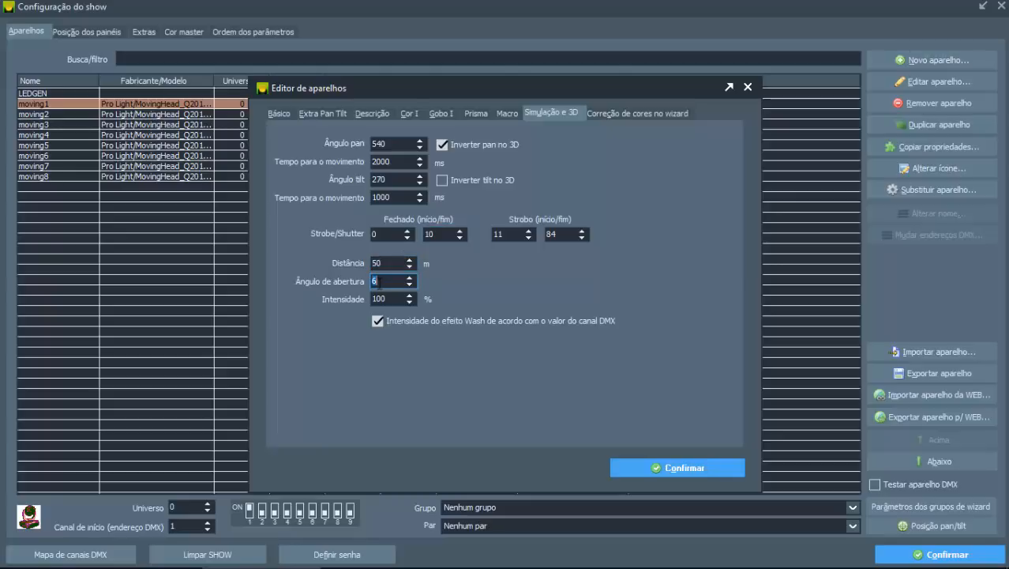
{"action": "double_click", "coordinate": [388, 299]}
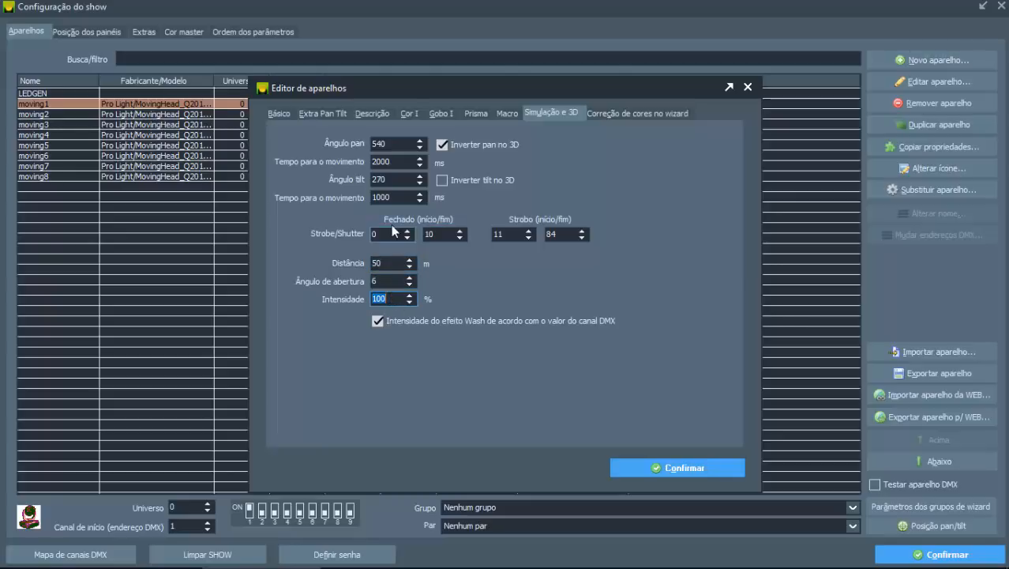
{"action": "left_click", "coordinate": [628, 473]}
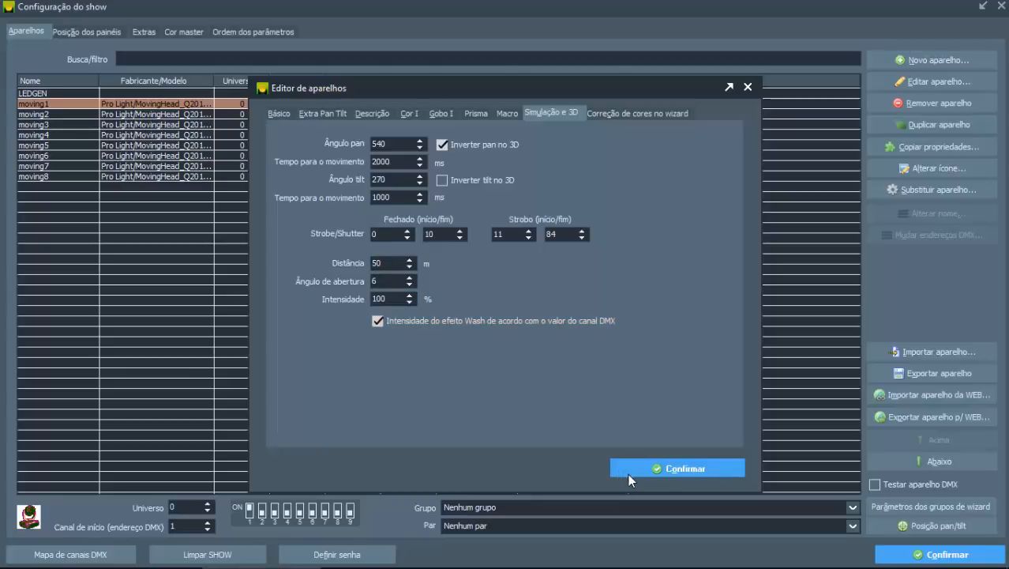
{"action": "left_click", "coordinate": [277, 114]}
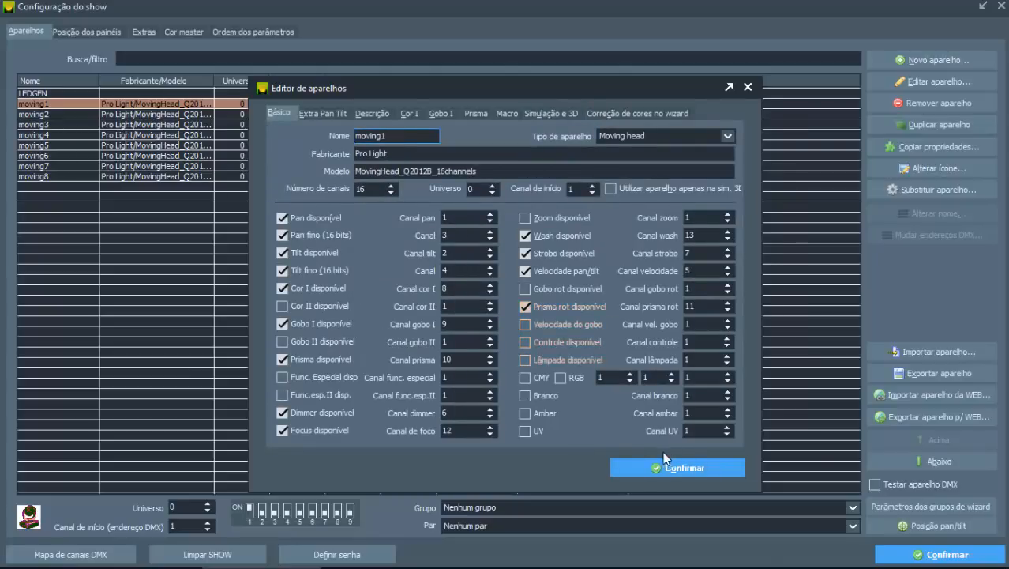
{"action": "left_click", "coordinate": [668, 466]}
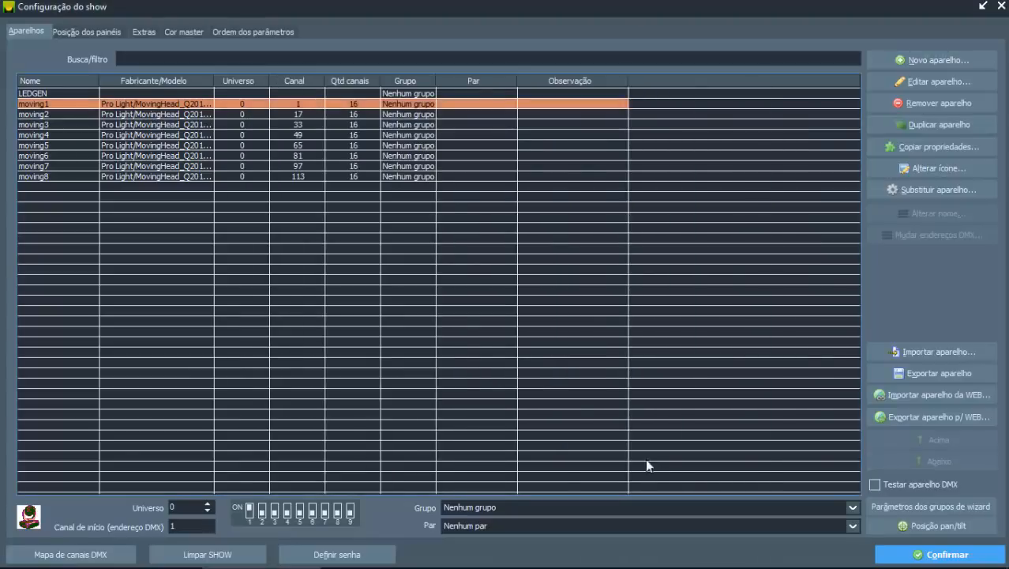
Step: Copy moving1's properties to moving2 through moving8 and check the copied simulation settings on moving2
{"action": "left_click", "coordinate": [900, 148]}
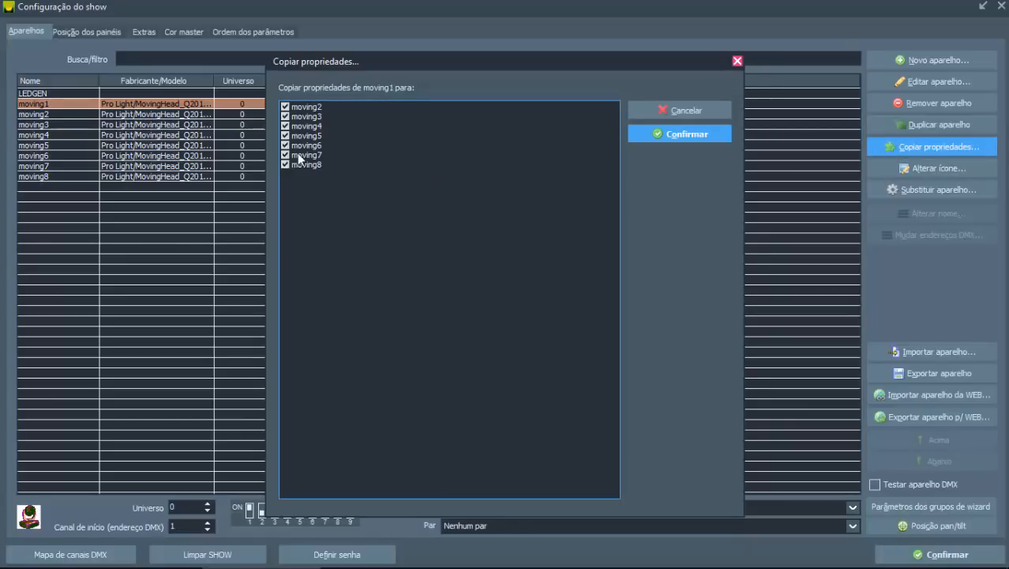
{"action": "left_click", "coordinate": [657, 134]}
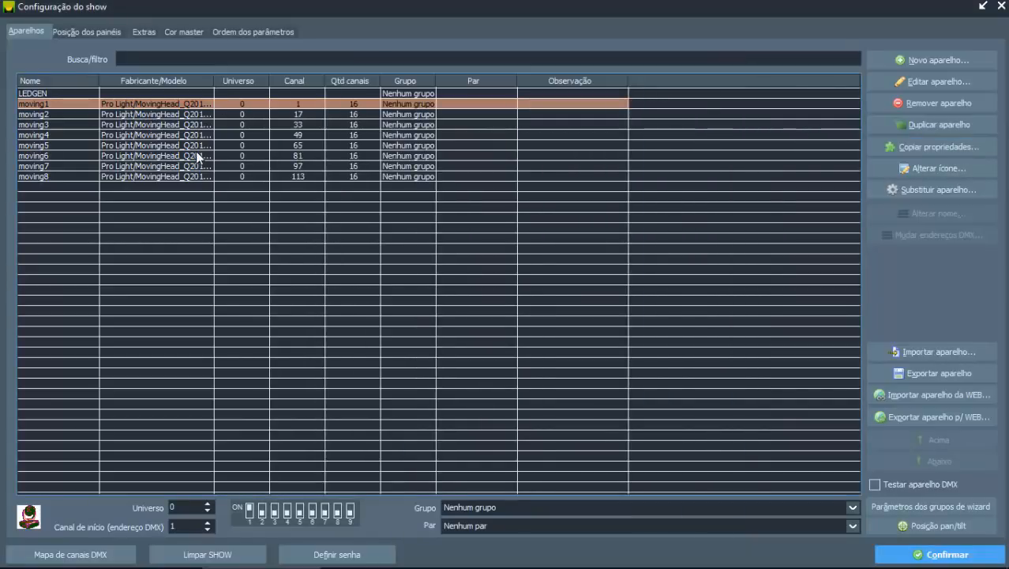
{"action": "double_click", "coordinate": [167, 111]}
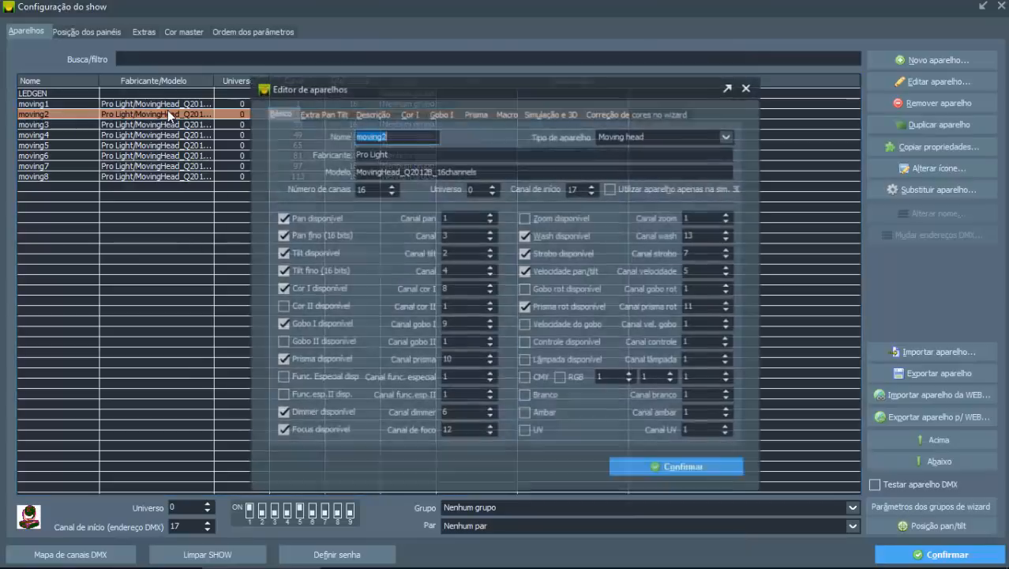
{"action": "left_click", "coordinate": [548, 113]}
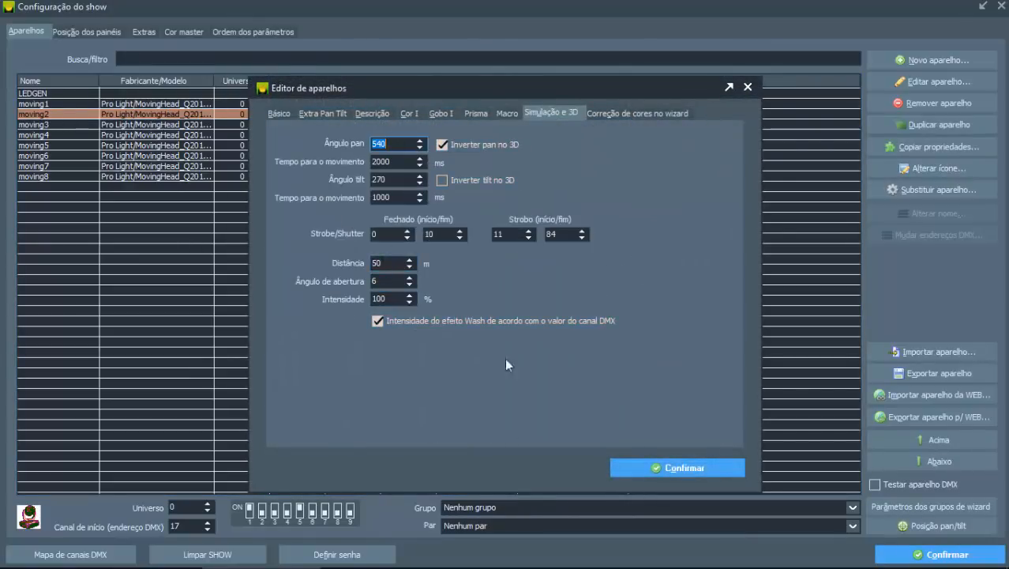
{"action": "double_click", "coordinate": [390, 197]}
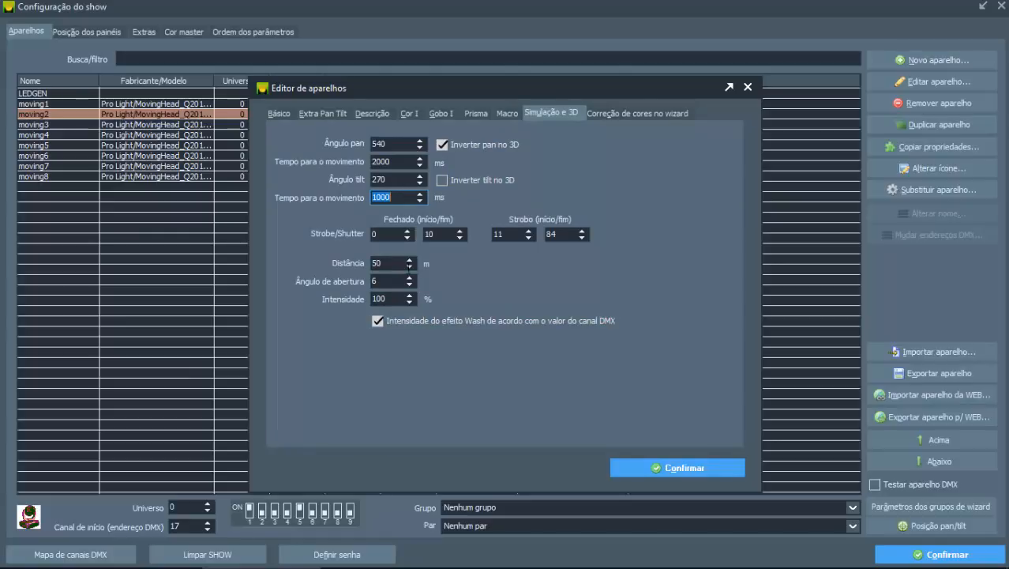
{"action": "left_click", "coordinate": [703, 467]}
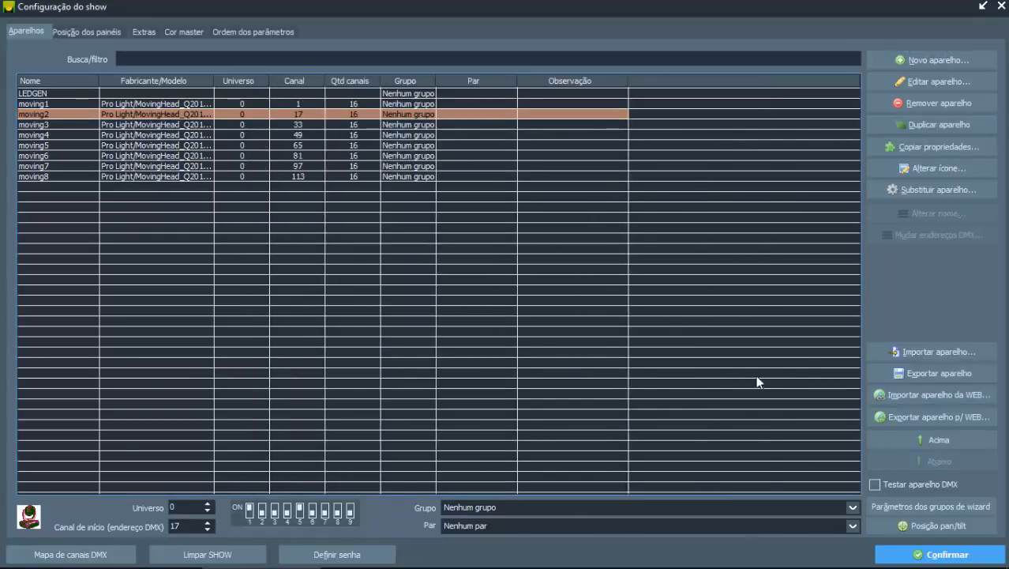
Step: Start another fixture import and choose the GENERIC PARLED_DRGB_4CHANNELS model
{"action": "left_click", "coordinate": [904, 353]}
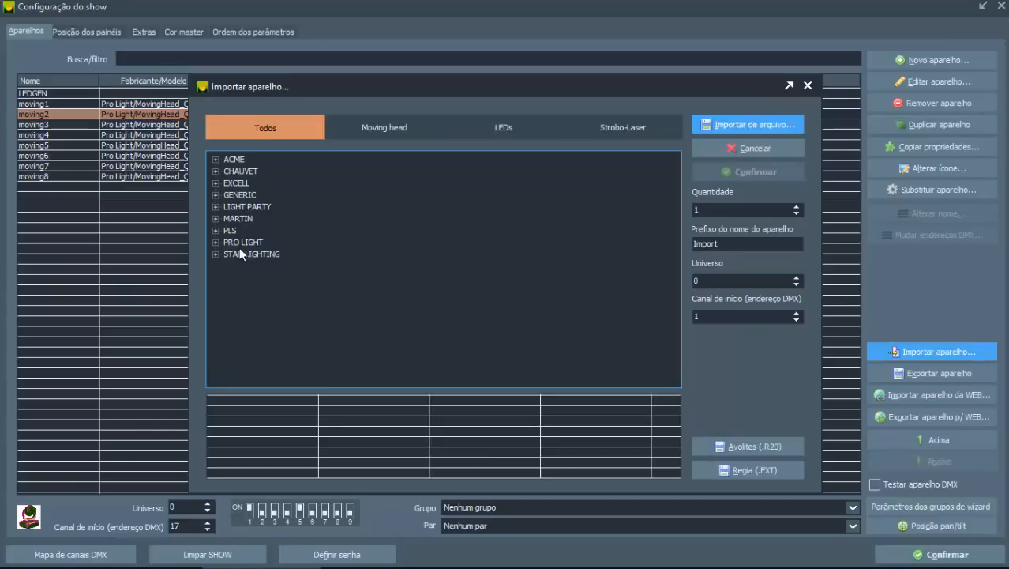
{"action": "left_click", "coordinate": [231, 196]}
{"action": "key", "text": "Right"}
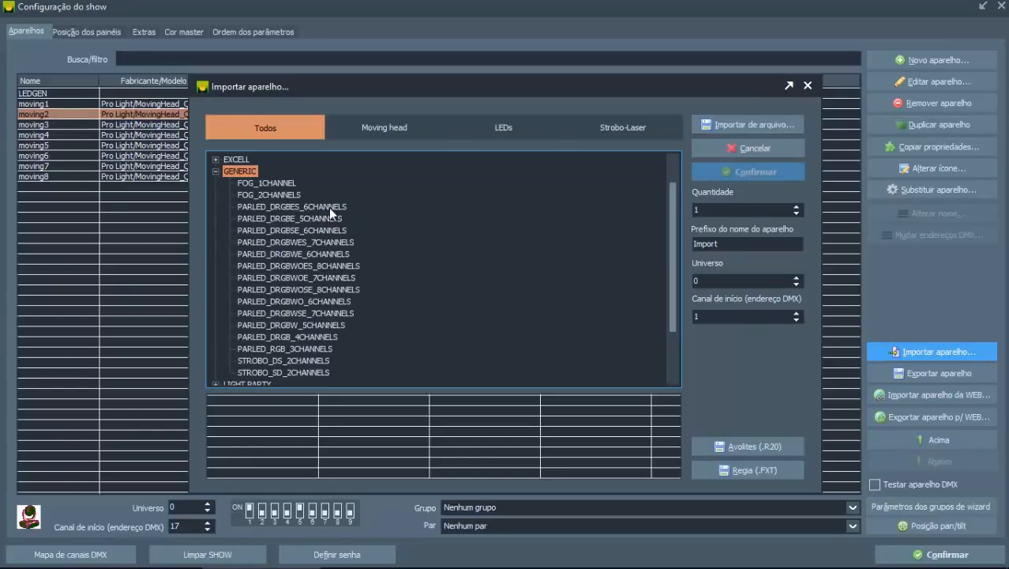
{"action": "key", "text": "Down"}
{"action": "key", "text": "Down"}
{"action": "key", "text": "Down"}
{"action": "key", "text": "Down"}
{"action": "key", "text": "Down"}
{"action": "key", "text": "Down"}
{"action": "key", "text": "Down"}
{"action": "key", "text": "Down"}
{"action": "key", "text": "Down"}
{"action": "key", "text": "Down"}
{"action": "key", "text": "Down"}
{"action": "key", "text": "Down"}
{"action": "key", "text": "Down"}
{"action": "key", "text": "Down"}
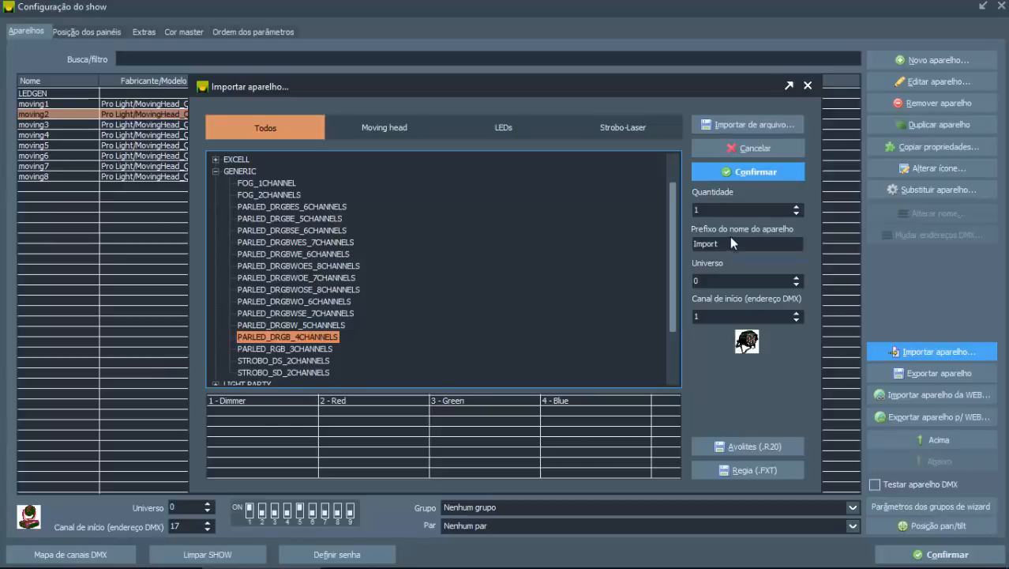
Step: Import 7 of the LED pars with the name prefix "leds", starting at DMX channel 201
{"action": "left_click_drag", "start_coordinate": [738, 245], "coordinate": [617, 231]}
{"action": "type", "text": "leds"}
{"action": "key", "text": "shift+Tab"}
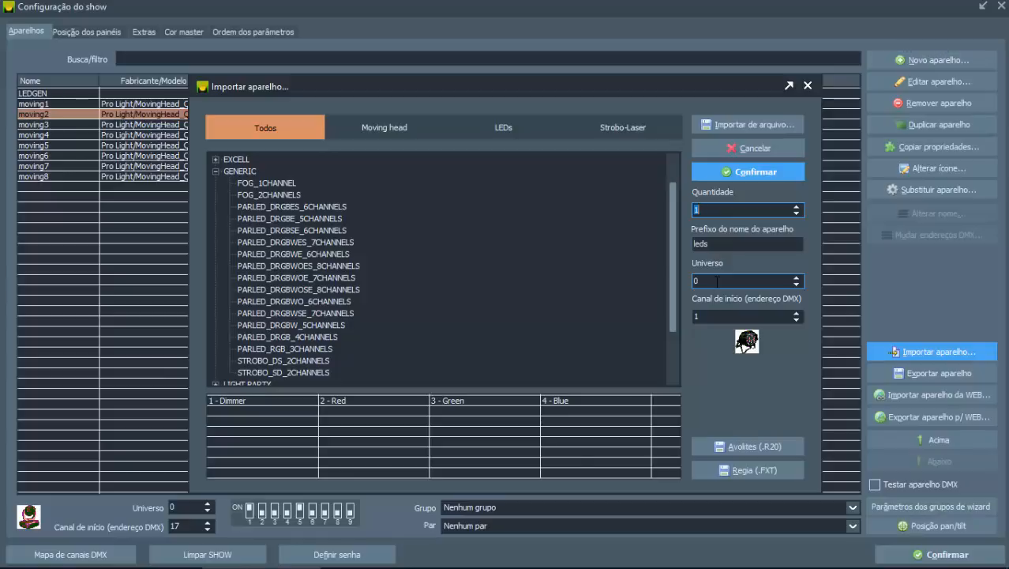
{"action": "type", "text": "7"}
{"action": "left_click", "coordinate": [712, 314]}
{"action": "mouse_move", "coordinate": [463, 87]}
{"action": "left_mouse_down"}
{"action": "mouse_move", "coordinate": [462, 192]}
{"action": "mouse_move", "coordinate": [458, 95]}
{"action": "left_mouse_up"}
{"action": "type", "text": "201"}
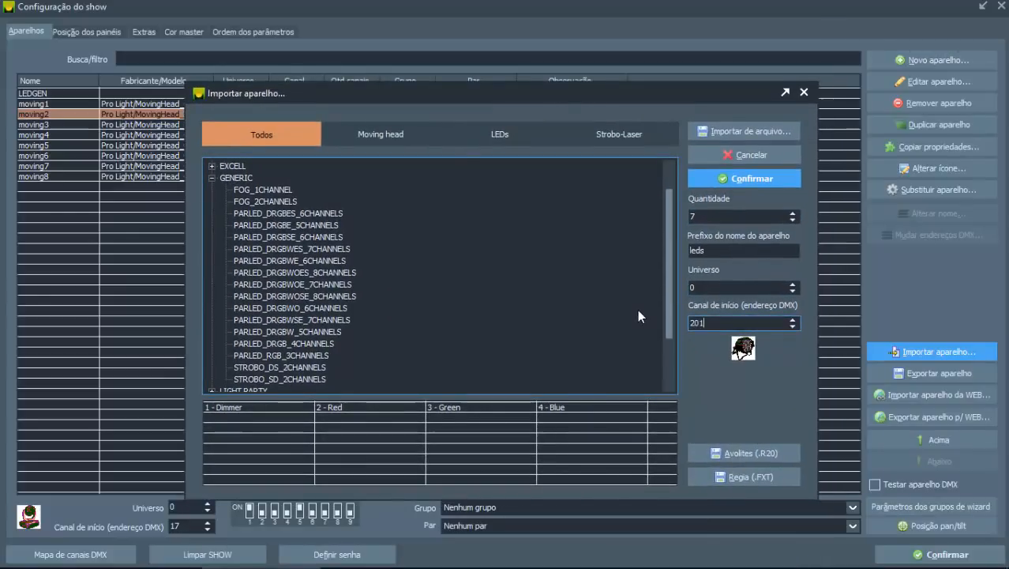
{"action": "left_click", "coordinate": [714, 176]}
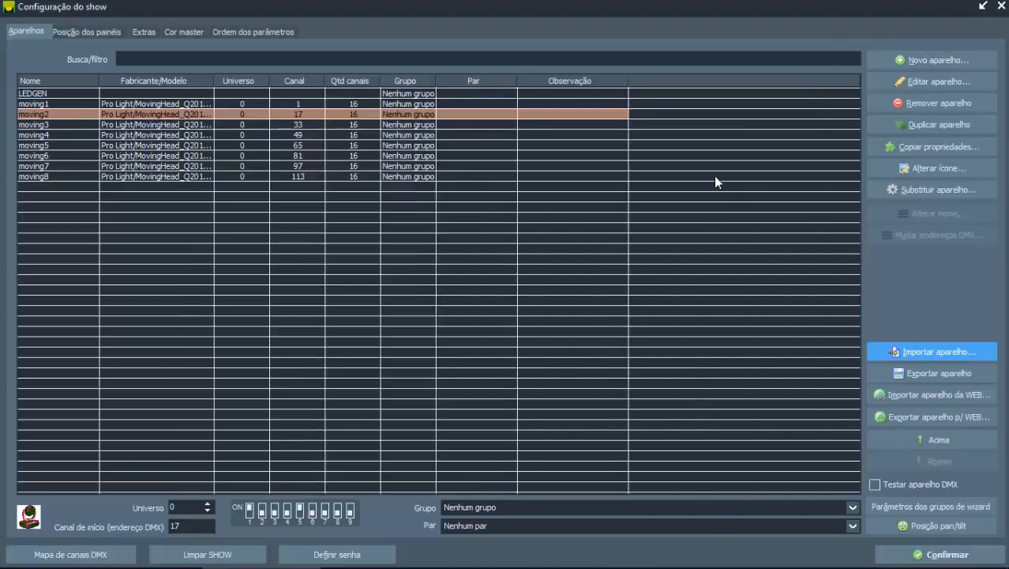
Step: Preview new DMX addresses for moving1 through leds7 using each fixture's channel count and a fixed interval, and cancel without applying them
{"action": "left_click", "coordinate": [361, 178]}
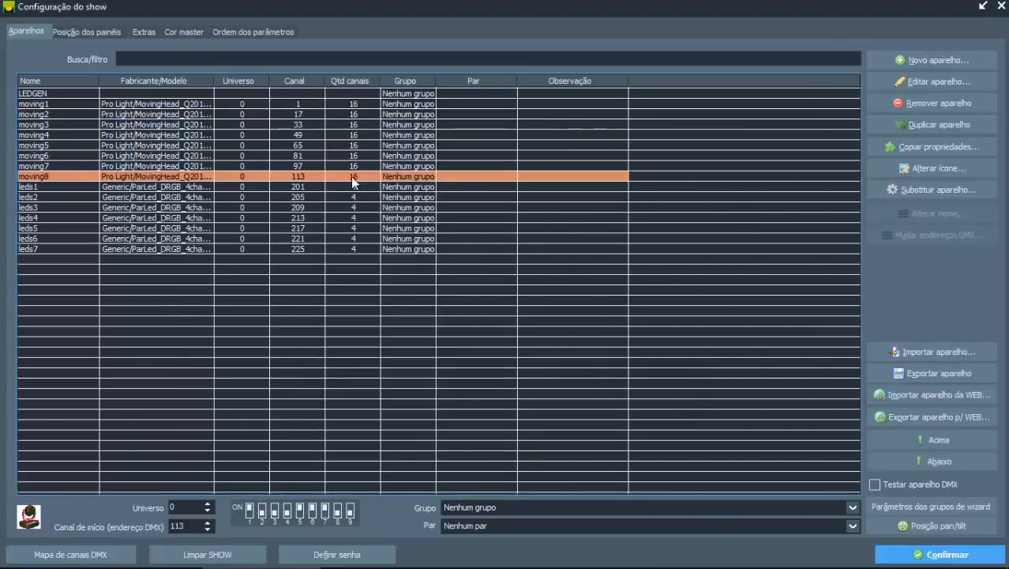
{"action": "left_click", "coordinate": [330, 186]}
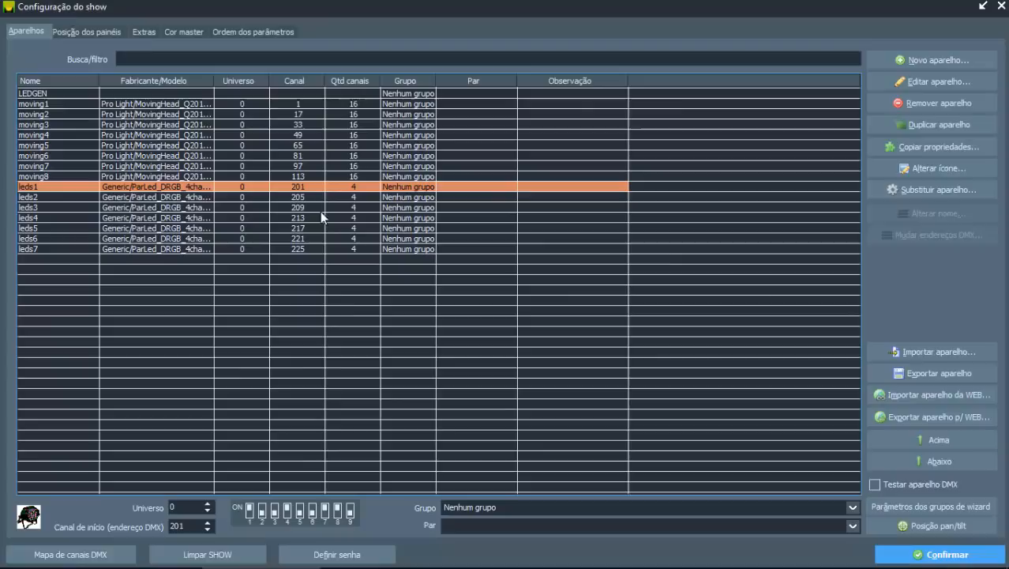
{"action": "left_click", "coordinate": [157, 105]}
{"action": "left_click", "coordinate": [140, 247], "text": "shift"}
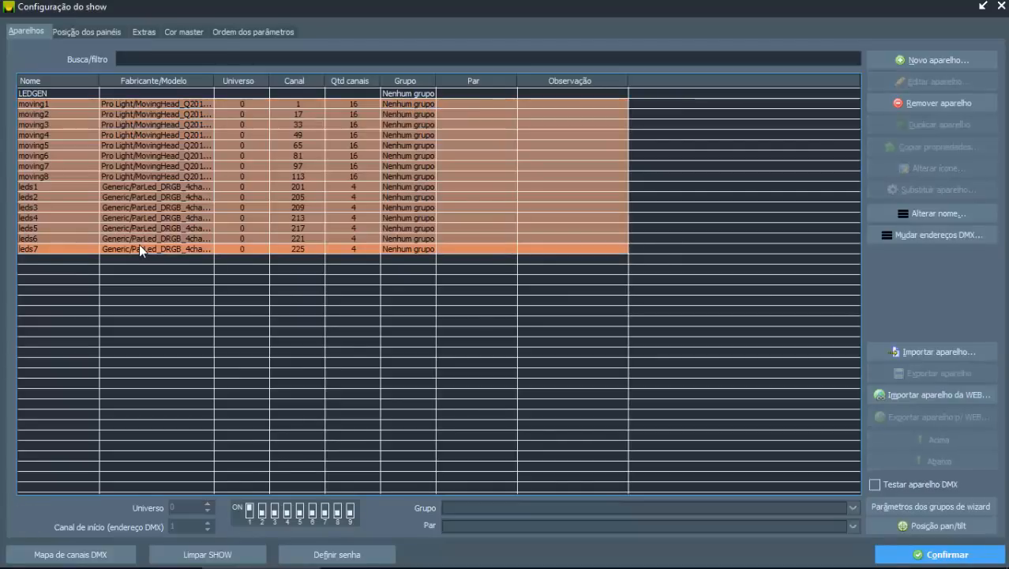
{"action": "left_click", "coordinate": [951, 236]}
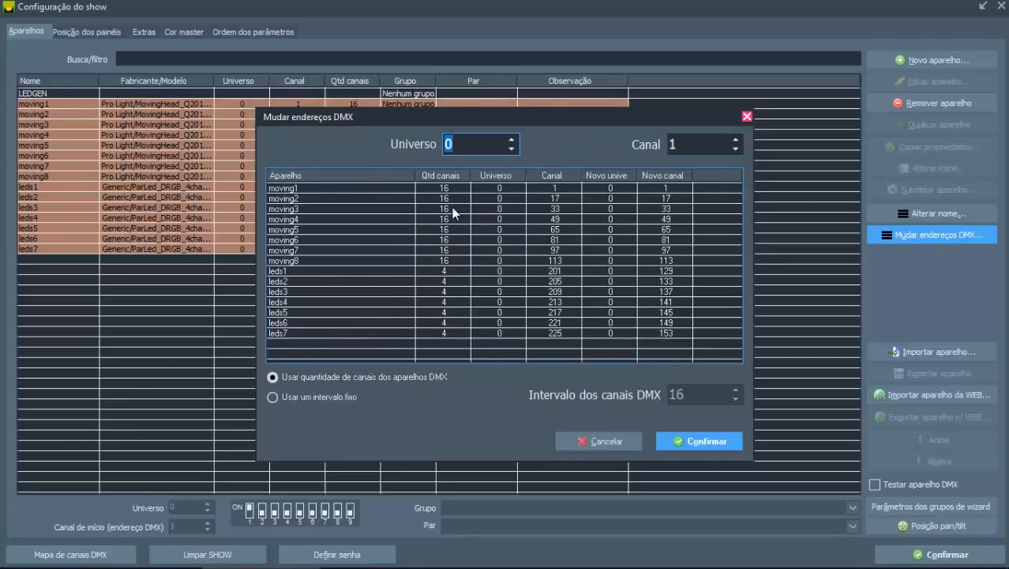
{"action": "left_click", "coordinate": [616, 443]}
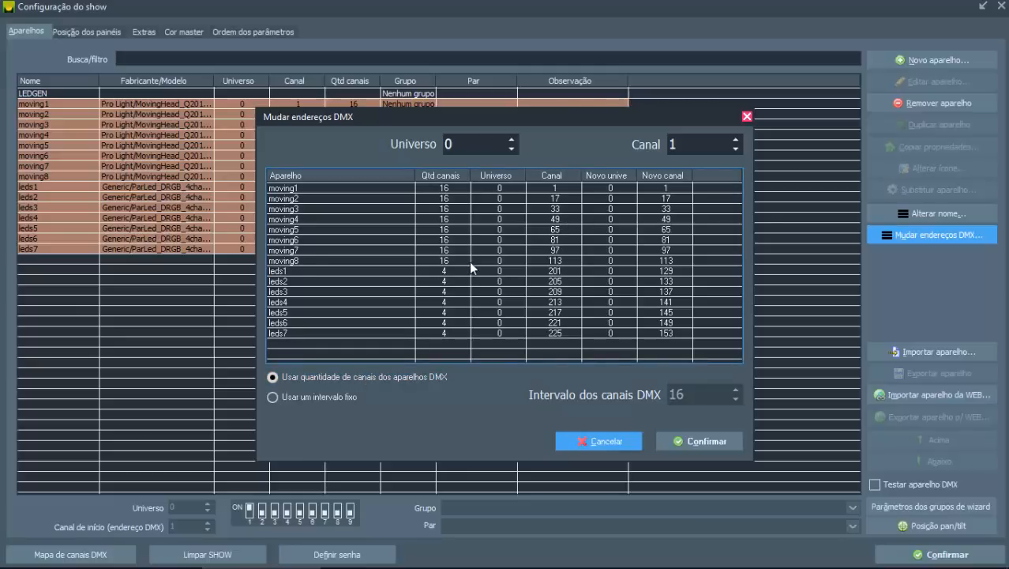
{"action": "left_click", "coordinate": [338, 398]}
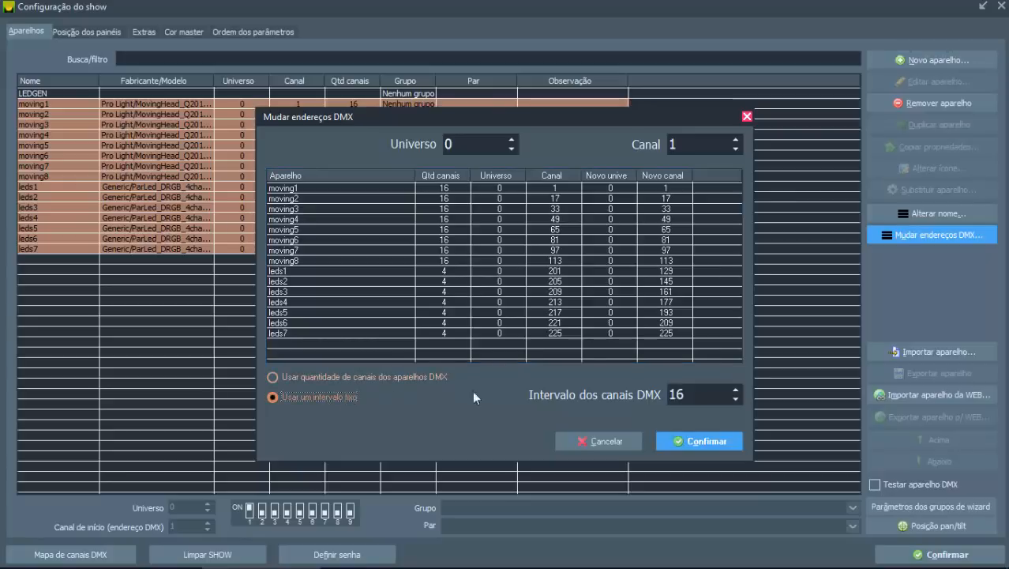
{"action": "left_click", "coordinate": [606, 440]}
Step: Examine the DMX channel map to see which channels the moving heads and LED pars occupy in universe 0
{"action": "left_click", "coordinate": [298, 174]}
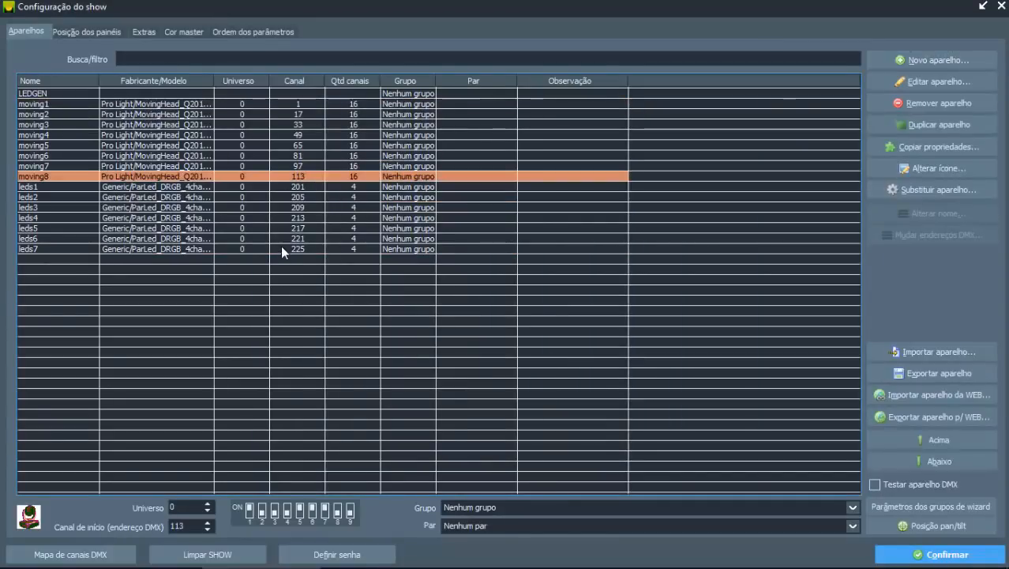
{"action": "left_click", "coordinate": [79, 552]}
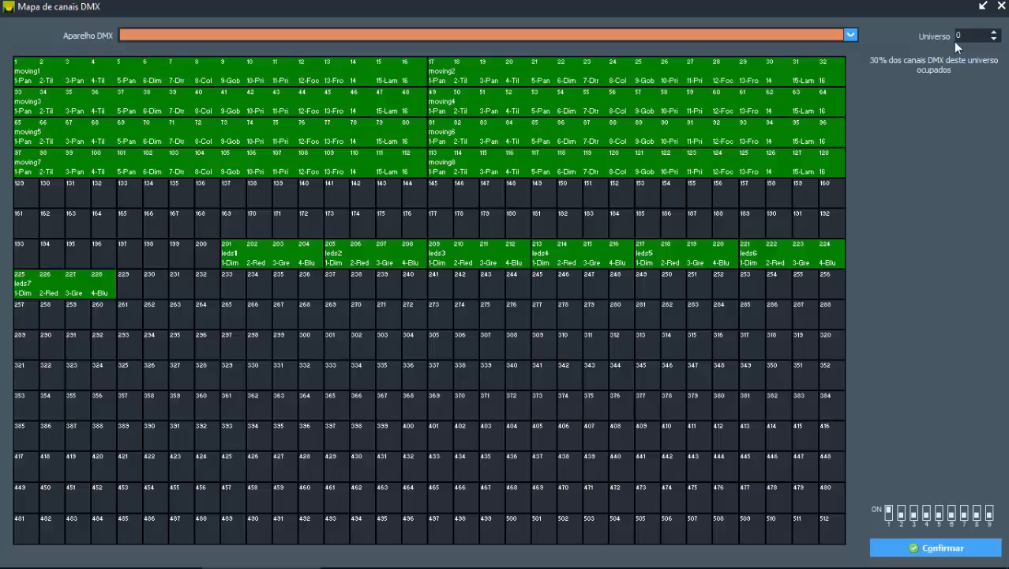
{"action": "left_click", "coordinate": [1001, 6]}
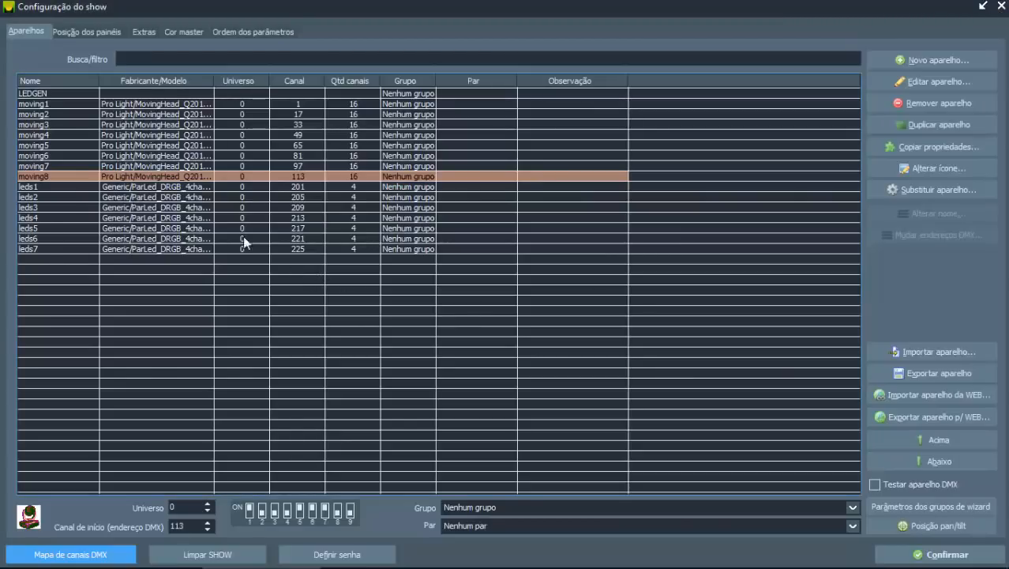
Step: Check leds1's basic channel setup and its 3D simulation distance, opening angle and intensity, and confirm the fixture
{"action": "left_click", "coordinate": [124, 188]}
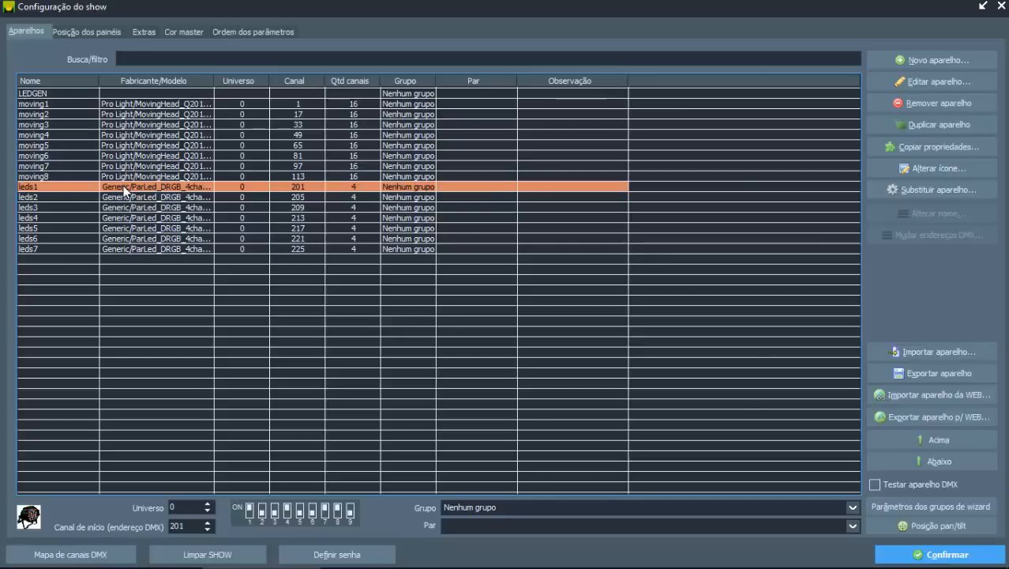
{"action": "double_click", "coordinate": [124, 190]}
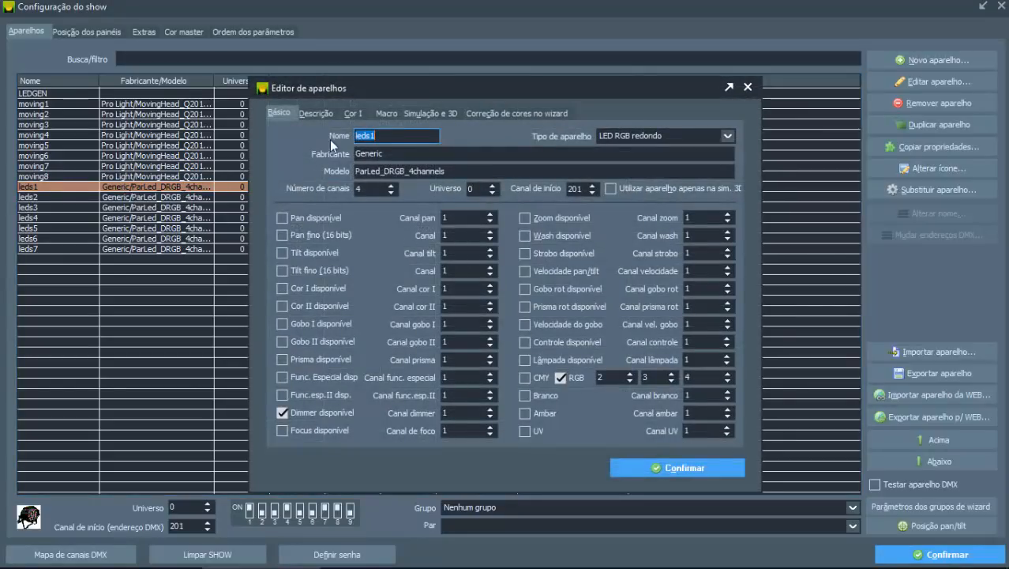
{"action": "left_click", "coordinate": [414, 114]}
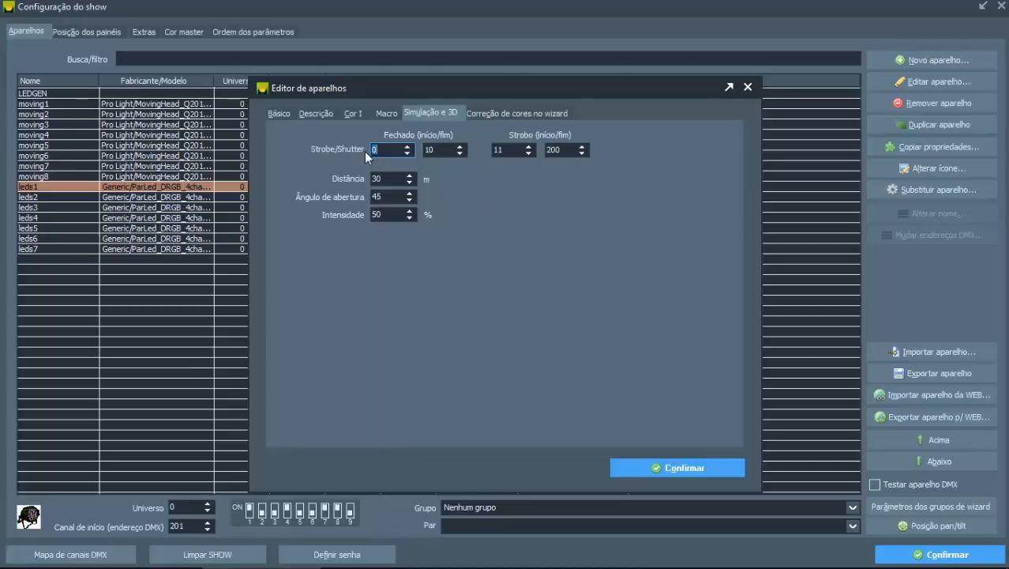
{"action": "left_click", "coordinate": [278, 115]}
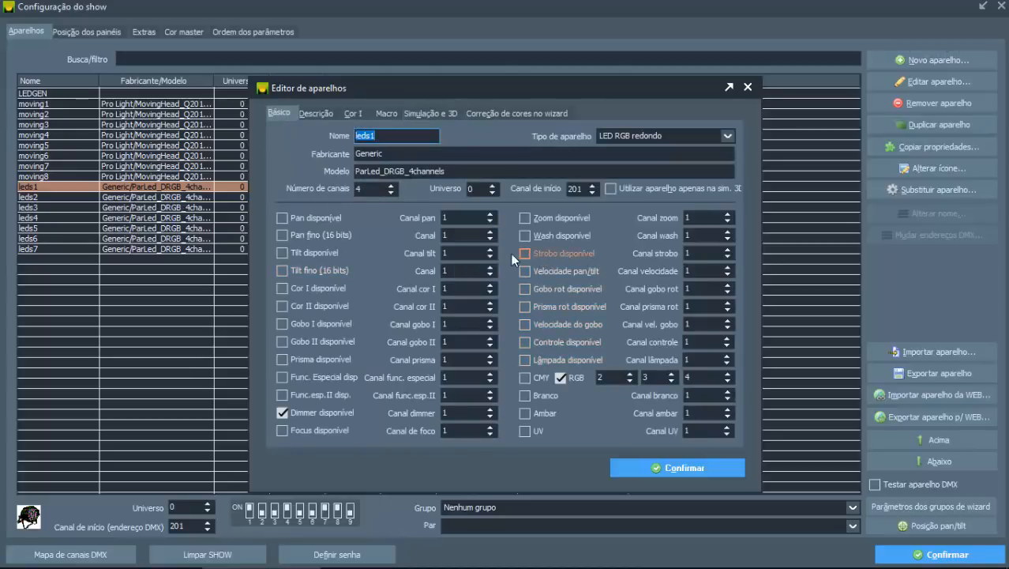
{"action": "left_click", "coordinate": [437, 114]}
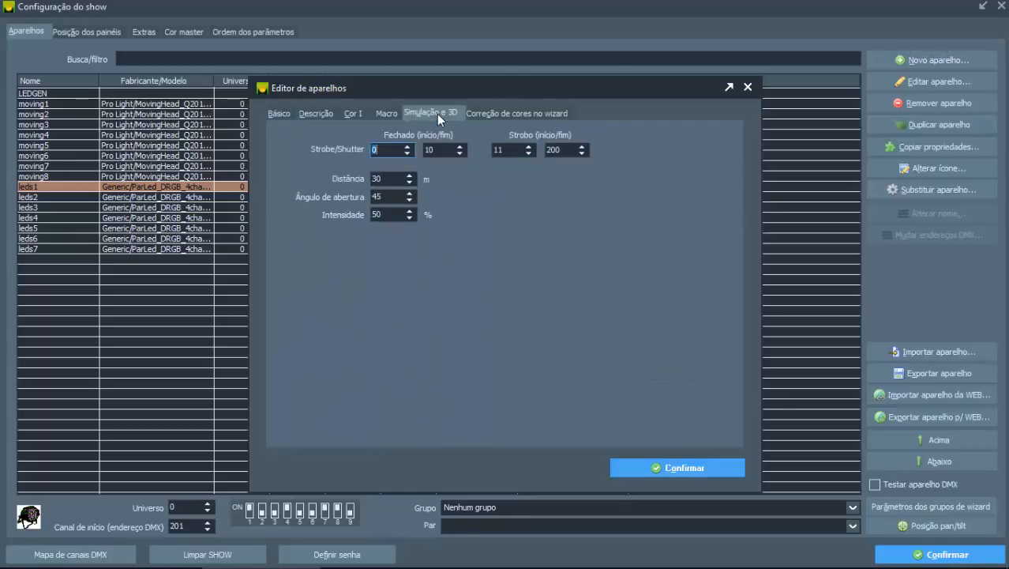
{"action": "double_click", "coordinate": [387, 178]}
{"action": "double_click", "coordinate": [389, 196]}
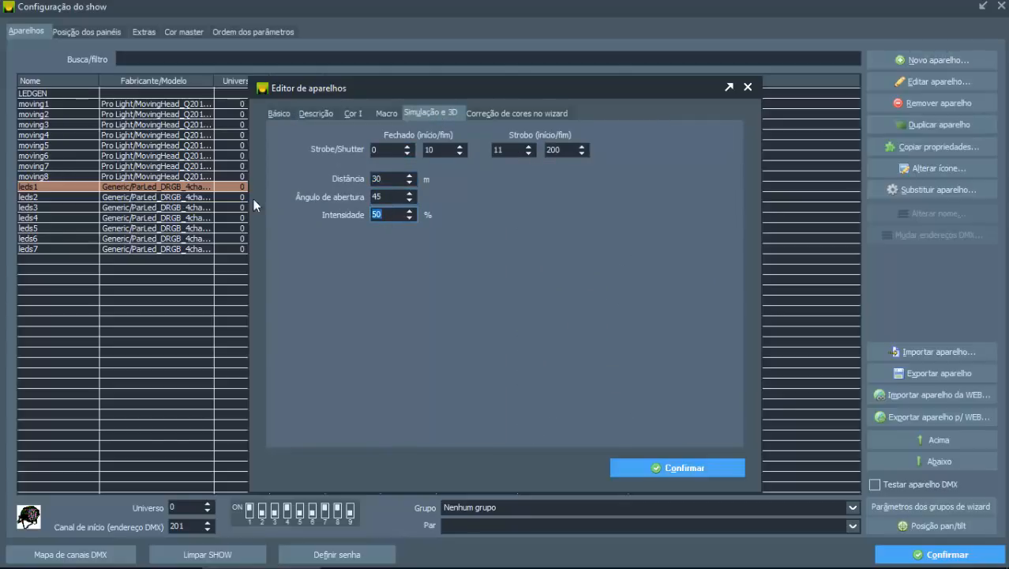
{"action": "left_click", "coordinate": [383, 217]}
{"action": "left_click", "coordinate": [634, 466]}
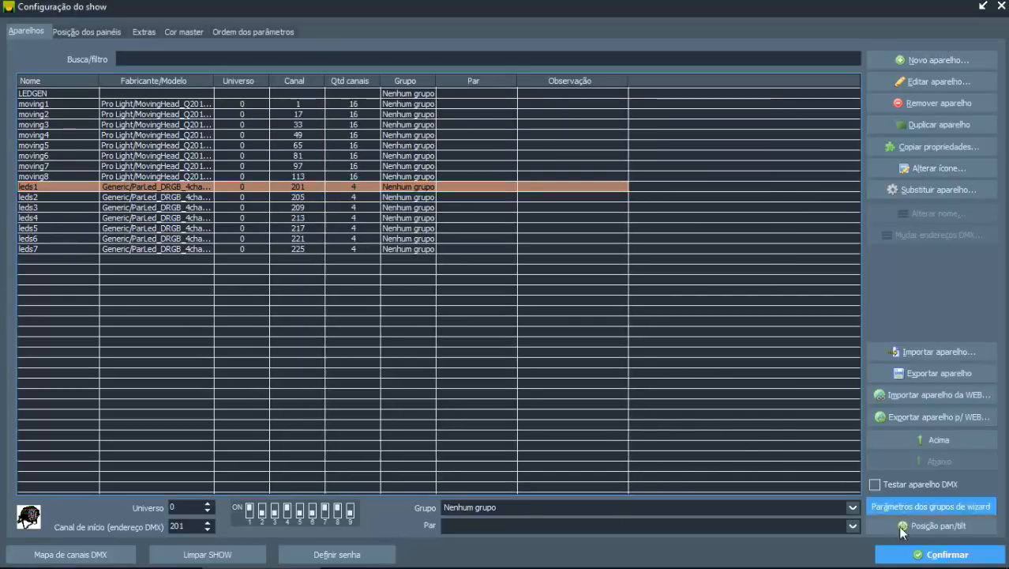
Step: Start a new fixture, try the Dimmer type, and set the fixture type to LED 1 cor redondo
{"action": "left_click", "coordinate": [891, 64]}
{"action": "left_click", "coordinate": [663, 136]}
{"action": "left_click", "coordinate": [646, 158]}
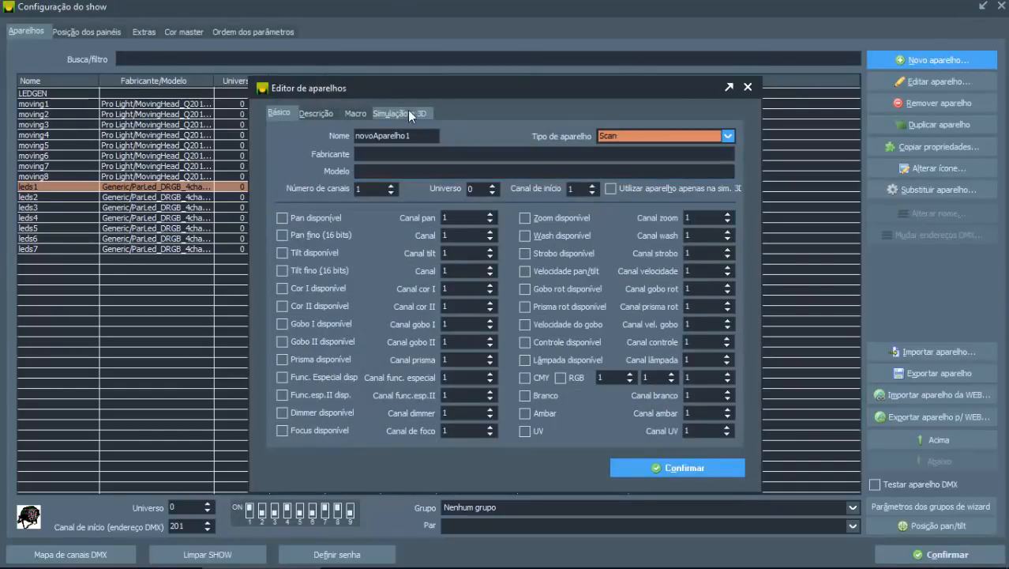
{"action": "left_click", "coordinate": [637, 141]}
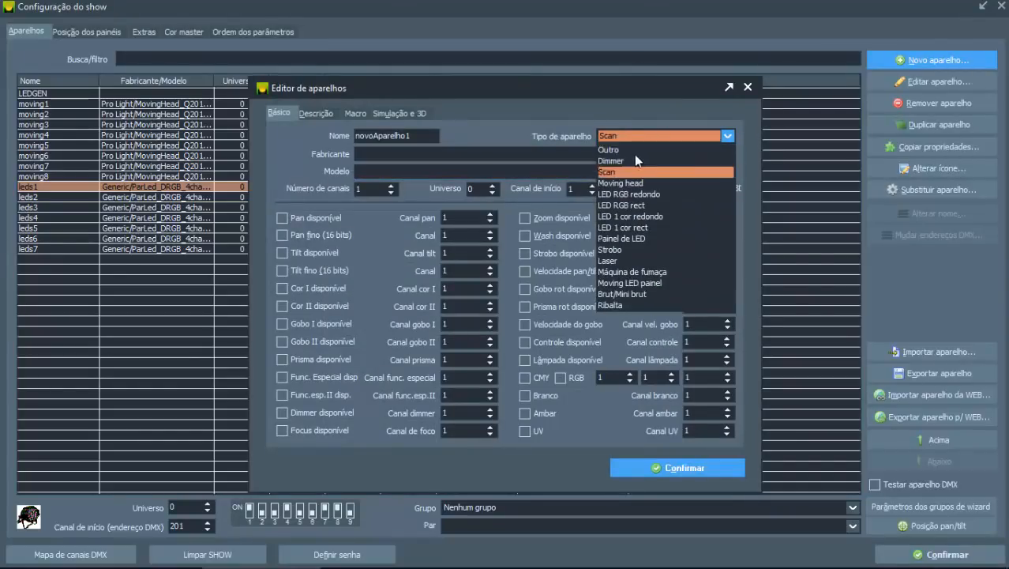
{"action": "left_click", "coordinate": [624, 160]}
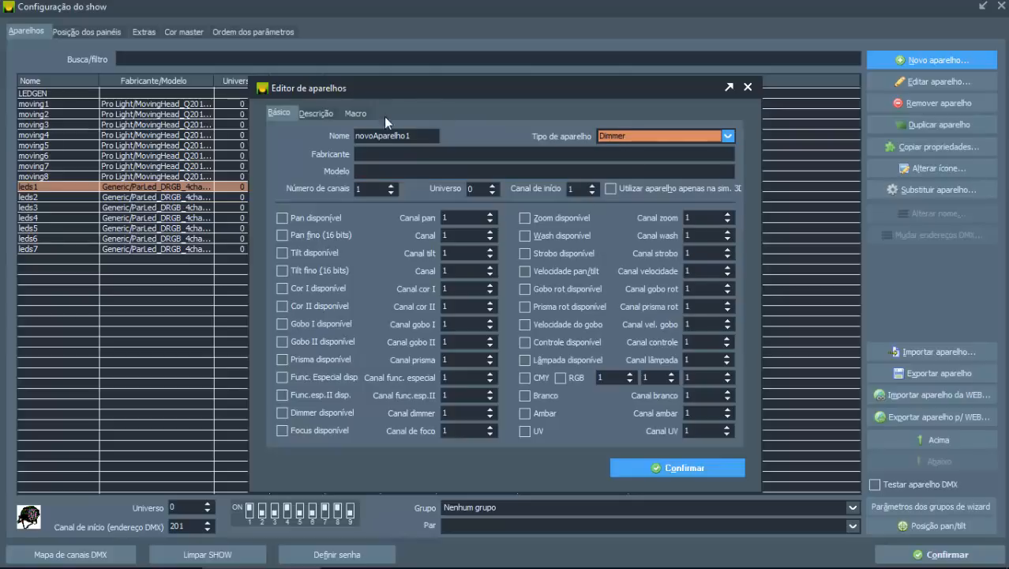
{"action": "left_click", "coordinate": [668, 136]}
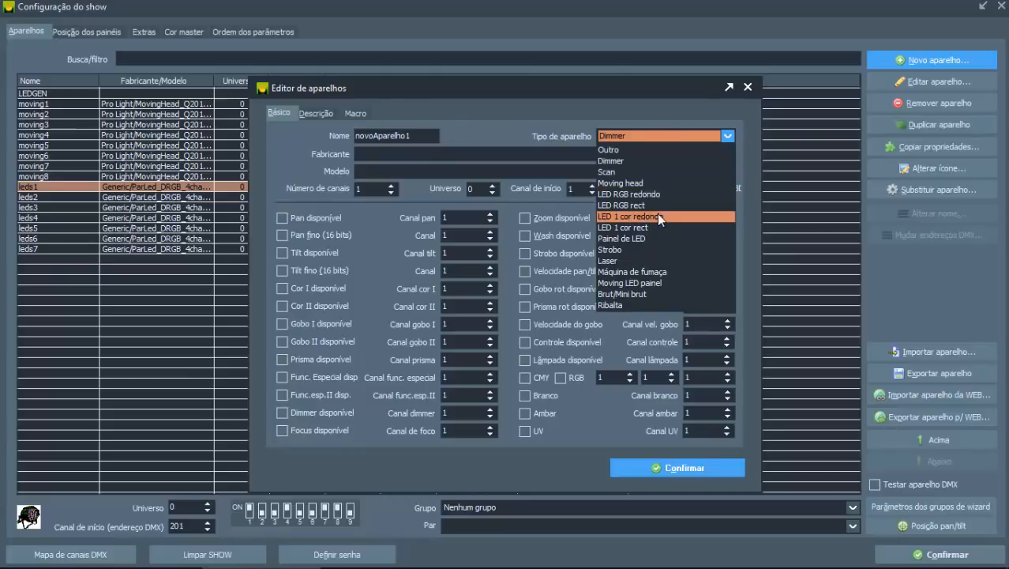
{"action": "left_click", "coordinate": [657, 213]}
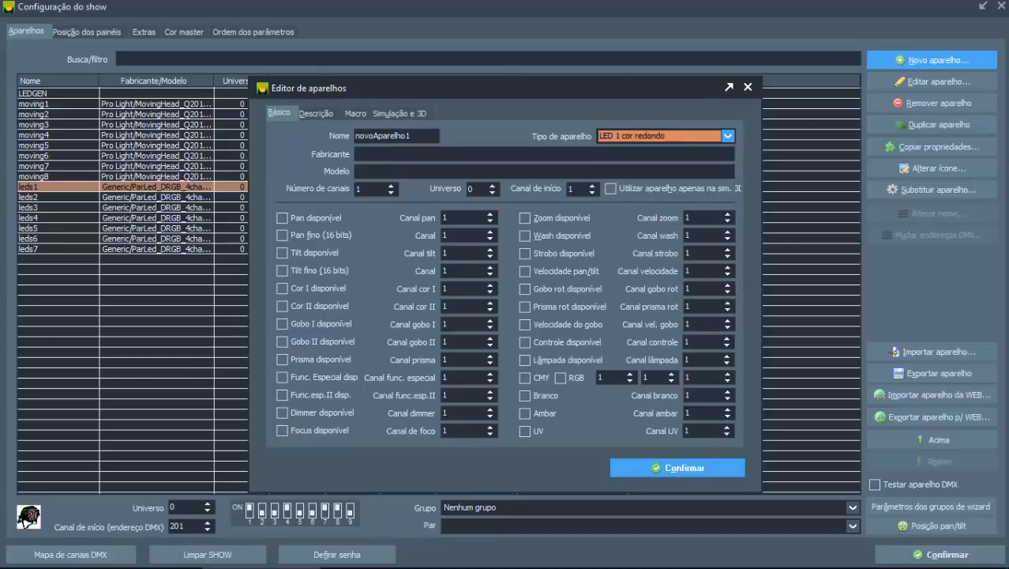
Step: Set the new fixture's simulation colour to the 100W Tungsten (2850K) preset and look at the custom colour options without changing them
{"action": "left_click", "coordinate": [390, 112]}
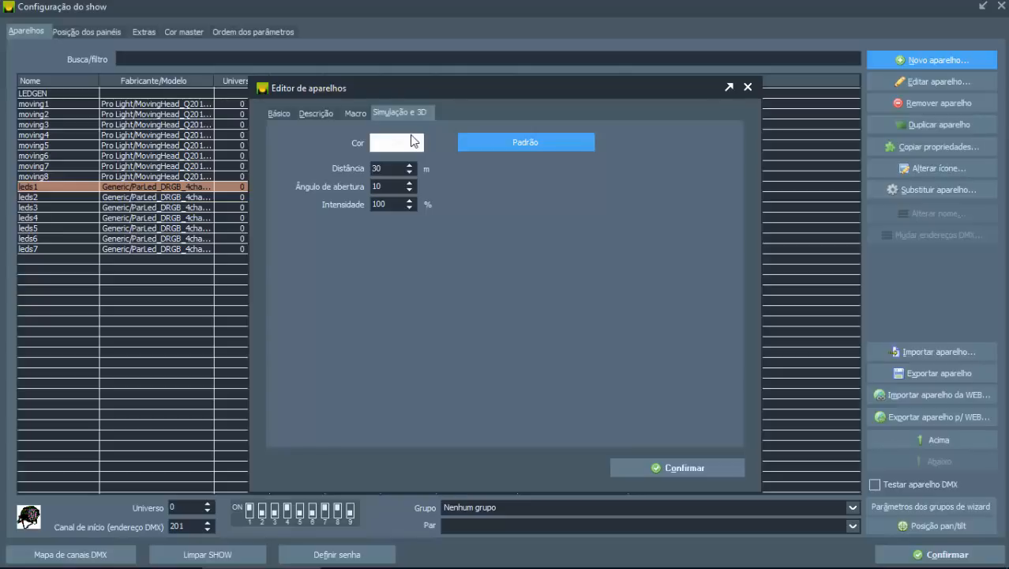
{"action": "left_click", "coordinate": [278, 114]}
{"action": "left_click", "coordinate": [399, 112]}
{"action": "left_click", "coordinate": [525, 142]}
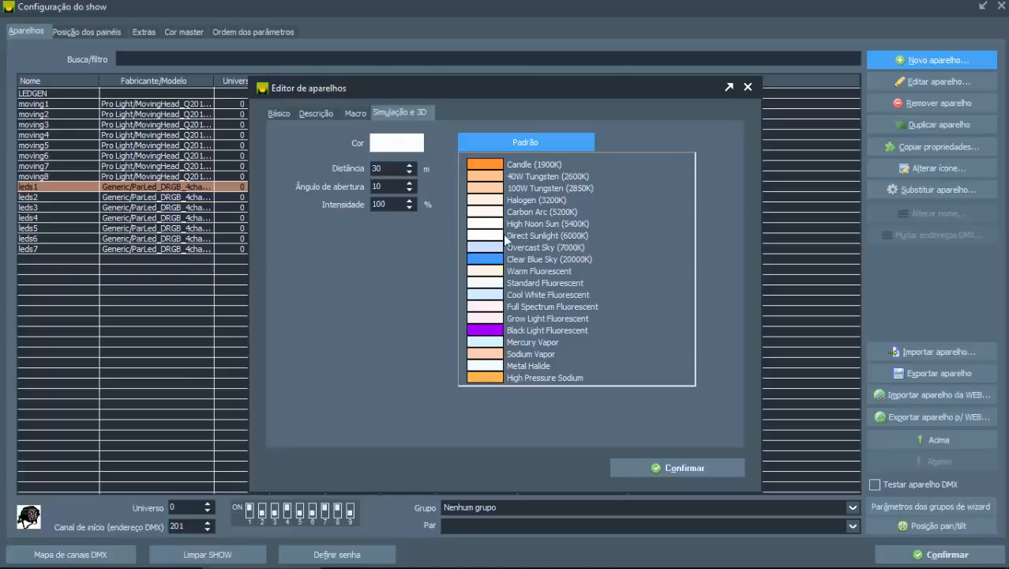
{"action": "left_click", "coordinate": [486, 190]}
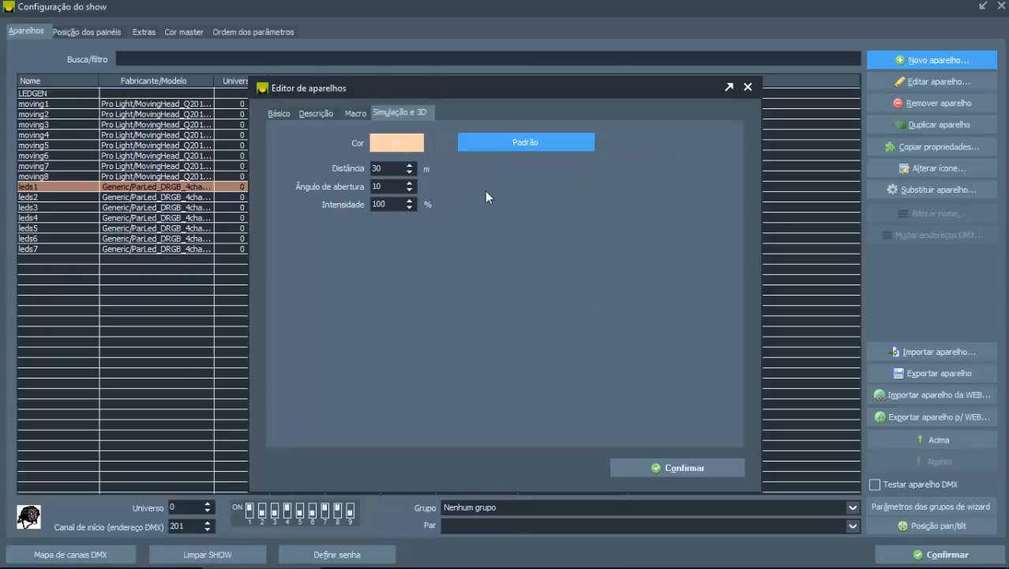
{"action": "left_click", "coordinate": [405, 137]}
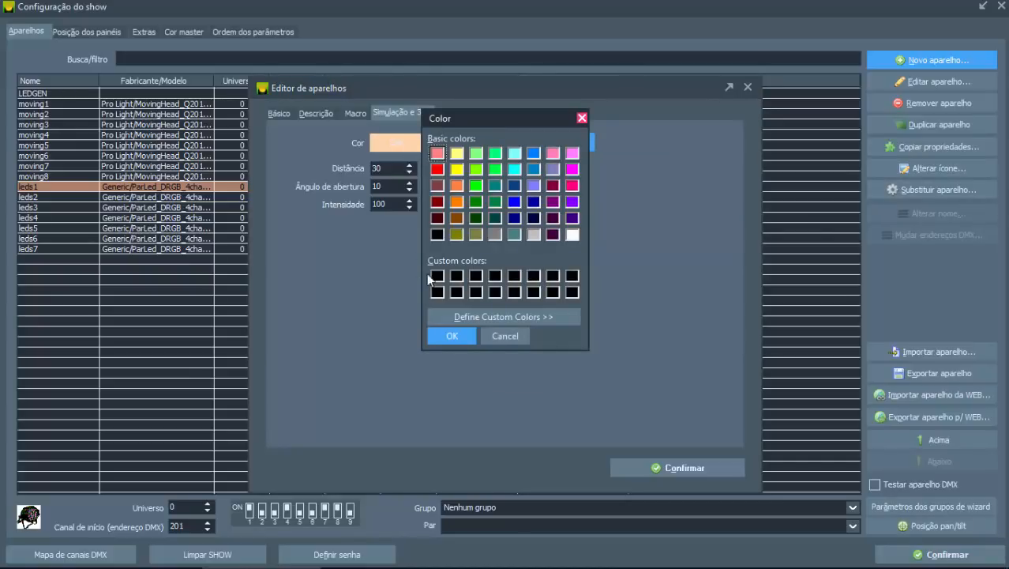
{"action": "left_click", "coordinate": [466, 315]}
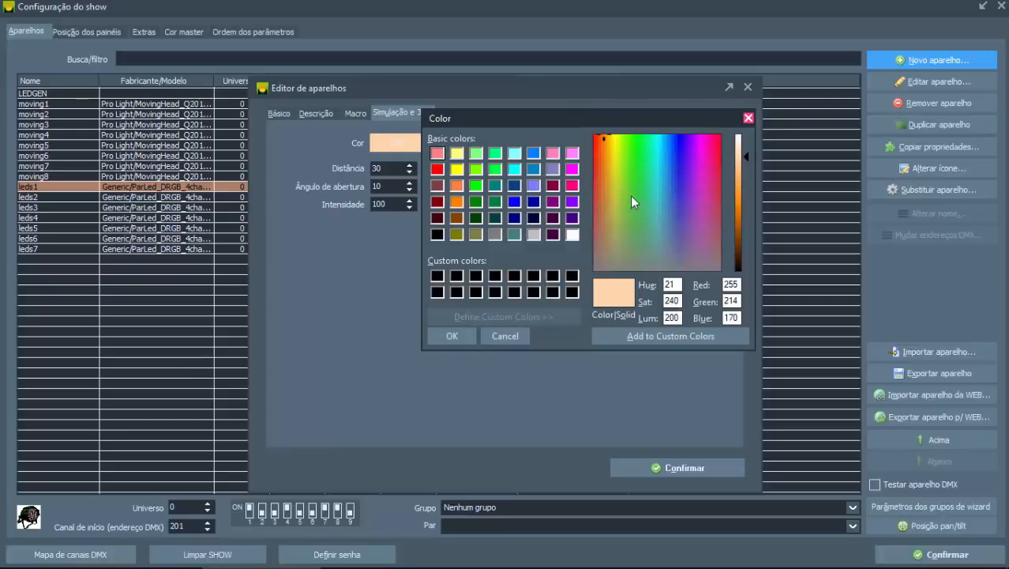
{"action": "left_click", "coordinate": [748, 118]}
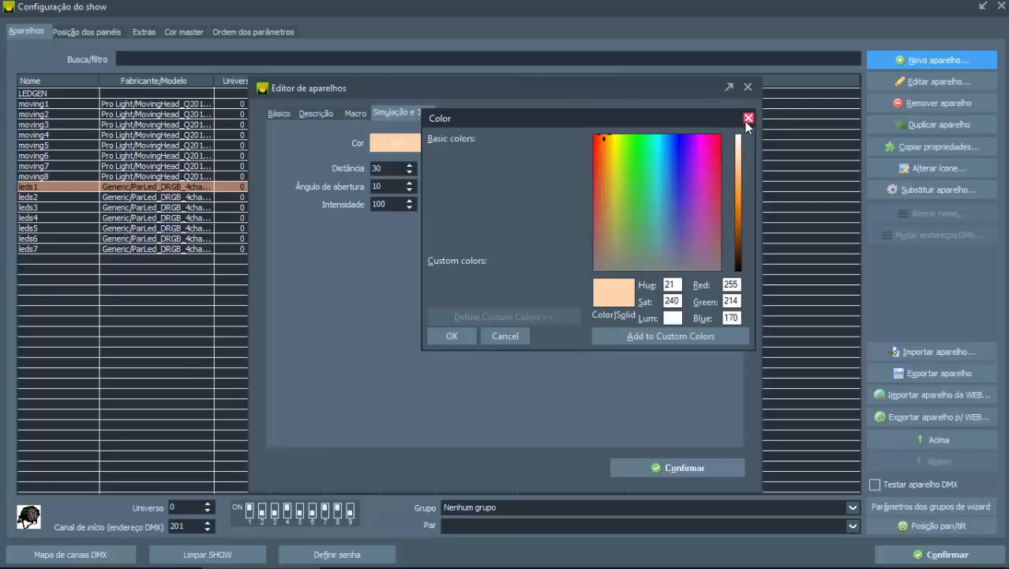
Step: Change the new fixture's type to Painel de LED and check its 3D simulation settings
{"action": "left_click", "coordinate": [282, 112]}
{"action": "left_click", "coordinate": [622, 136]}
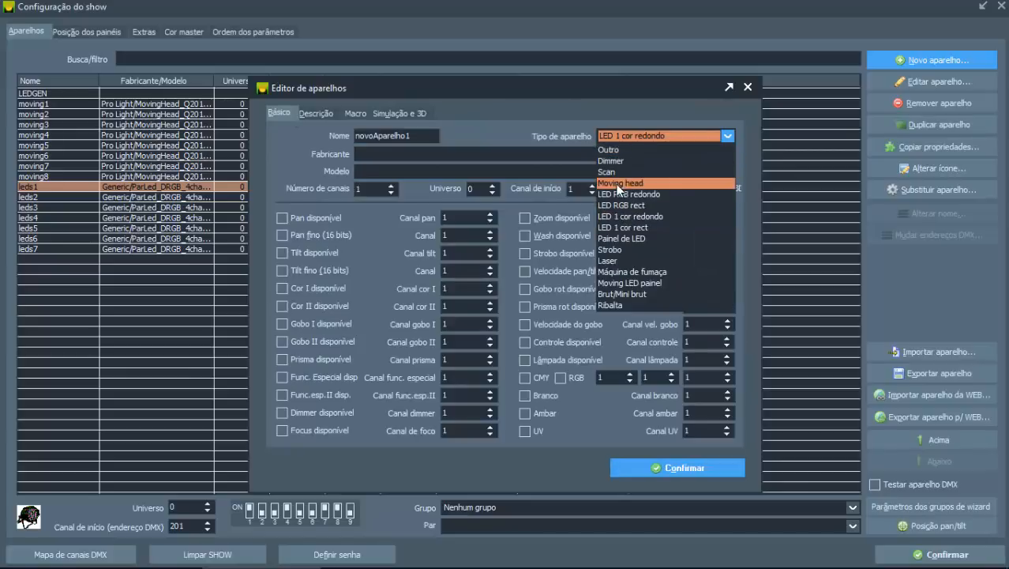
{"action": "left_click", "coordinate": [639, 237]}
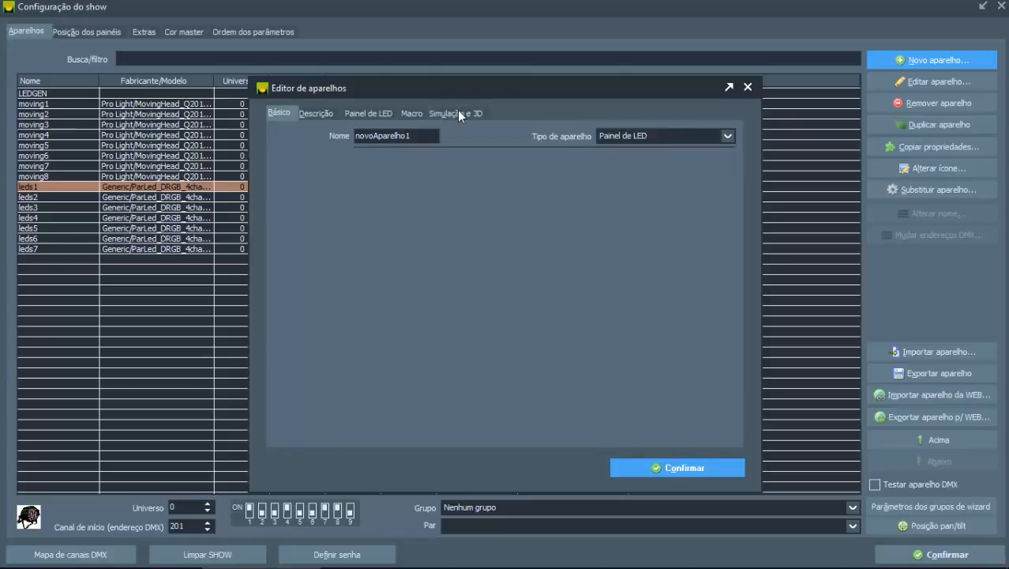
{"action": "left_click", "coordinate": [458, 112]}
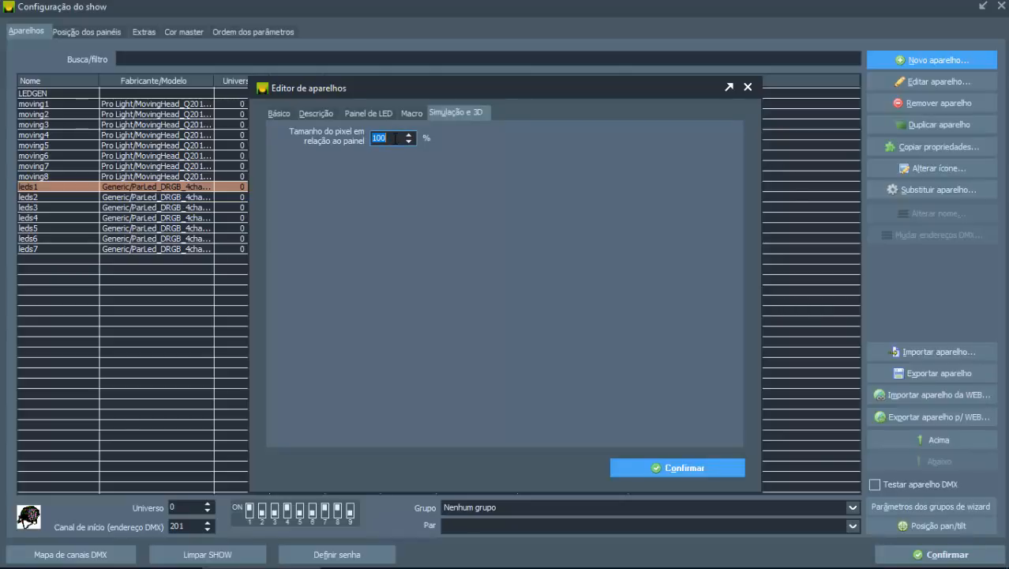
Step: Review the Painel de LED type's pixel size setting and its row, column and pixel mapping options
{"action": "left_click", "coordinate": [283, 113]}
{"action": "left_click", "coordinate": [684, 139]}
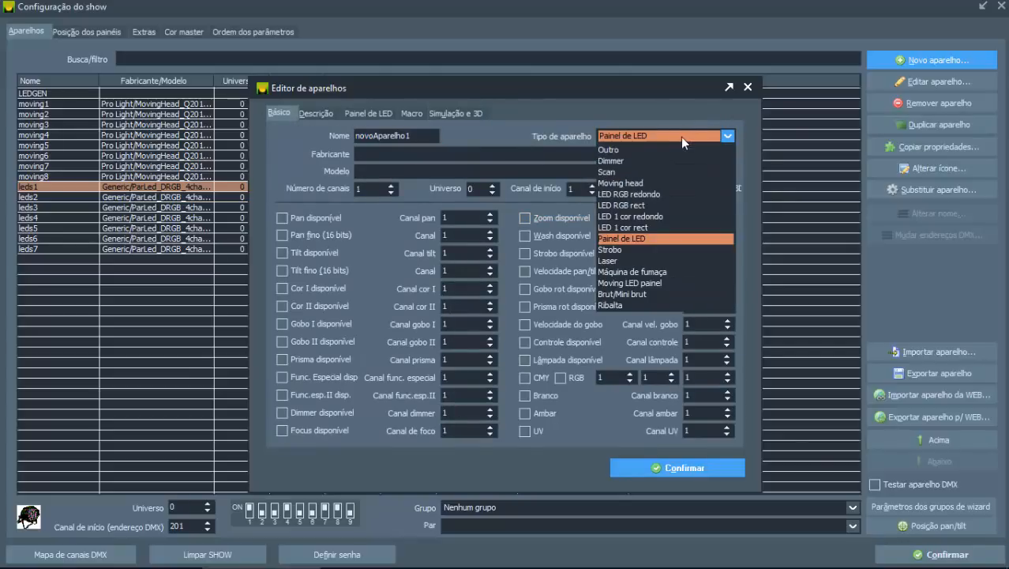
{"action": "left_click", "coordinate": [619, 240]}
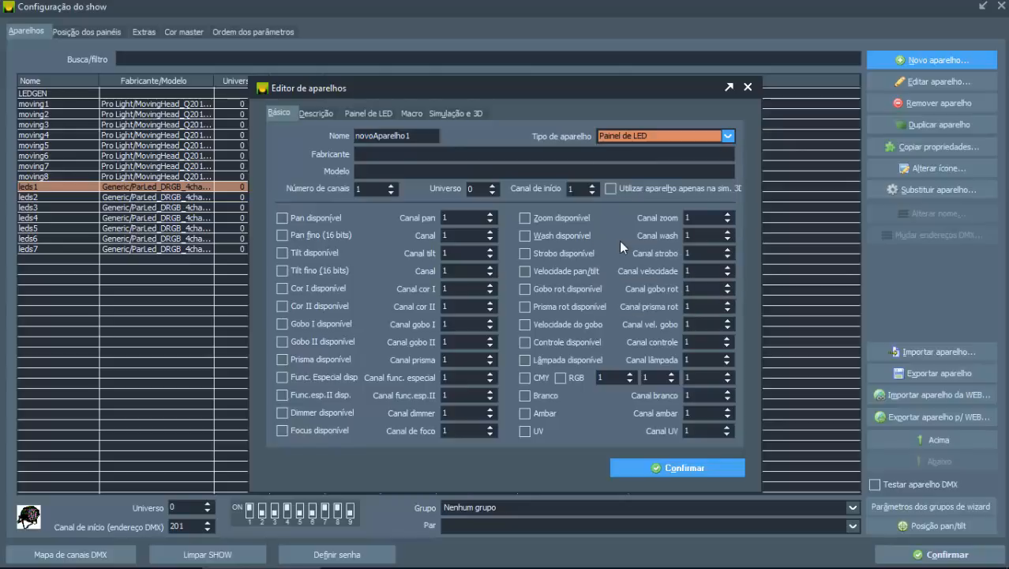
{"action": "left_click", "coordinate": [459, 113]}
{"action": "left_click", "coordinate": [396, 137]}
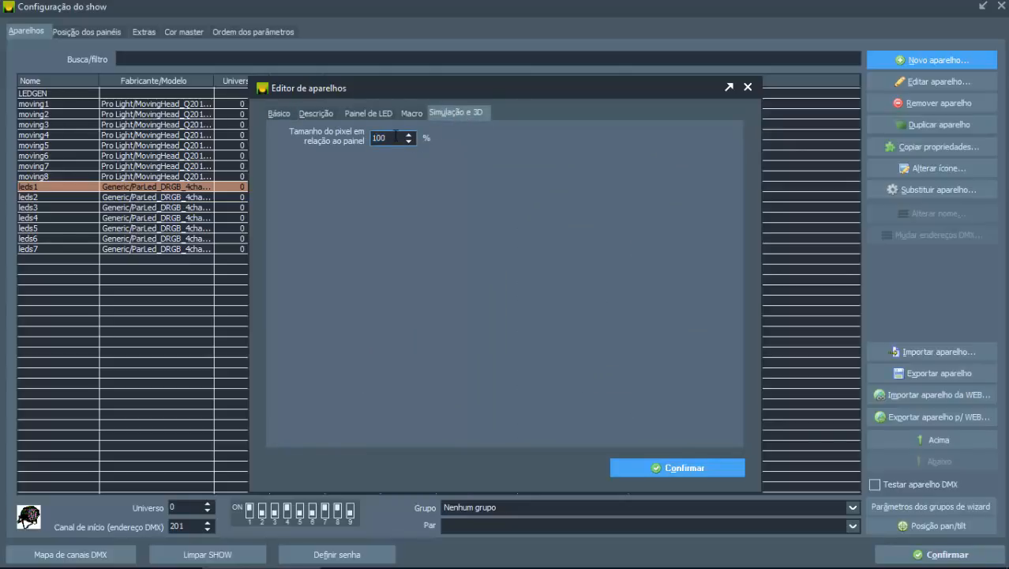
{"action": "left_click", "coordinate": [386, 115]}
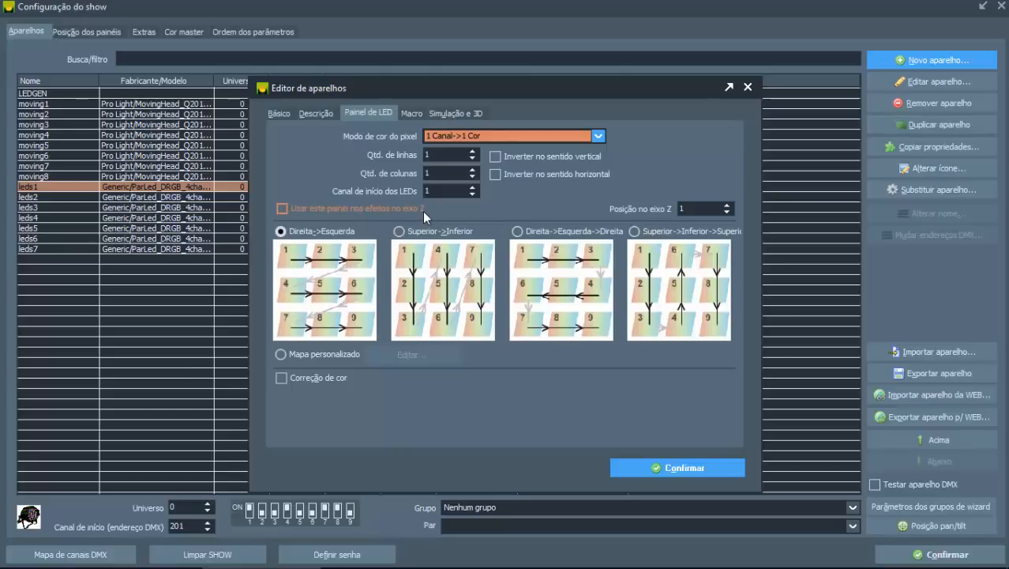
{"action": "left_click", "coordinate": [291, 112]}
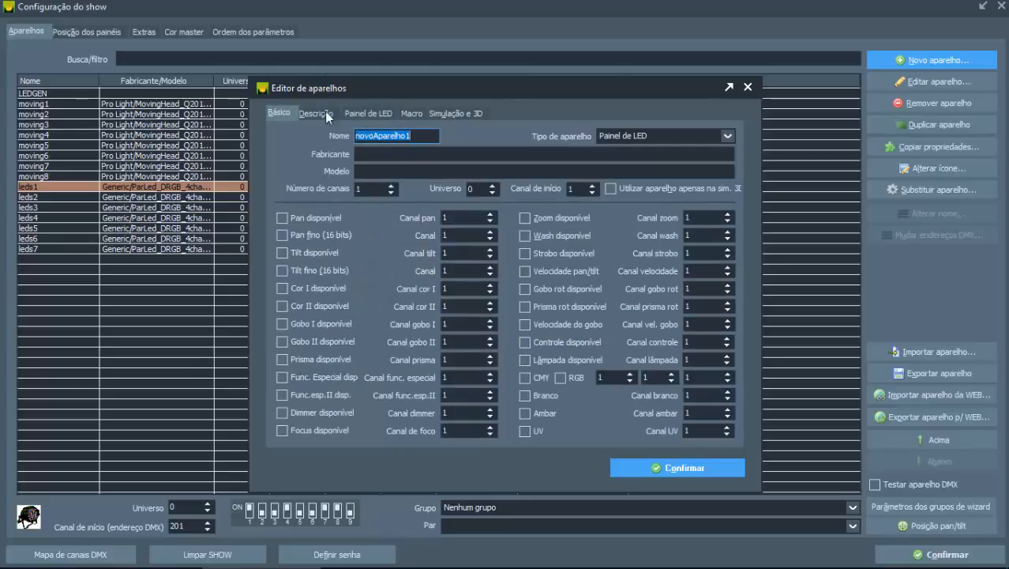
Step: Change the new fixture's type to Brut/Mini brut and check the row setting in its 3D simulation options
{"action": "left_click", "coordinate": [615, 134]}
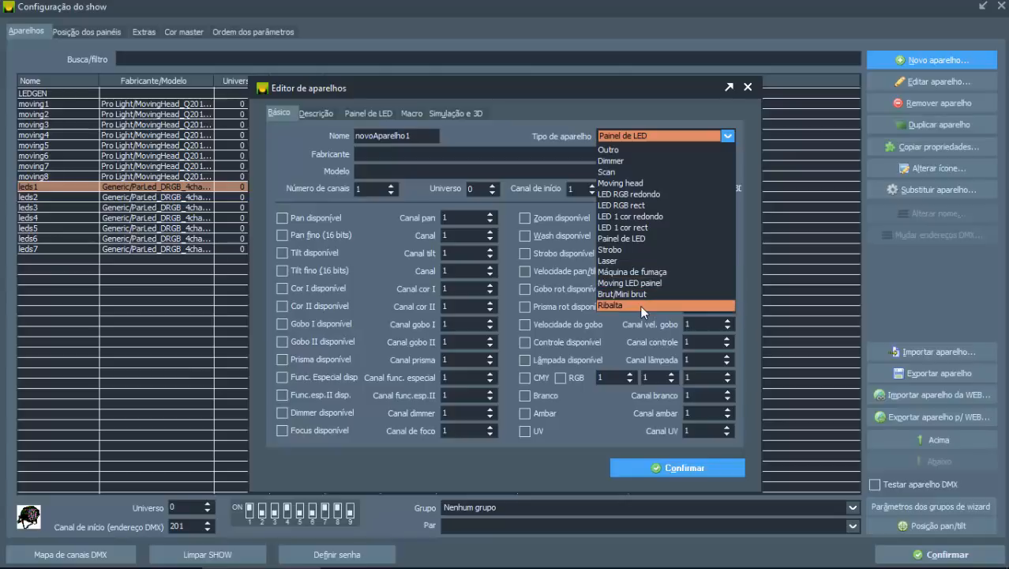
{"action": "left_click", "coordinate": [634, 294]}
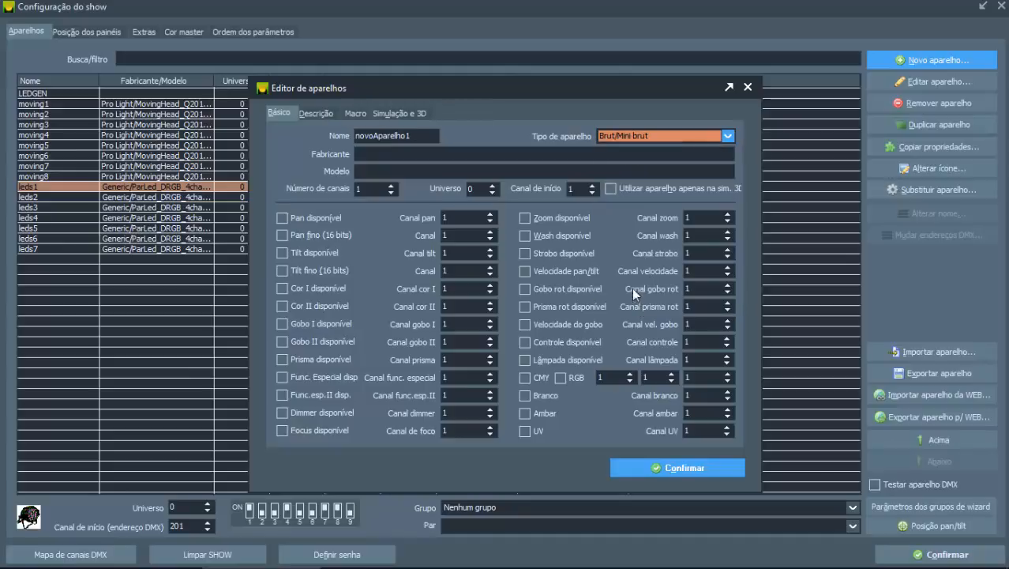
{"action": "left_click", "coordinate": [405, 112]}
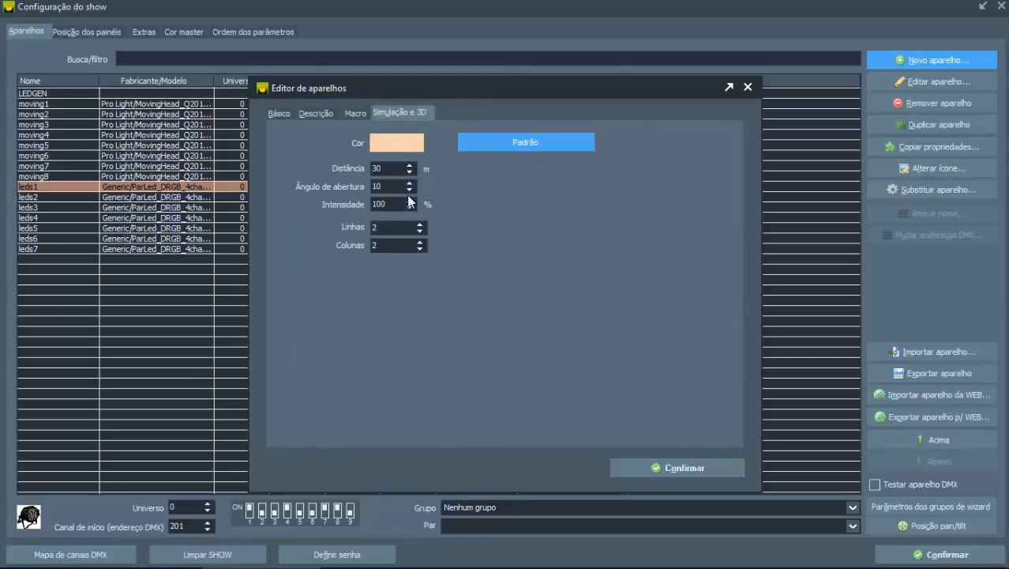
{"action": "left_click", "coordinate": [385, 227]}
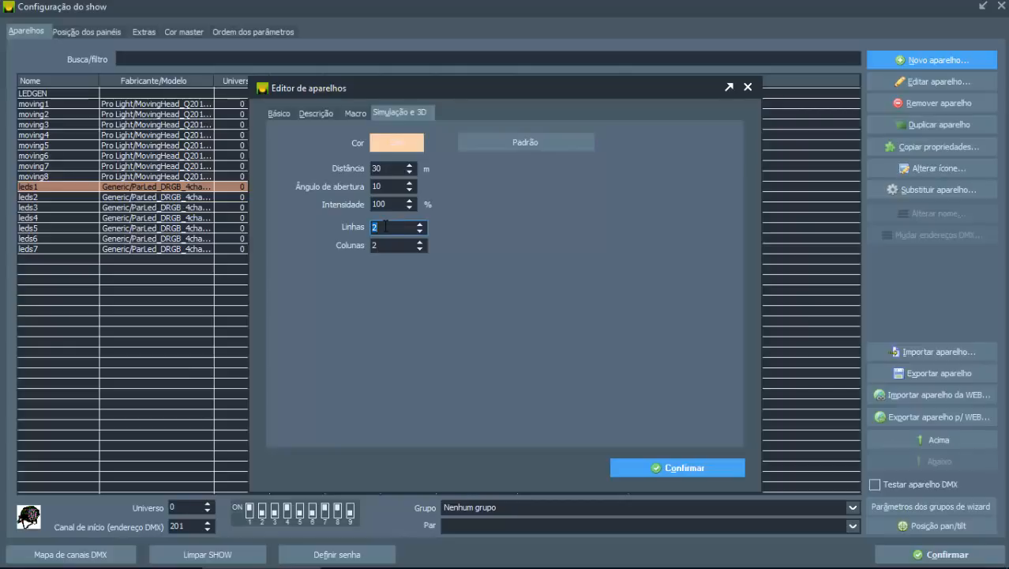
{"action": "type", "text": "1"}
Step: Look at the custom colour choices without changing them, and set the simulation colour to the Halogen (3200K) preset
{"action": "left_click", "coordinate": [392, 148]}
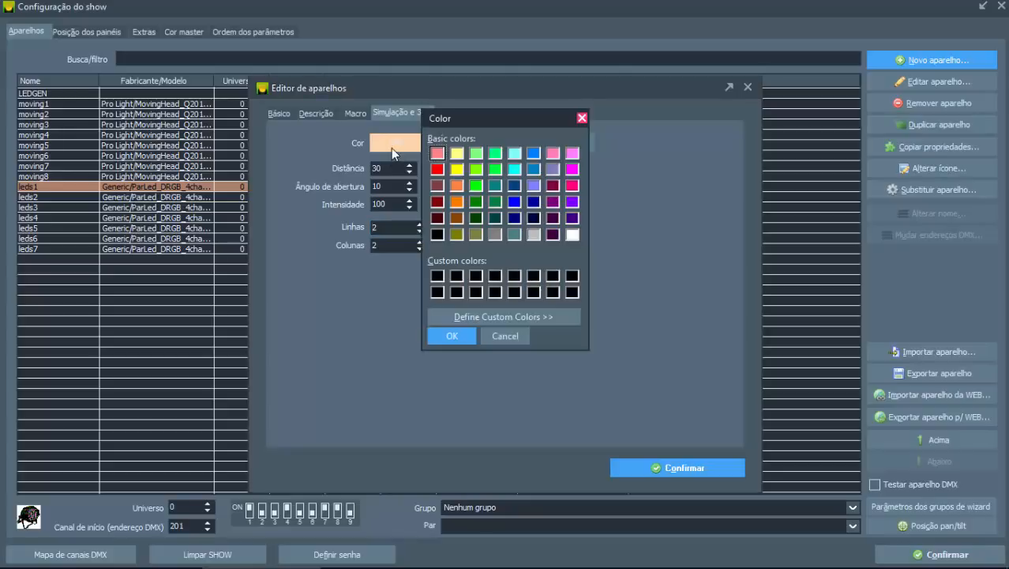
{"action": "left_click", "coordinate": [581, 118]}
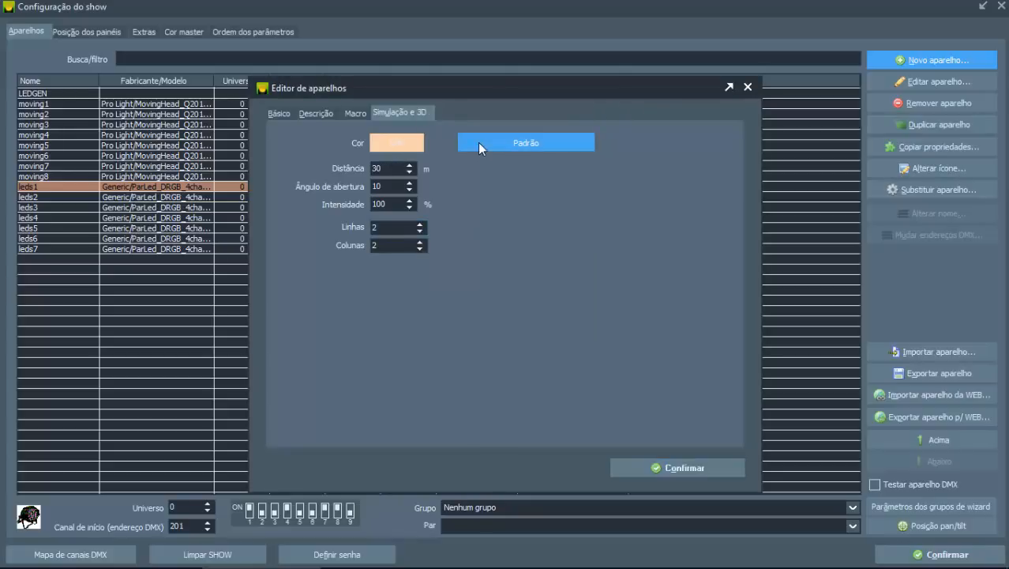
{"action": "left_click", "coordinate": [480, 144]}
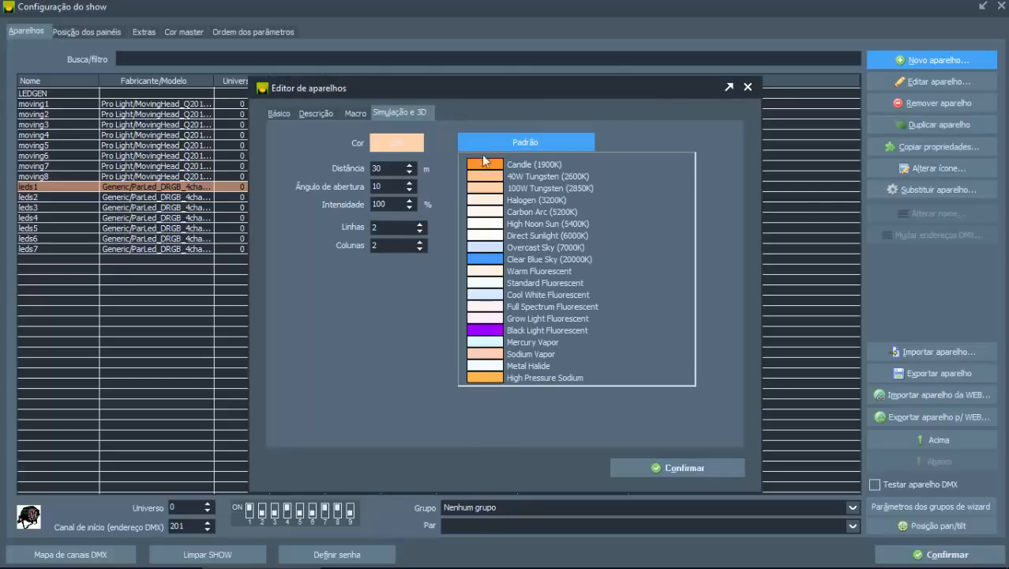
{"action": "left_click", "coordinate": [493, 203]}
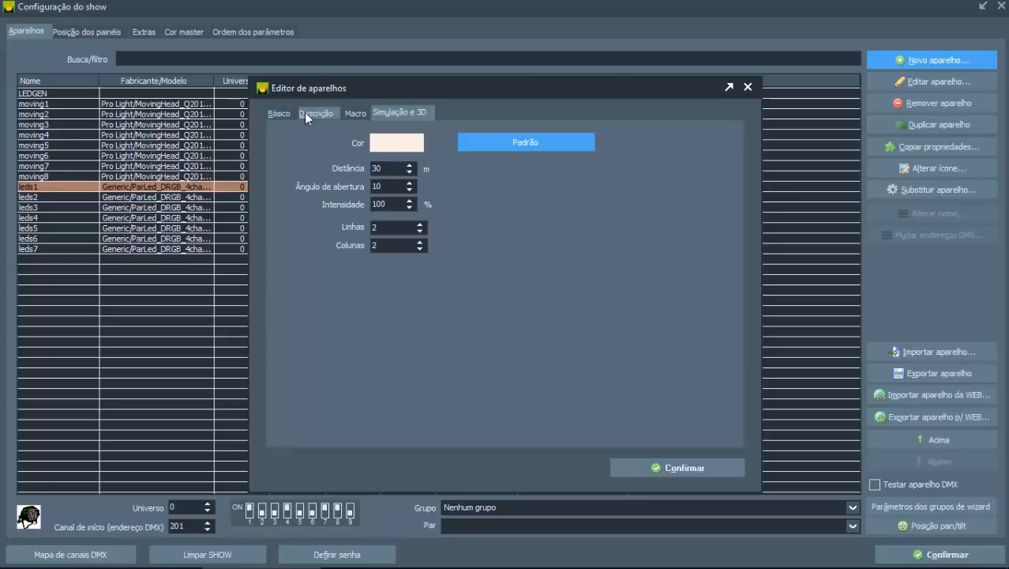
Step: Change the new fixture's type to Ribalta and check its simulation distance, opening angle and intensity
{"action": "left_click", "coordinate": [278, 113]}
{"action": "left_click", "coordinate": [656, 135]}
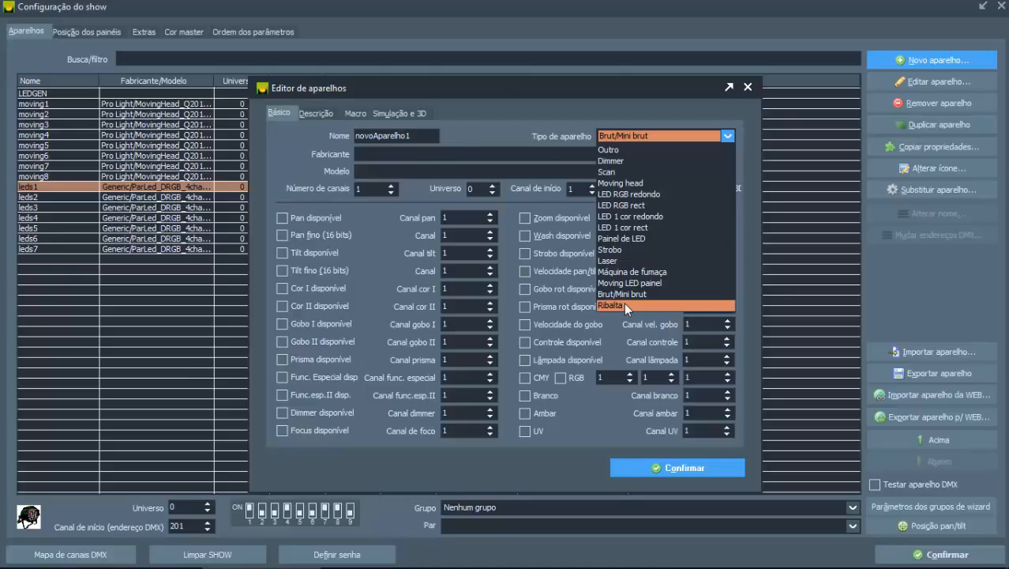
{"action": "left_click", "coordinate": [624, 305]}
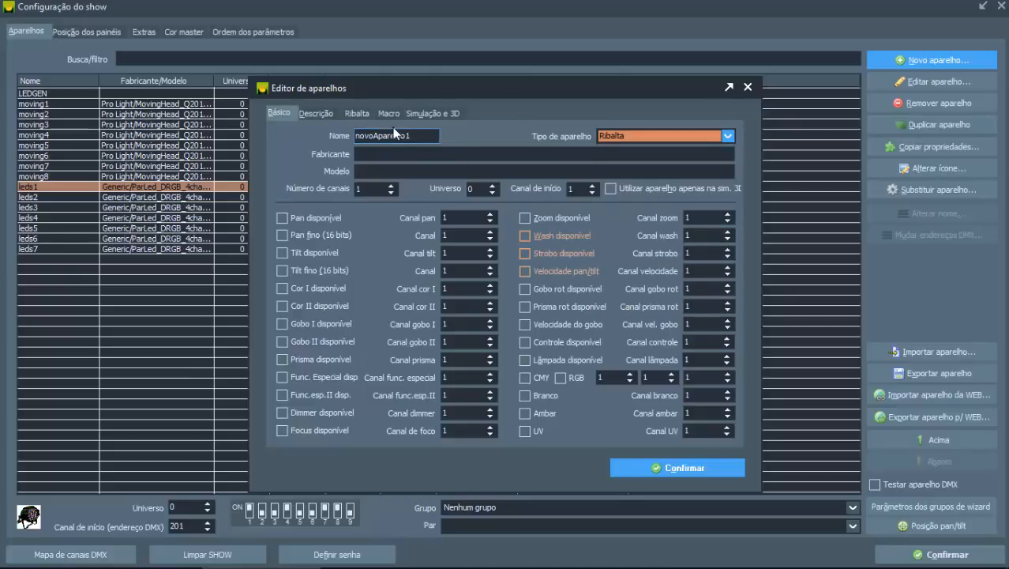
{"action": "left_click", "coordinate": [446, 113]}
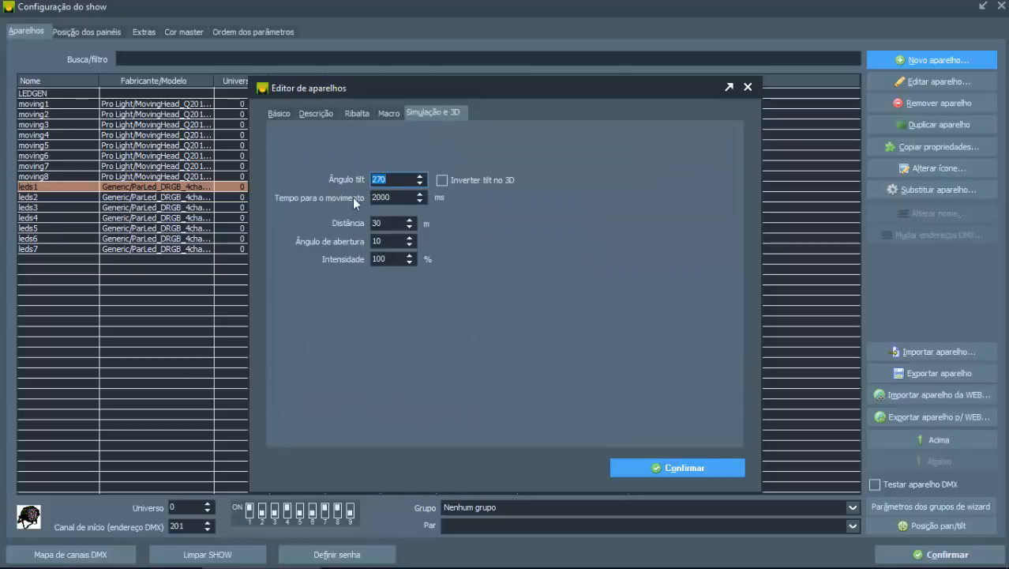
{"action": "double_click", "coordinate": [392, 223]}
{"action": "double_click", "coordinate": [392, 240]}
{"action": "double_click", "coordinate": [396, 258]}
Step: Review the Ribalta type's pixel settings, including the column quantity and the pixel mapping options
{"action": "left_click", "coordinate": [356, 114]}
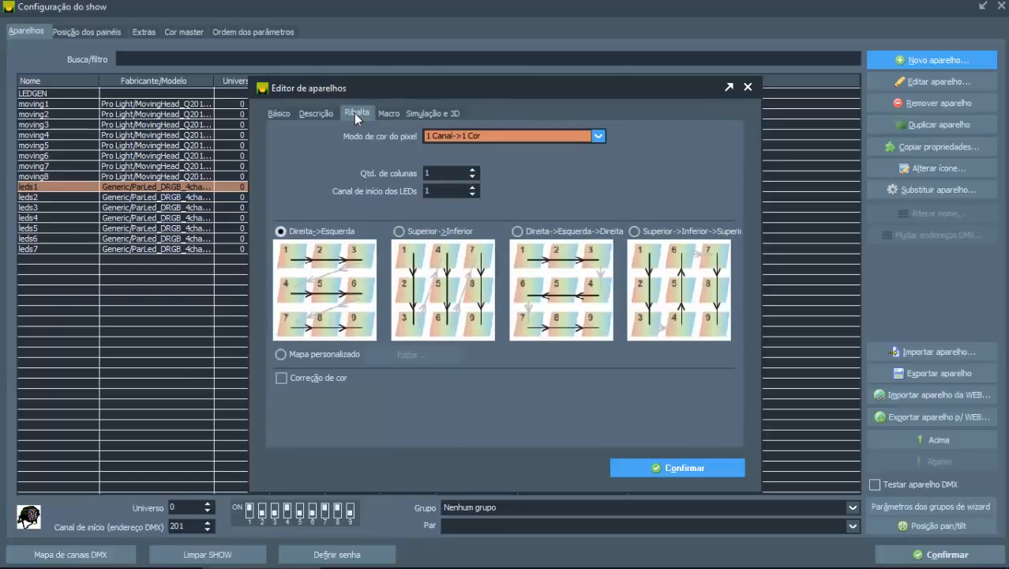
{"action": "left_click", "coordinate": [473, 169]}
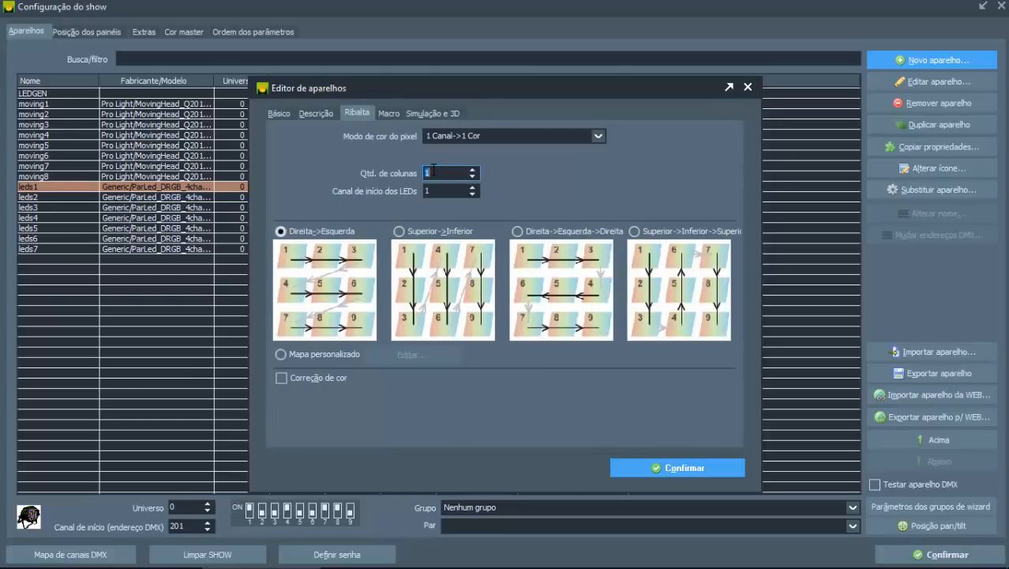
{"action": "key", "text": "BackSpace"}
Step: Save the Ribalta test fixture to the show and remove it from the fixture list
{"action": "left_click", "coordinate": [278, 113]}
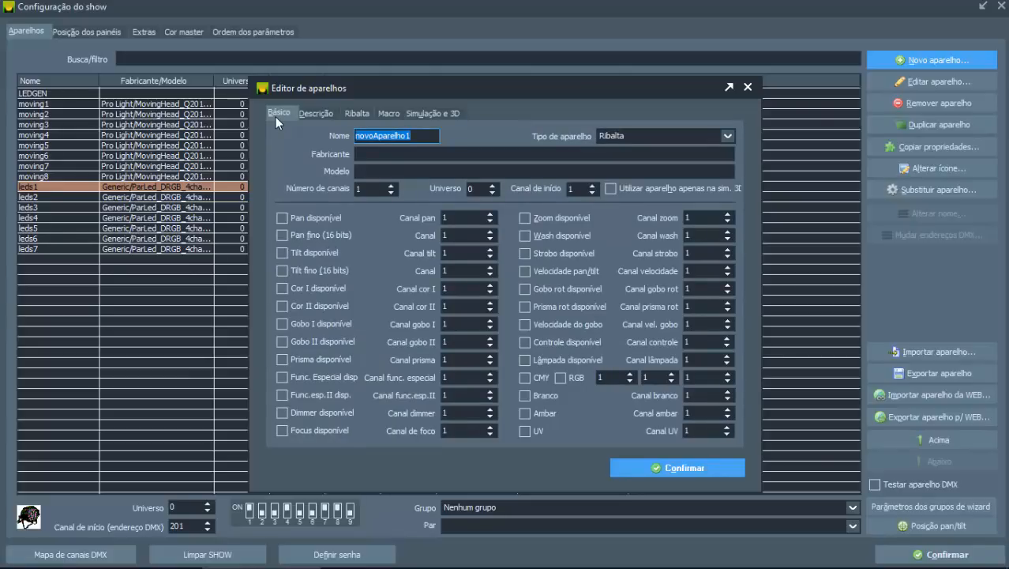
{"action": "left_click", "coordinate": [635, 468]}
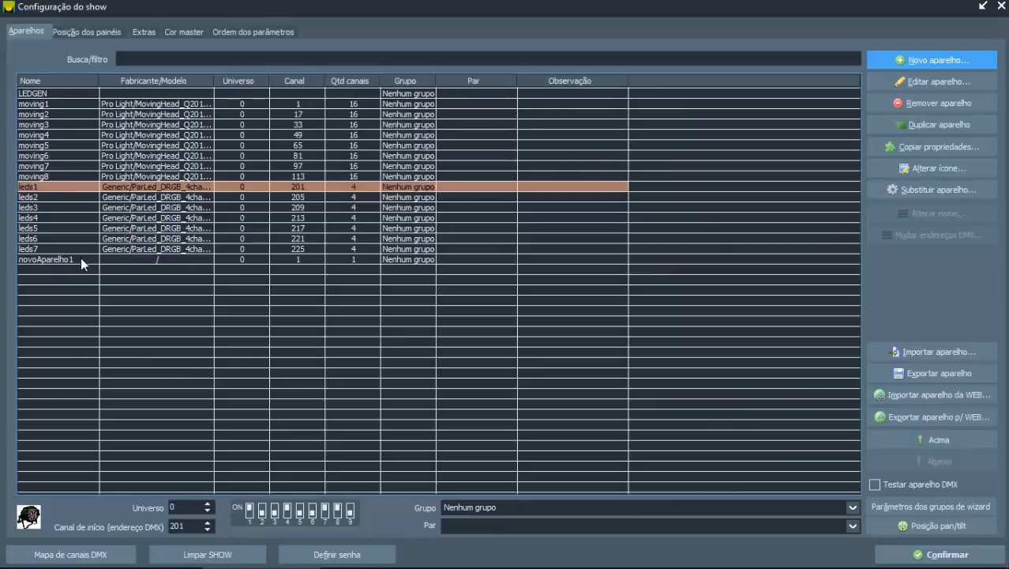
{"action": "left_click", "coordinate": [81, 258]}
{"action": "left_click", "coordinate": [913, 104]}
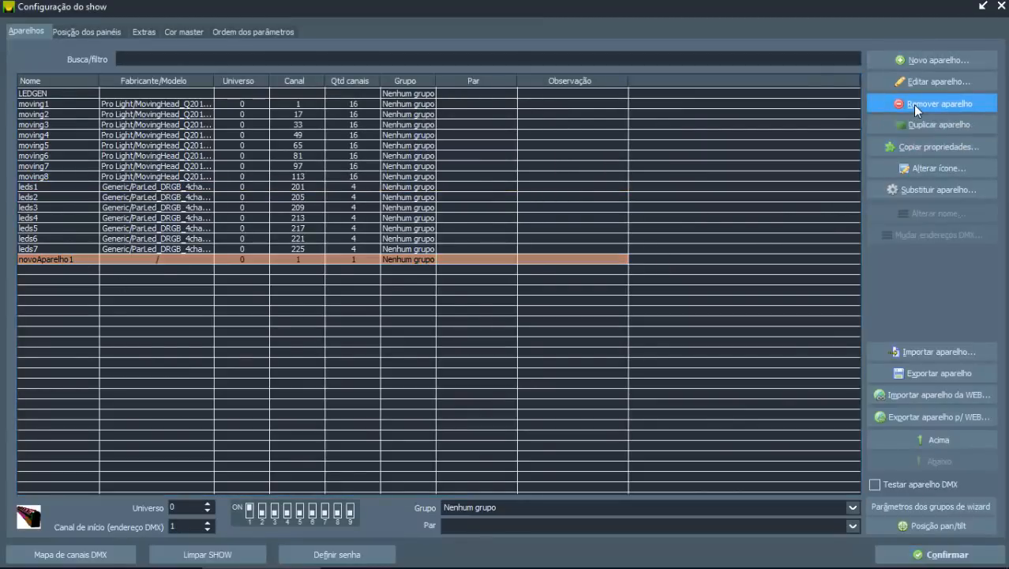
{"action": "left_click", "coordinate": [913, 104]}
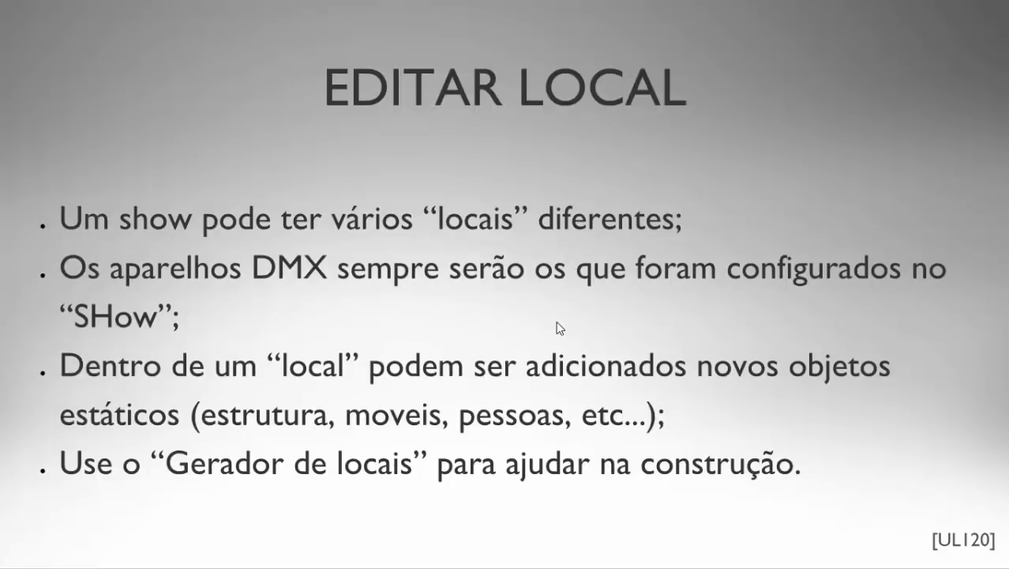
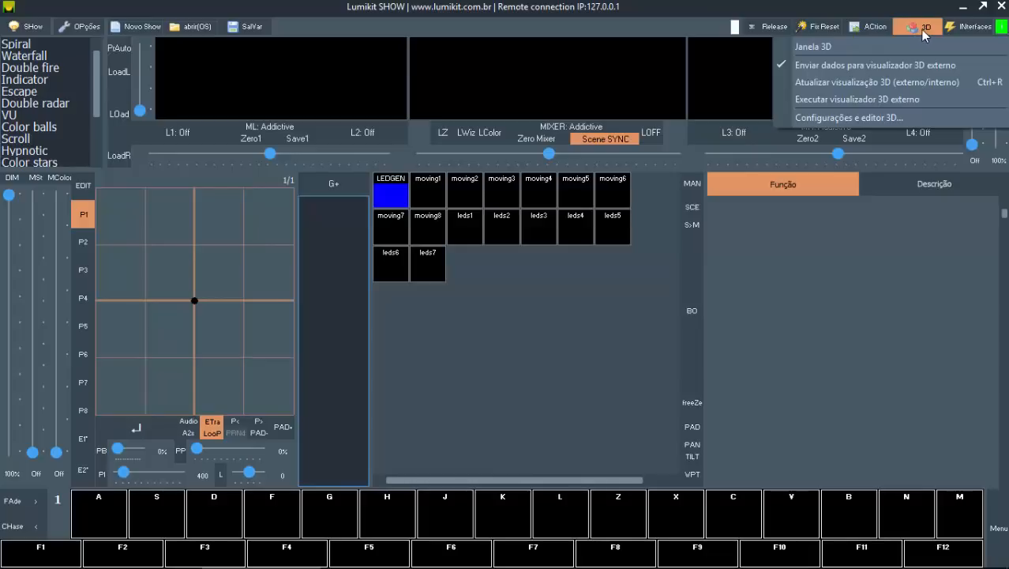
Step: Open the 3D locations settings and start editing the active location padrao
{"action": "left_click", "coordinate": [921, 29]}
{"action": "left_click", "coordinate": [921, 29]}
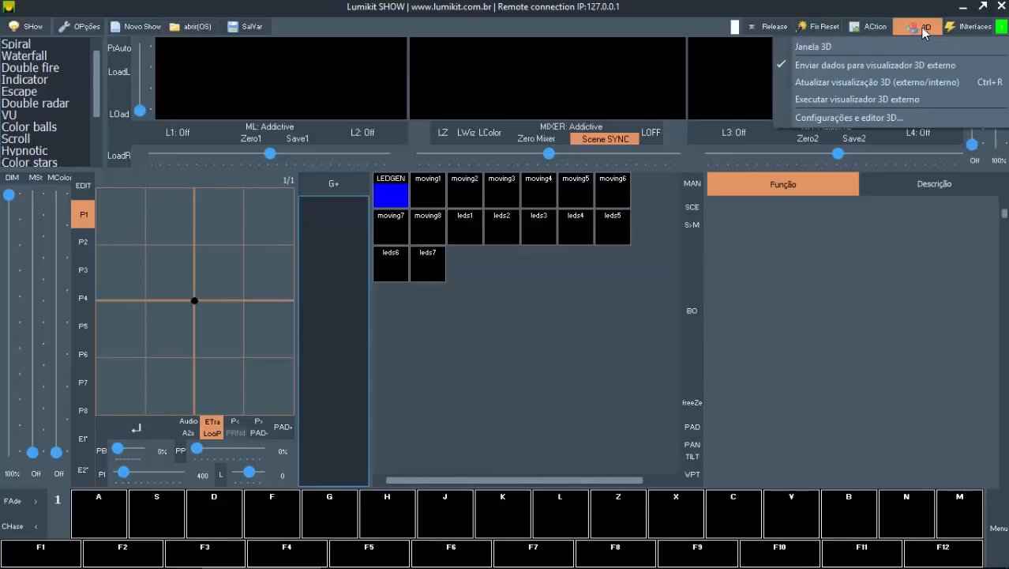
{"action": "left_click", "coordinate": [883, 119]}
{"action": "left_click_drag", "start_coordinate": [466, 163], "coordinate": [430, 144]}
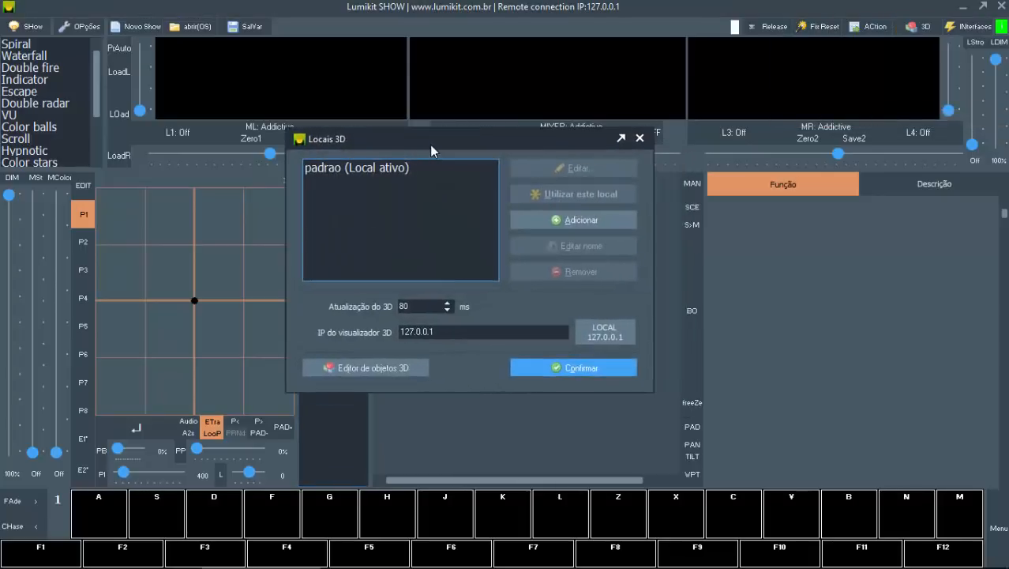
{"action": "left_click", "coordinate": [392, 169]}
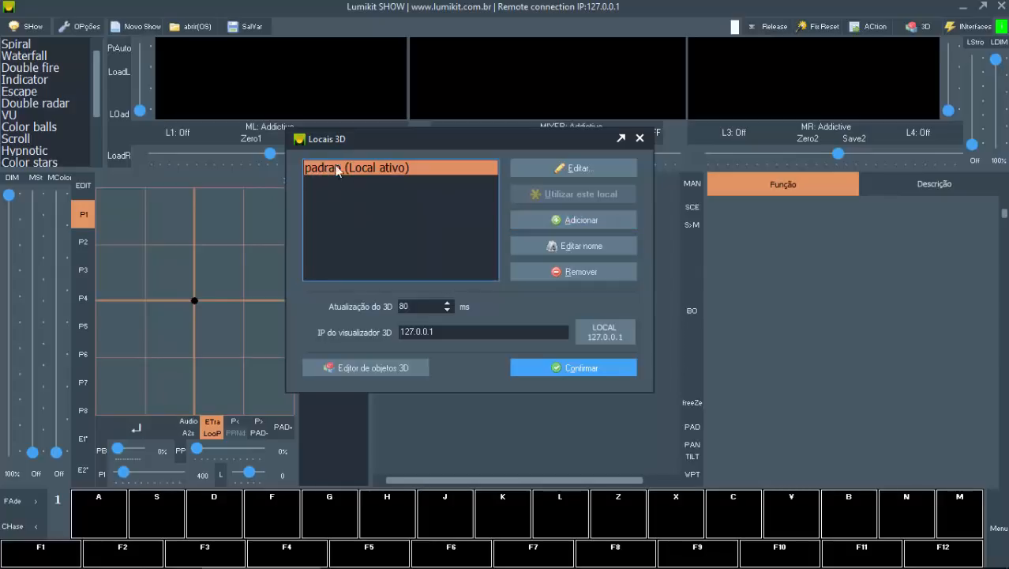
{"action": "left_click_drag", "start_coordinate": [378, 148], "coordinate": [389, 162]}
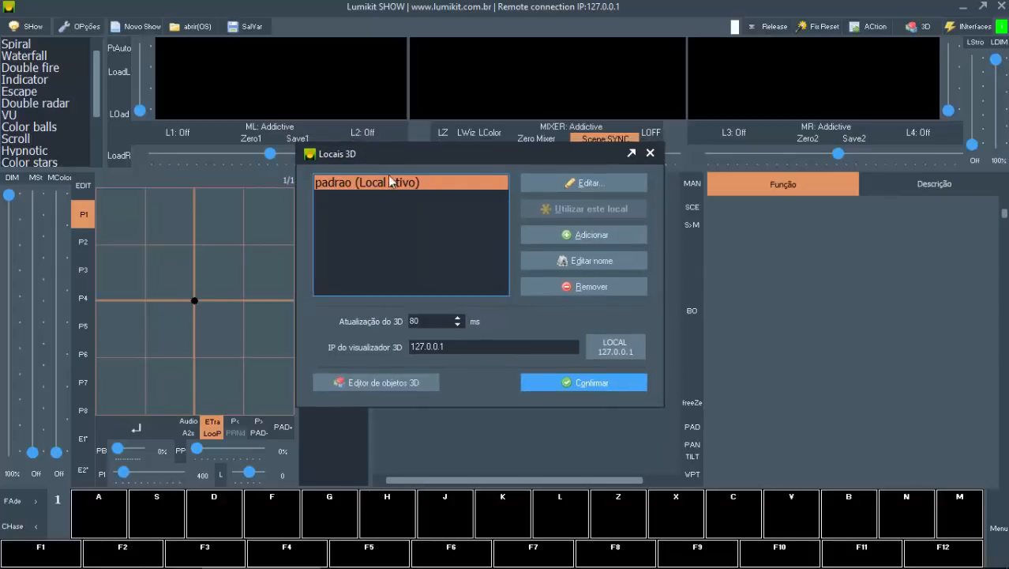
{"action": "left_click", "coordinate": [573, 185]}
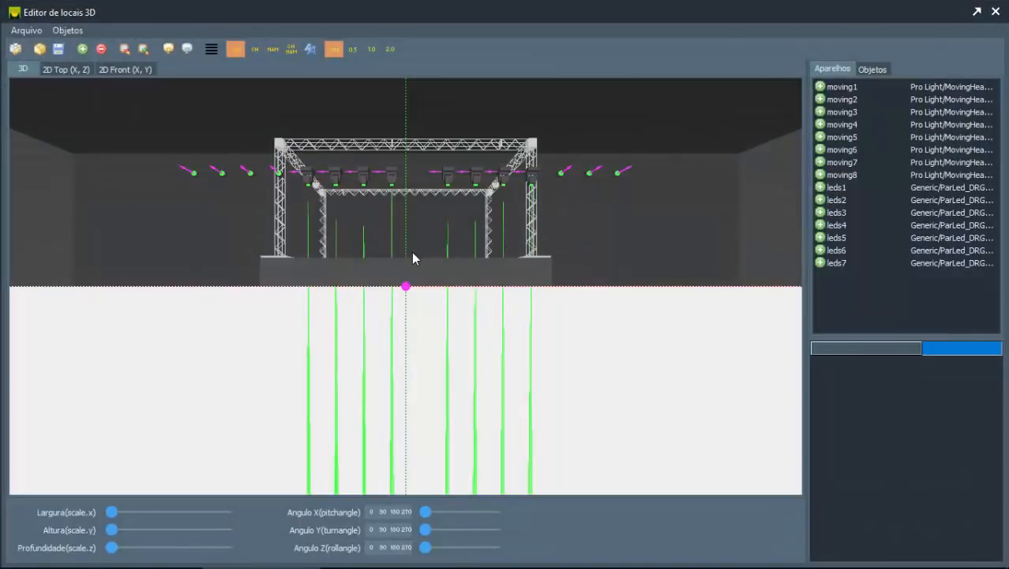
Step: Open the 3D location generator for the padrao location
{"action": "left_click_drag", "start_coordinate": [412, 253], "coordinate": [411, 278]}
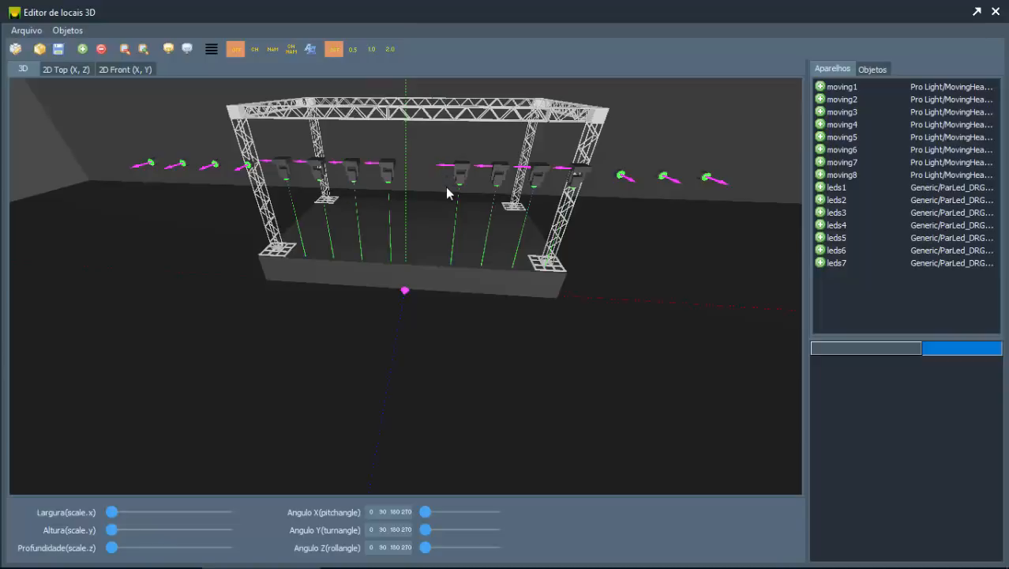
{"action": "left_click_drag", "start_coordinate": [401, 192], "coordinate": [367, 199]}
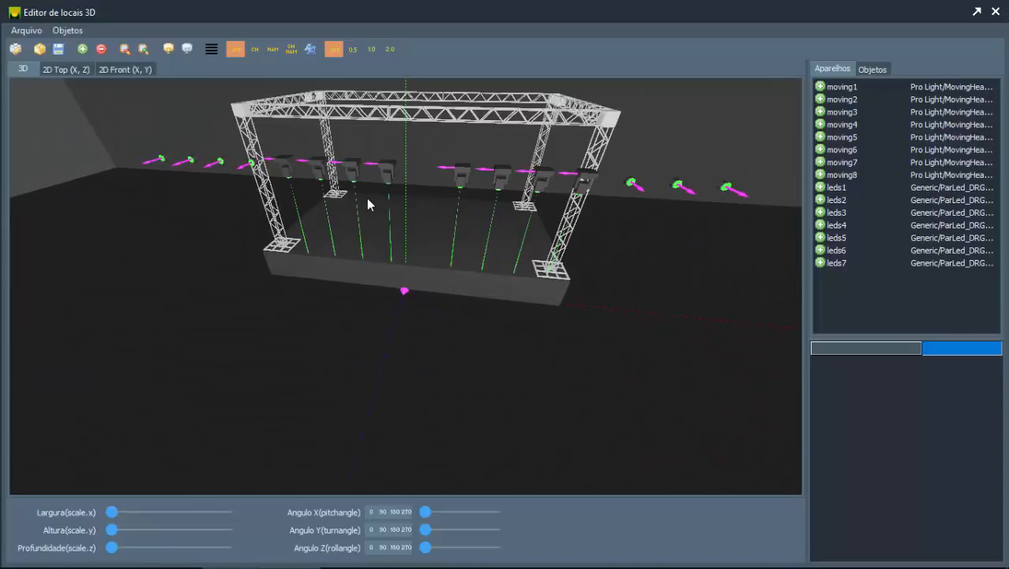
{"action": "left_click", "coordinate": [17, 50]}
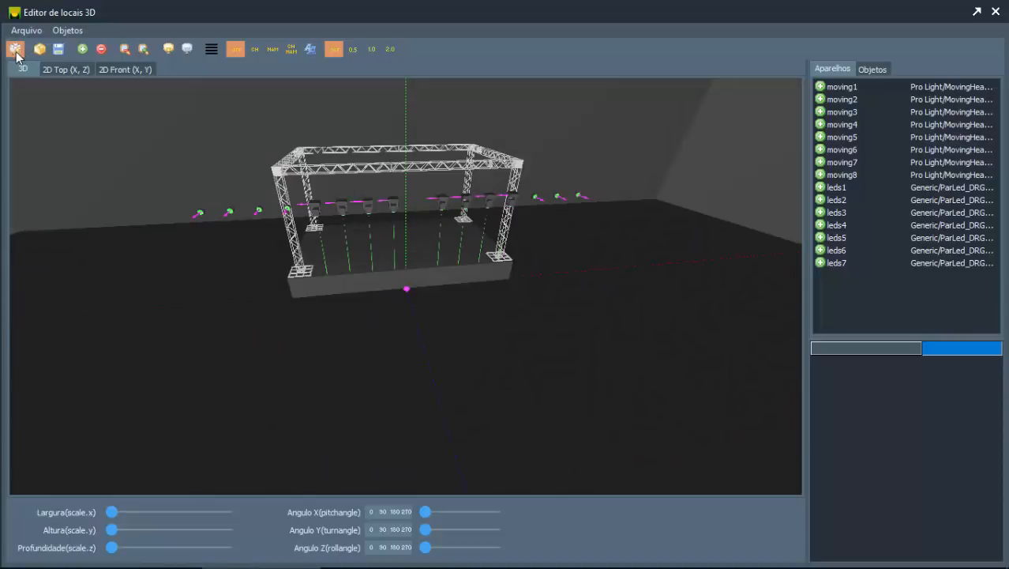
{"action": "left_click", "coordinate": [17, 50]}
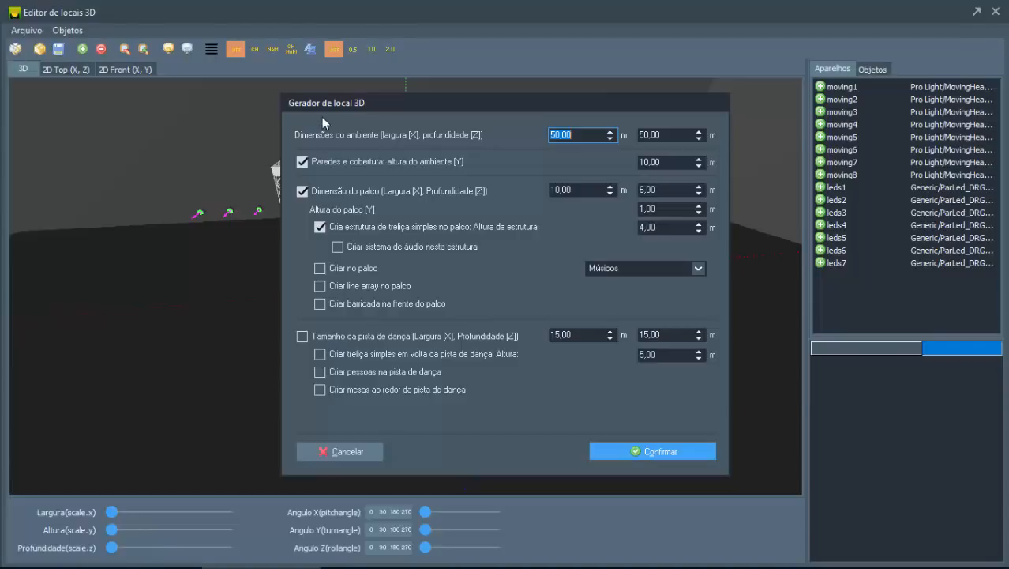
{"action": "left_click_drag", "start_coordinate": [326, 103], "coordinate": [244, 106]}
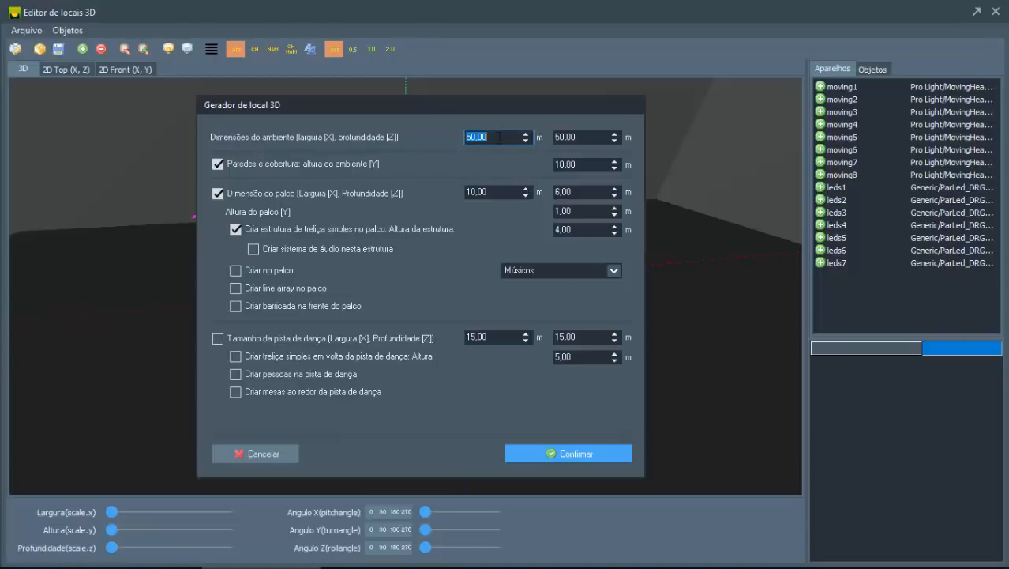
Step: Review the generator's room dimensions, walls and ceiling height, stage size and truss structure height
{"action": "double_click", "coordinate": [589, 136]}
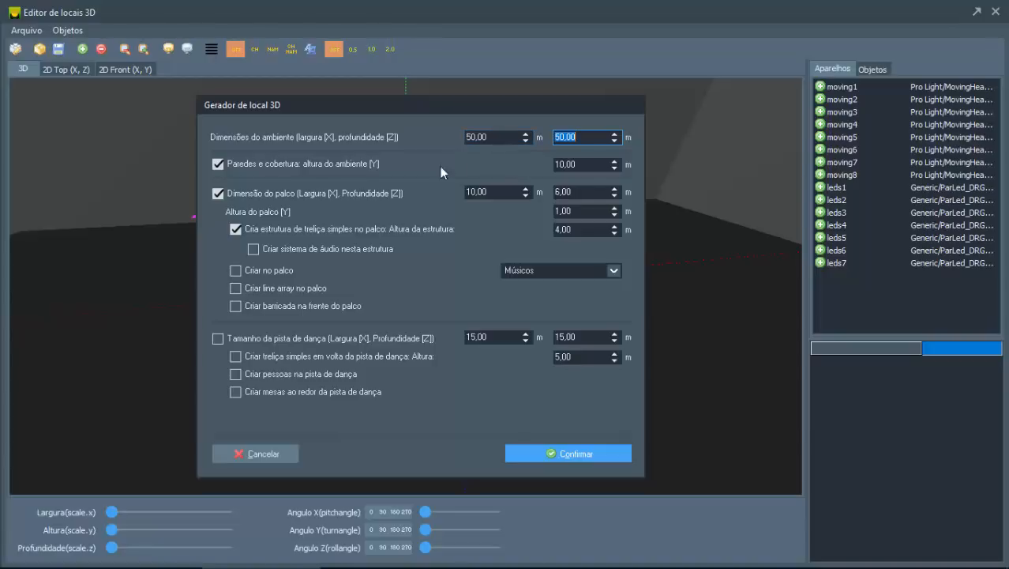
{"action": "left_click", "coordinate": [219, 163]}
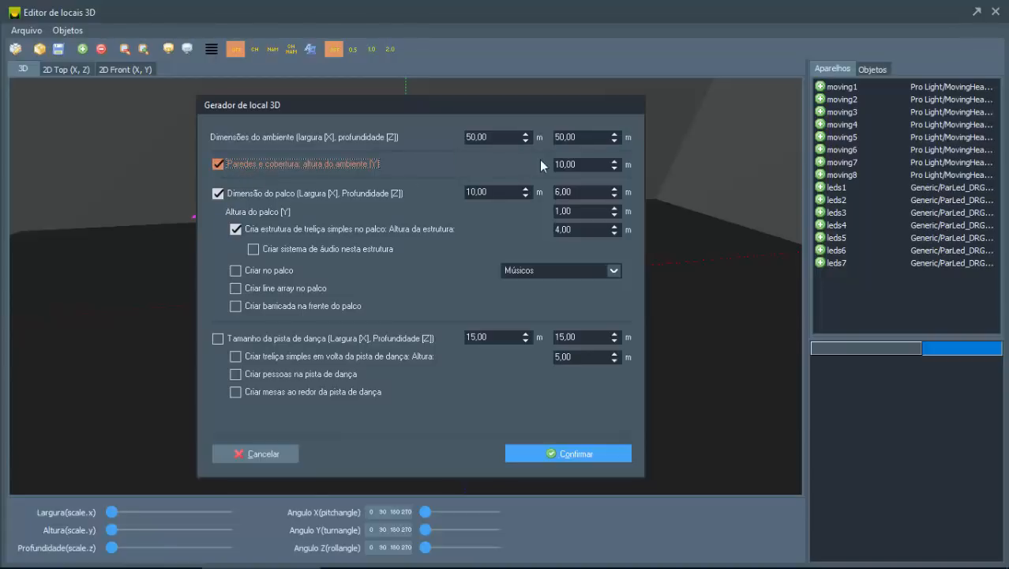
{"action": "left_click", "coordinate": [600, 166]}
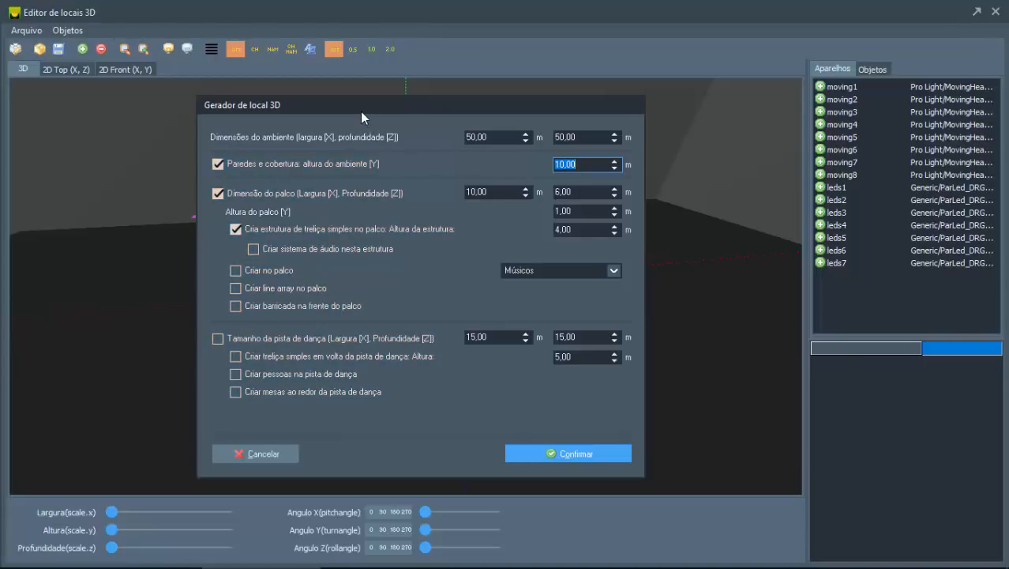
{"action": "left_click_drag", "start_coordinate": [363, 109], "coordinate": [360, 93]}
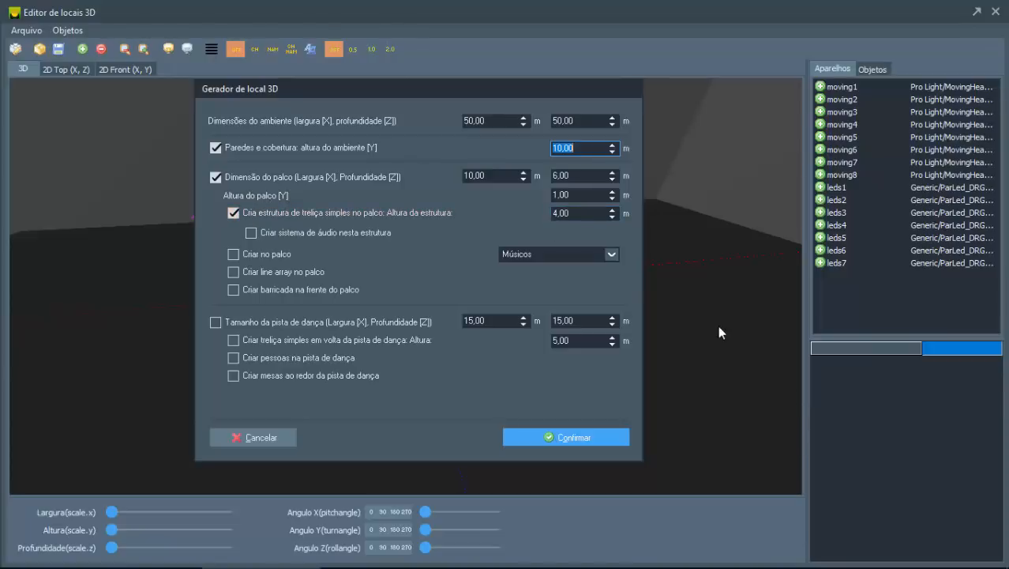
{"action": "left_click", "coordinate": [570, 196]}
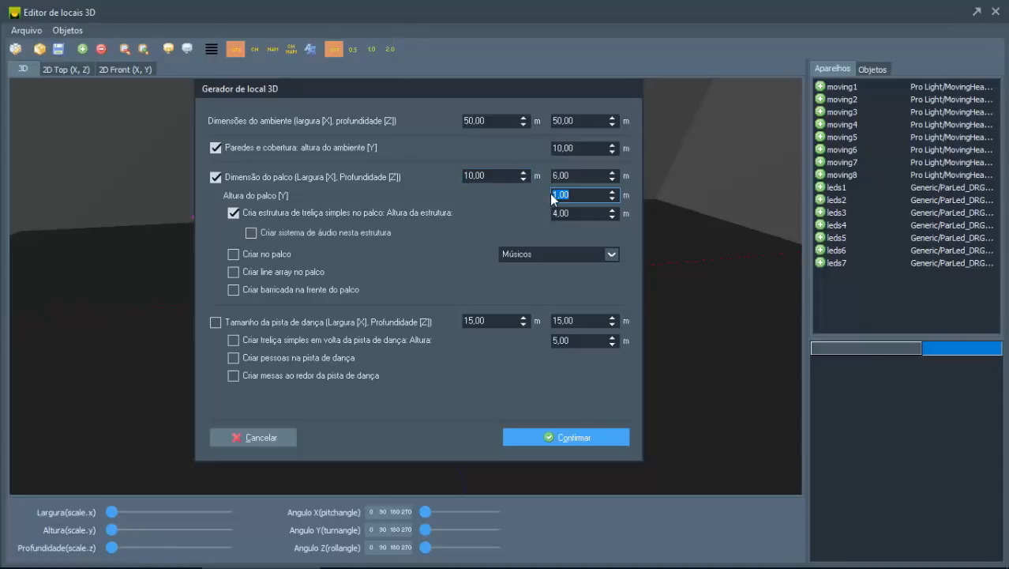
{"action": "left_click", "coordinate": [496, 178]}
{"action": "left_click", "coordinate": [583, 178]}
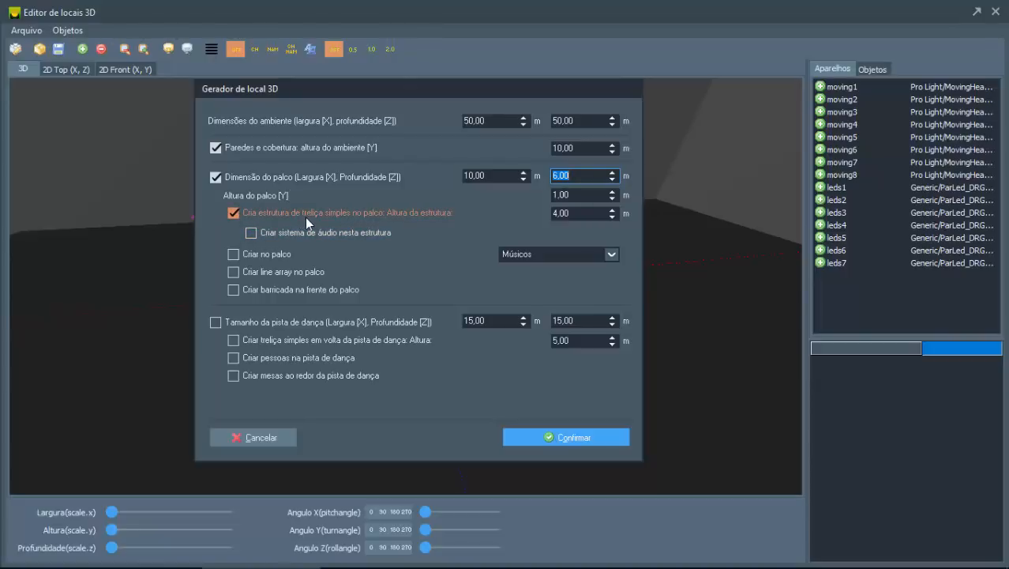
{"action": "left_click", "coordinate": [577, 213]}
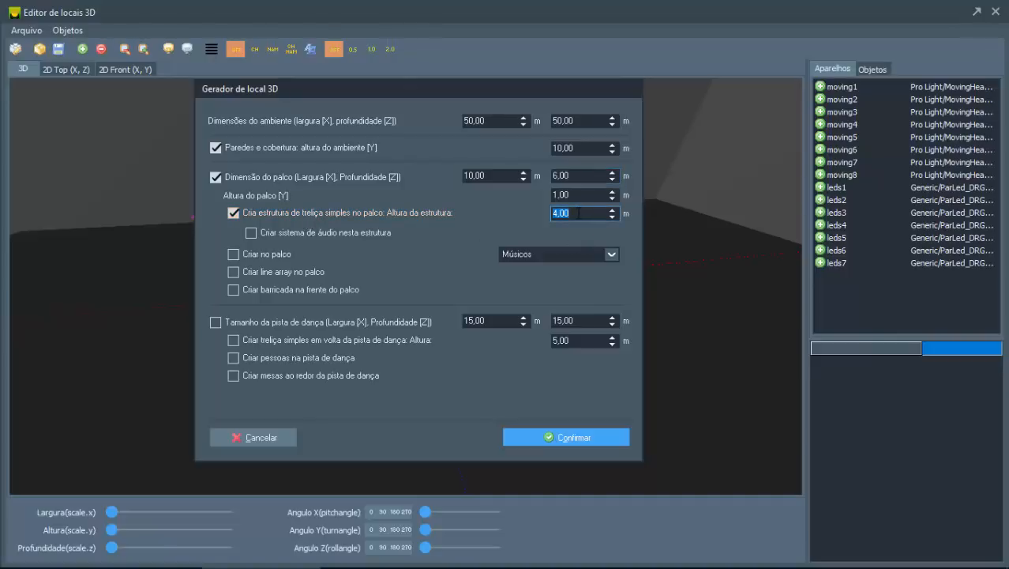
Step: Generate the location with an audio system on the truss structure, Músicos on the stage and a stage line array
{"action": "left_click", "coordinate": [314, 232]}
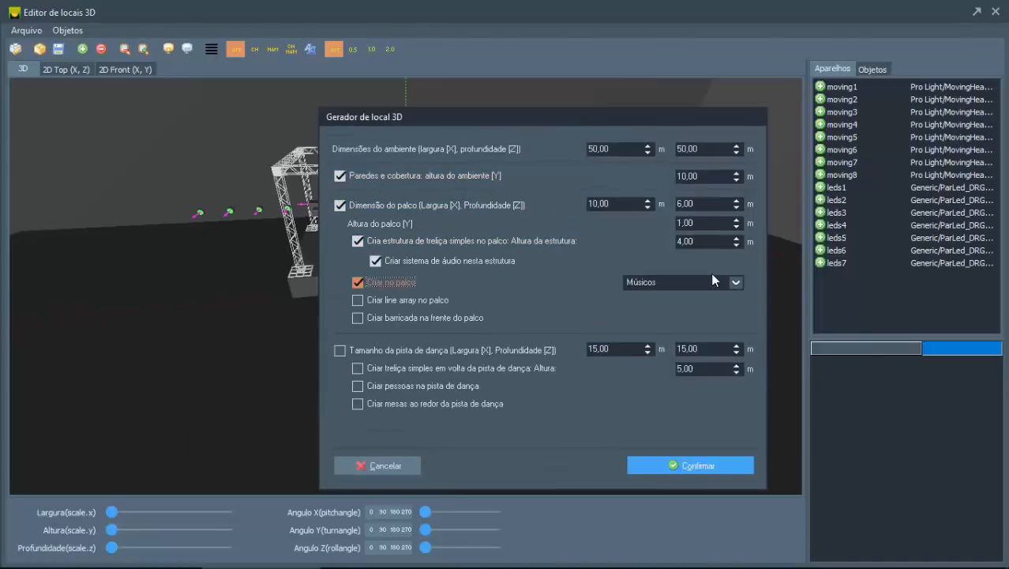
{"action": "left_click", "coordinate": [696, 284]}
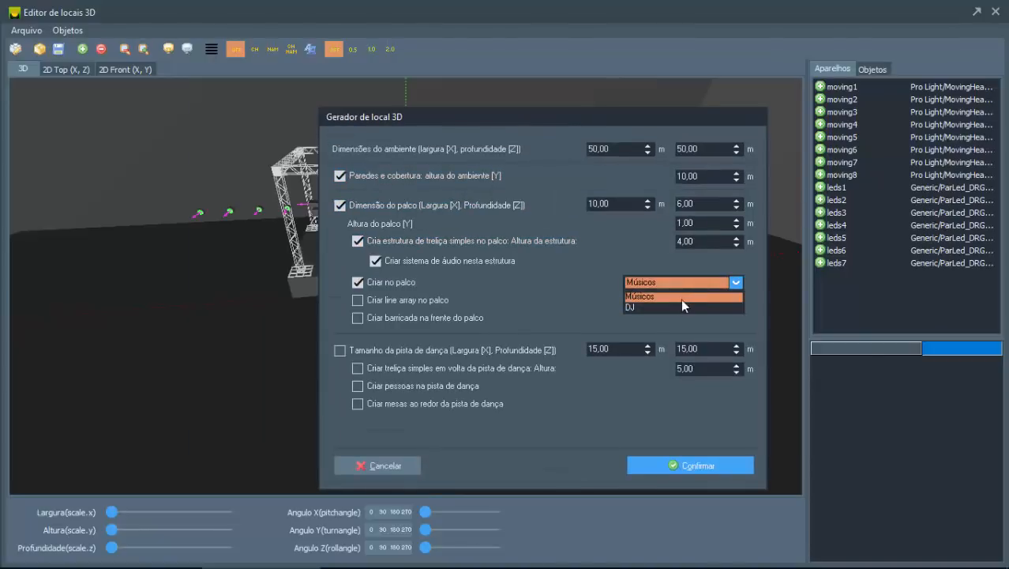
{"action": "left_click", "coordinate": [681, 298]}
{"action": "left_click", "coordinate": [669, 282]}
{"action": "left_click", "coordinate": [657, 299]}
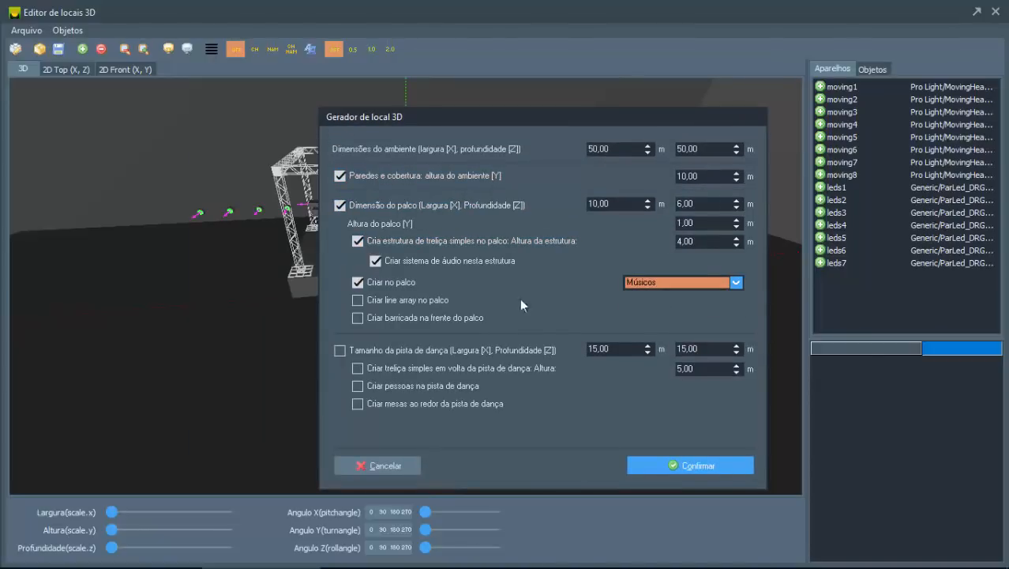
{"action": "left_click_drag", "start_coordinate": [436, 121], "coordinate": [358, 91]}
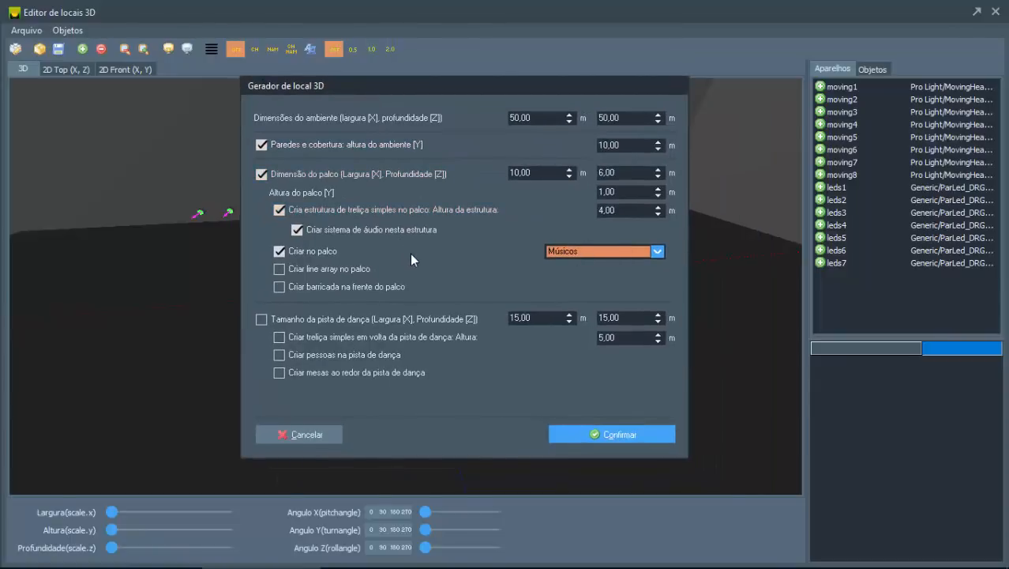
{"action": "left_click", "coordinate": [350, 269]}
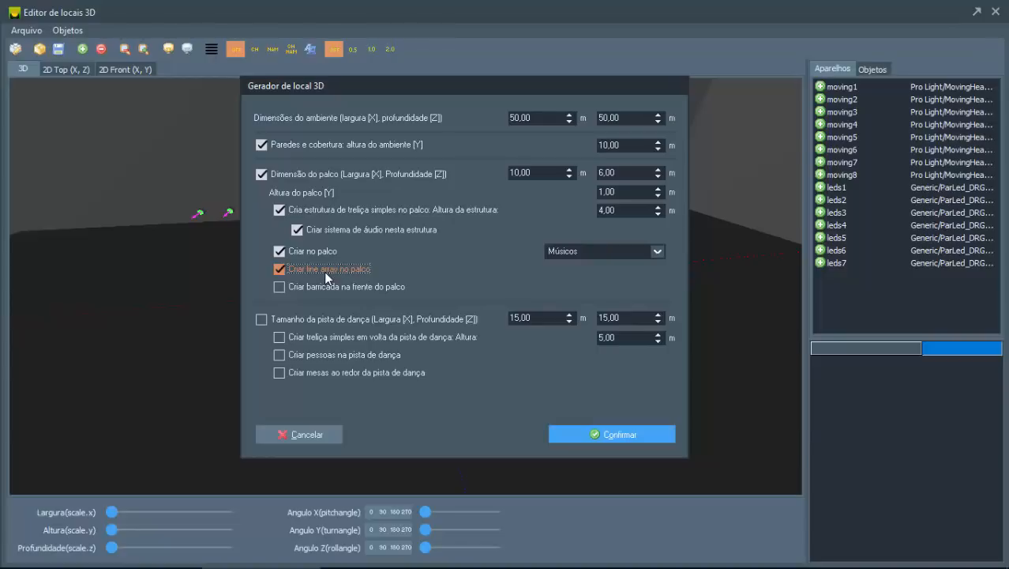
{"action": "left_click", "coordinate": [573, 435]}
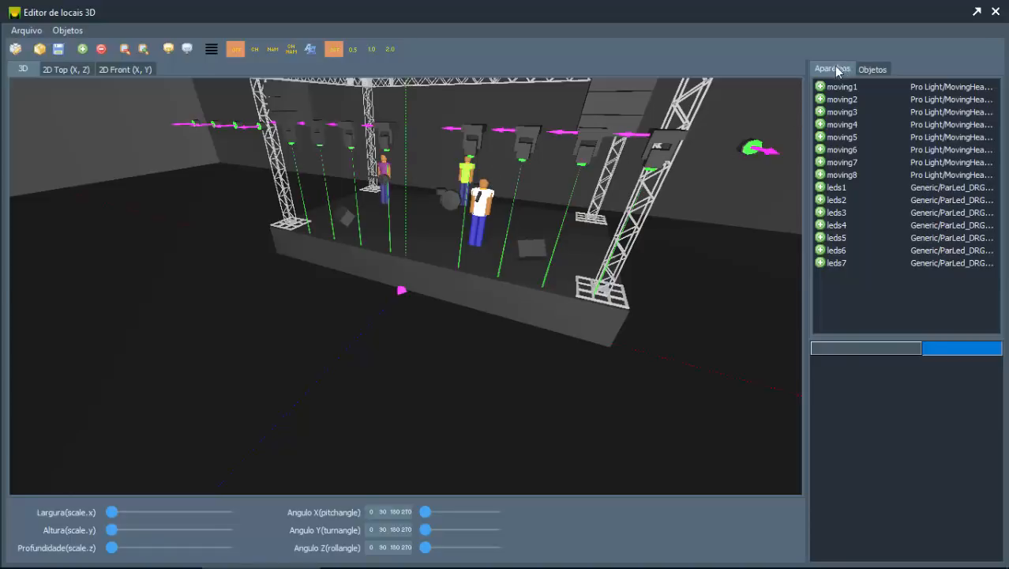
Step: Compare the location's fixture and object lists, and select the stage object c_stage1 to highlight it in the 3D view
{"action": "left_click", "coordinate": [877, 69]}
{"action": "left_click", "coordinate": [839, 70]}
{"action": "left_click", "coordinate": [873, 69]}
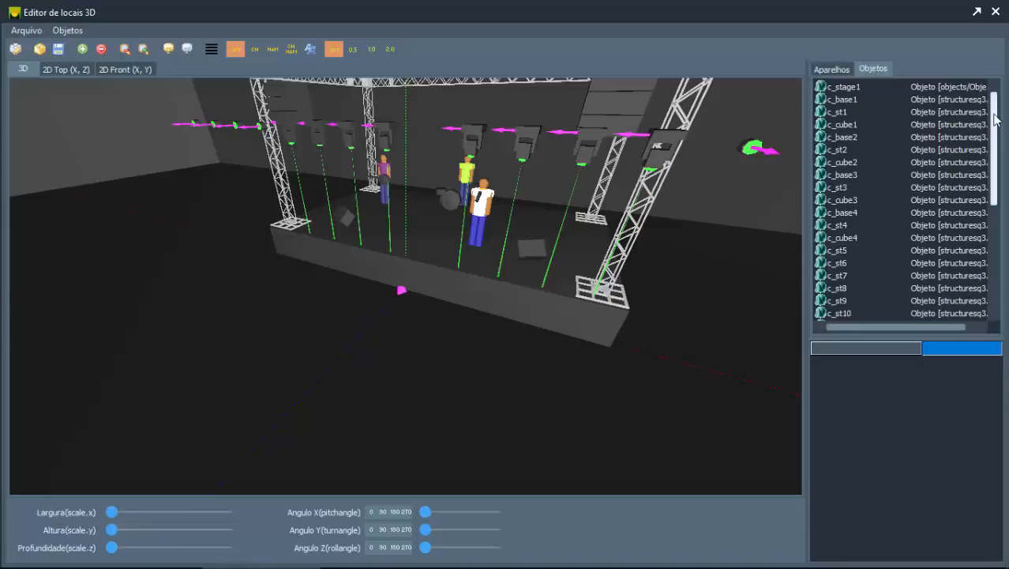
{"action": "left_click_drag", "start_coordinate": [992, 123], "coordinate": [986, 99]}
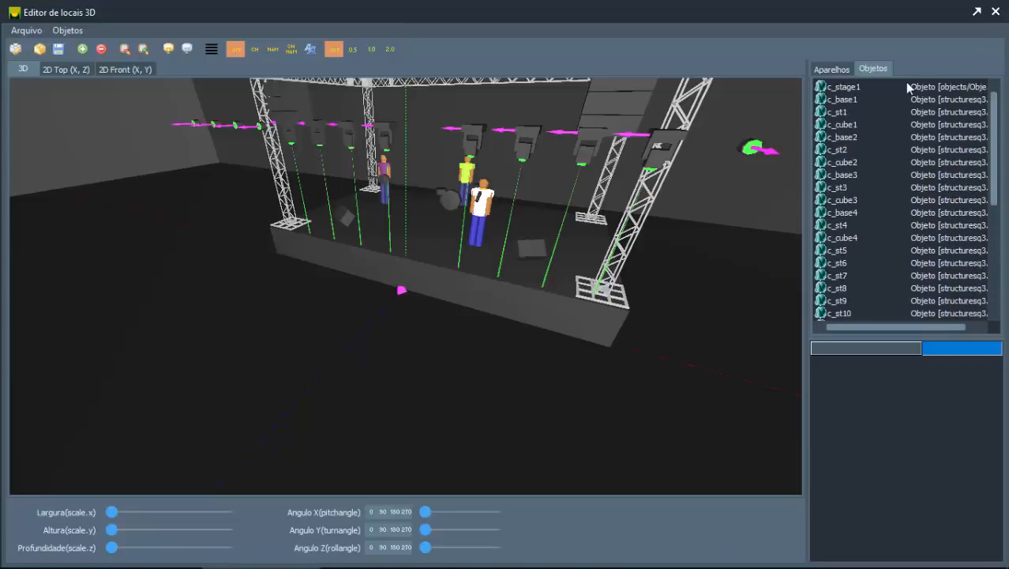
{"action": "left_click", "coordinate": [845, 88]}
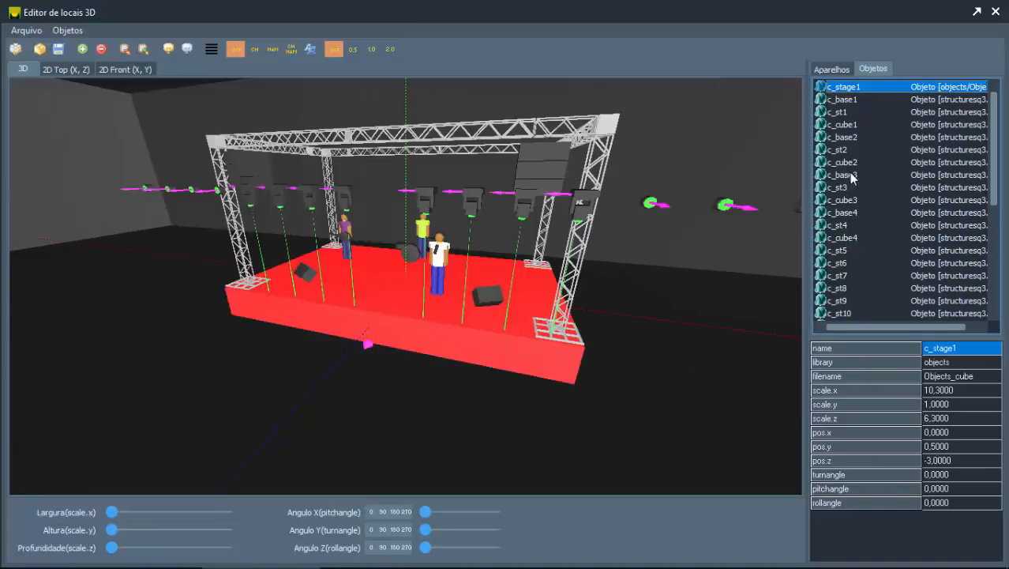
Step: Step through the truss segments between c_st9 and c_st14 to examine where each one sits in the structure
{"action": "scroll", "coordinate": [867, 256], "scroll_direction": "down", "scroll_amount": 2}
{"action": "left_click", "coordinate": [849, 251]}
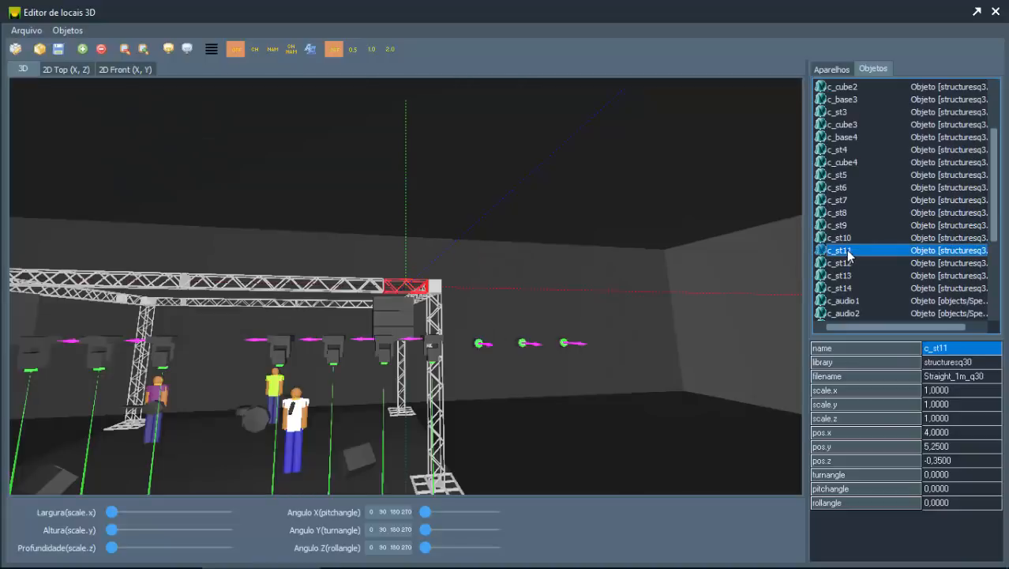
{"action": "key", "text": "Down"}
{"action": "key", "text": "Down"}
{"action": "key", "text": "Down"}
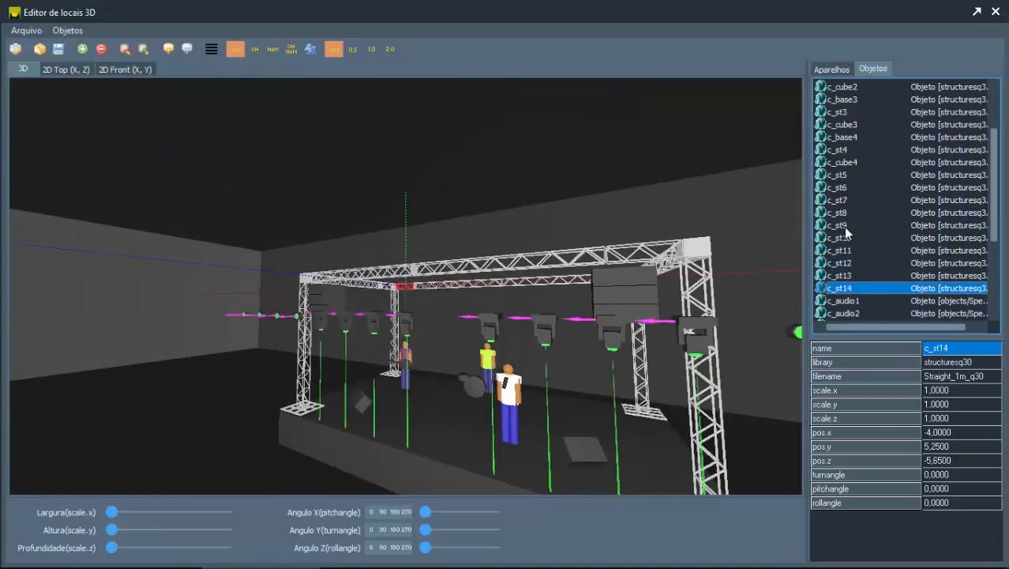
{"action": "key", "text": "Up"}
{"action": "key", "text": "Up"}
{"action": "key", "text": "Up"}
{"action": "key", "text": "Up"}
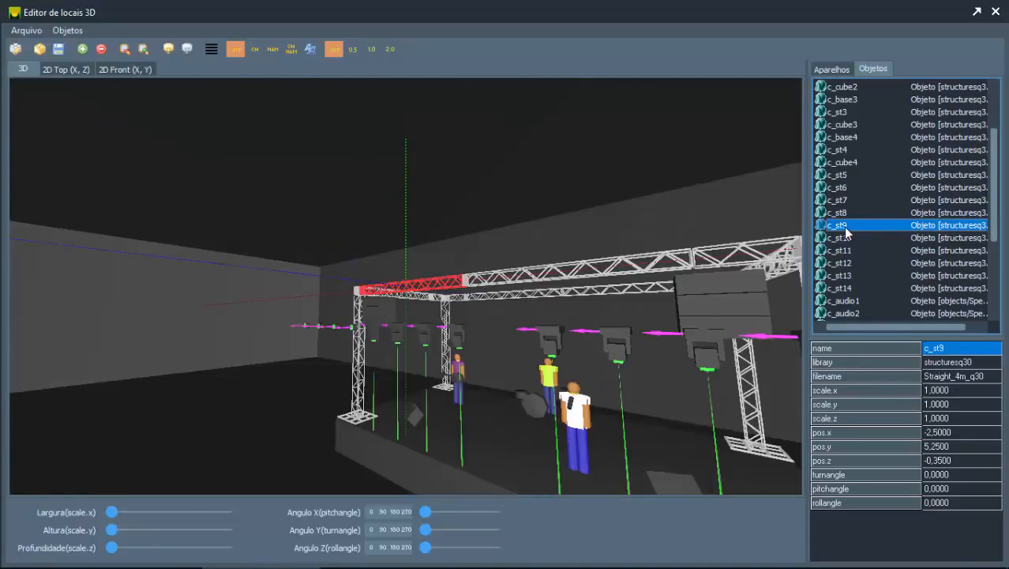
{"action": "key", "text": "Up"}
{"action": "key", "text": "Down"}
{"action": "key", "text": "Down"}
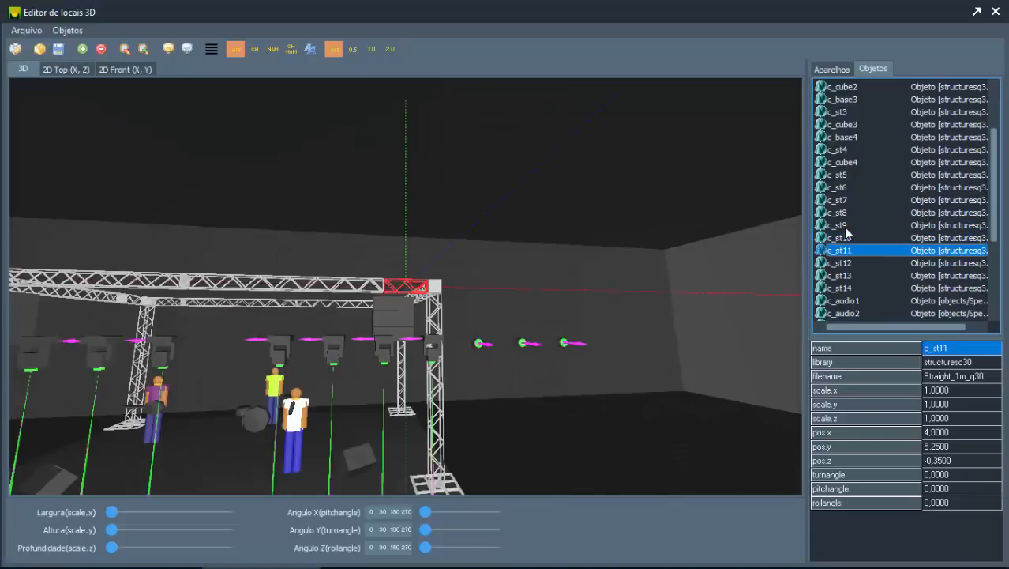
{"action": "key", "text": "Up"}
{"action": "key", "text": "Up"}
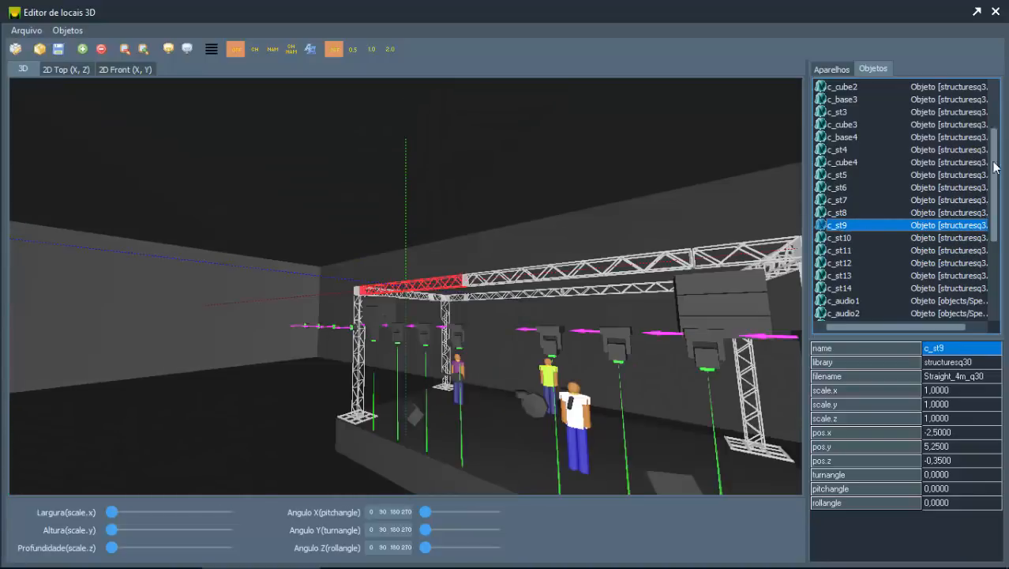
{"action": "left_click_drag", "start_coordinate": [998, 177], "coordinate": [998, 136]}
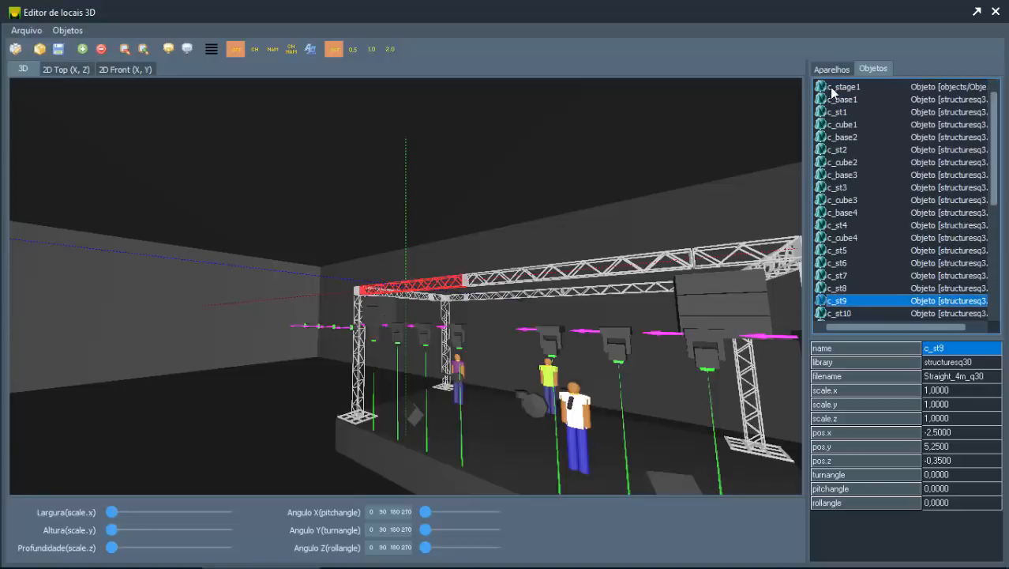
Step: Regenerate the location with the stage truss structure height set to 5 m
{"action": "left_click", "coordinate": [15, 49]}
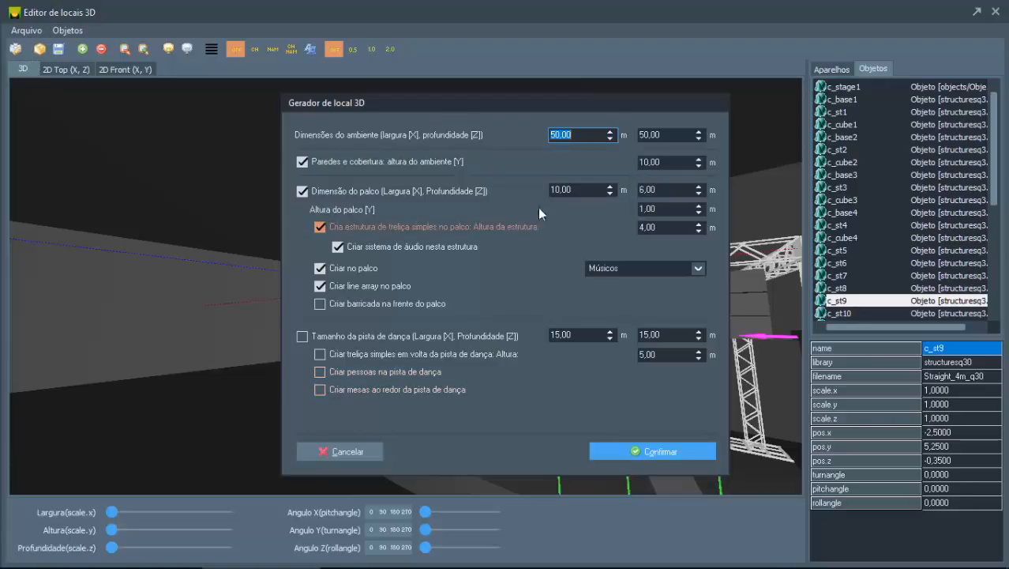
{"action": "left_click", "coordinate": [663, 228]}
{"action": "type", "text": "5"}
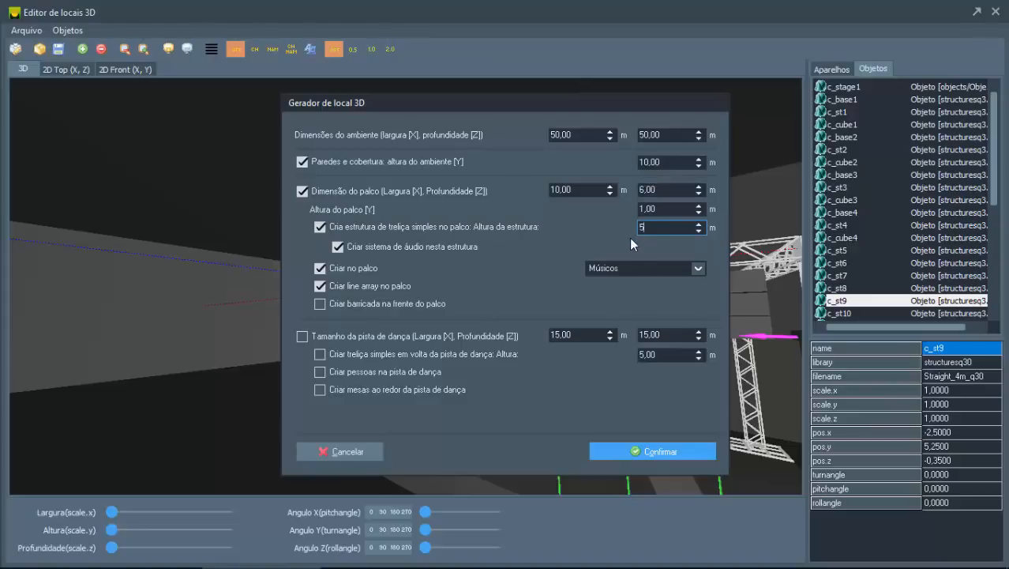
{"action": "left_click", "coordinate": [651, 449]}
{"action": "left_click", "coordinate": [670, 454]}
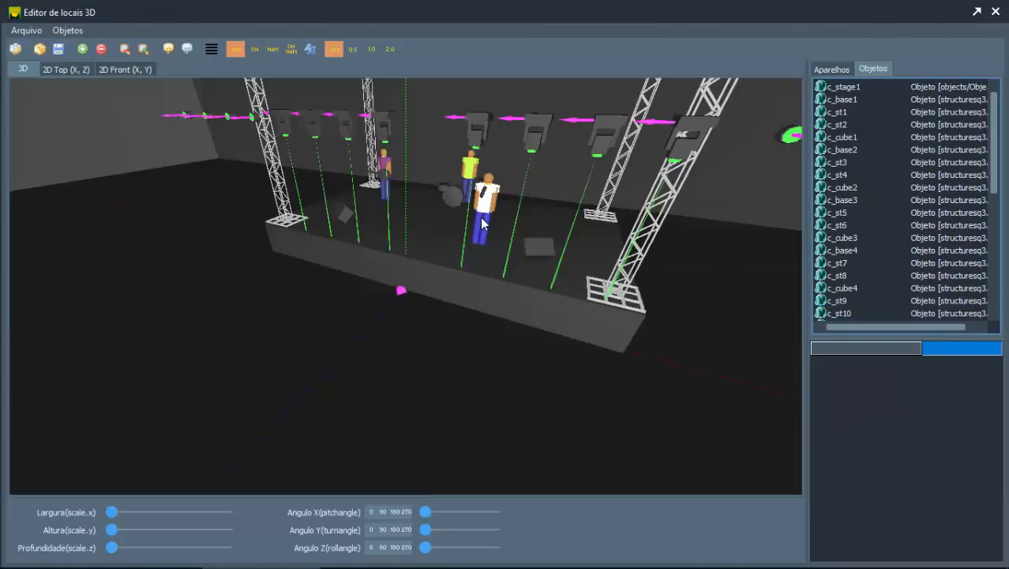
Step: Examine the regenerated 5 m stage truss structure and the fixtures from different angles and distances
{"action": "left_click_drag", "start_coordinate": [484, 224], "coordinate": [486, 213]}
{"action": "scroll", "coordinate": [485, 212], "scroll_direction": "up", "scroll_amount": 2}
{"action": "scroll", "coordinate": [488, 208], "scroll_direction": "down", "scroll_amount": 4}
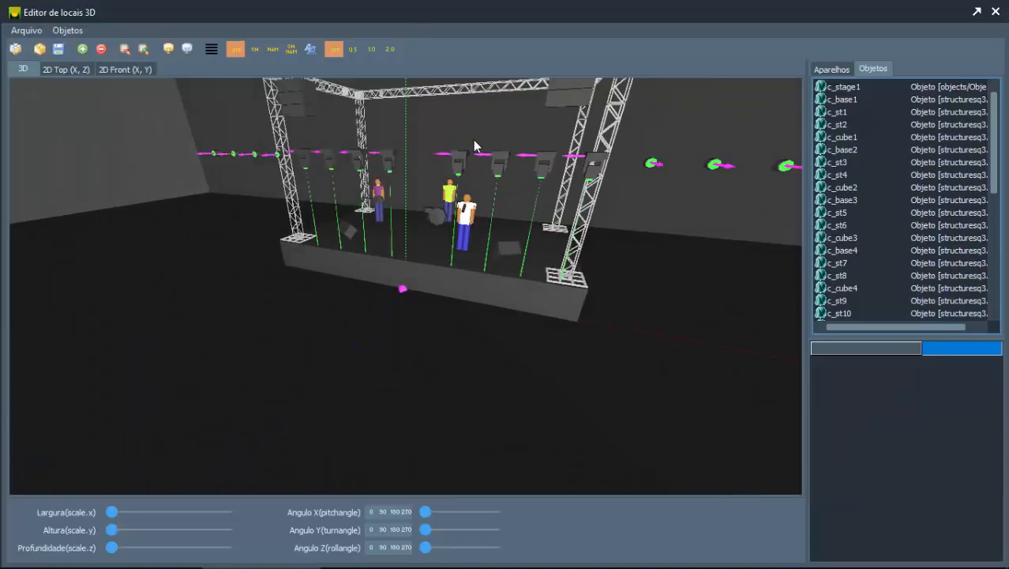
{"action": "left_click_drag", "start_coordinate": [475, 140], "coordinate": [447, 128]}
{"action": "scroll", "coordinate": [449, 130], "scroll_direction": "down", "scroll_amount": 1}
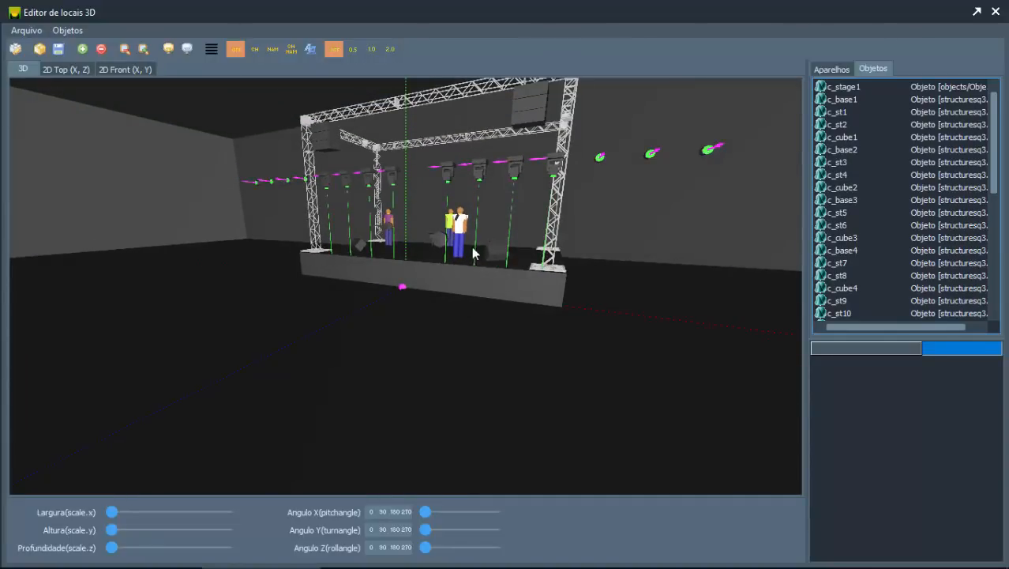
{"action": "scroll", "coordinate": [471, 247], "scroll_direction": "up", "scroll_amount": 2}
{"action": "scroll", "coordinate": [471, 247], "scroll_direction": "up", "scroll_amount": 2}
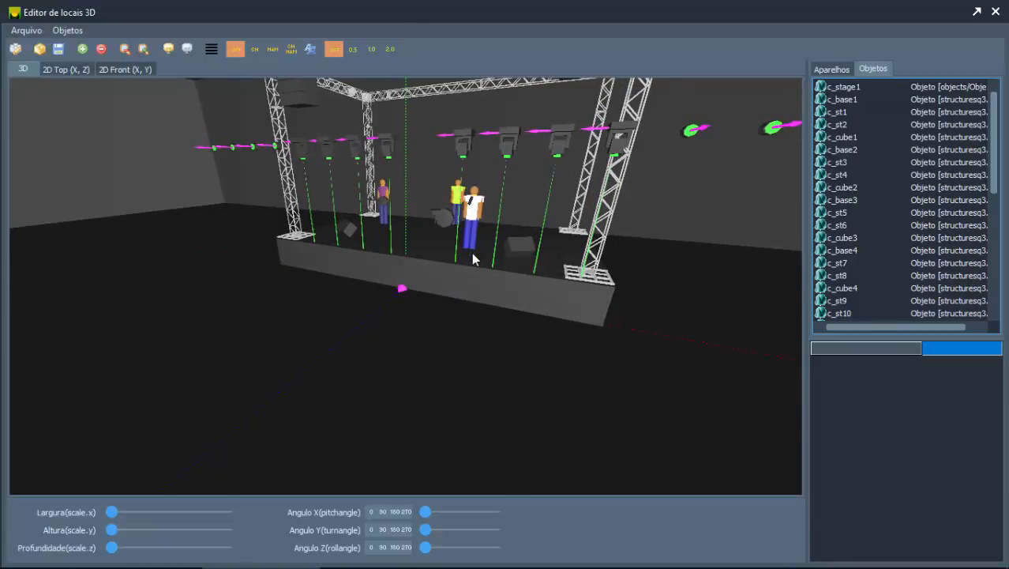
Step: Add four Straight_4m_q30 truss segments from the Estruturas Q30 library to the location
{"action": "left_click", "coordinate": [83, 49]}
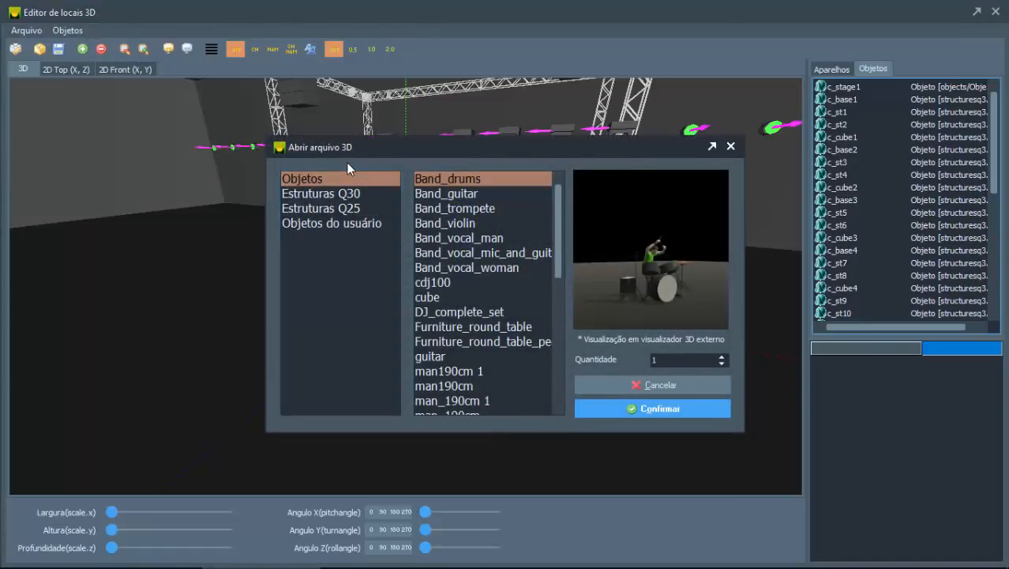
{"action": "left_click", "coordinate": [333, 185]}
{"action": "left_click", "coordinate": [336, 193]}
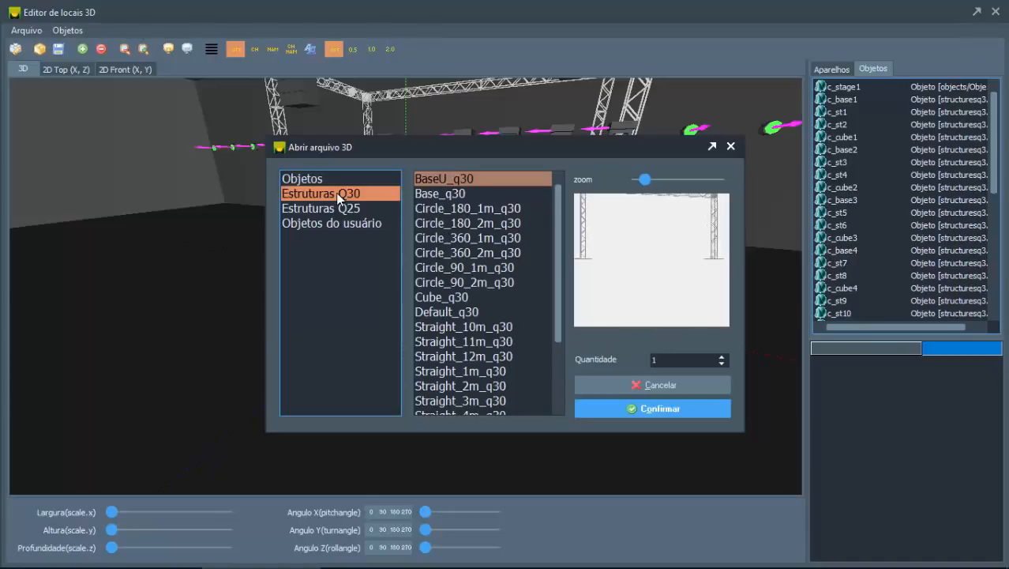
{"action": "left_click", "coordinate": [474, 326]}
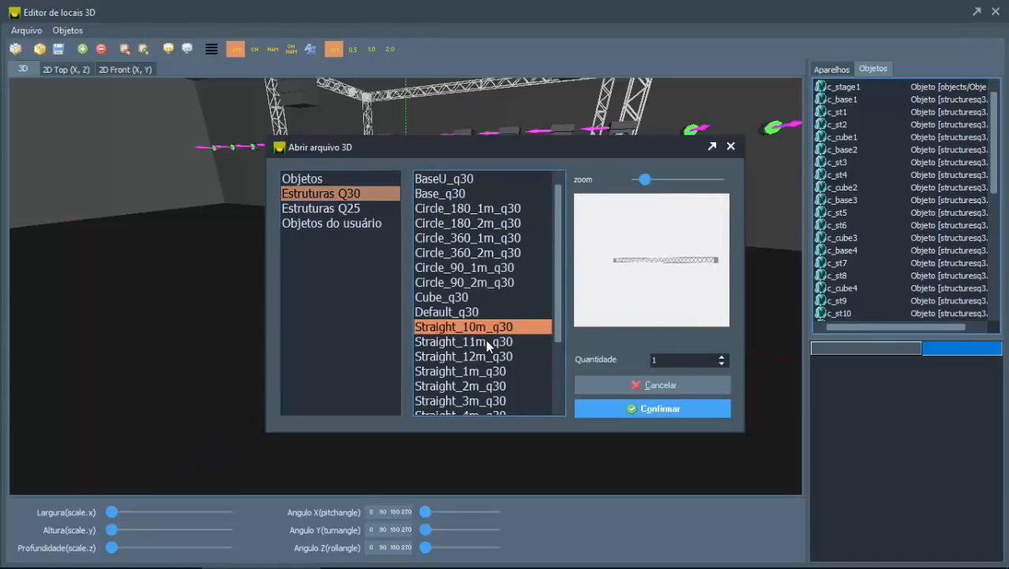
{"action": "key", "text": "Down"}
{"action": "key", "text": "Down"}
{"action": "key", "text": "Down"}
{"action": "key", "text": "Down"}
{"action": "key", "text": "Down"}
{"action": "key", "text": "Down"}
{"action": "key", "text": "Down"}
{"action": "key", "text": "Down"}
{"action": "key", "text": "Down"}
{"action": "key", "text": "Down"}
{"action": "key", "text": "Down"}
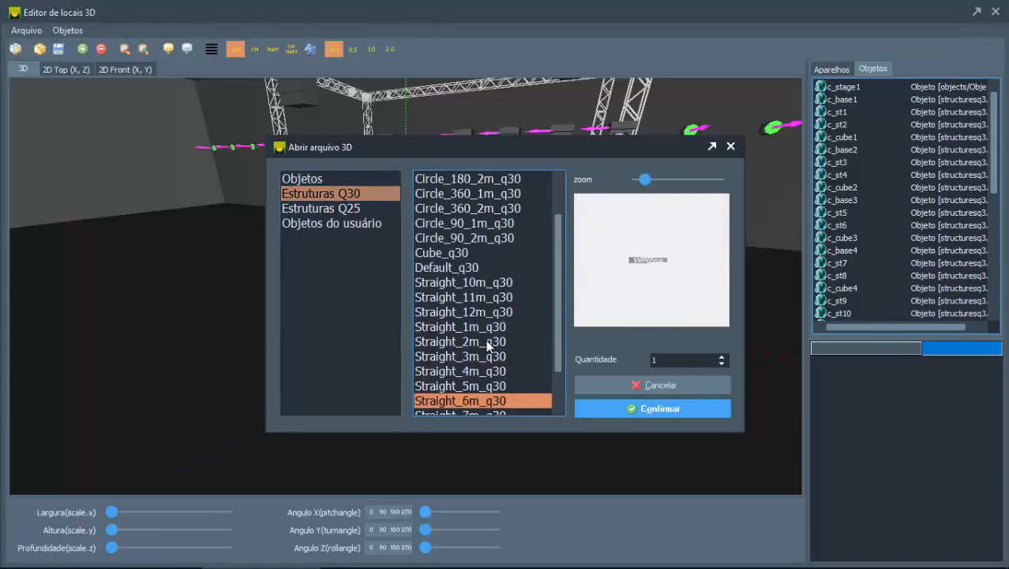
{"action": "key", "text": "Up"}
{"action": "key", "text": "Up"}
{"action": "key", "text": "Up"}
{"action": "key", "text": "Up"}
{"action": "key", "text": "Up"}
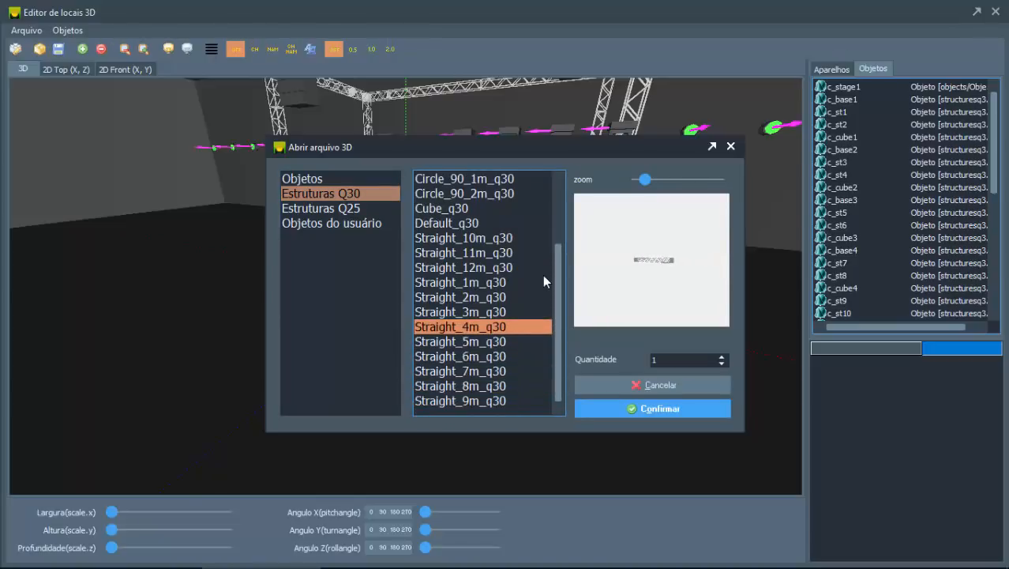
{"action": "left_click", "coordinate": [663, 360]}
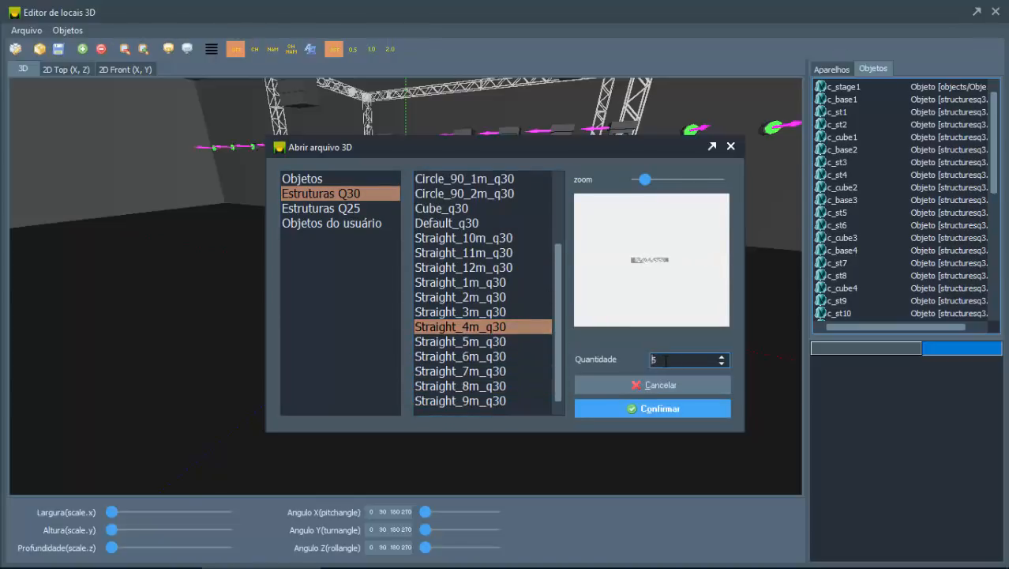
{"action": "left_click", "coordinate": [653, 409]}
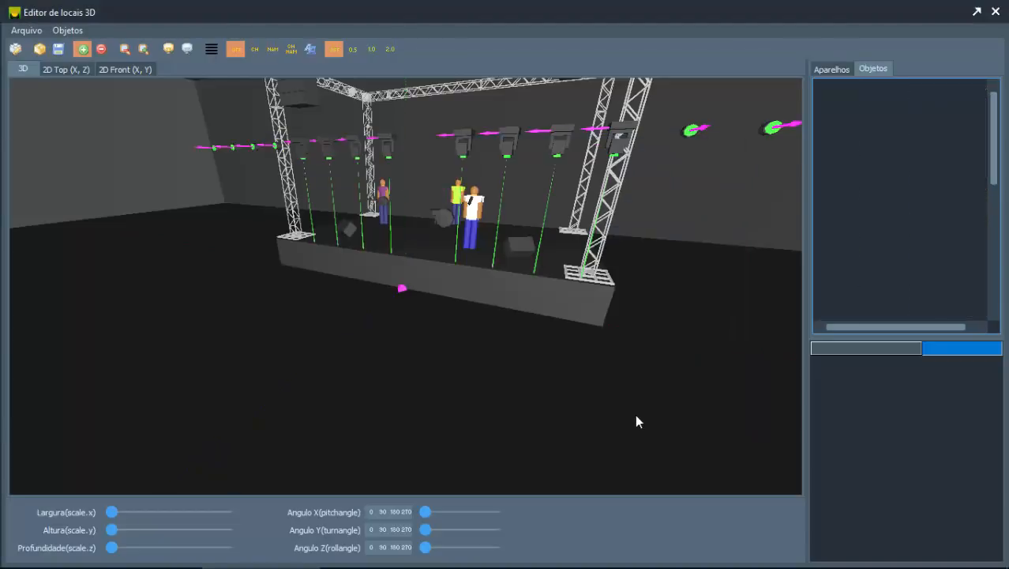
Step: Step through the added truss segments obj1 to obj4 in the object list to examine their properties
{"action": "left_click", "coordinate": [995, 273]}
{"action": "left_click", "coordinate": [995, 274]}
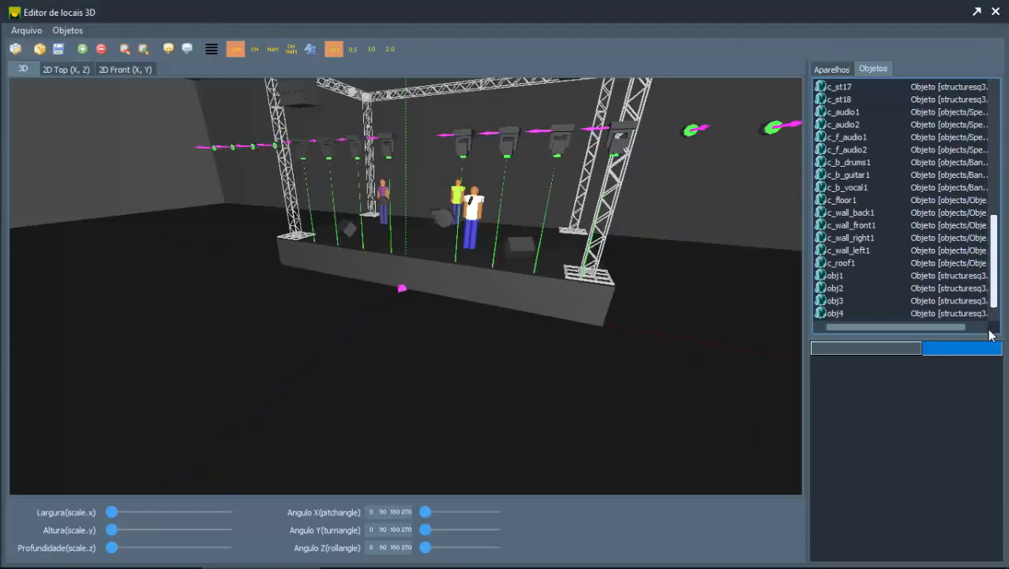
{"action": "left_click", "coordinate": [845, 275]}
{"action": "key", "text": "Down"}
{"action": "key", "text": "Down"}
{"action": "key", "text": "Down"}
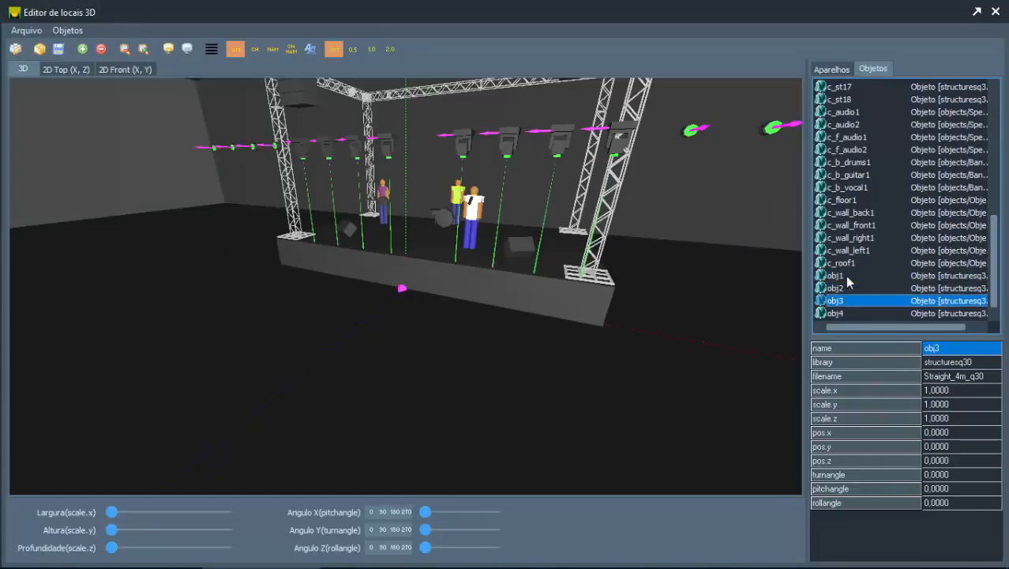
{"action": "key", "text": "Up"}
{"action": "key", "text": "Up"}
{"action": "key", "text": "Up"}
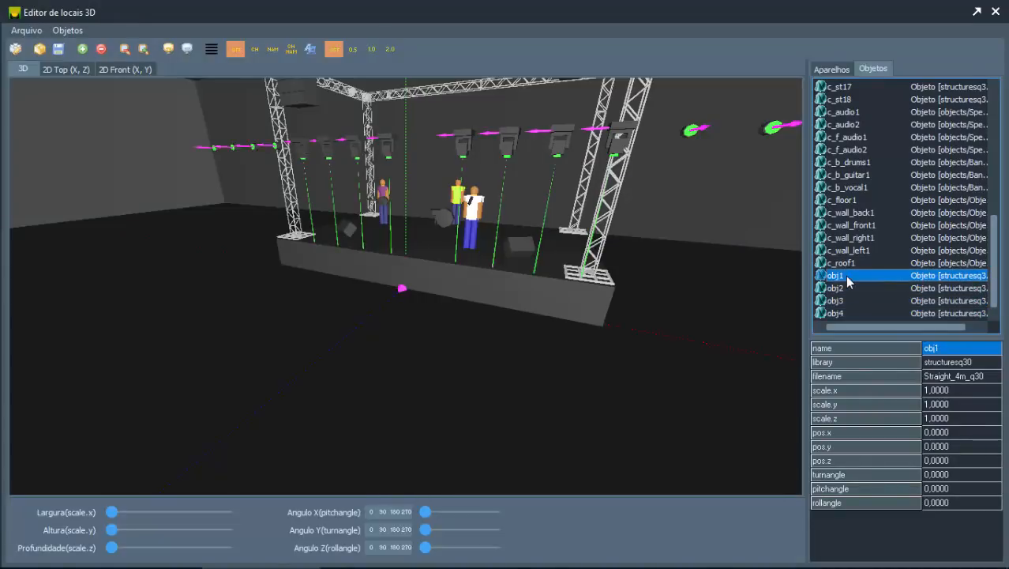
Step: Select truss segments obj1 to obj4 together and raise them above the stage to pos.y 3.1
{"action": "key", "text": "shift+Down"}
{"action": "key", "text": "shift+Down"}
{"action": "key", "text": "shift+Down"}
{"action": "left_click", "coordinate": [731, 379]}
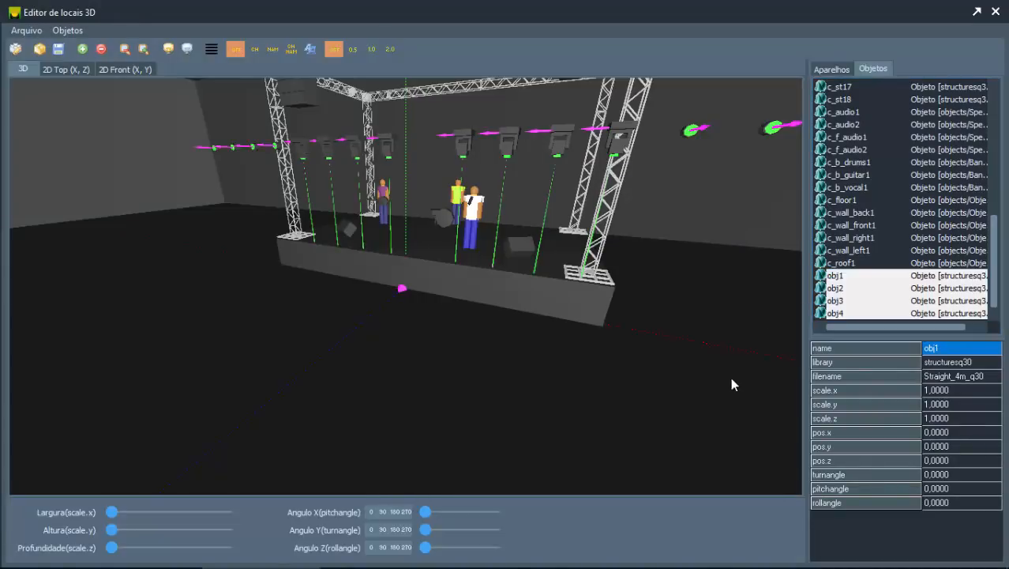
{"action": "key", "text": "Page_Up"}
{"action": "key", "text": "Page_Up"}
{"action": "key", "text": "Page_Up"}
{"action": "key", "text": "Page_Up"}
{"action": "key", "text": "Page_Up"}
{"action": "key", "text": "Page_Up"}
{"action": "key", "text": "Page_Up"}
{"action": "key", "text": "Page_Up"}
{"action": "key", "text": "Page_Up"}
{"action": "key", "text": "Page_Up"}
{"action": "key", "text": "Page_Up"}
{"action": "key", "text": "Page_Up"}
{"action": "key", "text": "Page_Up"}
{"action": "key", "text": "Page_Up"}
{"action": "key", "text": "Page_Up"}
{"action": "key", "text": "Page_Up"}
{"action": "key", "text": "Page_Up"}
{"action": "key", "text": "Page_Up"}
{"action": "key", "text": "Page_Up"}
{"action": "key", "text": "Page_Up"}
{"action": "key", "text": "Page_Up"}
{"action": "key", "text": "Page_Up"}
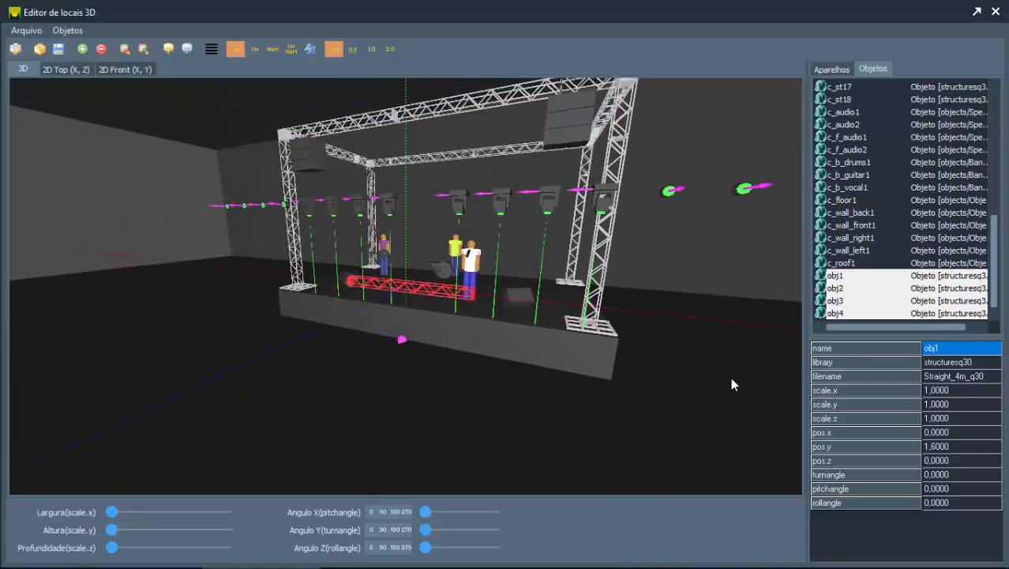
{"action": "key", "text": "Page_Up"}
{"action": "key", "text": "Page_Up"}
{"action": "key", "text": "Page_Up"}
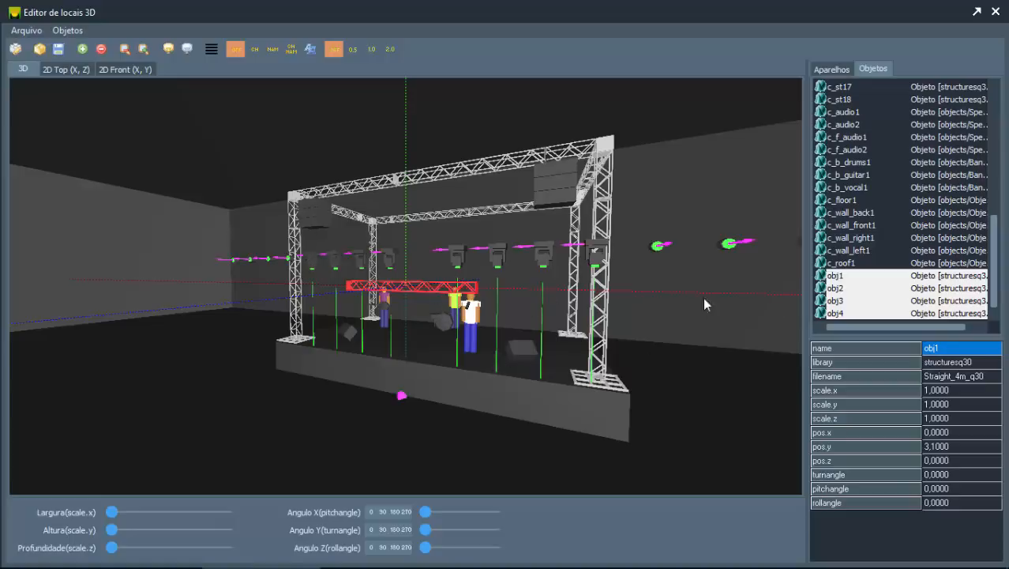
Step: Reselect the four added truss segments obj1 to obj4 and delete them from the location
{"action": "left_click", "coordinate": [836, 278]}
{"action": "left_click", "coordinate": [838, 313], "text": "ctrl"}
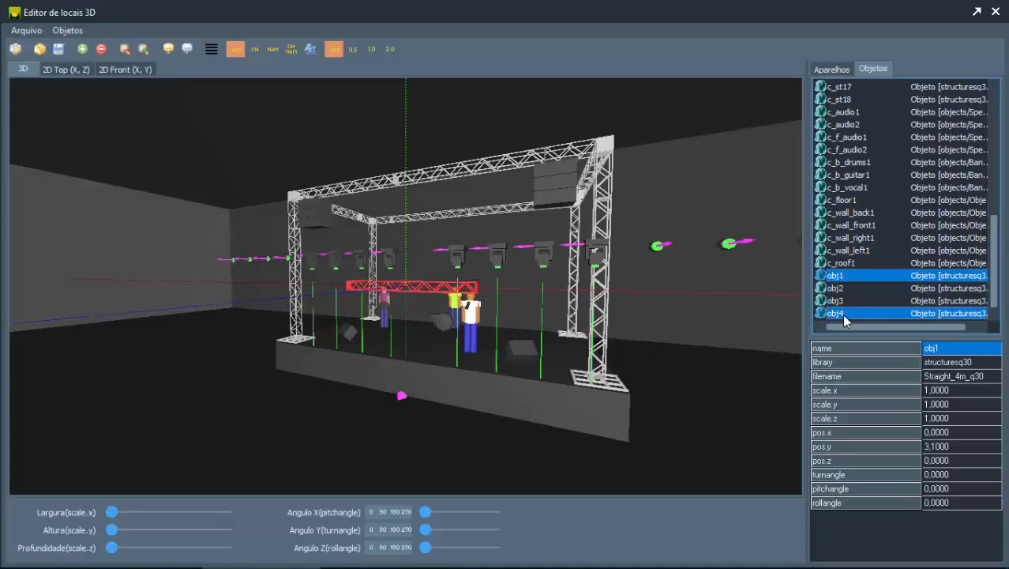
{"action": "left_click", "coordinate": [839, 302], "text": "ctrl"}
{"action": "double_click", "coordinate": [837, 288], "text": "ctrl"}
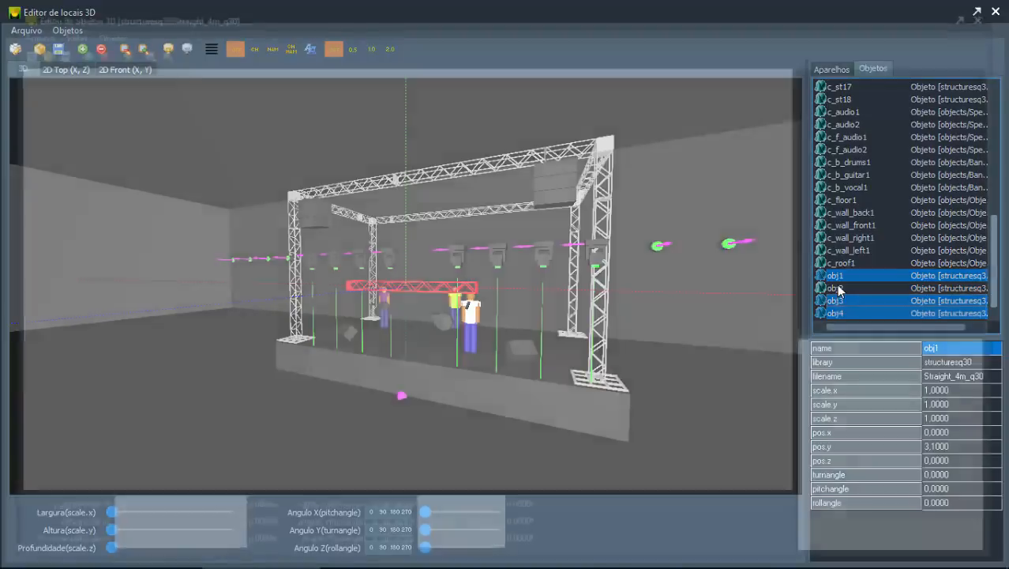
{"action": "left_click", "coordinate": [993, 13]}
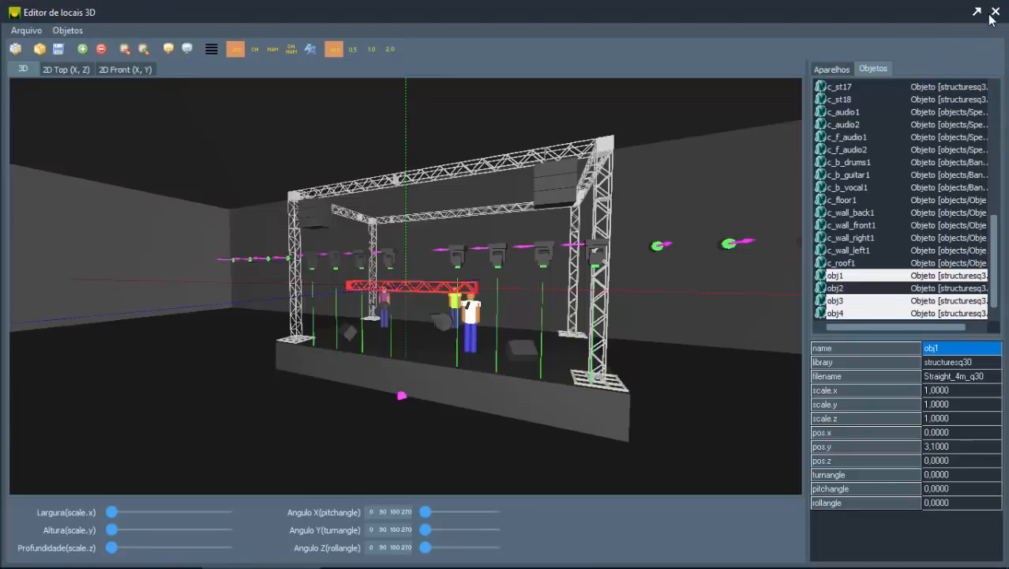
{"action": "left_click", "coordinate": [838, 289], "text": "ctrl"}
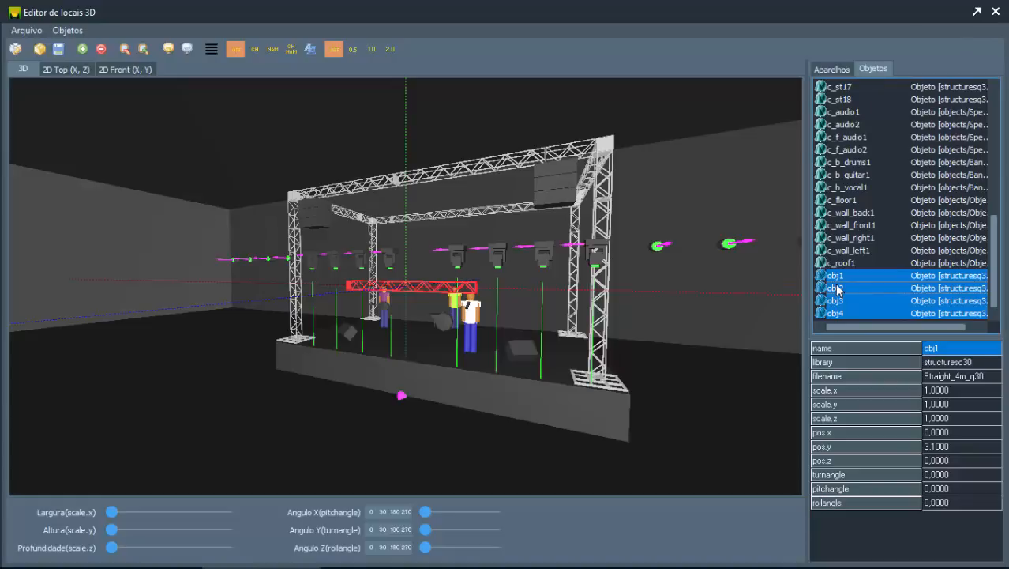
{"action": "key", "text": "Delete"}
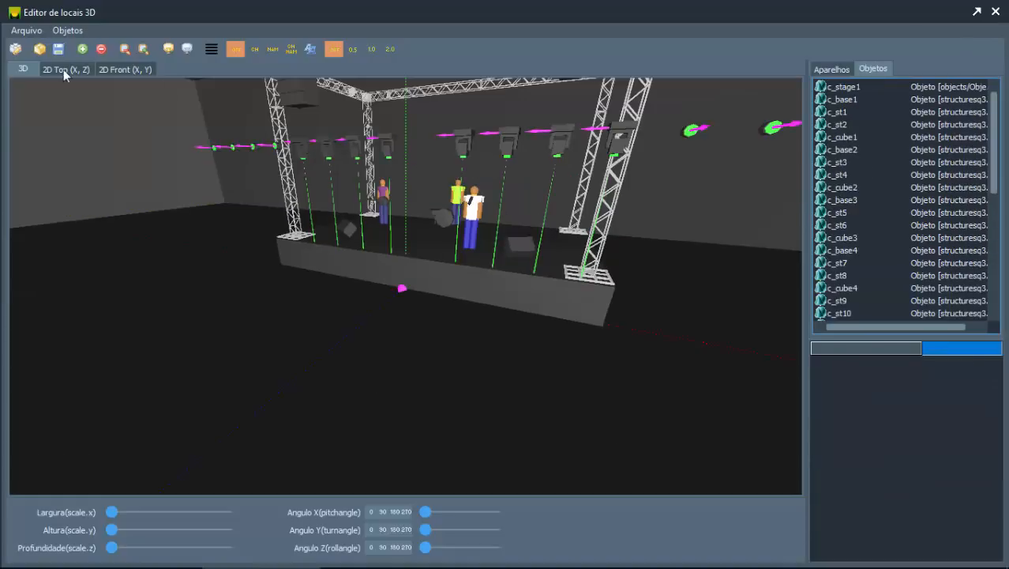
Step: Open the 3D object library, look through the truss structure categories, return to Objetos and move the dialog clear of the stage
{"action": "left_click", "coordinate": [82, 49]}
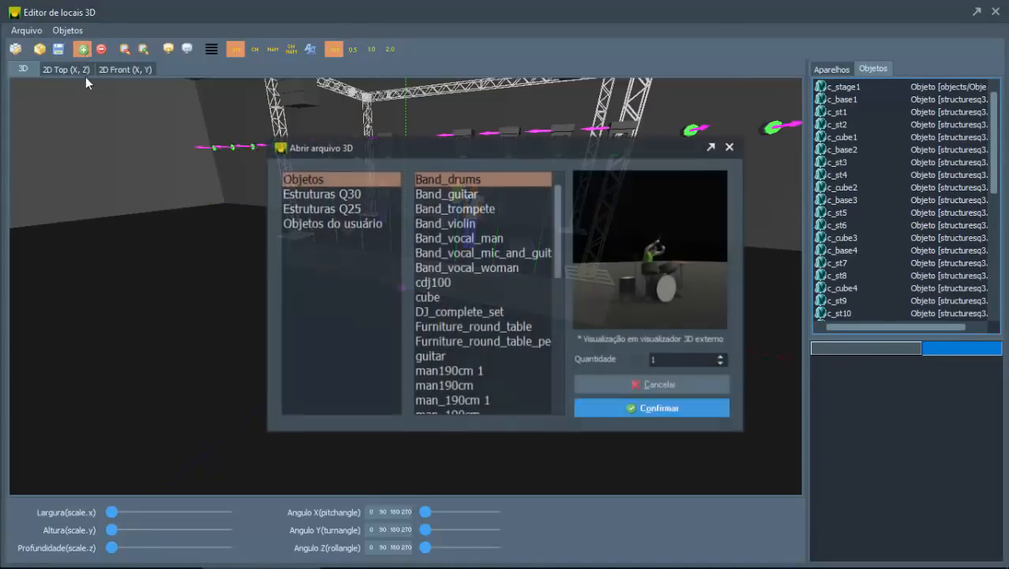
{"action": "left_click", "coordinate": [302, 197]}
{"action": "left_click", "coordinate": [316, 207]}
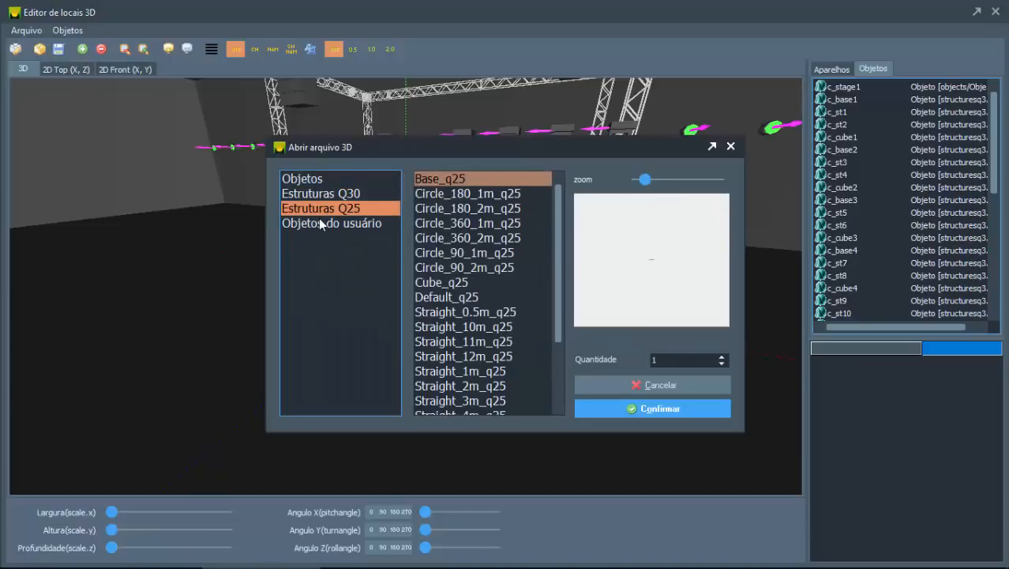
{"action": "left_click", "coordinate": [314, 181]}
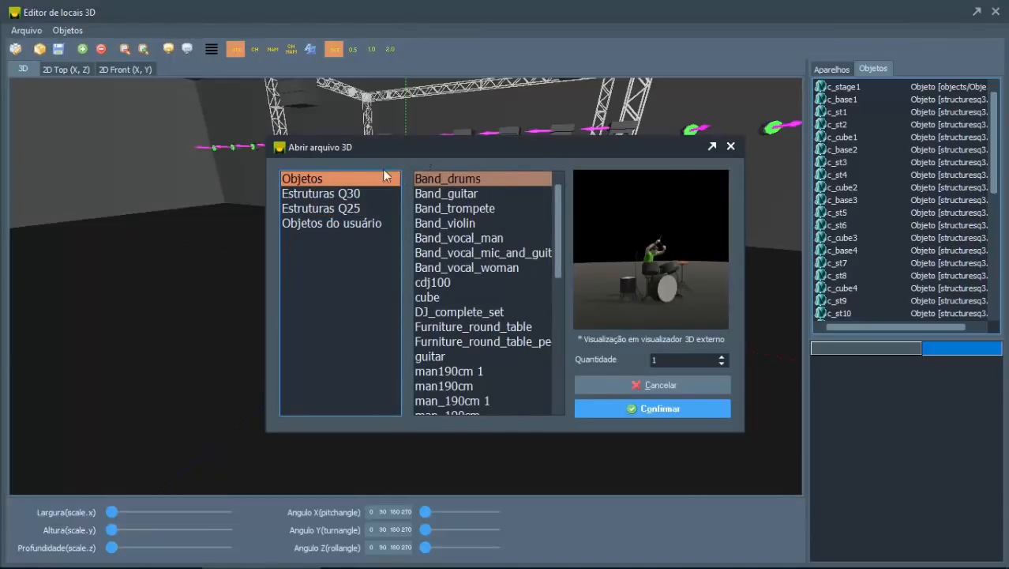
{"action": "left_click_drag", "start_coordinate": [423, 153], "coordinate": [185, 260]}
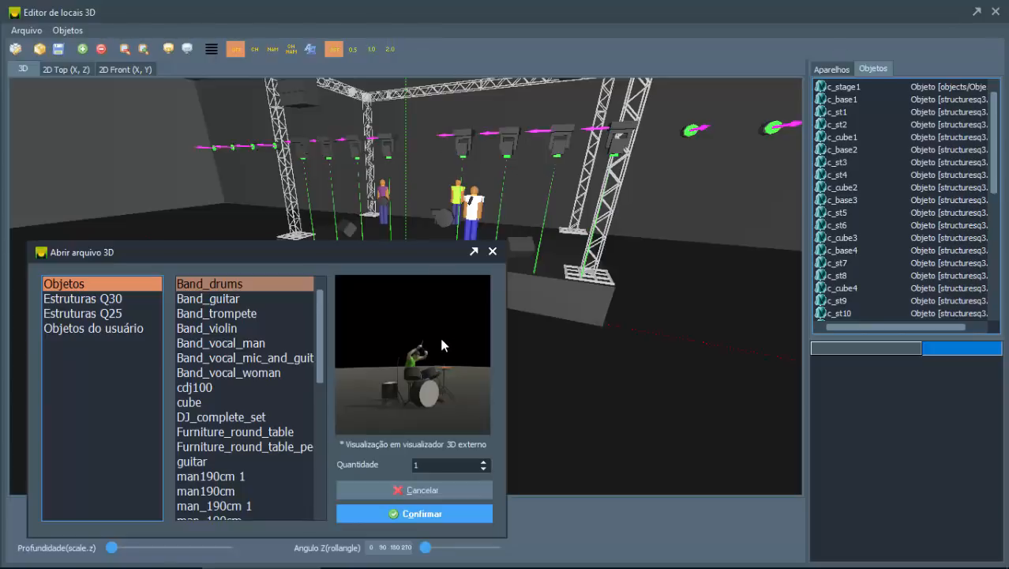
Step: Preview the band musician models and add one Band_vocal_mic_and_guit object to the location
{"action": "left_click", "coordinate": [215, 298]}
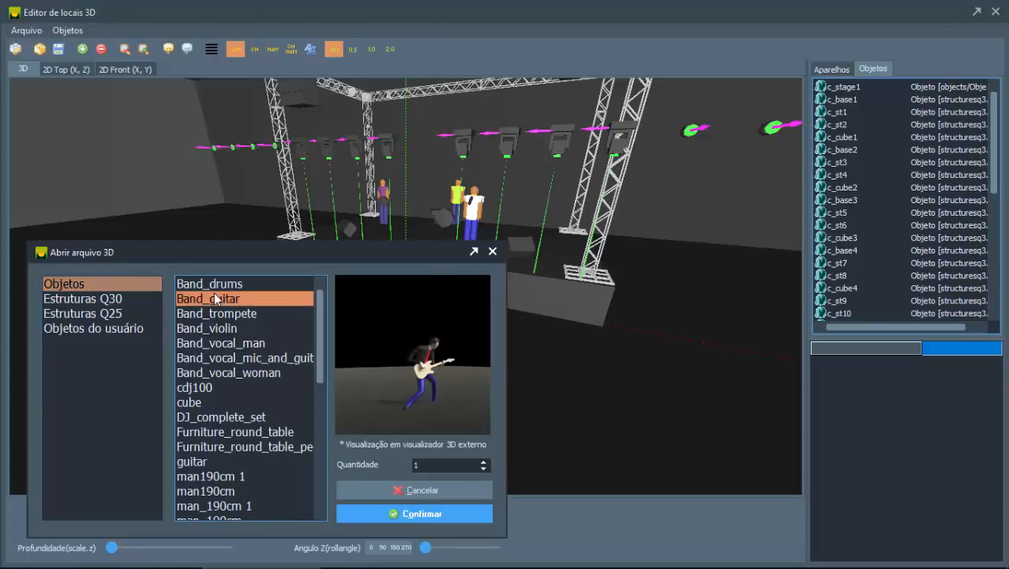
{"action": "key", "text": "Down"}
{"action": "key", "text": "Down"}
{"action": "key", "text": "Down"}
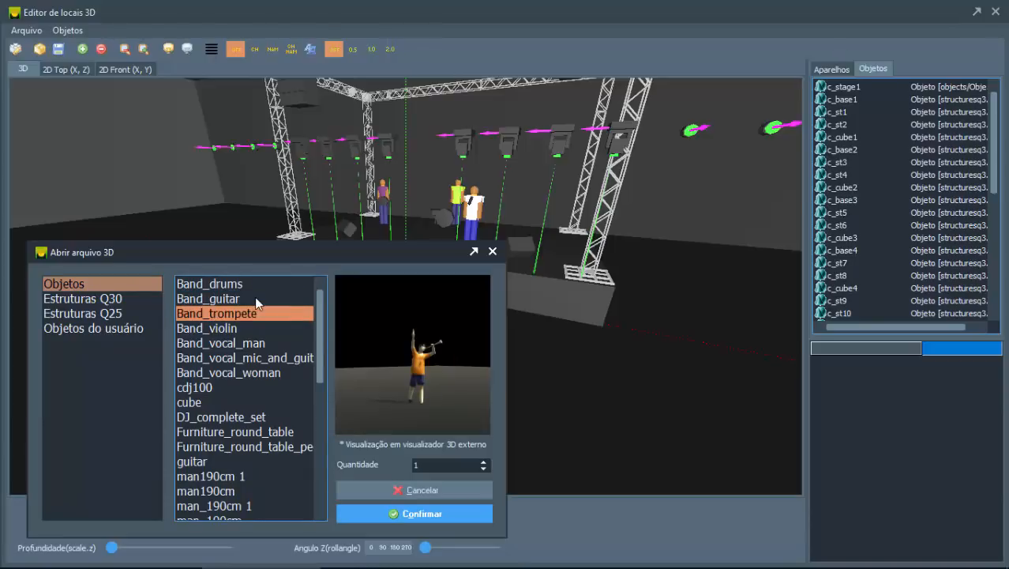
{"action": "key", "text": "Down"}
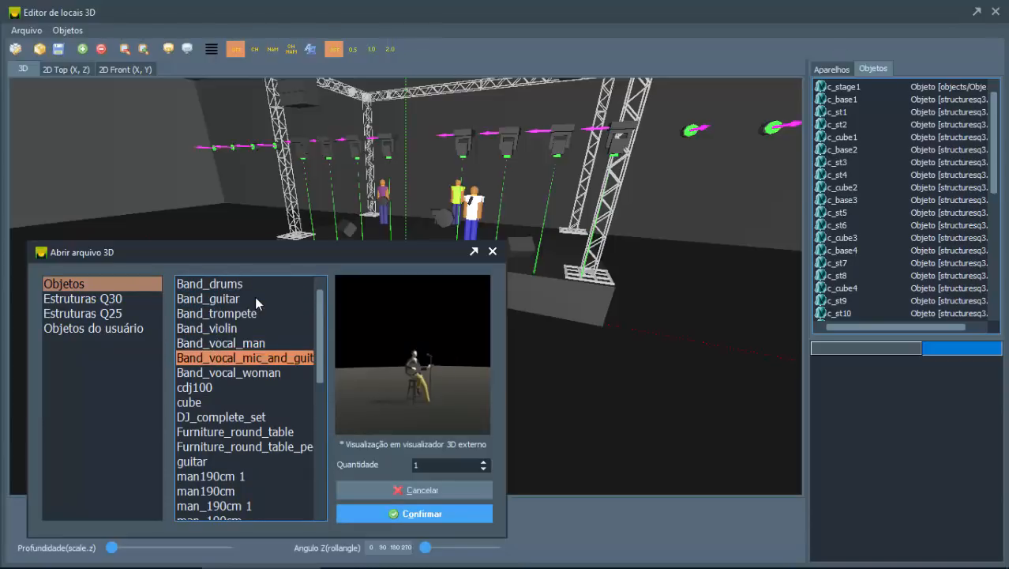
{"action": "key", "text": "Up"}
{"action": "key", "text": "Down"}
{"action": "left_click", "coordinate": [370, 511]}
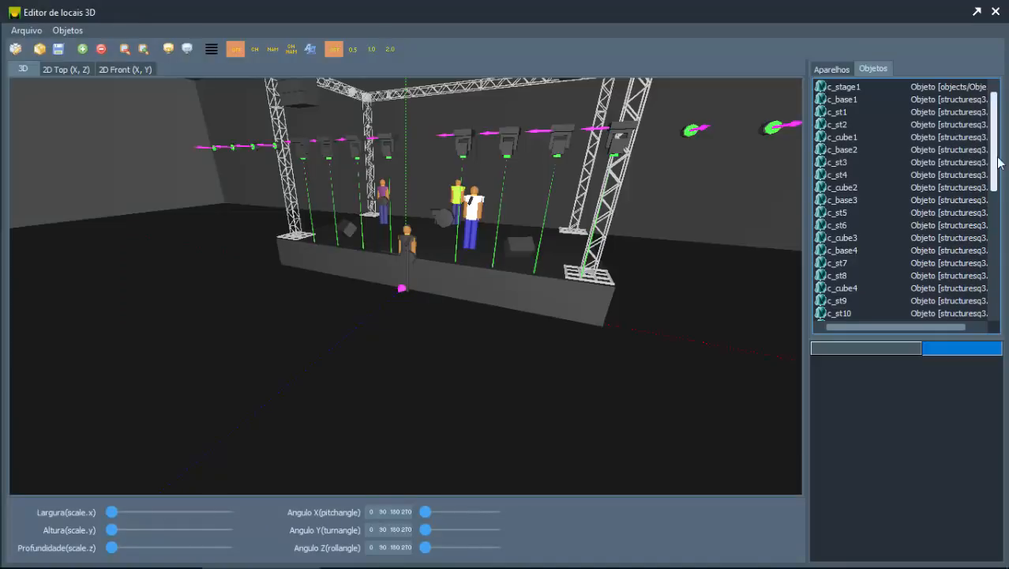
Step: Select the added singer obj1 at the end of the object list, ready for moving in the 3D view
{"action": "left_click_drag", "start_coordinate": [996, 162], "coordinate": [996, 279]}
{"action": "left_click", "coordinate": [845, 314]}
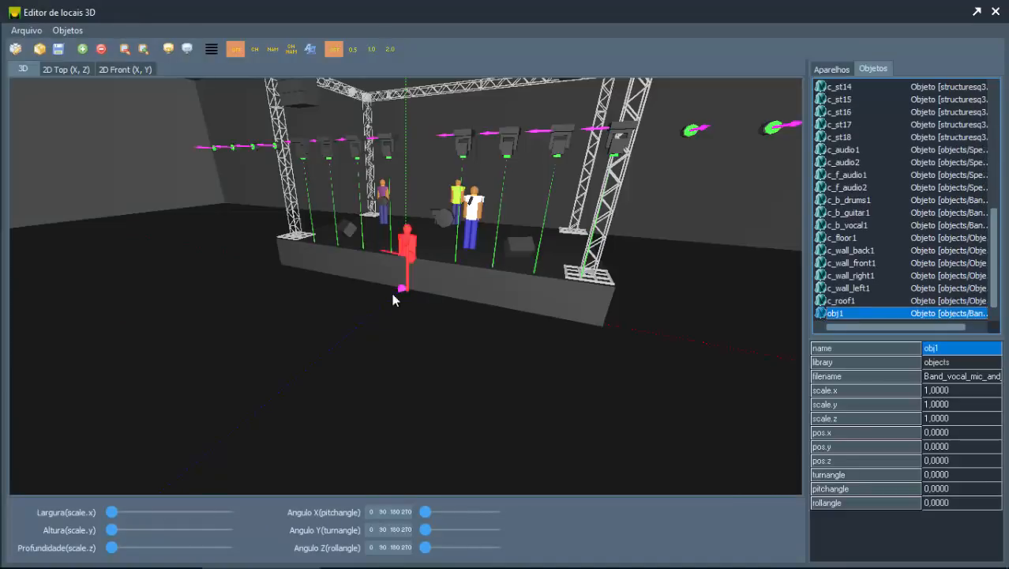
{"action": "left_click", "coordinate": [430, 330]}
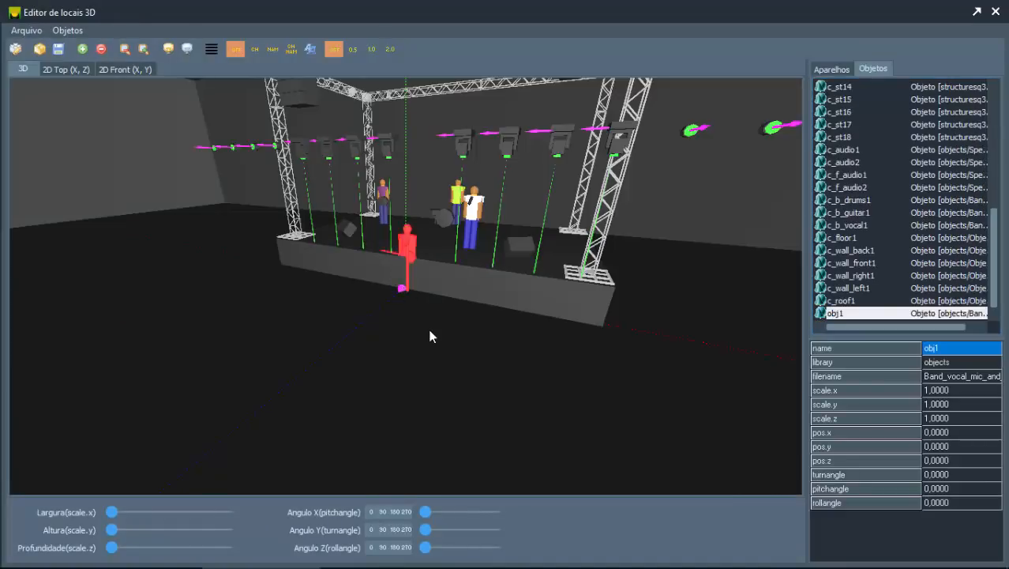
{"action": "left_click", "coordinate": [840, 315]}
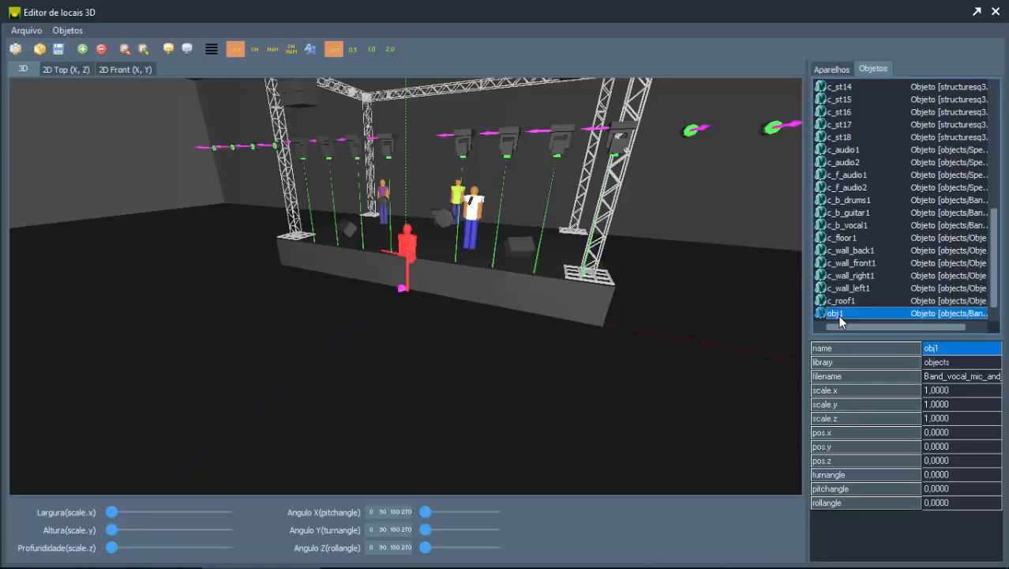
{"action": "left_click", "coordinate": [417, 369]}
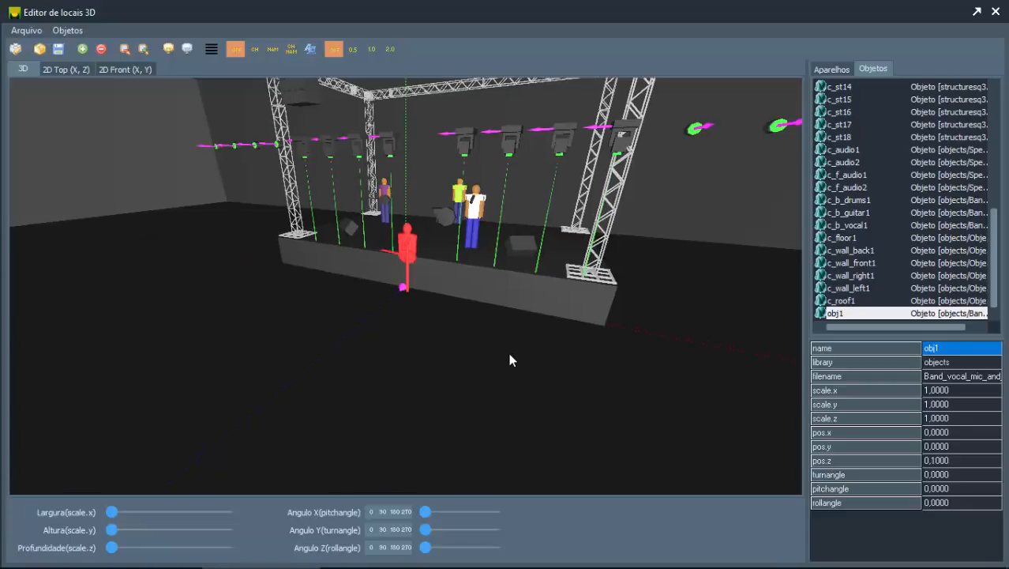
Step: Move the singer obj1 back and forth along the Z axis and return it to pos.z 0
{"action": "key", "text": "Down"}
{"action": "key", "text": "Up"}
{"action": "key", "text": "Down"}
{"action": "key", "text": "Down"}
{"action": "key", "text": "Down"}
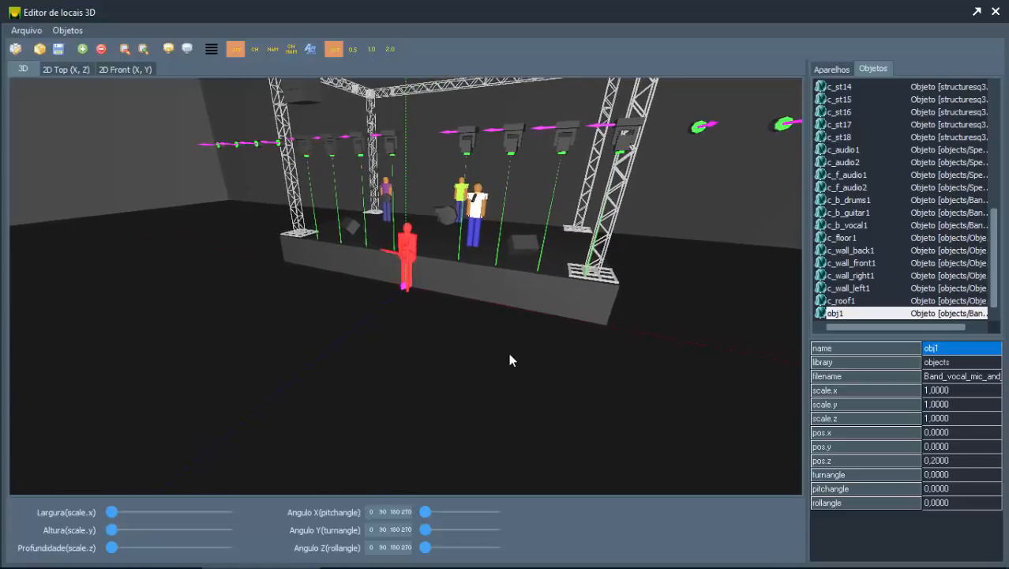
{"action": "key", "text": "Up"}
{"action": "key", "text": "Up"}
{"action": "key", "text": "Up"}
{"action": "key", "text": "Down"}
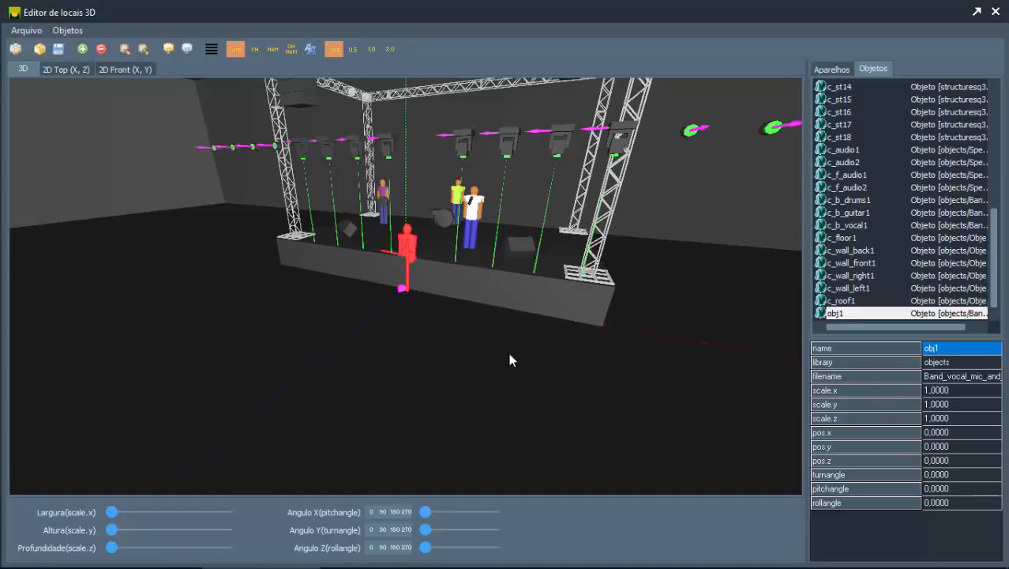
Step: Raise the singer obj1 to a pos.y of 1.2, up to the stage floor
{"action": "key", "text": "Page_Up"}
{"action": "key", "text": "Page_Up"}
{"action": "key", "text": "Page_Up"}
{"action": "key", "text": "Page_Up"}
{"action": "key", "text": "Page_Up"}
{"action": "key", "text": "Page_Up"}
{"action": "key", "text": "Page_Up"}
{"action": "key", "text": "Page_Up"}
{"action": "key", "text": "Page_Up"}
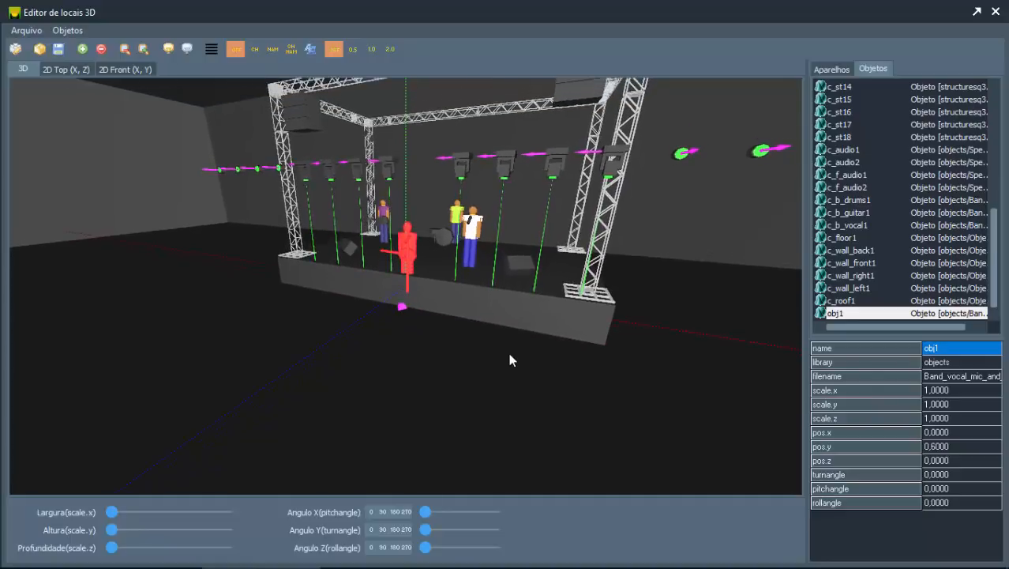
{"action": "key", "text": "Page_Up"}
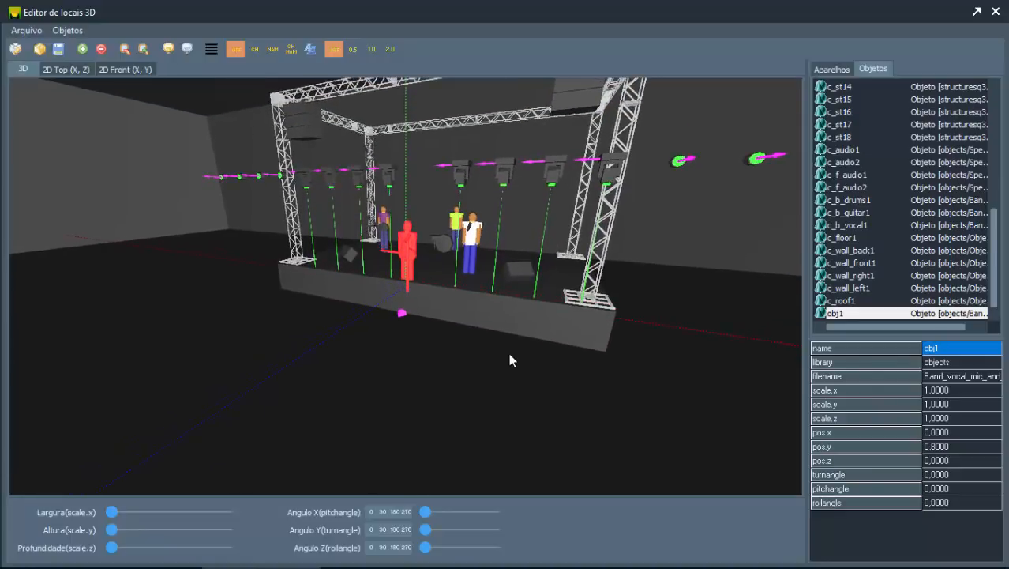
{"action": "key", "text": "Page_Up"}
{"action": "key", "text": "Page_Up"}
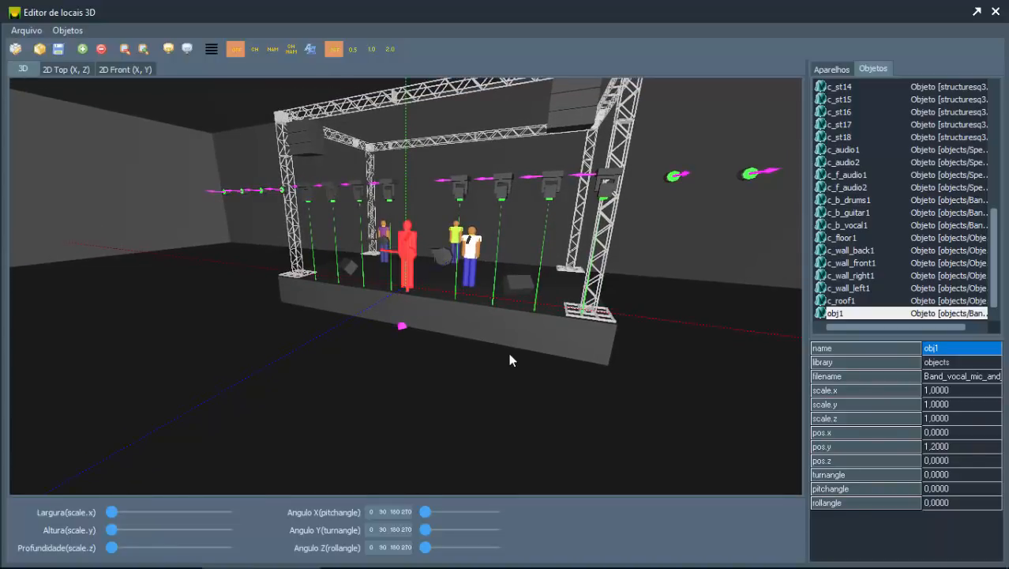
Step: Move the singer obj1 along the X axis to pos.x 3.1 and lower it to pos.y 1.1
{"action": "key", "text": "Right"}
{"action": "key", "text": "Right"}
{"action": "key", "text": "Right"}
{"action": "key", "text": "Right"}
{"action": "key", "text": "Right"}
{"action": "key", "text": "Right"}
{"action": "key", "text": "Right"}
{"action": "key", "text": "Right"}
{"action": "key", "text": "Right"}
{"action": "key", "text": "Right"}
{"action": "key", "text": "Right"}
{"action": "key", "text": "Right"}
{"action": "key", "text": "Right"}
{"action": "key", "text": "Right"}
{"action": "key", "text": "Right"}
{"action": "key", "text": "Right"}
{"action": "key", "text": "Right"}
{"action": "key", "text": "Right"}
{"action": "key", "text": "Right"}
{"action": "key", "text": "Right"}
{"action": "key", "text": "Right"}
{"action": "key", "text": "Right"}
{"action": "key", "text": "Right"}
{"action": "key", "text": "Right"}
{"action": "key", "text": "Right"}
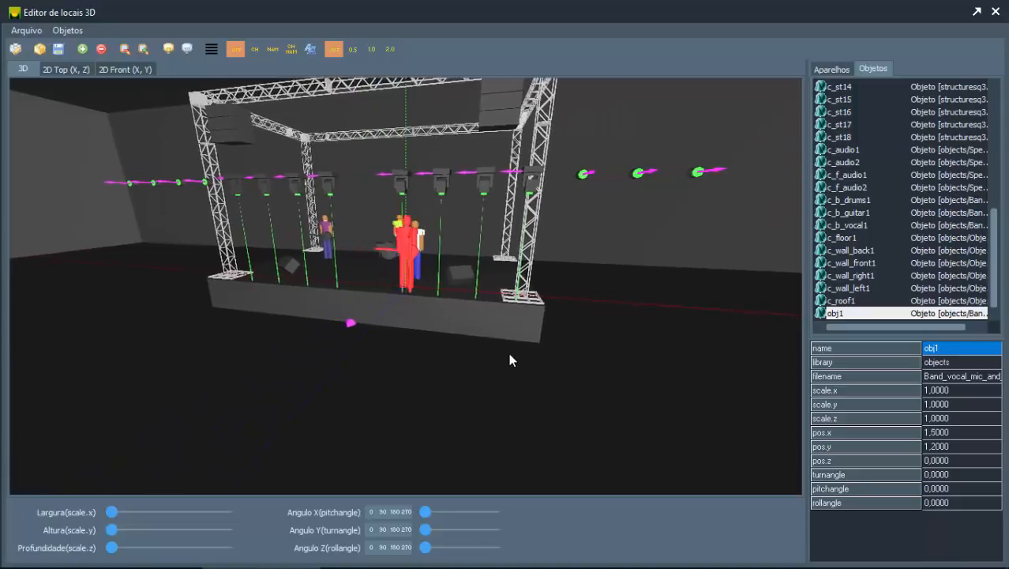
{"action": "key", "text": "Page_Down"}
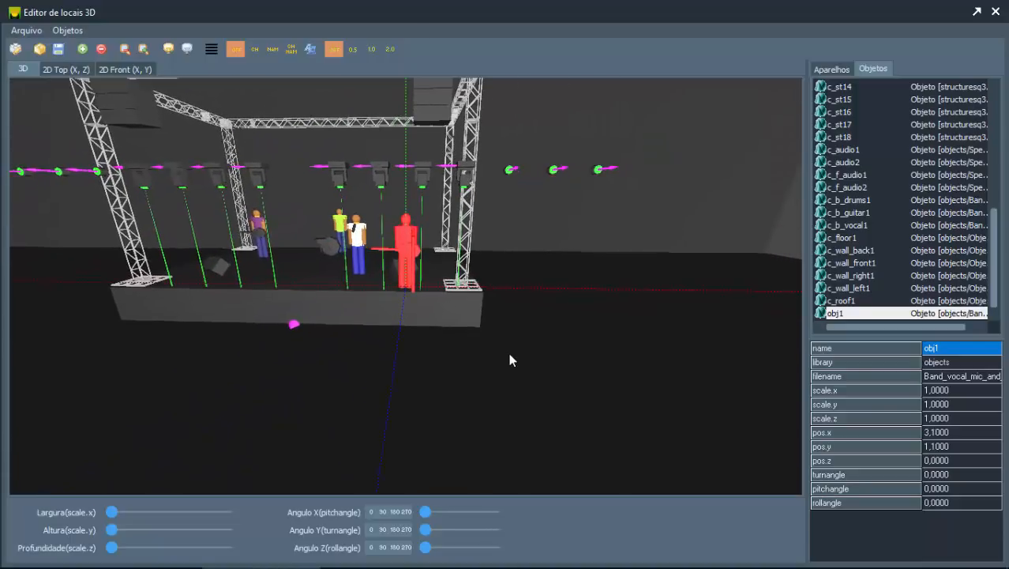
Step: Raise the singer obj1 to pos.y 1.5 and lower it back to pos.y 1.1
{"action": "key", "text": "Page_Up"}
{"action": "key", "text": "Page_Up"}
{"action": "key", "text": "Page_Up"}
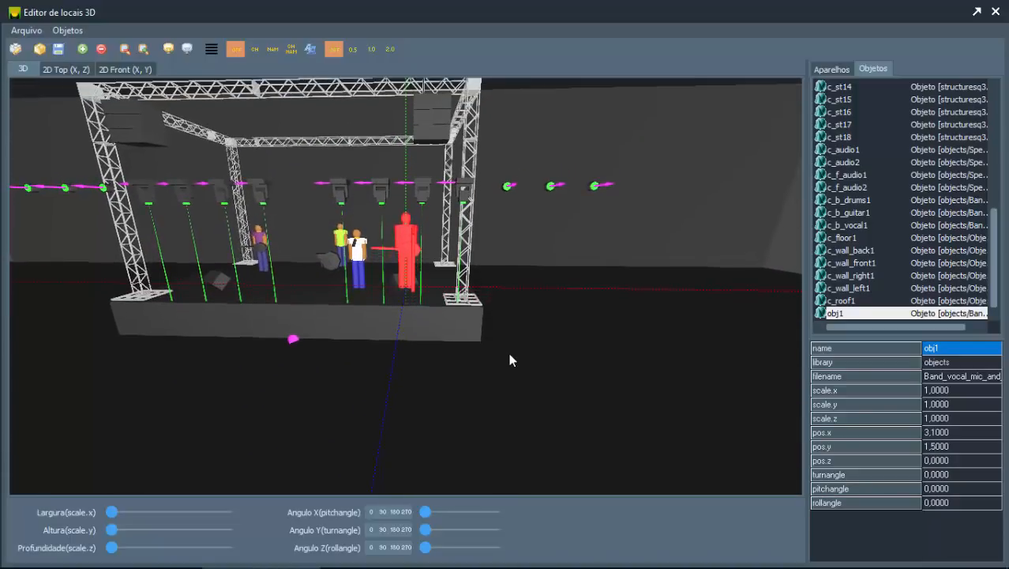
{"action": "key", "text": "Page_Down"}
{"action": "key", "text": "Page_Down"}
{"action": "key", "text": "Page_Down"}
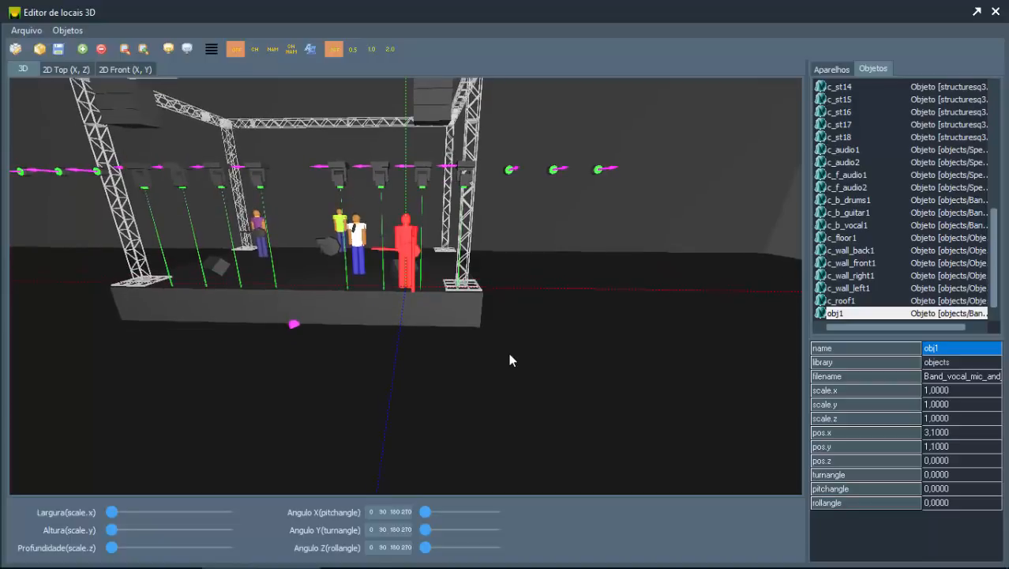
Step: Shift the singer obj1 back and forth along the Z axis over the stage, leaving it at pos.z -2.7
{"action": "key", "text": "Up"}
{"action": "key", "text": "Up"}
{"action": "key", "text": "Up"}
{"action": "key", "text": "Up"}
{"action": "key", "text": "Up"}
{"action": "key", "text": "Up"}
{"action": "key", "text": "Up"}
{"action": "key", "text": "Up"}
{"action": "key", "text": "Up"}
{"action": "key", "text": "Up"}
{"action": "key", "text": "Up"}
{"action": "key", "text": "Up"}
{"action": "key", "text": "Up"}
{"action": "key", "text": "Up"}
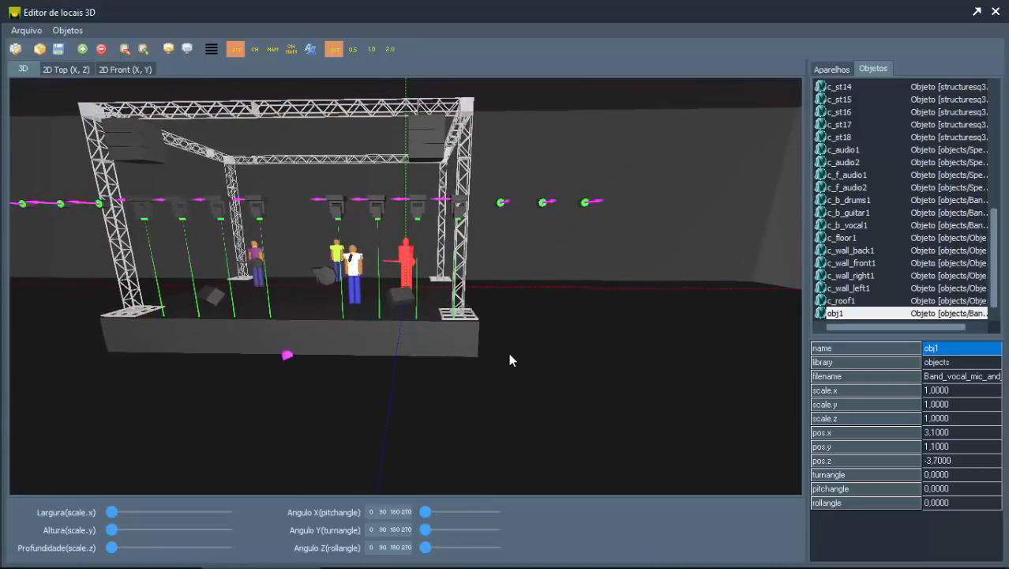
{"action": "key", "text": "Down"}
{"action": "key", "text": "Down"}
{"action": "key", "text": "Down"}
{"action": "key", "text": "Down"}
{"action": "key", "text": "Down"}
{"action": "key", "text": "Down"}
{"action": "key", "text": "Down"}
{"action": "key", "text": "Down"}
{"action": "key", "text": "Down"}
{"action": "key", "text": "Down"}
{"action": "key", "text": "Down"}
{"action": "key", "text": "Down"}
{"action": "key", "text": "Down"}
{"action": "key", "text": "Down"}
{"action": "key", "text": "Down"}
{"action": "key", "text": "Down"}
{"action": "key", "text": "Down"}
{"action": "key", "text": "Down"}
{"action": "key", "text": "Down"}
{"action": "key", "text": "Down"}
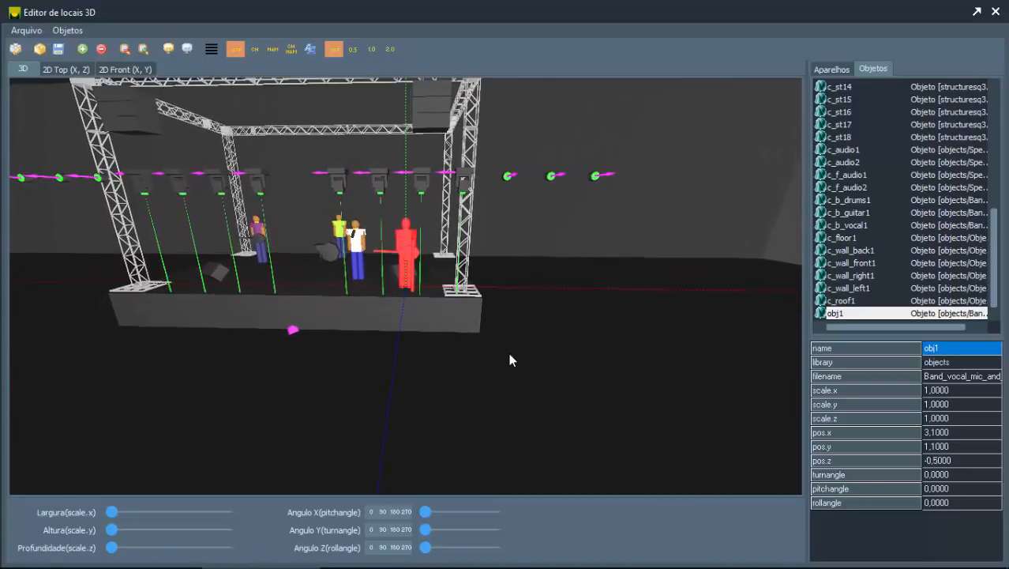
{"action": "key", "text": "Up"}
{"action": "key", "text": "Up"}
{"action": "key", "text": "Up"}
{"action": "key", "text": "Up"}
{"action": "key", "text": "Up"}
{"action": "key", "text": "Up"}
{"action": "key", "text": "Up"}
{"action": "key", "text": "Up"}
{"action": "key", "text": "Up"}
{"action": "key", "text": "Up"}
{"action": "key", "text": "Up"}
{"action": "key", "text": "Up"}
{"action": "key", "text": "Up"}
{"action": "key", "text": "Up"}
{"action": "key", "text": "Up"}
{"action": "key", "text": "Up"}
{"action": "key", "text": "Up"}
{"action": "key", "text": "Up"}
{"action": "key", "text": "Up"}
{"action": "key", "text": "Up"}
Step: Fine-tune the singer obj1 on the stage floor from a side view, to pos.x 2.8 and pos.z -3.1
{"action": "left_click_drag", "start_coordinate": [595, 298], "coordinate": [535, 333]}
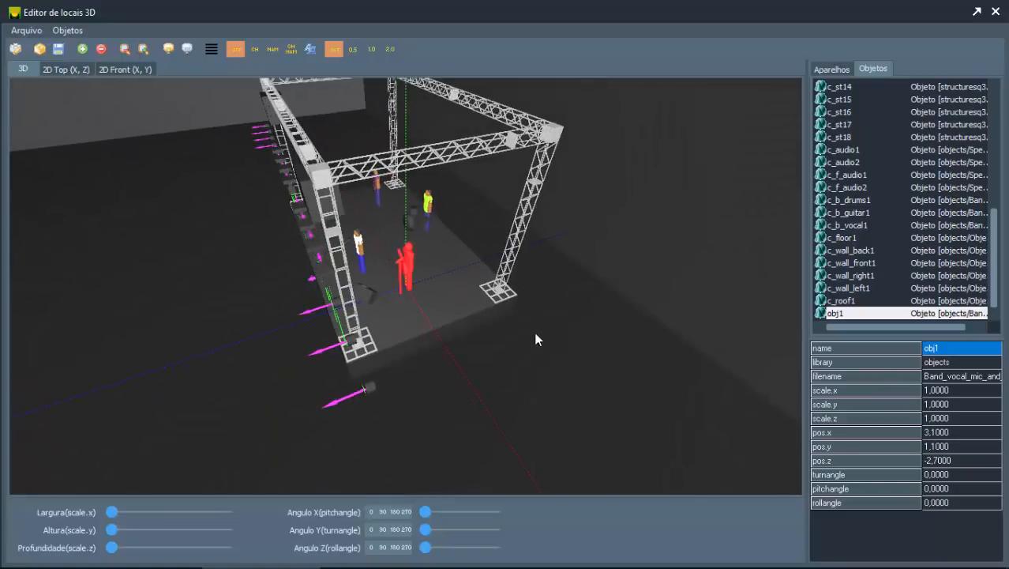
{"action": "key", "text": "Up"}
{"action": "key", "text": "Up"}
{"action": "key", "text": "Up"}
{"action": "key", "text": "Left"}
{"action": "key", "text": "Left"}
{"action": "key", "text": "Left"}
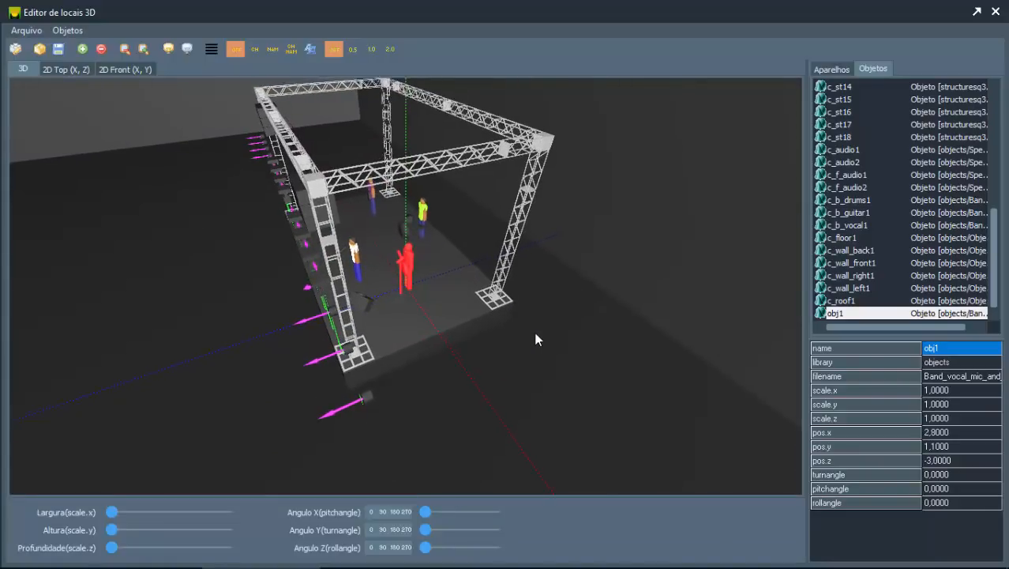
{"action": "key", "text": "Up"}
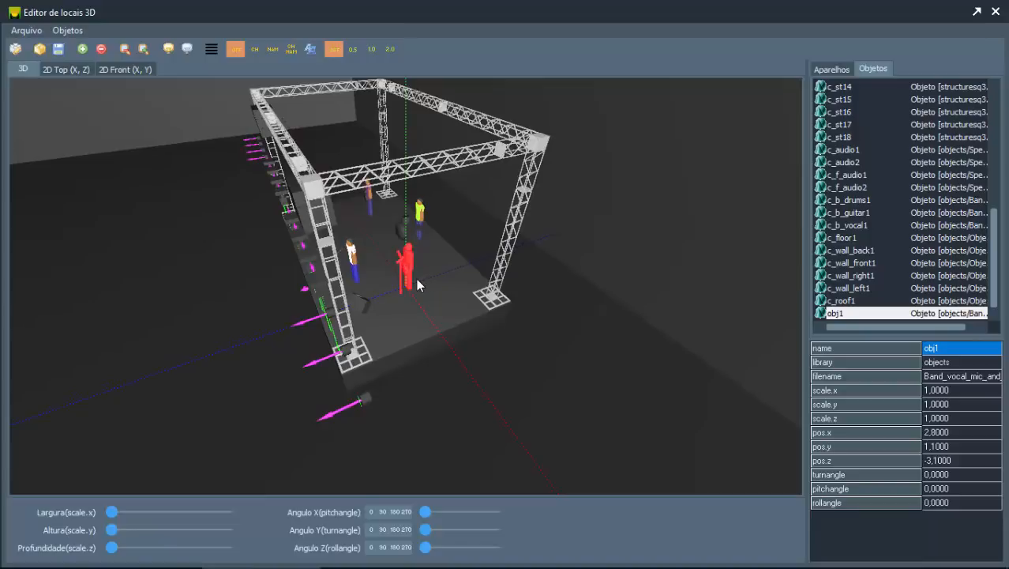
Step: Examine the singer's placement among the musicians and truss from several angles, ending with a frontal view of the stage
{"action": "left_click_drag", "start_coordinate": [417, 278], "coordinate": [451, 279]}
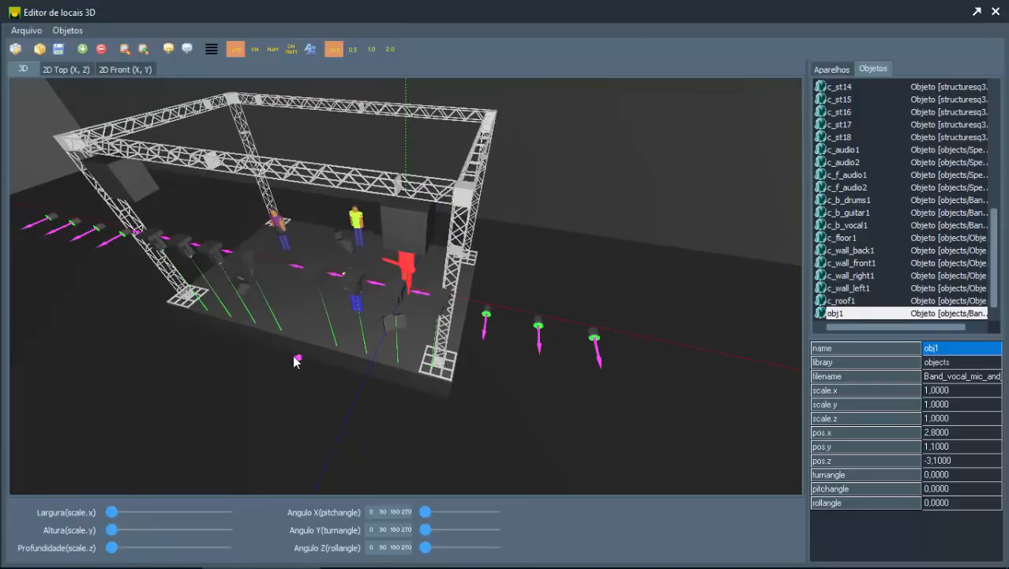
{"action": "mouse_move", "coordinate": [316, 358]}
{"action": "left_mouse_down"}
{"action": "mouse_move", "coordinate": [320, 369]}
{"action": "mouse_move", "coordinate": [308, 369]}
{"action": "mouse_move", "coordinate": [347, 361]}
{"action": "mouse_move", "coordinate": [408, 373]}
{"action": "mouse_move", "coordinate": [354, 373]}
{"action": "mouse_move", "coordinate": [338, 394]}
{"action": "mouse_move", "coordinate": [323, 377]}
{"action": "left_mouse_up"}
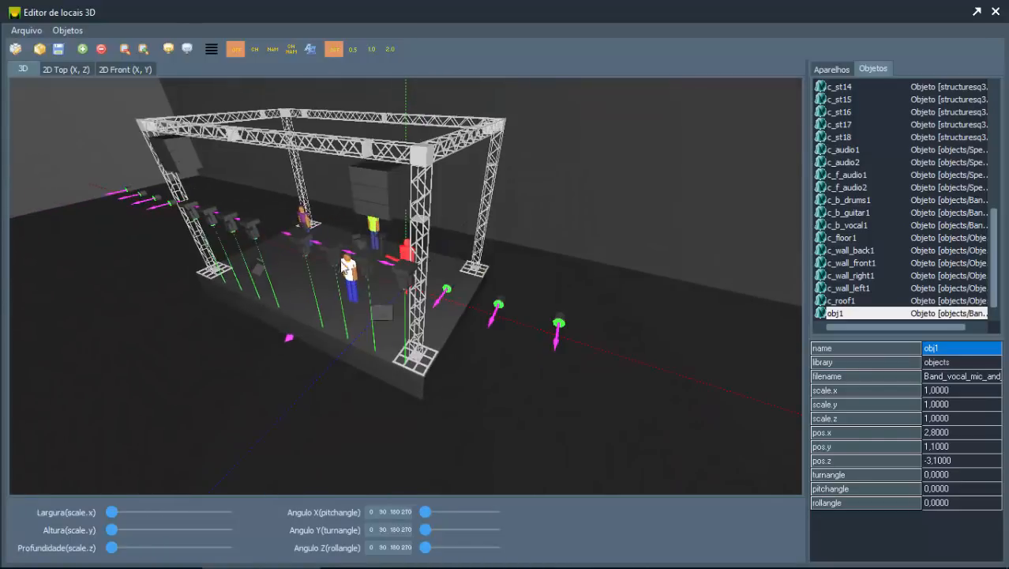
{"action": "scroll", "coordinate": [257, 355], "scroll_direction": "up", "scroll_amount": 3}
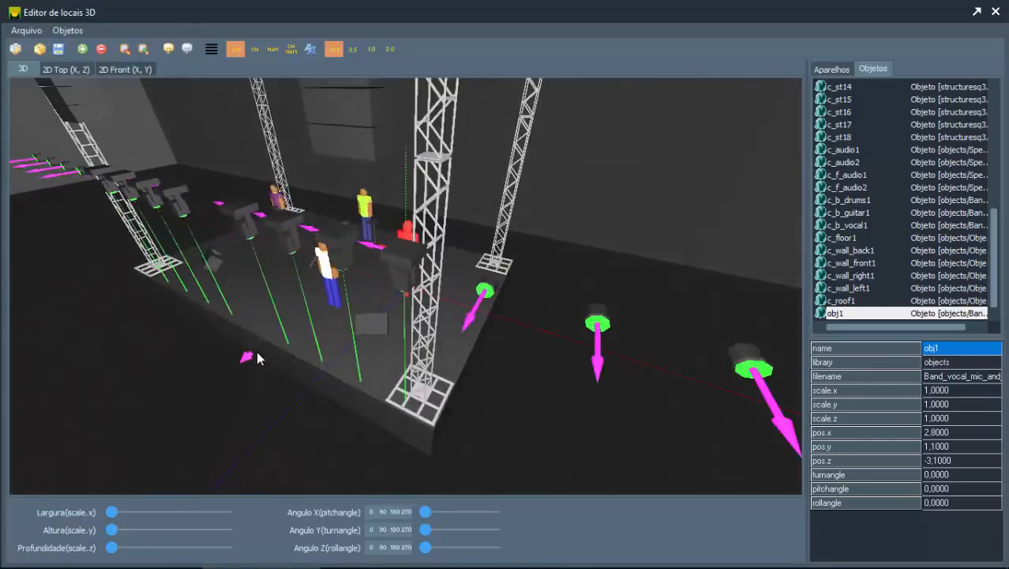
{"action": "scroll", "coordinate": [259, 353], "scroll_direction": "down", "scroll_amount": 8}
{"action": "scroll", "coordinate": [294, 354], "scroll_direction": "up", "scroll_amount": 4}
{"action": "left_click_drag", "start_coordinate": [298, 359], "coordinate": [230, 307]}
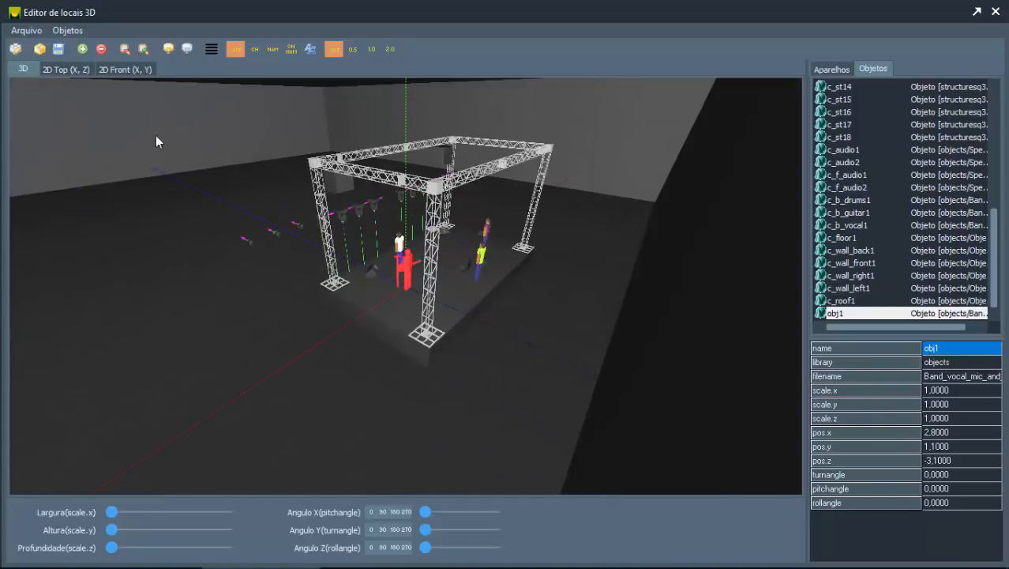
{"action": "left_click_drag", "start_coordinate": [203, 265], "coordinate": [290, 317]}
{"action": "left_click_drag", "start_coordinate": [299, 367], "coordinate": [321, 370]}
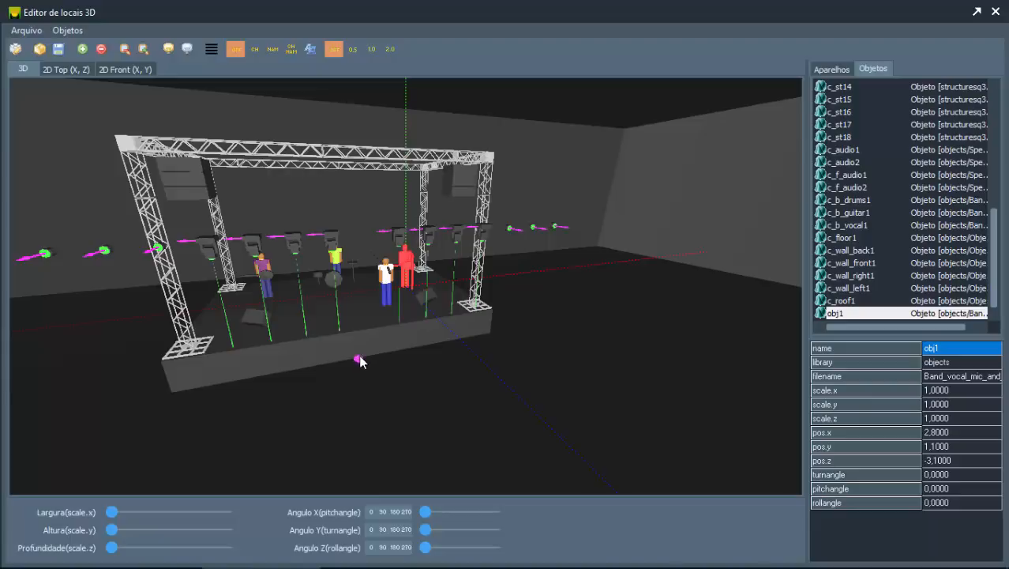
{"action": "mouse_move", "coordinate": [361, 356]}
{"action": "left_mouse_down"}
{"action": "mouse_move", "coordinate": [381, 357]}
{"action": "mouse_move", "coordinate": [354, 361]}
{"action": "left_mouse_up"}
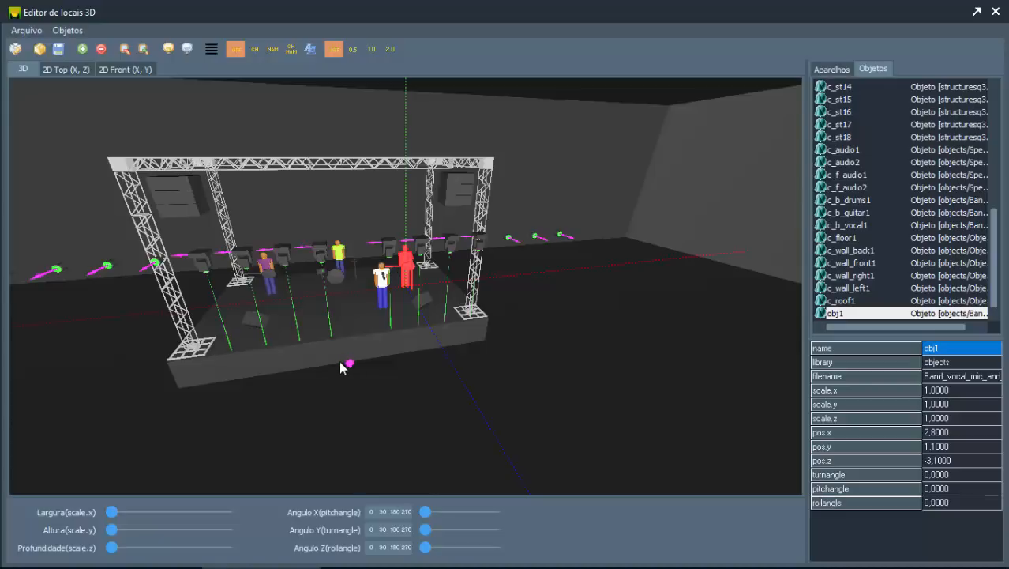
{"action": "left_click_drag", "start_coordinate": [344, 365], "coordinate": [330, 362]}
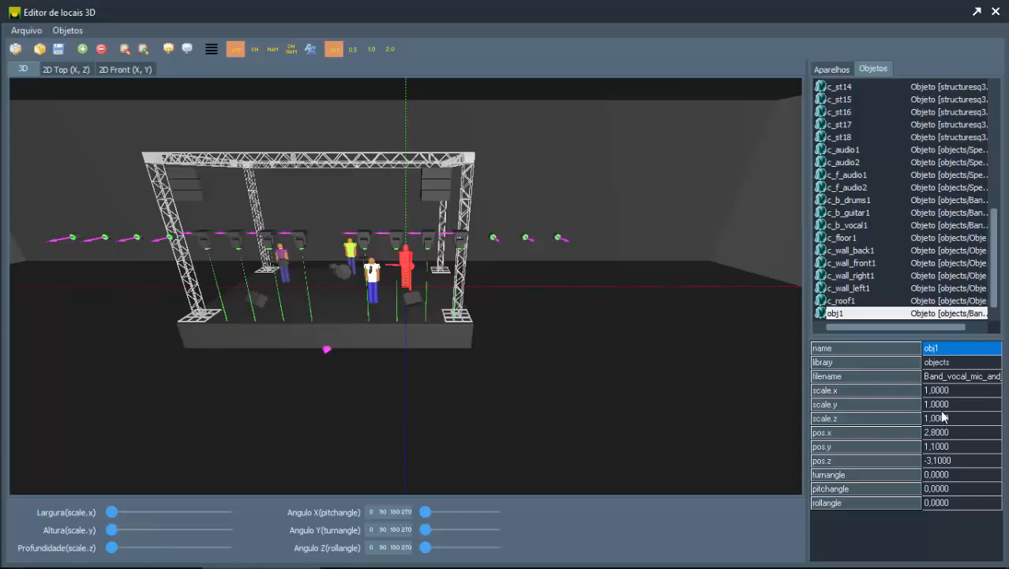
Step: Set the pos.y value of the singer obj1 to exactly 1
{"action": "left_click", "coordinate": [940, 436]}
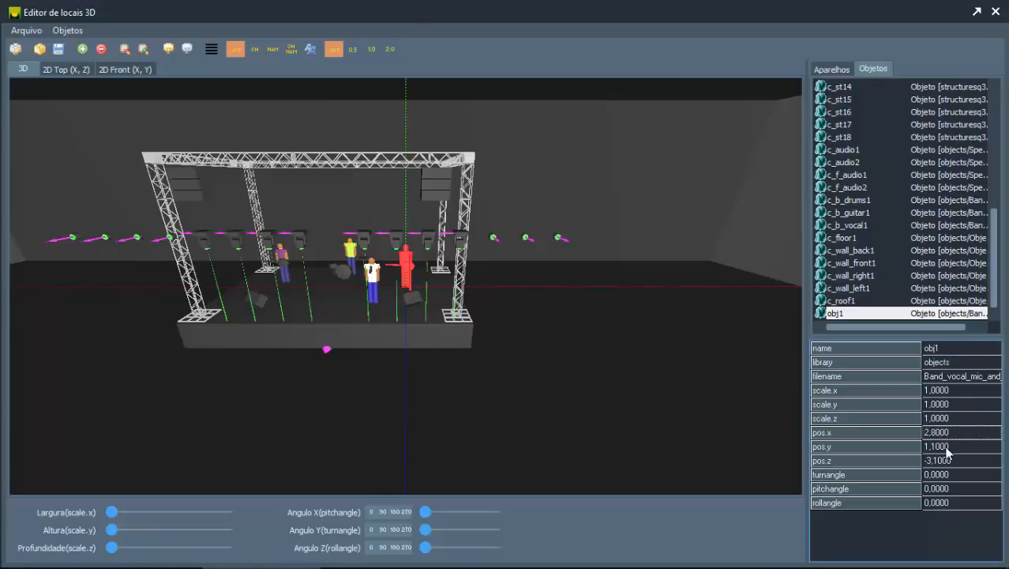
{"action": "left_click", "coordinate": [945, 448]}
{"action": "left_click", "coordinate": [947, 459]}
{"action": "left_click", "coordinate": [950, 444]}
{"action": "left_click", "coordinate": [948, 460]}
{"action": "left_click", "coordinate": [936, 450]}
{"action": "double_click", "coordinate": [953, 447]}
{"action": "type", "text": "1"}
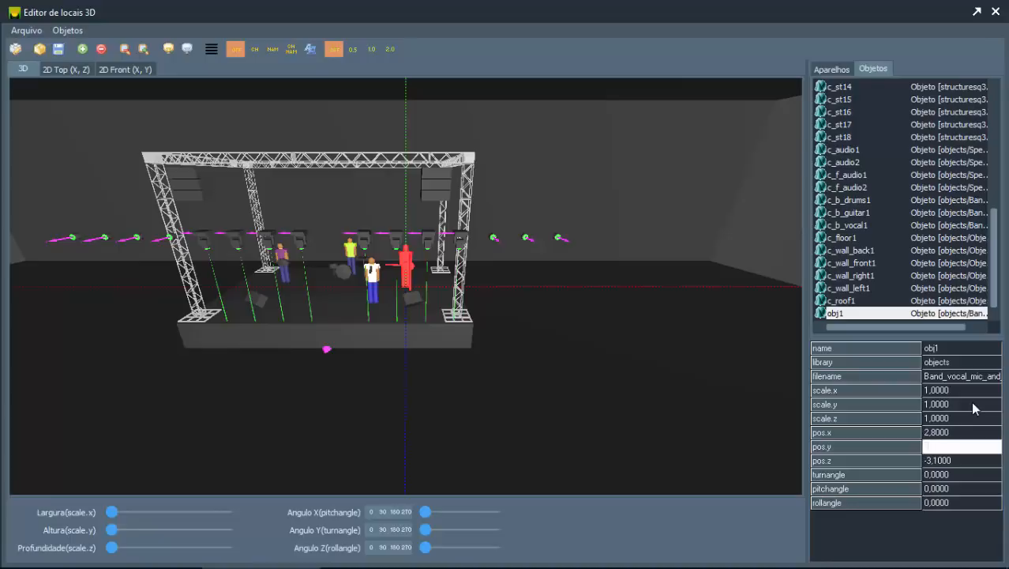
{"action": "key", "text": "Return"}
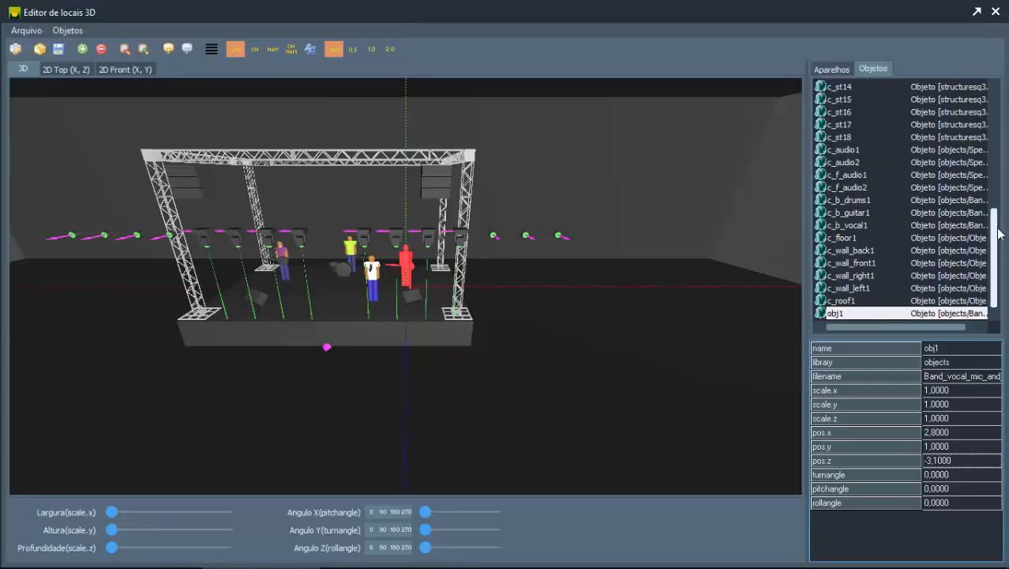
Step: Select the stage object c_stage1 and set its scale.y to 2
{"action": "left_click_drag", "start_coordinate": [995, 237], "coordinate": [995, 118]}
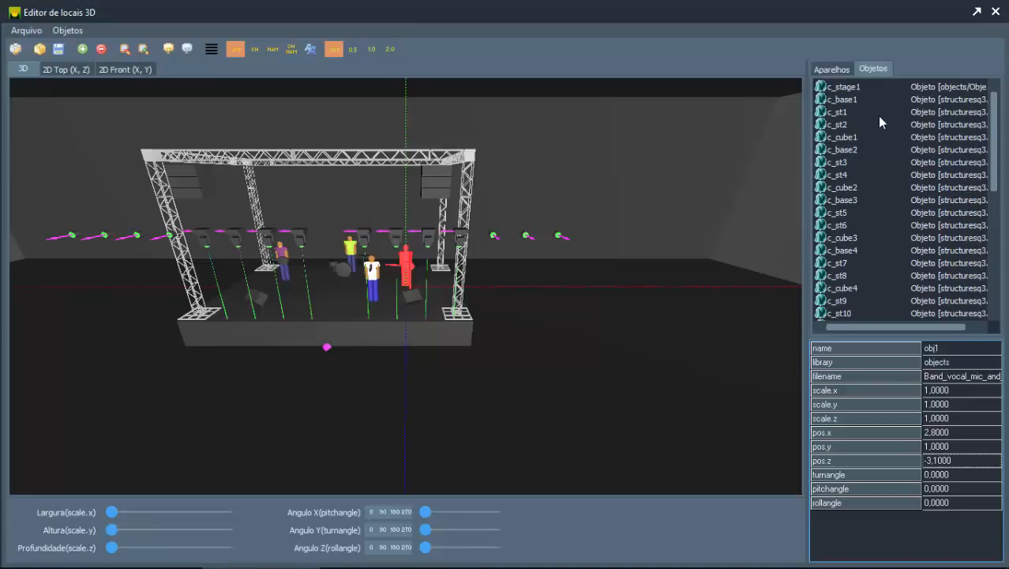
{"action": "left_click", "coordinate": [857, 98]}
{"action": "left_click", "coordinate": [856, 87]}
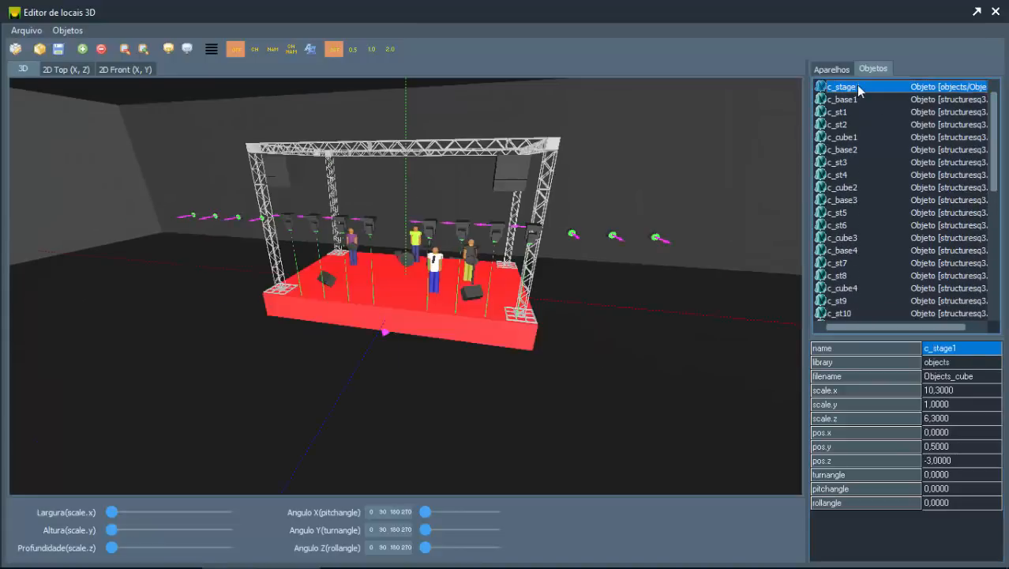
{"action": "left_click", "coordinate": [957, 404]}
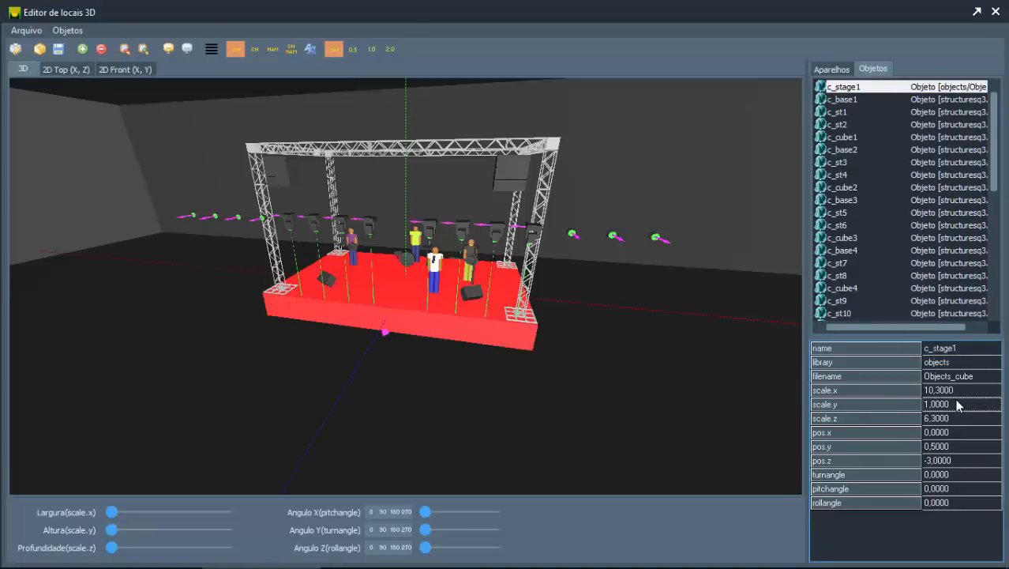
{"action": "type", "text": "2"}
{"action": "key", "text": "Return"}
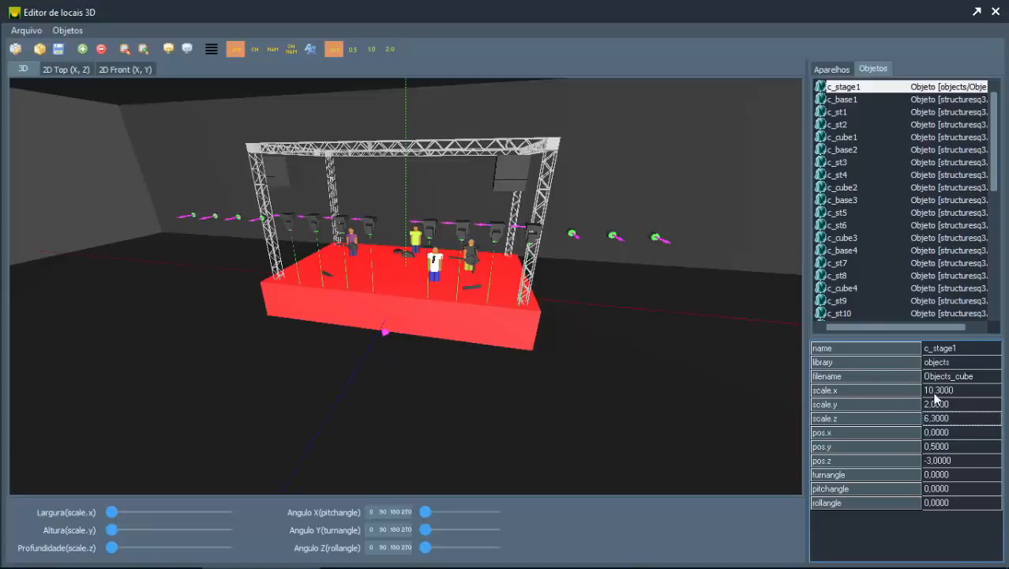
Step: Restore the stage's height by setting scale.y of c_stage1 to 1
{"action": "left_click", "coordinate": [956, 406]}
{"action": "type", "text": "1"}
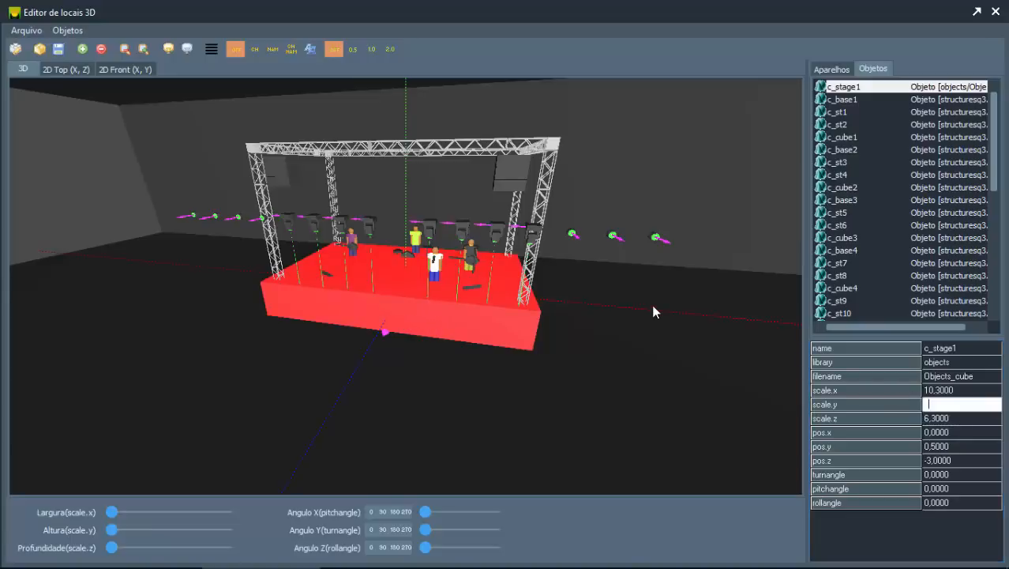
{"action": "key", "text": "Tab"}
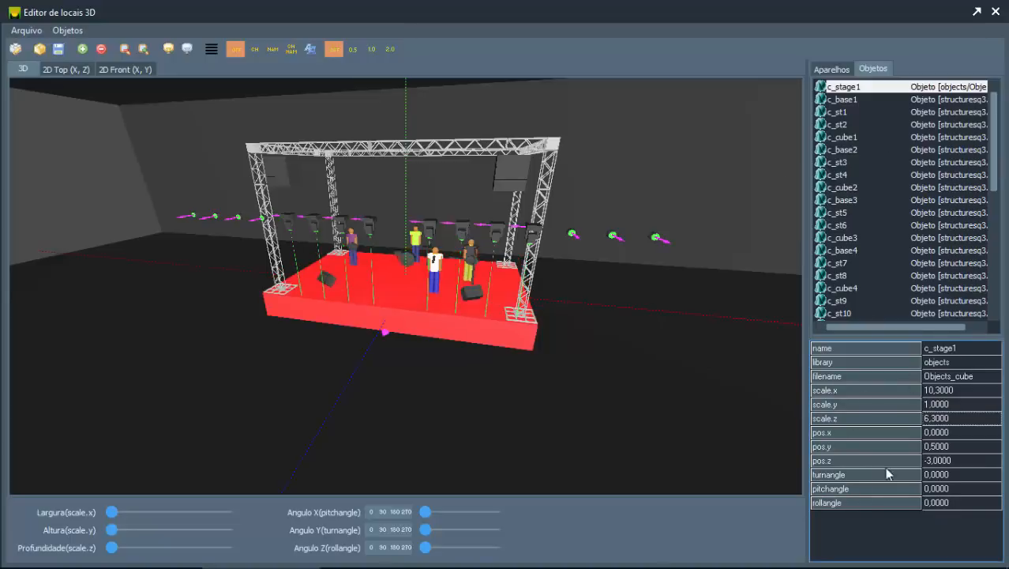
Step: Select the singer obj1 at the end of the object list and rotate it about the Y axis to a turnangle of 334
{"action": "left_click_drag", "start_coordinate": [994, 189], "coordinate": [987, 314]}
{"action": "left_click", "coordinate": [840, 314]}
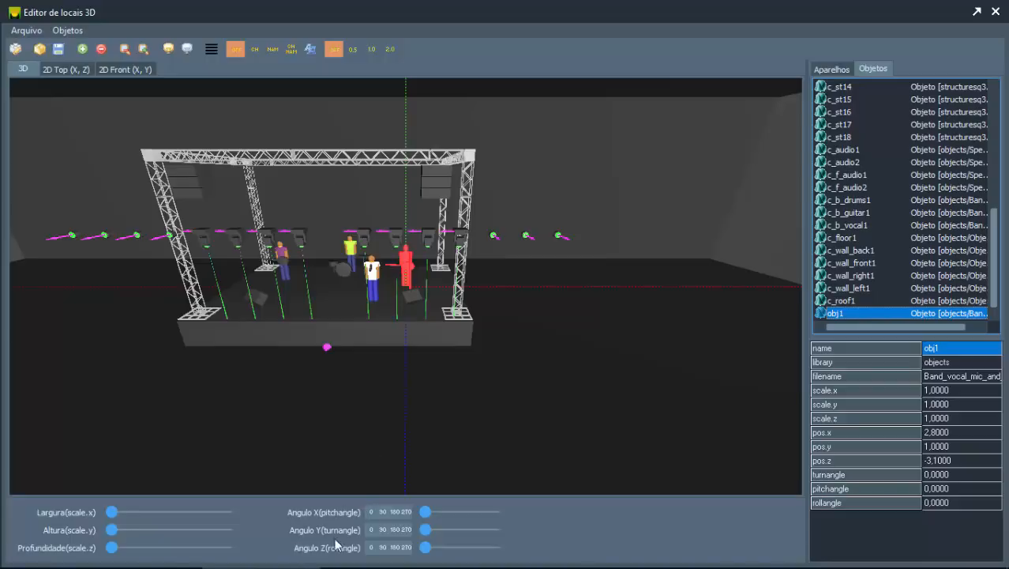
{"action": "left_click", "coordinate": [431, 512]}
{"action": "left_click_drag", "start_coordinate": [433, 514], "coordinate": [400, 505]}
{"action": "left_click_drag", "start_coordinate": [519, 346], "coordinate": [451, 347]}
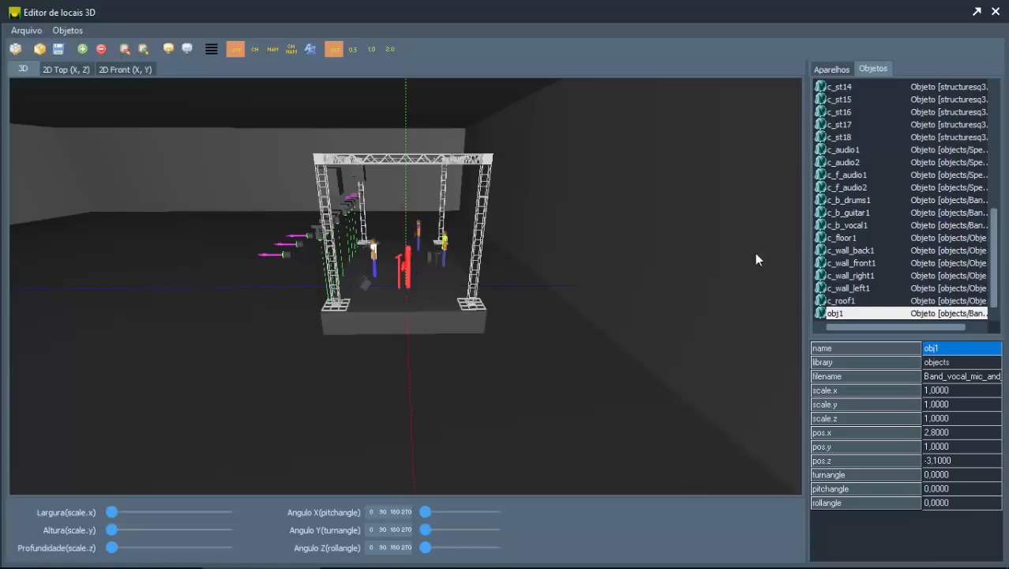
{"action": "left_click_drag", "start_coordinate": [425, 515], "coordinate": [491, 538]}
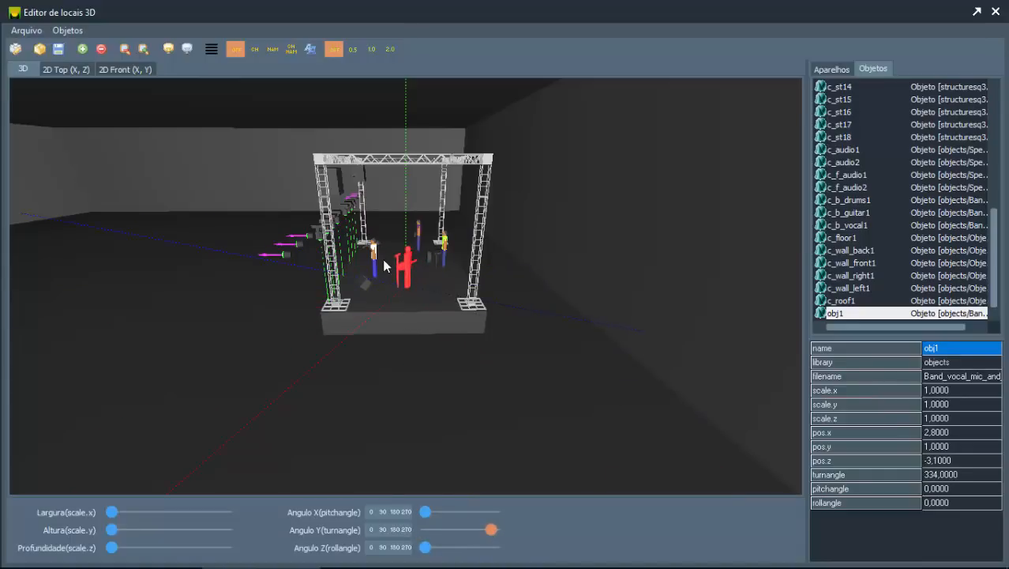
{"action": "mouse_move", "coordinate": [424, 547]}
{"action": "left_mouse_down"}
{"action": "mouse_move", "coordinate": [492, 546]}
{"action": "mouse_move", "coordinate": [413, 549]}
{"action": "left_mouse_up"}
{"action": "left_click_drag", "start_coordinate": [399, 328], "coordinate": [467, 298]}
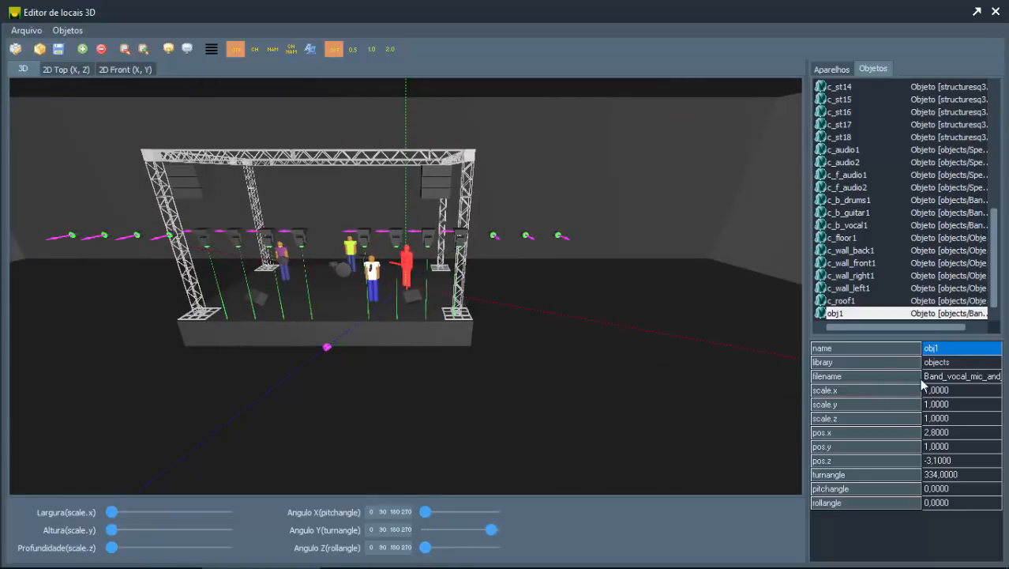
Step: Switch between the location's fixture and object lists, leaving the Aparelhos fixture list displayed
{"action": "left_click", "coordinate": [827, 69]}
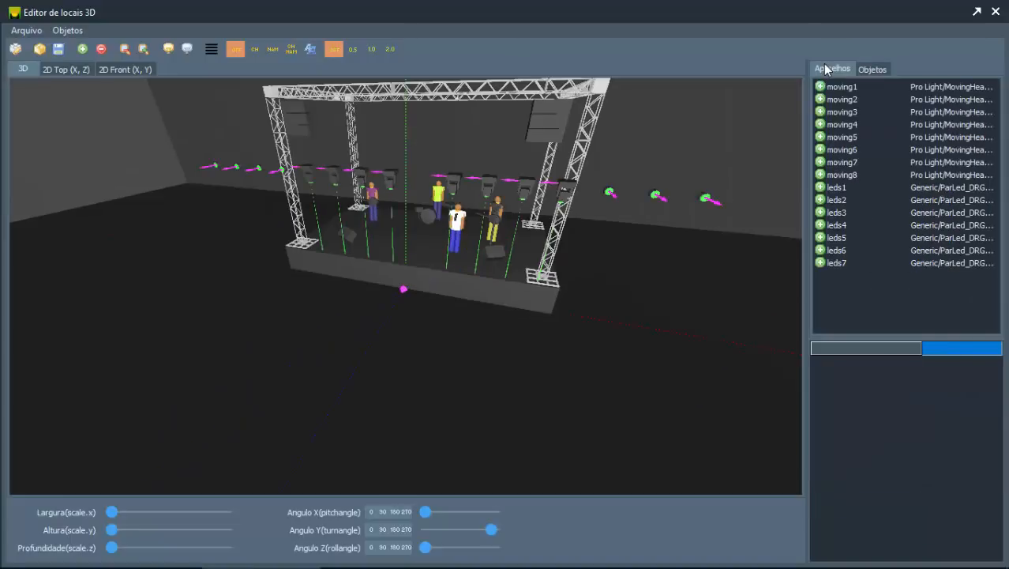
{"action": "left_click", "coordinate": [865, 69]}
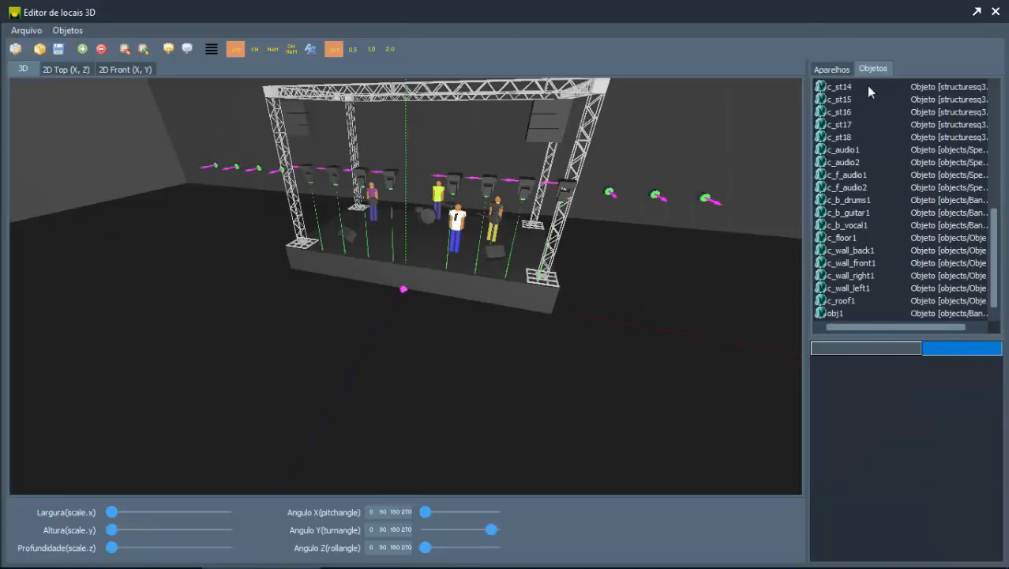
{"action": "left_click", "coordinate": [829, 68]}
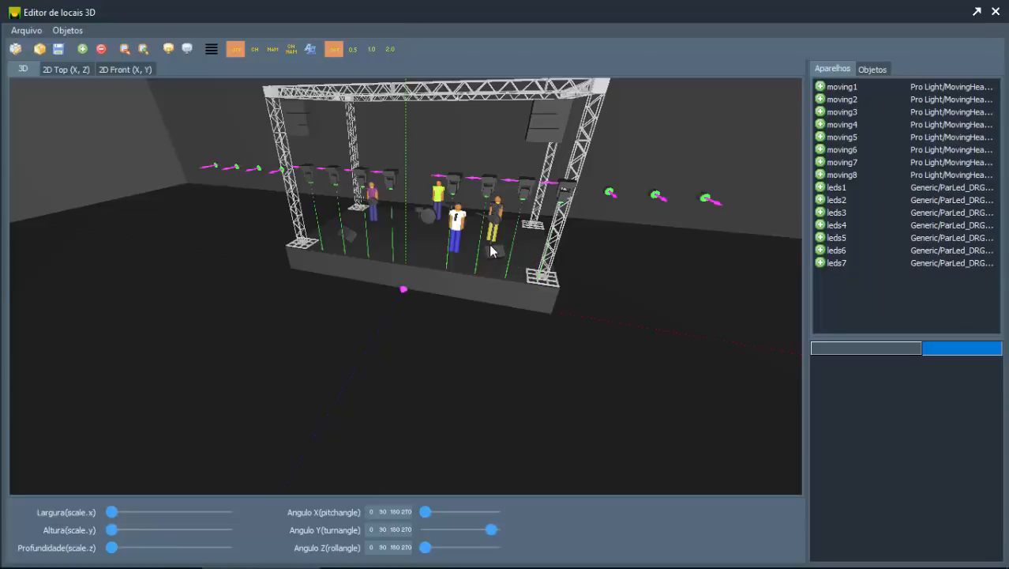
Step: Select fixture moving1 and move it back across the stage along Z to pos.z -4.8
{"action": "left_click_drag", "start_coordinate": [490, 246], "coordinate": [490, 252]}
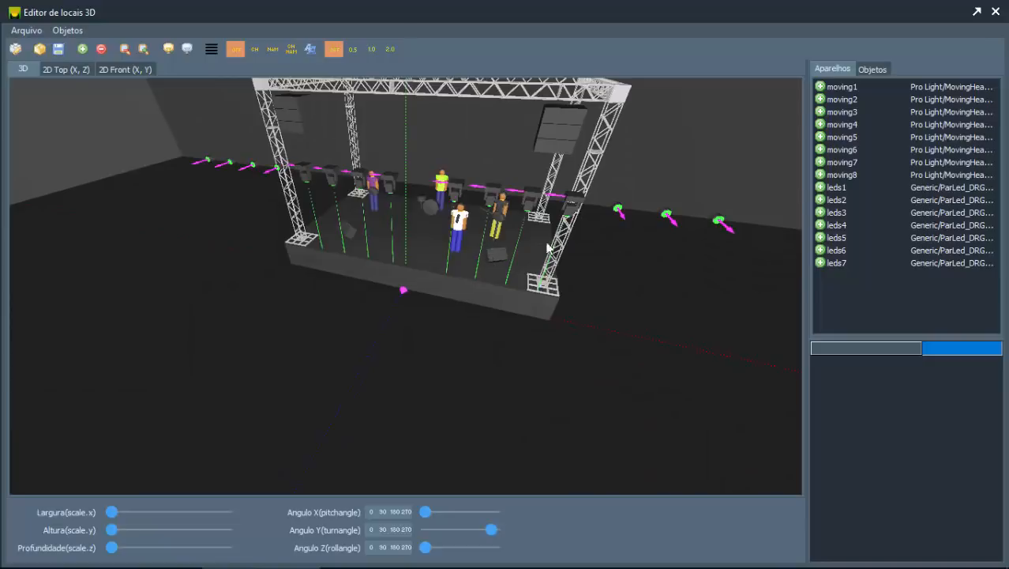
{"action": "left_click_drag", "start_coordinate": [620, 211], "coordinate": [598, 183]}
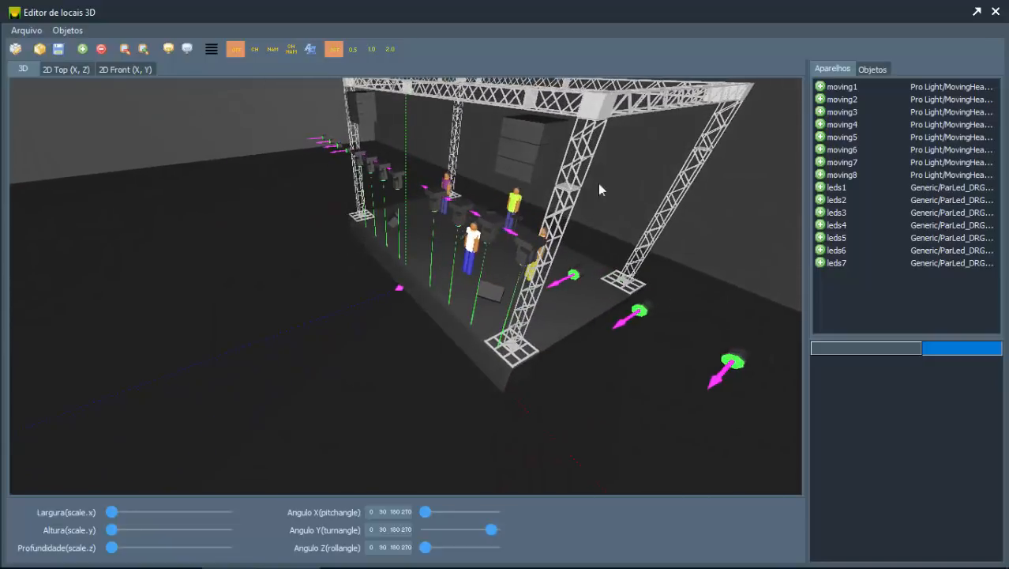
{"action": "left_click_drag", "start_coordinate": [528, 221], "coordinate": [561, 208]}
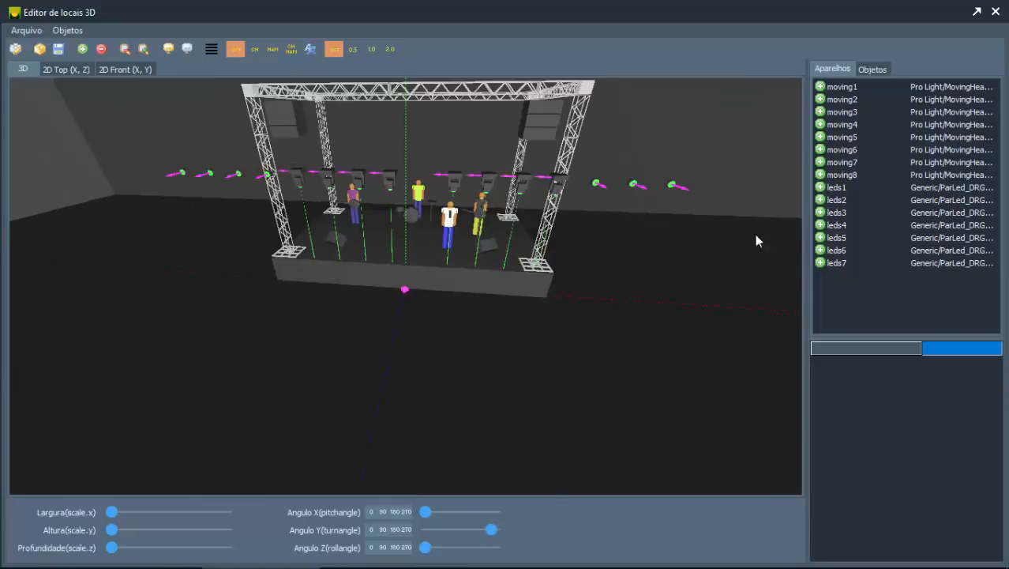
{"action": "left_click", "coordinate": [837, 89]}
{"action": "left_click_drag", "start_coordinate": [523, 316], "coordinate": [515, 327]}
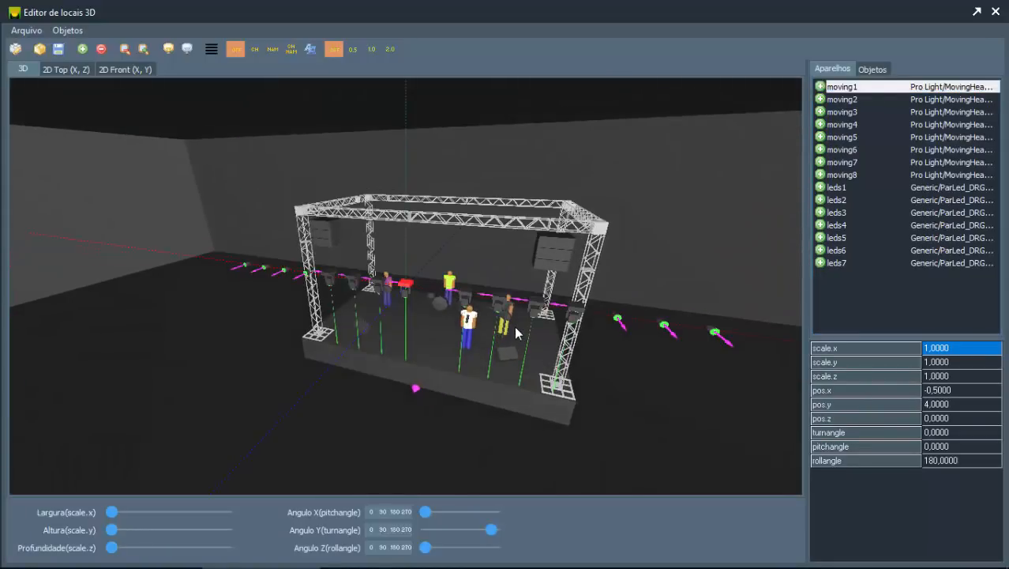
{"action": "key", "text": "Up"}
{"action": "key", "text": "Up"}
{"action": "key", "text": "Up"}
{"action": "key", "text": "Up"}
{"action": "key", "text": "Up"}
{"action": "key", "text": "Up"}
{"action": "key", "text": "Up"}
{"action": "key", "text": "Up"}
{"action": "key", "text": "Up"}
{"action": "key", "text": "Up"}
{"action": "key", "text": "Up"}
{"action": "key", "text": "Up"}
{"action": "key", "text": "Up"}
{"action": "key", "text": "Up"}
{"action": "key", "text": "Up"}
{"action": "key", "text": "Up"}
{"action": "key", "text": "Up"}
{"action": "key", "text": "Up"}
{"action": "key", "text": "Up"}
{"action": "key", "text": "Up"}
{"action": "key", "text": "Up"}
{"action": "key", "text": "Up"}
{"action": "key", "text": "Up"}
{"action": "key", "text": "Up"}
{"action": "key", "text": "Up"}
{"action": "key", "text": "Up"}
{"action": "key", "text": "Up"}
{"action": "key", "text": "Up"}
{"action": "key", "text": "Up"}
{"action": "key", "text": "Up"}
{"action": "key", "text": "Up"}
{"action": "key", "text": "Up"}
{"action": "key", "text": "Up"}
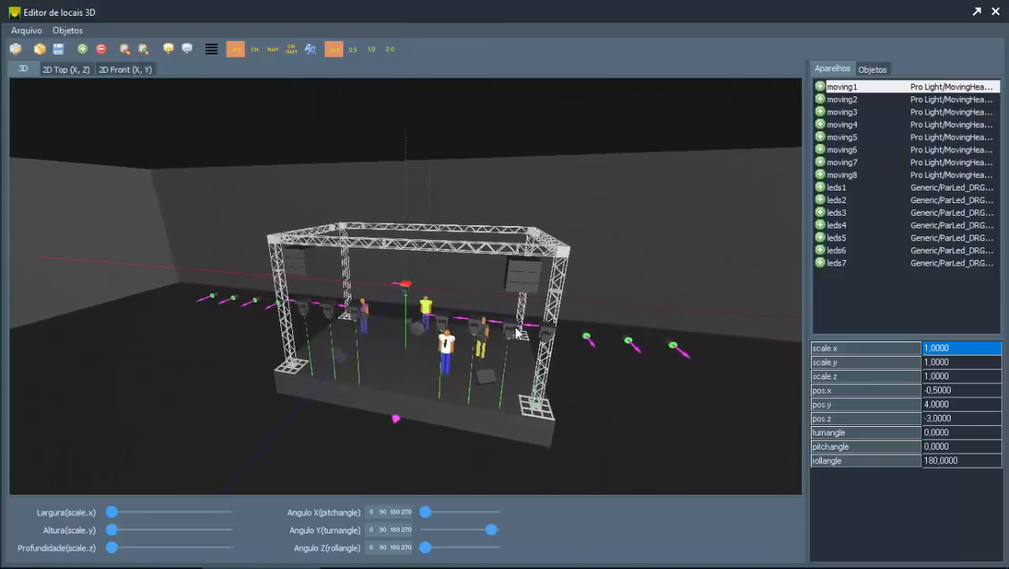
Step: Raise fixture moving1 towards the truss height, to pos.y 5.9
{"action": "key", "text": "Page_Up"}
{"action": "key", "text": "Page_Up"}
{"action": "key", "text": "Page_Up"}
{"action": "key", "text": "Page_Up"}
{"action": "key", "text": "Page_Up"}
{"action": "key", "text": "Page_Up"}
{"action": "key", "text": "Page_Up"}
{"action": "key", "text": "Page_Up"}
{"action": "key", "text": "Page_Up"}
{"action": "key", "text": "Page_Up"}
{"action": "key", "text": "Page_Up"}
{"action": "key", "text": "Page_Up"}
{"action": "key", "text": "Page_Up"}
{"action": "key", "text": "Page_Up"}
{"action": "key", "text": "Page_Up"}
{"action": "key", "text": "Page_Up"}
{"action": "key", "text": "Page_Up"}
{"action": "key", "text": "Page_Up"}
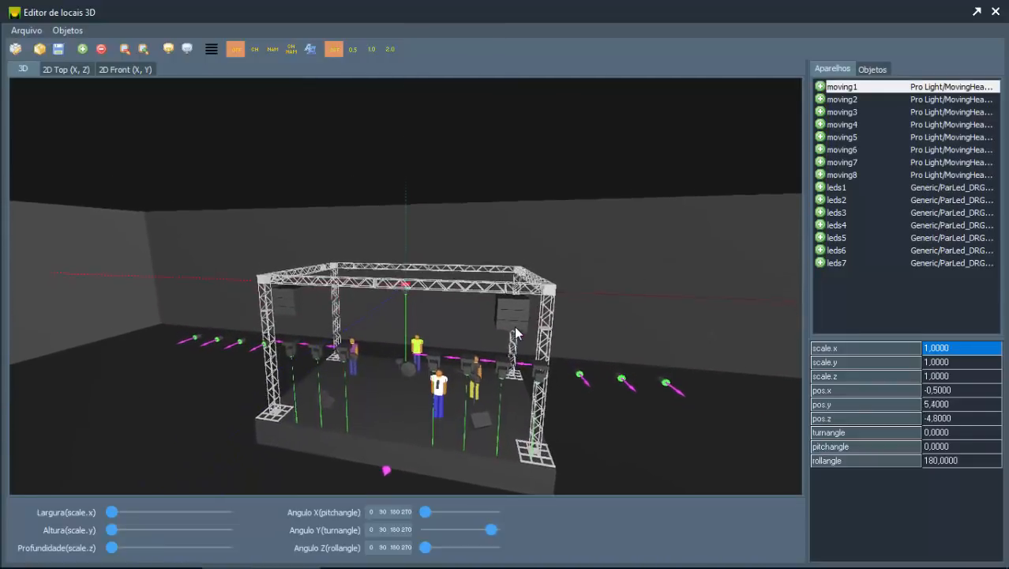
{"action": "left_click_drag", "start_coordinate": [479, 122], "coordinate": [458, 252]}
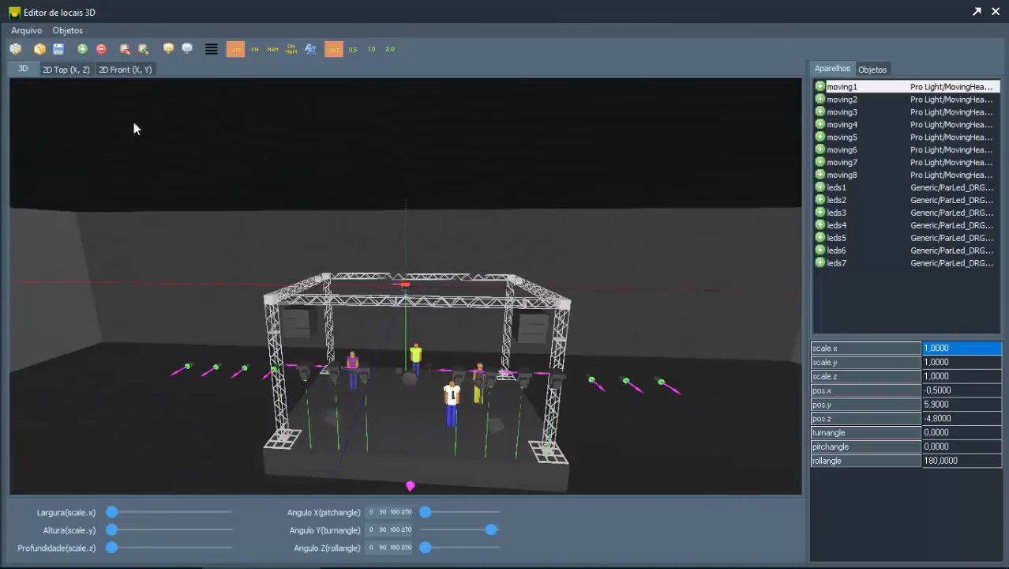
Step: In the 2D top view, move fixture moving1 further back to the rear truss, to pos.z -5.6
{"action": "left_click", "coordinate": [70, 68]}
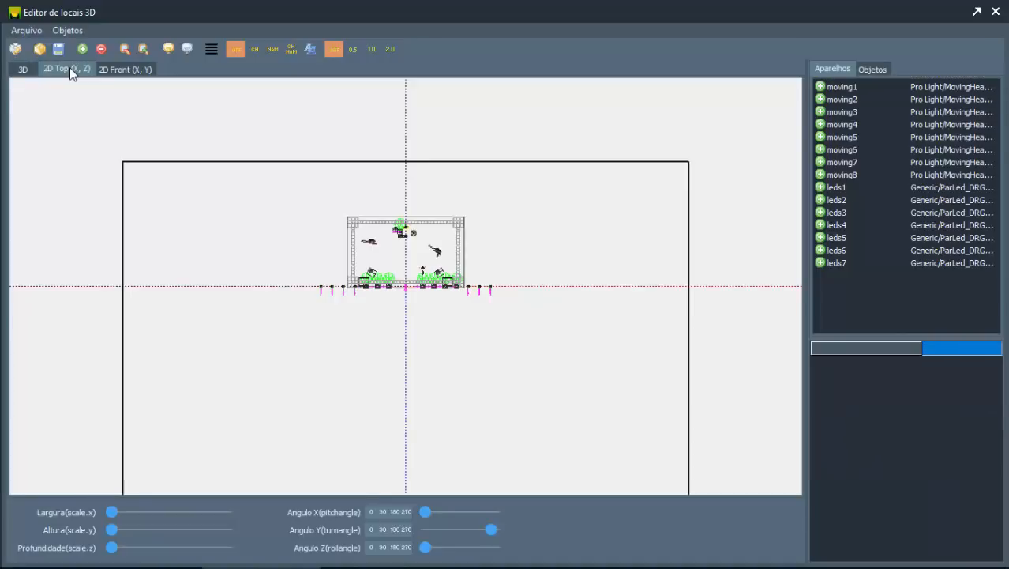
{"action": "scroll", "coordinate": [472, 276], "scroll_direction": "up", "scroll_amount": 5}
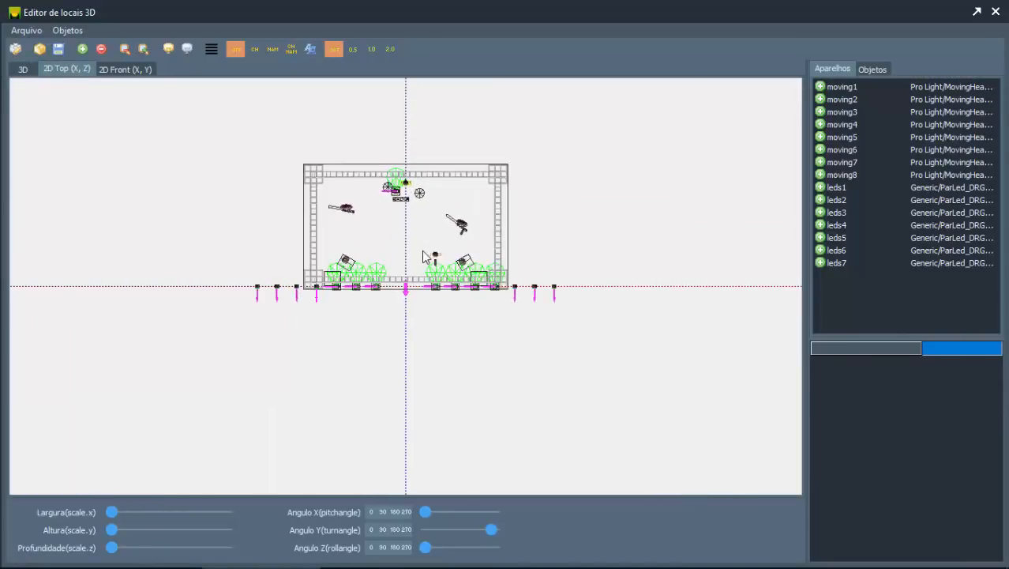
{"action": "scroll", "coordinate": [422, 255], "scroll_direction": "up", "scroll_amount": 1}
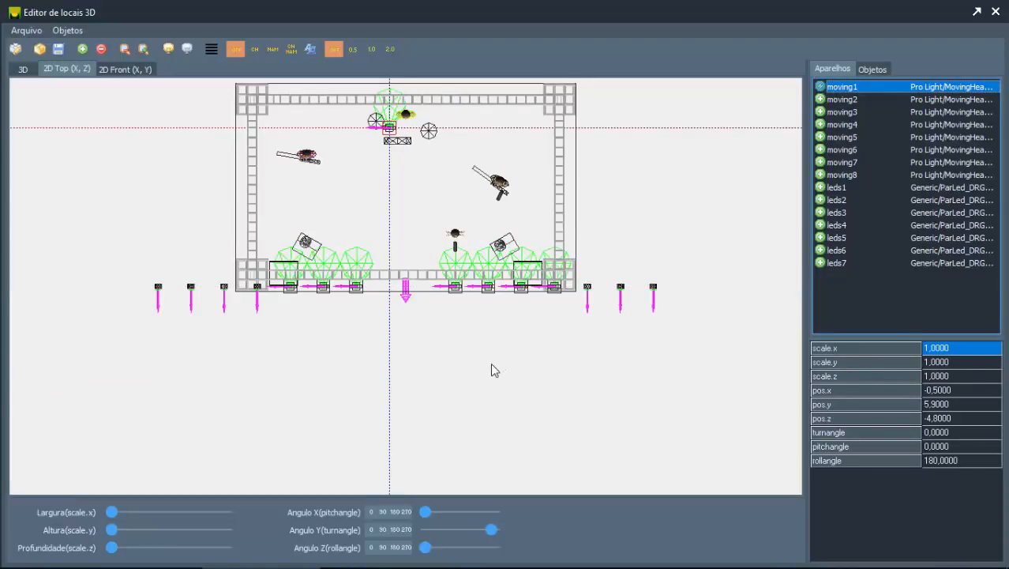
{"action": "left_click", "coordinate": [579, 369]}
{"action": "key", "text": "Up"}
{"action": "key", "text": "Up"}
{"action": "key", "text": "Up"}
{"action": "key", "text": "Up"}
{"action": "key", "text": "Up"}
{"action": "key", "text": "Up"}
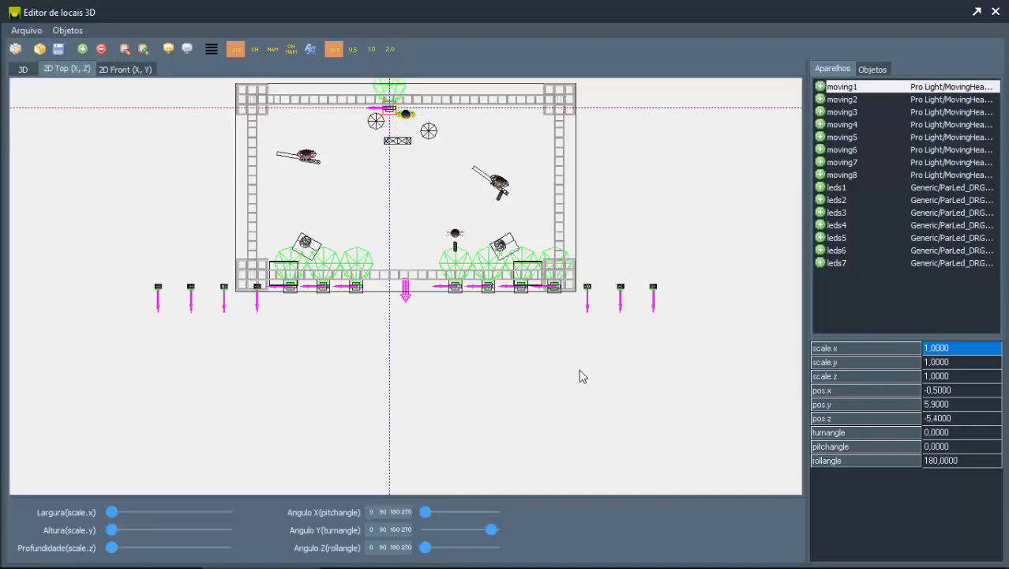
{"action": "key", "text": "Up"}
{"action": "key", "text": "Up"}
Step: Shift fixture moving1 along the rear truss to its left end, at pos.x -3.7 and pos.z -5.7
{"action": "key", "text": "Left"}
{"action": "key", "text": "Left"}
{"action": "key", "text": "Left"}
{"action": "key", "text": "Left"}
{"action": "key", "text": "Left"}
{"action": "key", "text": "Left"}
{"action": "key", "text": "Left"}
{"action": "key", "text": "Left"}
{"action": "key", "text": "Left"}
{"action": "key", "text": "Left"}
{"action": "key", "text": "Left"}
{"action": "key", "text": "Left"}
{"action": "key", "text": "Left"}
{"action": "key", "text": "Left"}
{"action": "key", "text": "Left"}
{"action": "key", "text": "Left"}
{"action": "key", "text": "Left"}
{"action": "key", "text": "Left"}
{"action": "key", "text": "Left"}
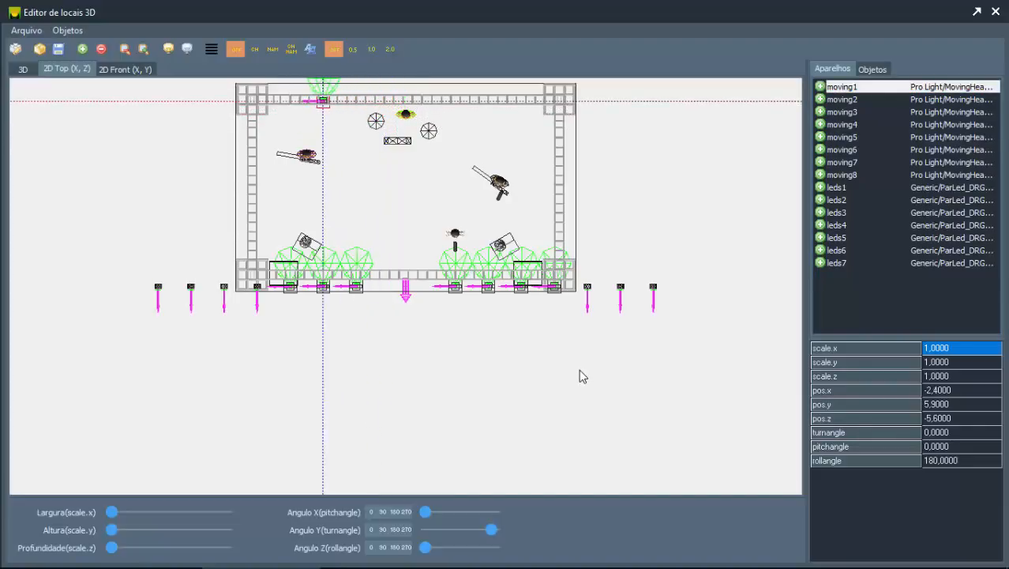
{"action": "key", "text": "Left"}
{"action": "key", "text": "Left"}
{"action": "key", "text": "Left"}
{"action": "key", "text": "Left"}
{"action": "key", "text": "Left"}
{"action": "key", "text": "Left"}
{"action": "key", "text": "Left"}
{"action": "key", "text": "Left"}
{"action": "key", "text": "Left"}
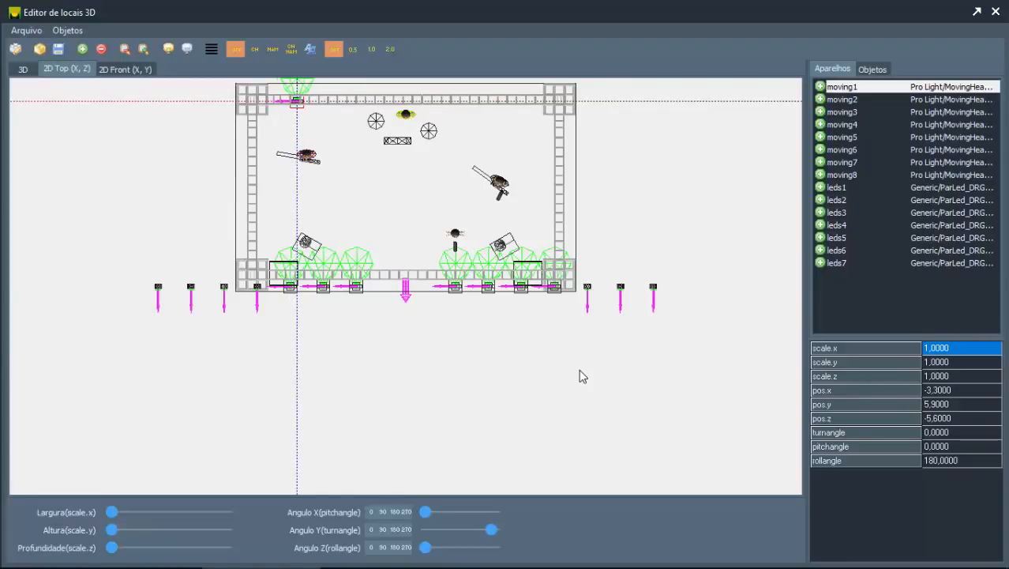
{"action": "key", "text": "Up"}
{"action": "key", "text": "Left"}
{"action": "key", "text": "Left"}
{"action": "key", "text": "Left"}
{"action": "key", "text": "Left"}
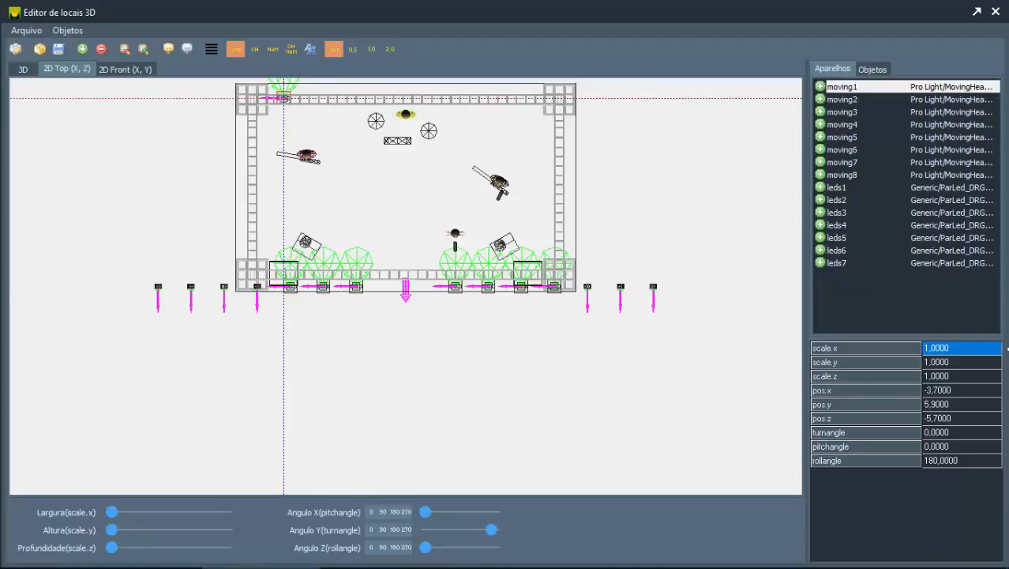
Step: Select fixture moving8 and move it to the right end of the rear truss, at pos.x 3.7 and pos.z -5.7
{"action": "left_click", "coordinate": [872, 174]}
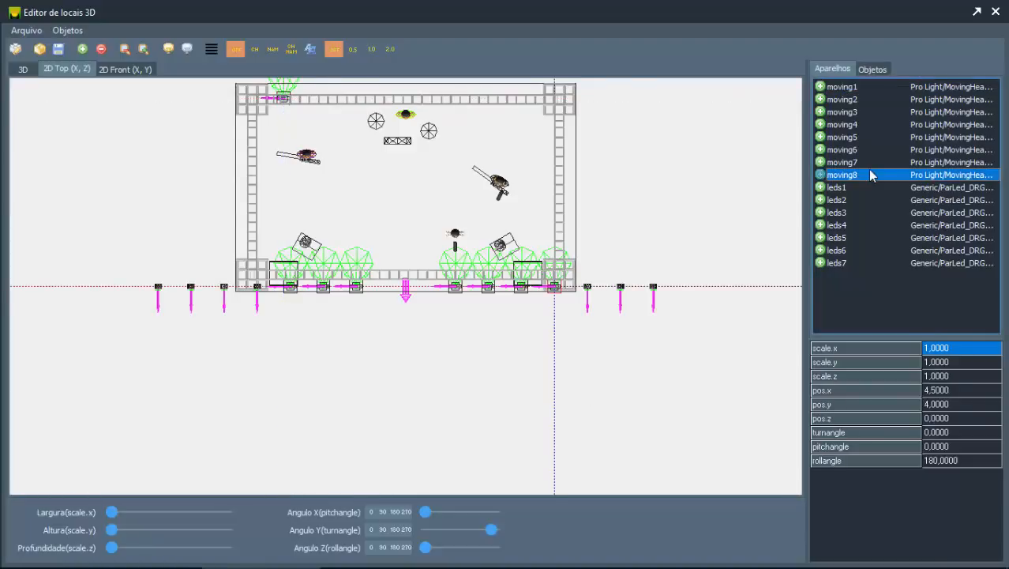
{"action": "left_click", "coordinate": [498, 351]}
{"action": "key", "text": "Left"}
{"action": "key", "text": "Up"}
{"action": "key", "text": "Up"}
{"action": "key", "text": "Up"}
{"action": "key", "text": "Up"}
{"action": "key", "text": "Up"}
{"action": "key", "text": "Up"}
{"action": "key", "text": "Up"}
{"action": "key", "text": "Up"}
{"action": "key", "text": "Up"}
{"action": "key", "text": "Up"}
{"action": "key", "text": "Up"}
{"action": "key", "text": "Up"}
{"action": "key", "text": "Up"}
{"action": "key", "text": "Up"}
{"action": "key", "text": "Up"}
{"action": "key", "text": "Up"}
{"action": "key", "text": "Up"}
{"action": "key", "text": "Up"}
{"action": "key", "text": "Up"}
{"action": "key", "text": "Up"}
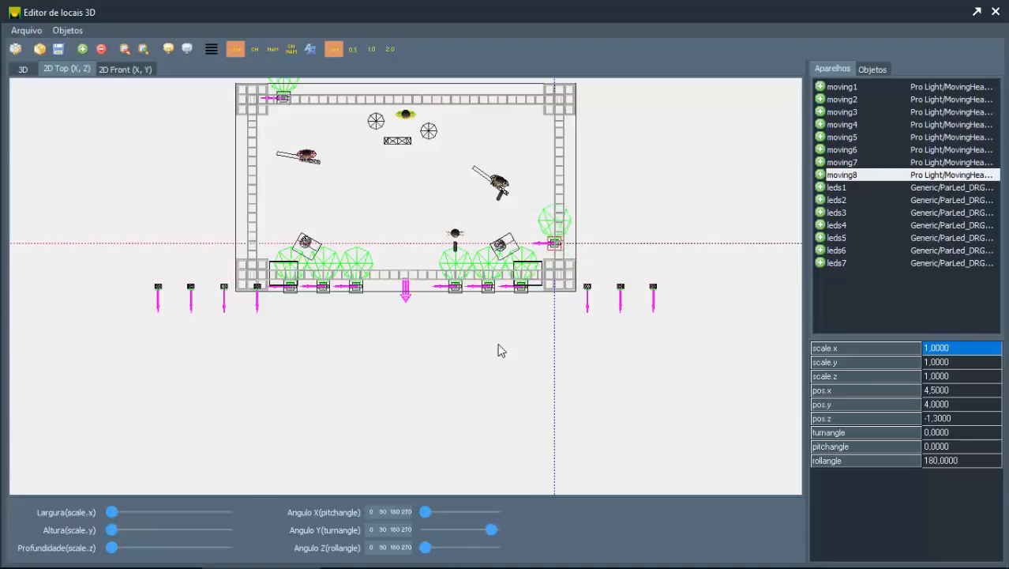
{"action": "key", "text": "Left"}
{"action": "key", "text": "Left"}
{"action": "key", "text": "Left"}
{"action": "key", "text": "Left"}
{"action": "key", "text": "Left"}
{"action": "key", "text": "Left"}
{"action": "key", "text": "Up"}
{"action": "key", "text": "Up"}
{"action": "key", "text": "Up"}
{"action": "key", "text": "Up"}
{"action": "key", "text": "Up"}
{"action": "key", "text": "Up"}
{"action": "key", "text": "Up"}
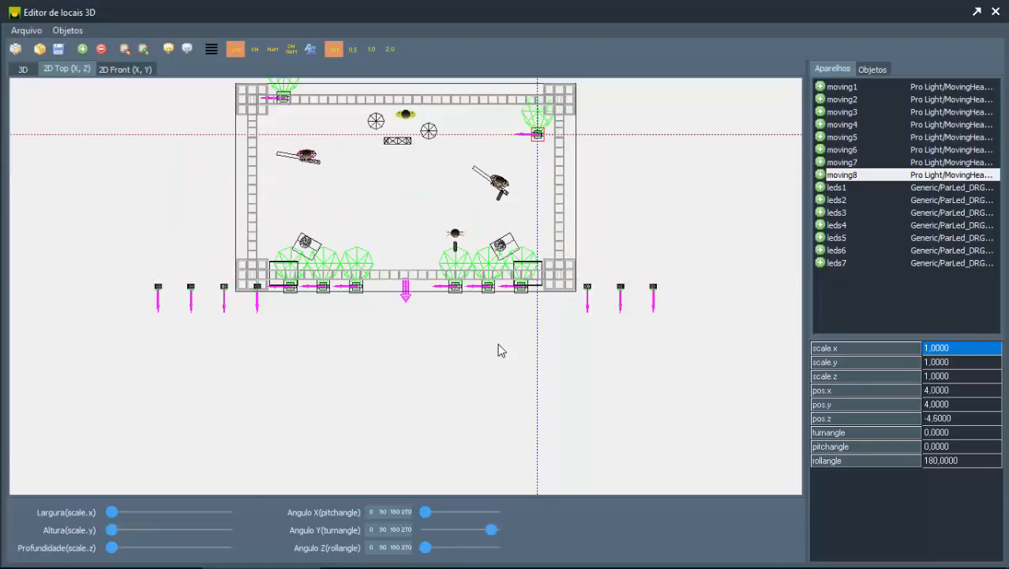
{"action": "key", "text": "Up"}
{"action": "key", "text": "Up"}
{"action": "key", "text": "Up"}
{"action": "key", "text": "Up"}
{"action": "key", "text": "Up"}
{"action": "key", "text": "Up"}
{"action": "key", "text": "Up"}
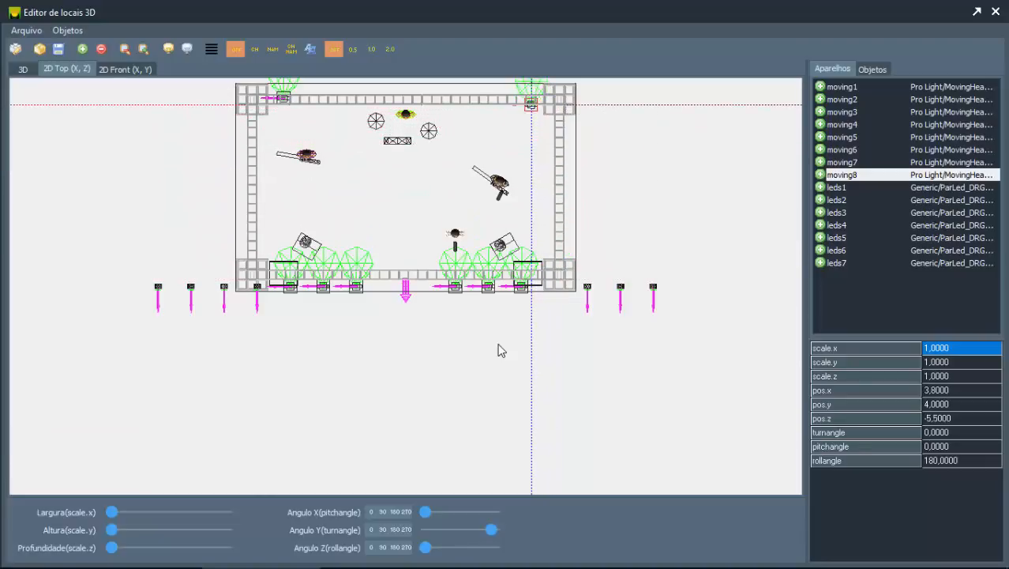
{"action": "key", "text": "Left"}
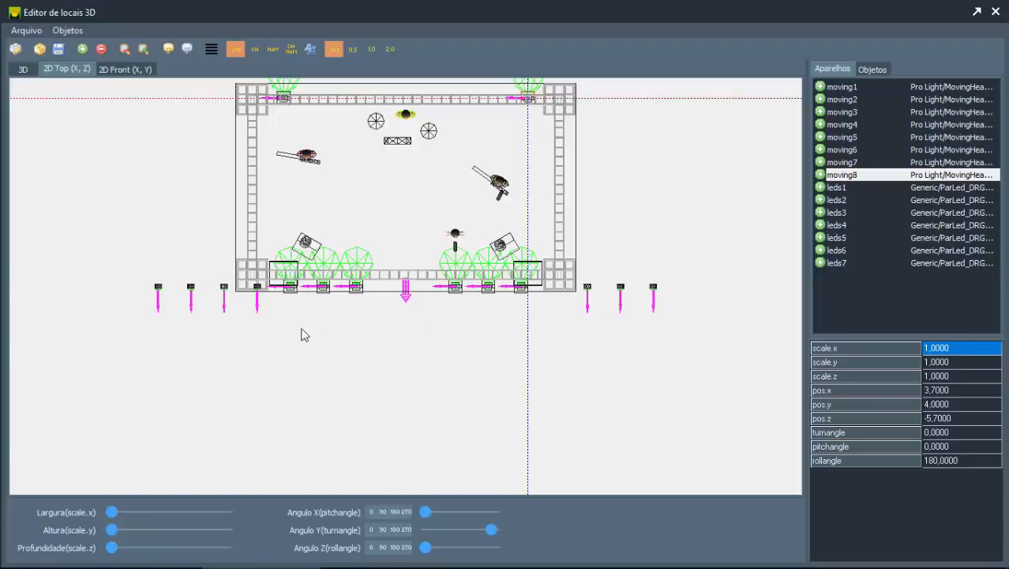
Step: Compare the heights of fixtures moving1 and moving8 against the truss in the 2D front view
{"action": "left_click", "coordinate": [130, 70]}
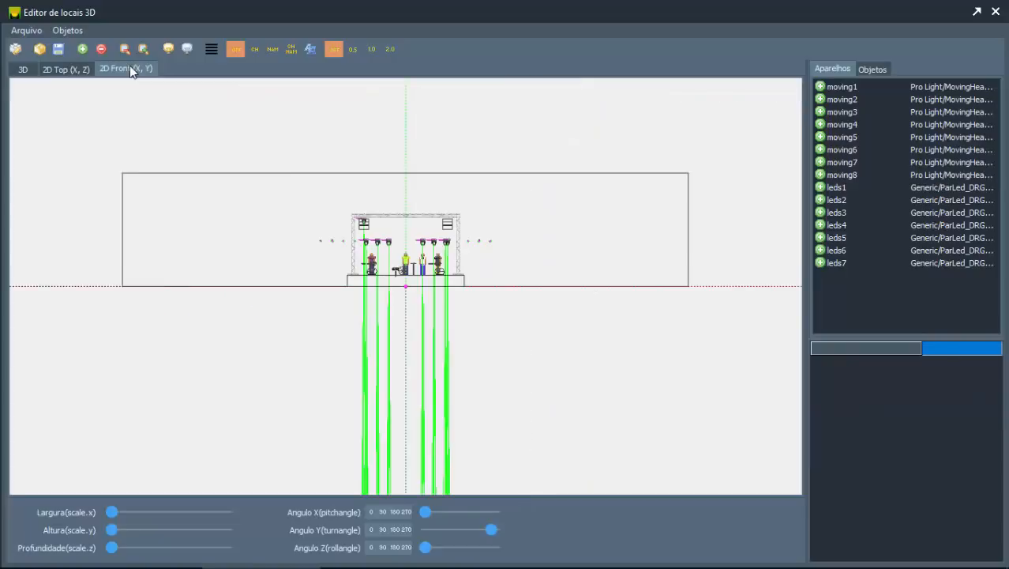
{"action": "scroll", "coordinate": [446, 211], "scroll_direction": "up", "scroll_amount": 5}
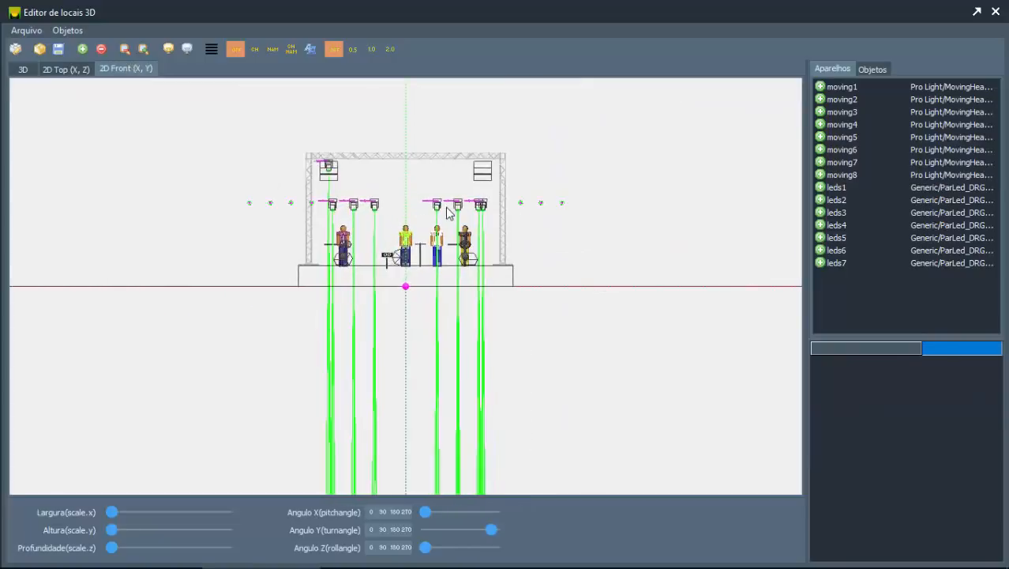
{"action": "scroll", "coordinate": [446, 212], "scroll_direction": "up", "scroll_amount": 3}
{"action": "scroll", "coordinate": [446, 212], "scroll_direction": "down", "scroll_amount": 1}
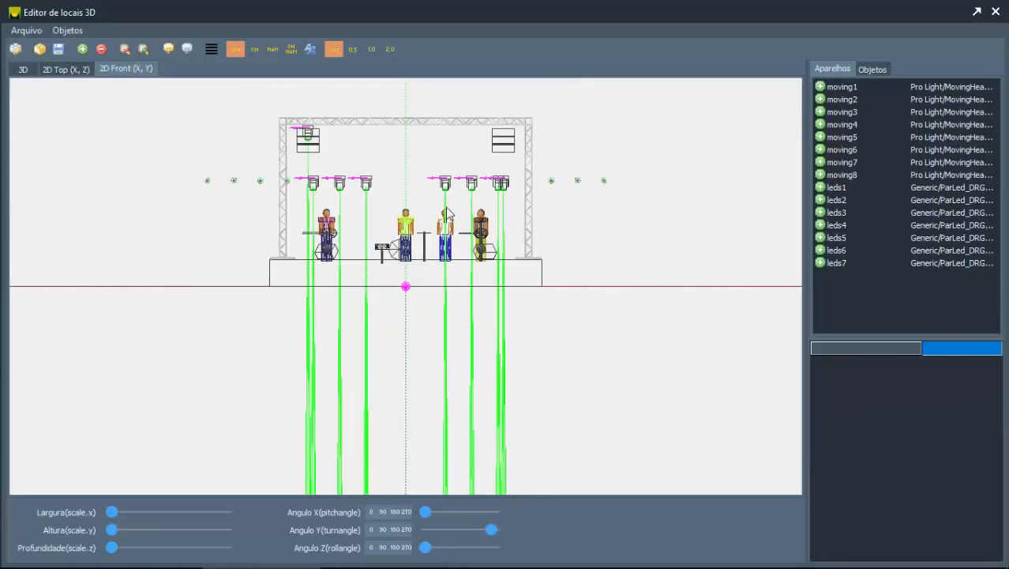
{"action": "left_click", "coordinate": [843, 87]}
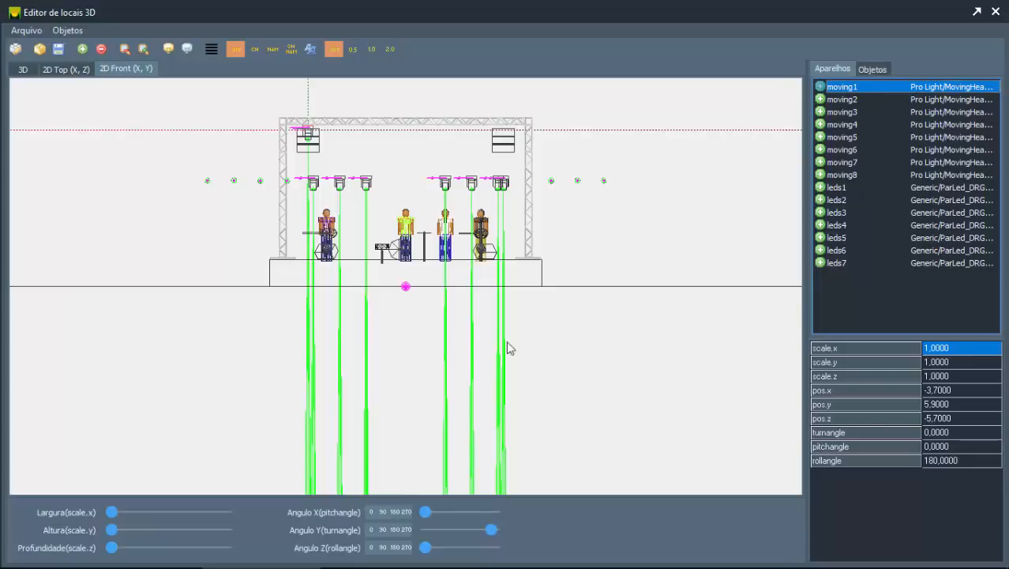
{"action": "left_click", "coordinate": [553, 360]}
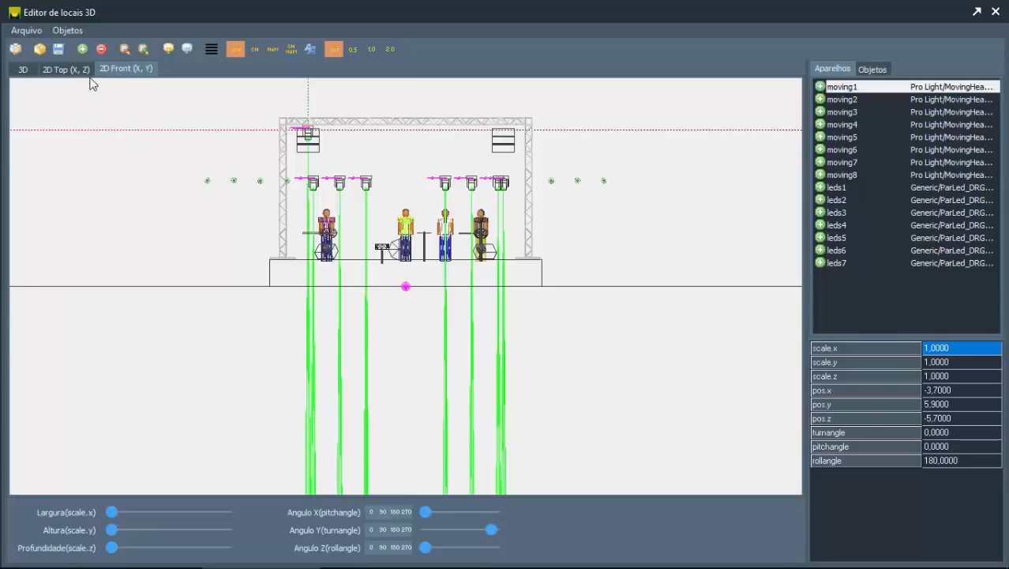
{"action": "key", "text": "Down"}
{"action": "left_click", "coordinate": [838, 174]}
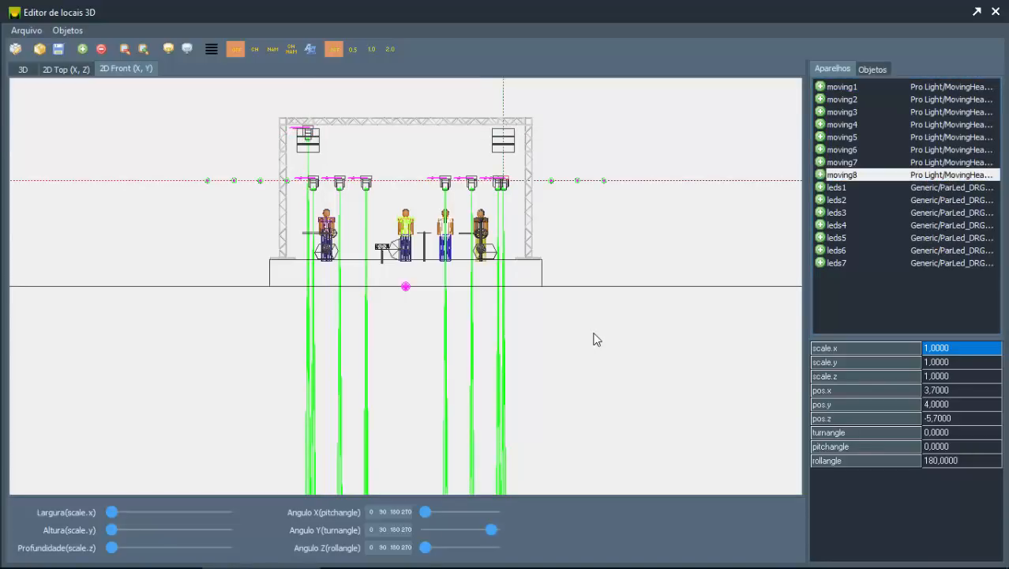
{"action": "left_click", "coordinate": [76, 71]}
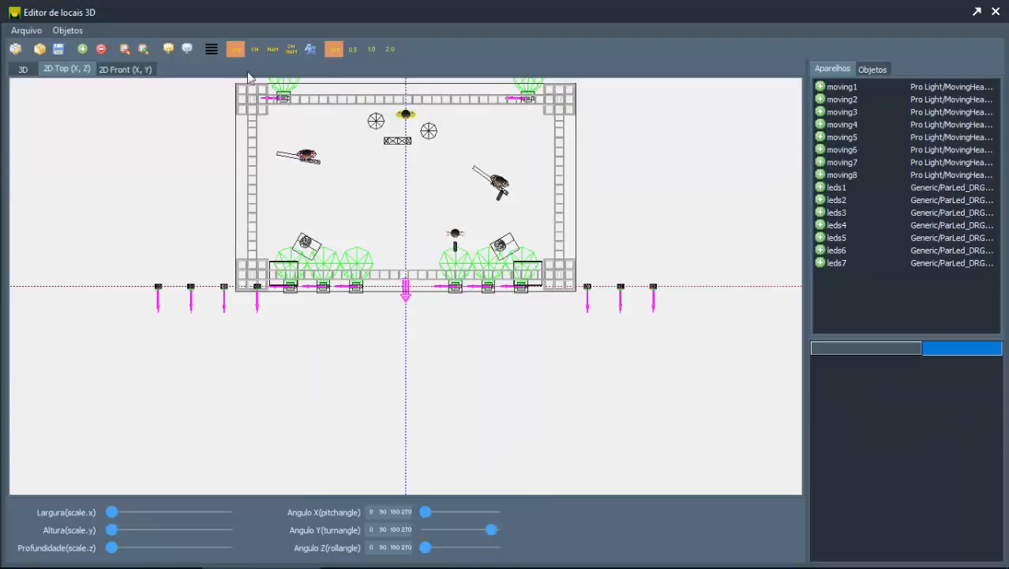
{"action": "left_click", "coordinate": [125, 69]}
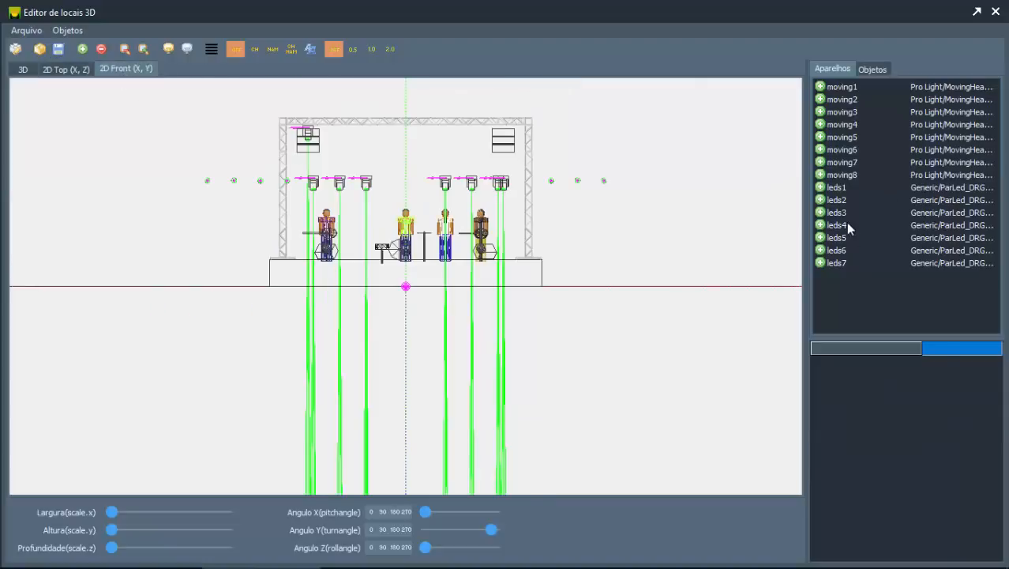
Step: Select fixture moving8 and raise it to pos.y 5.9, level with moving1
{"action": "left_click", "coordinate": [837, 175]}
{"action": "left_click", "coordinate": [556, 353]}
{"action": "key", "text": "Up"}
{"action": "key", "text": "Up"}
{"action": "key", "text": "Up"}
{"action": "key", "text": "Up"}
{"action": "key", "text": "Up"}
{"action": "key", "text": "Up"}
{"action": "key", "text": "Up"}
{"action": "key", "text": "Up"}
{"action": "key", "text": "Up"}
{"action": "key", "text": "Up"}
{"action": "key", "text": "Up"}
{"action": "key", "text": "Up"}
{"action": "key", "text": "Up"}
{"action": "key", "text": "Up"}
{"action": "key", "text": "Up"}
{"action": "key", "text": "Up"}
{"action": "key", "text": "Up"}
{"action": "key", "text": "Up"}
{"action": "key", "text": "Up"}
{"action": "key", "text": "Up"}
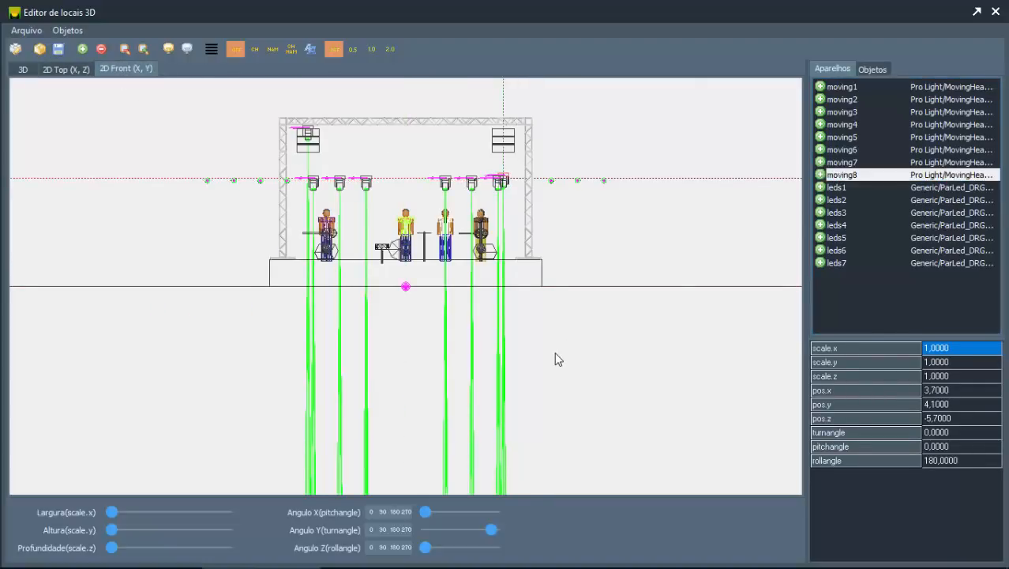
{"action": "key", "text": "Down"}
{"action": "key", "text": "Down"}
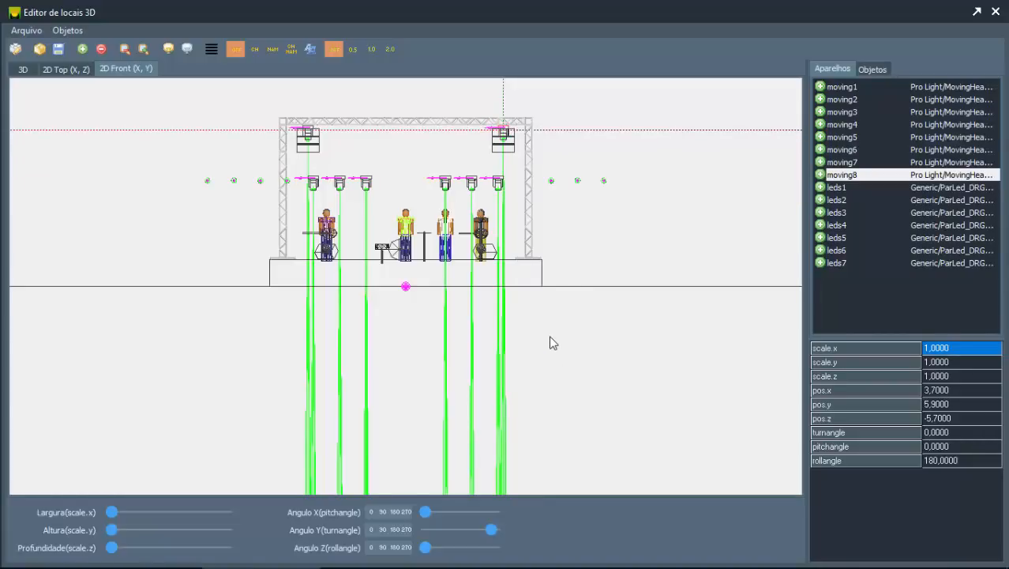
Step: Select fixtures moving1 through moving8 and align them in an evenly spaced row between the two end fixtures
{"action": "left_click", "coordinate": [843, 91]}
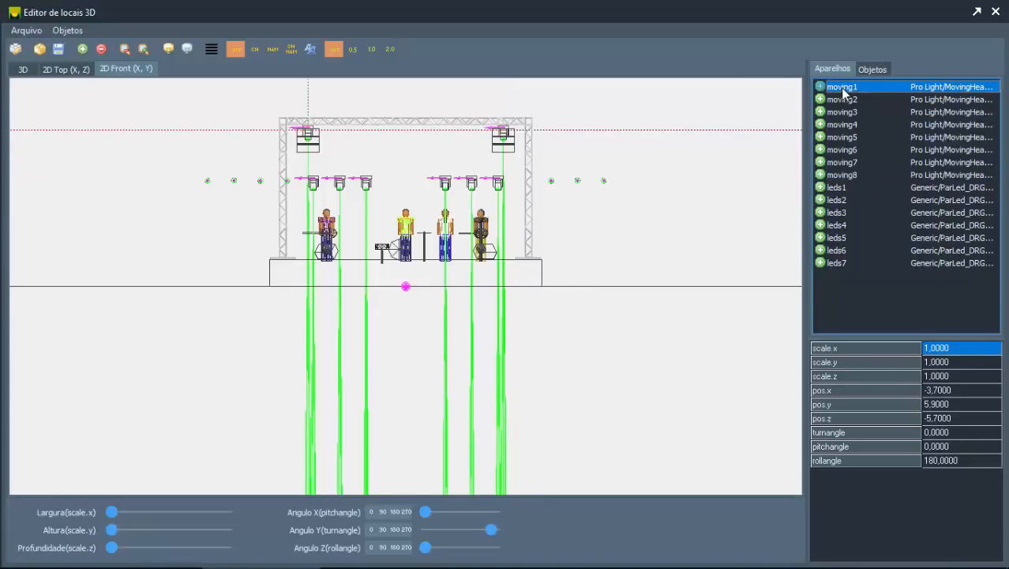
{"action": "left_click", "coordinate": [840, 177], "text": "shift"}
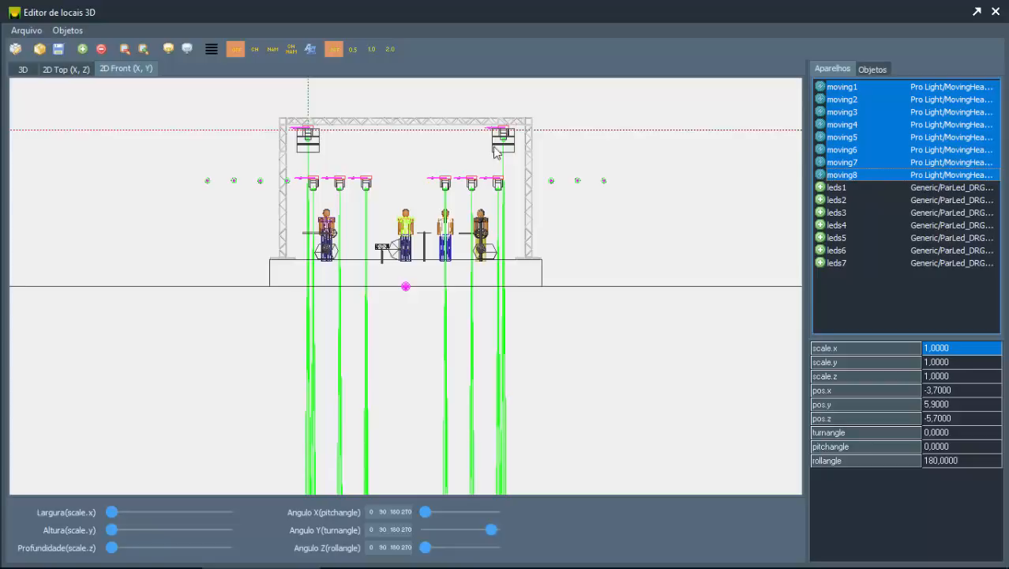
{"action": "left_click", "coordinate": [853, 91]}
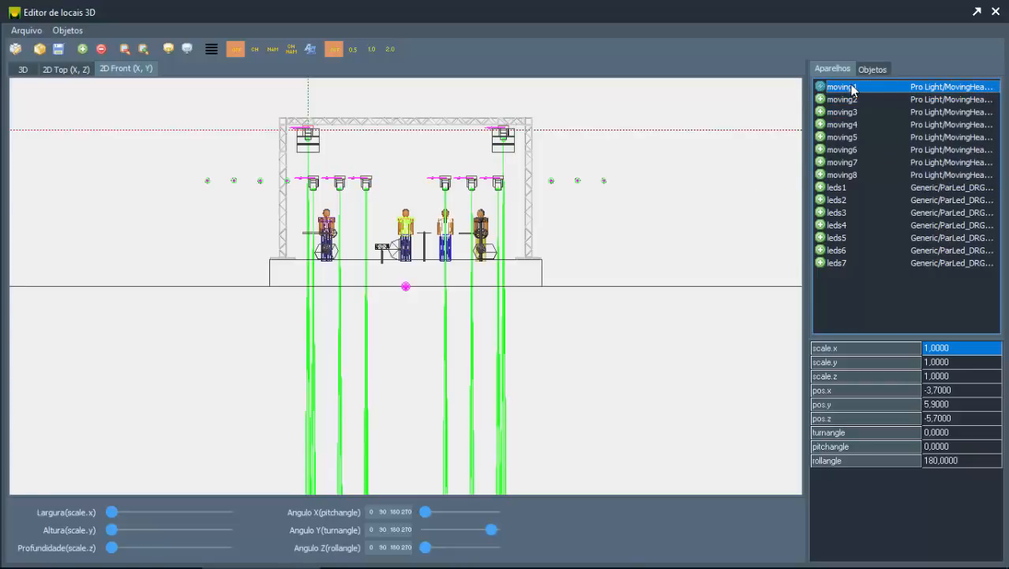
{"action": "left_click", "coordinate": [843, 175]}
{"action": "left_click", "coordinate": [849, 87]}
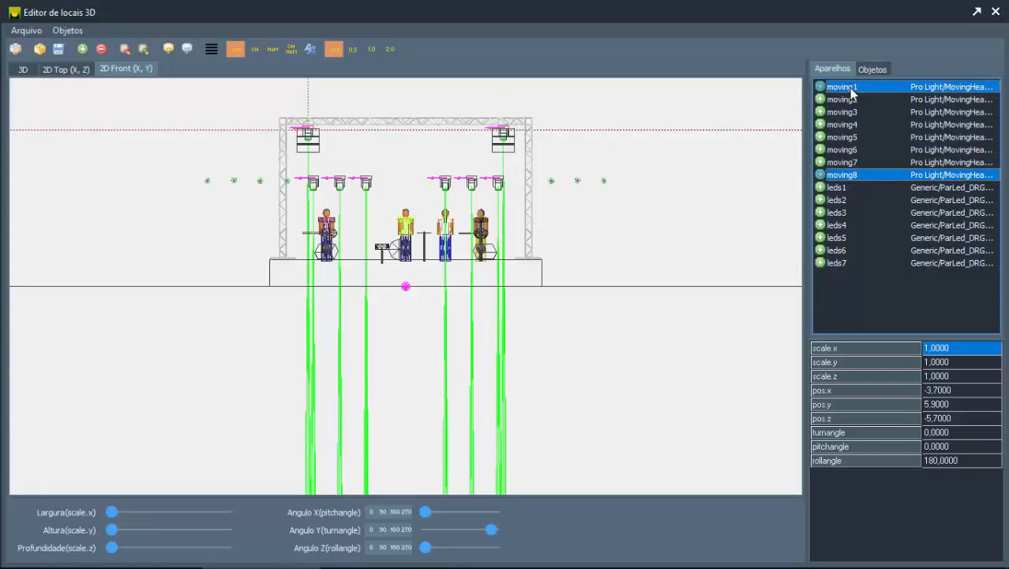
{"action": "left_click", "coordinate": [861, 175], "text": "shift"}
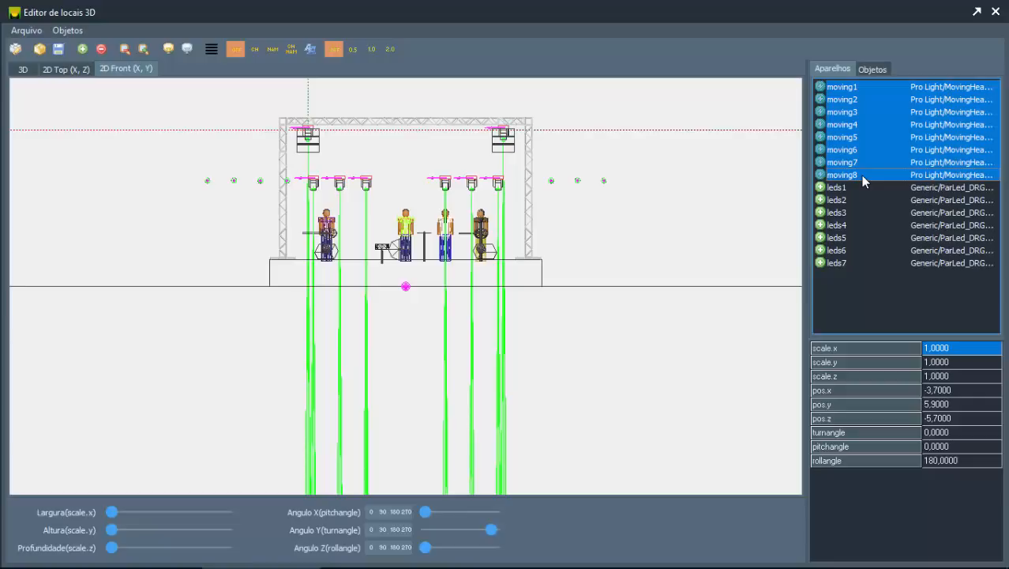
{"action": "left_click", "coordinate": [211, 49]}
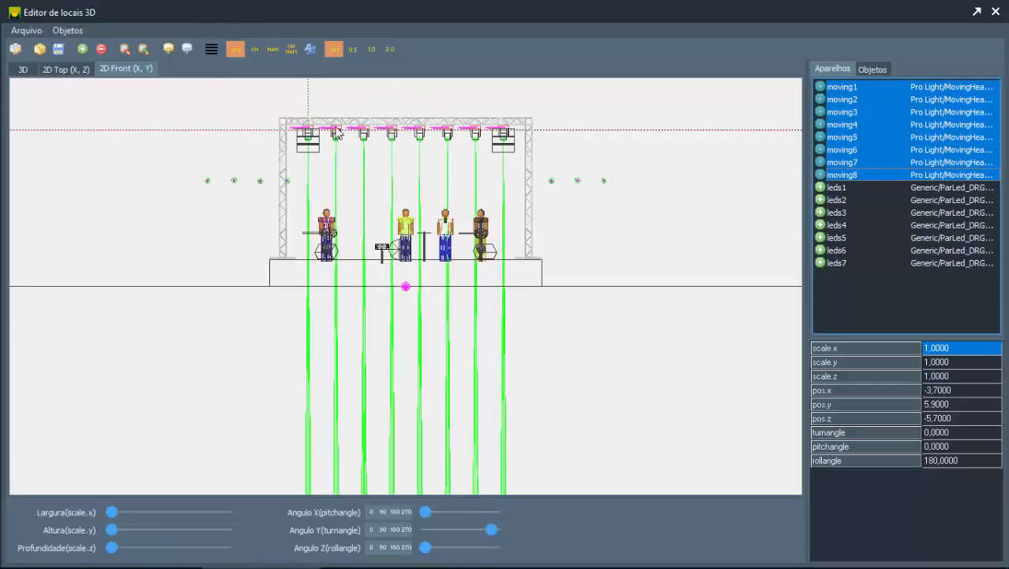
Step: Check the row of moving heads on the rear truss in the 2D top and 3D views
{"action": "left_click", "coordinate": [387, 154]}
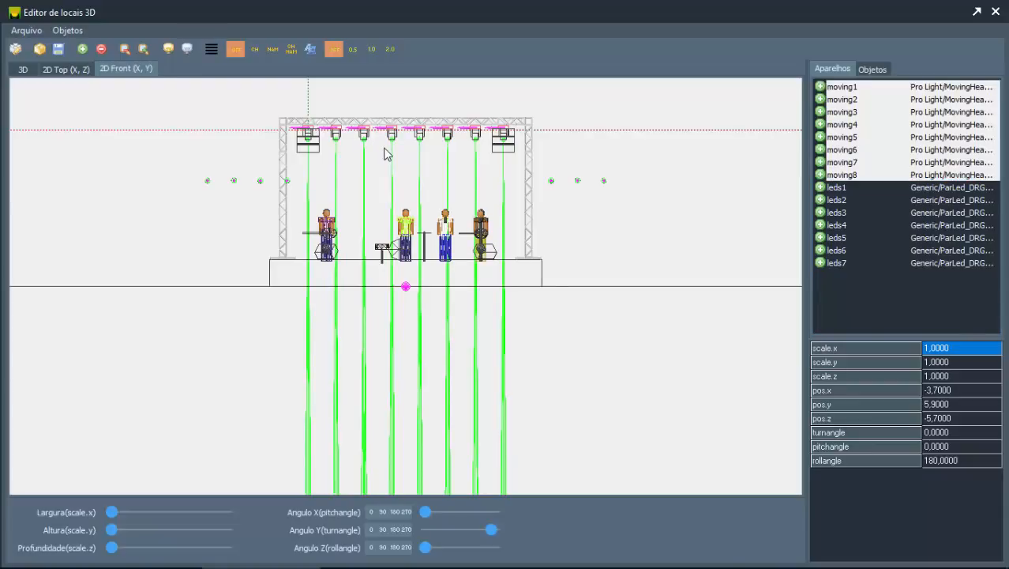
{"action": "left_click", "coordinate": [86, 69]}
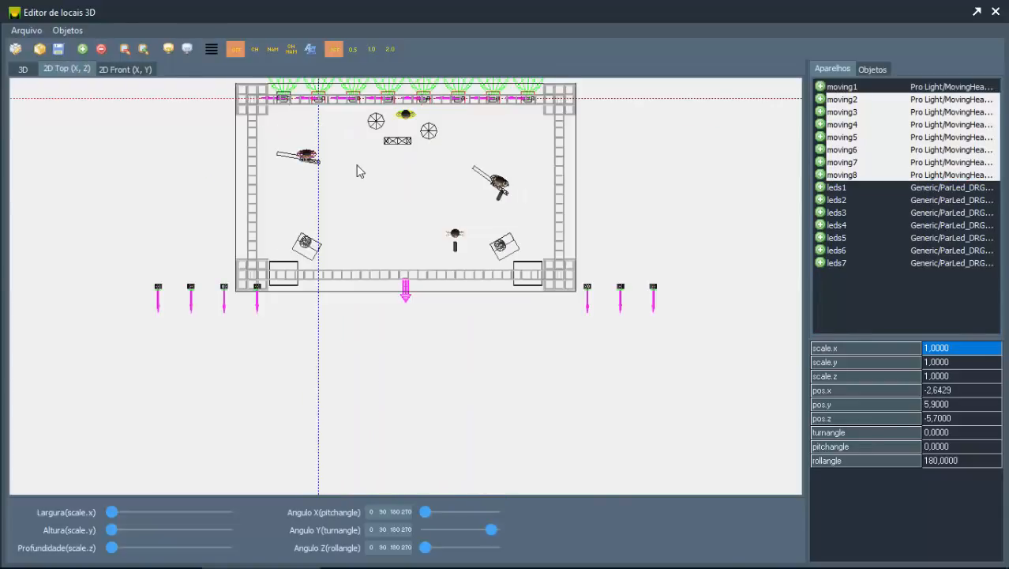
{"action": "left_click_drag", "start_coordinate": [359, 171], "coordinate": [356, 264]}
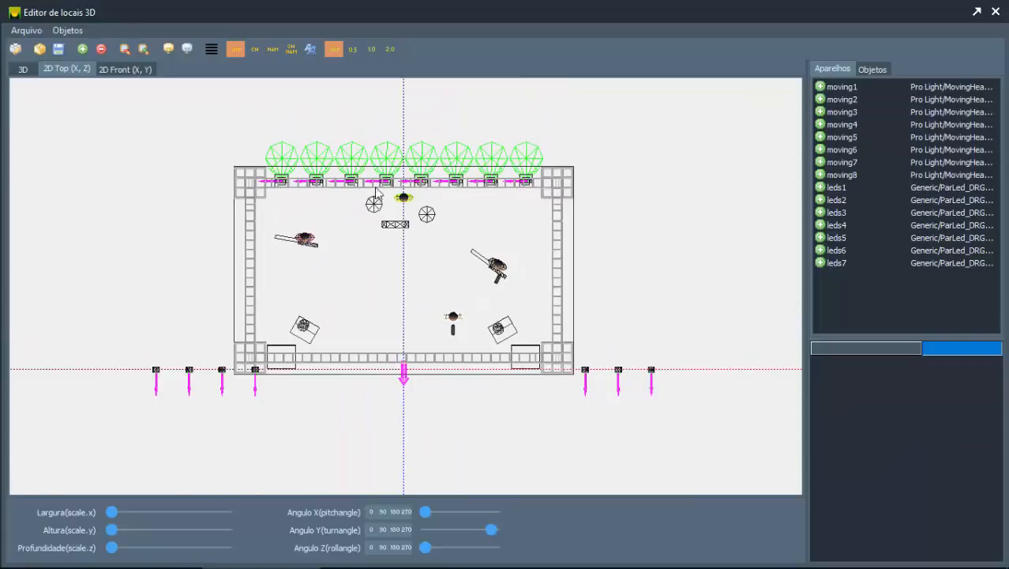
{"action": "left_click", "coordinate": [23, 70]}
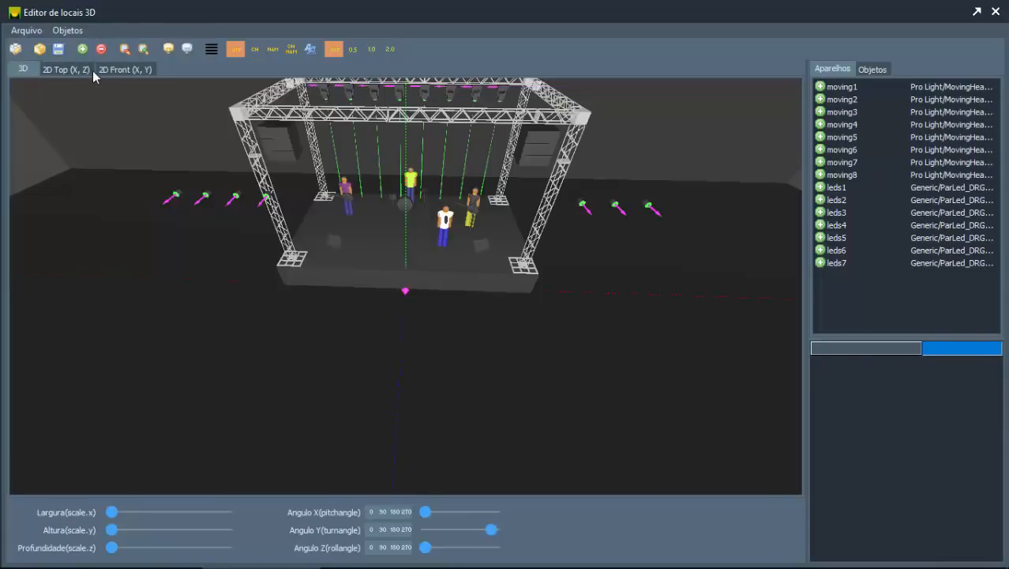
Step: Select fixture leds1 in the 2D top view and move it onto the rear truss, at pos.x -3.2 and pos.z -5.6
{"action": "left_click", "coordinate": [70, 69]}
{"action": "left_click", "coordinate": [842, 188]}
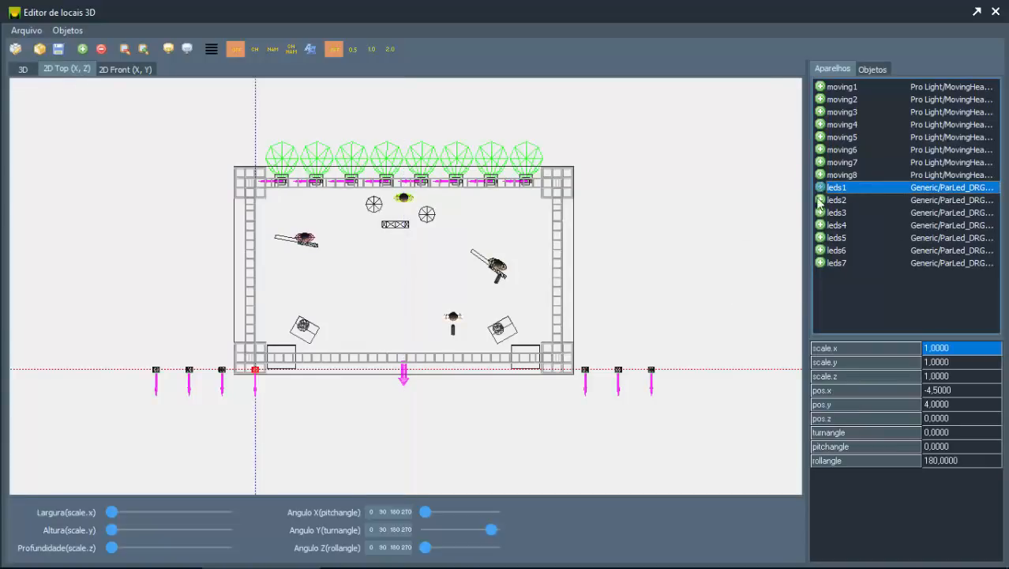
{"action": "left_click", "coordinate": [311, 400]}
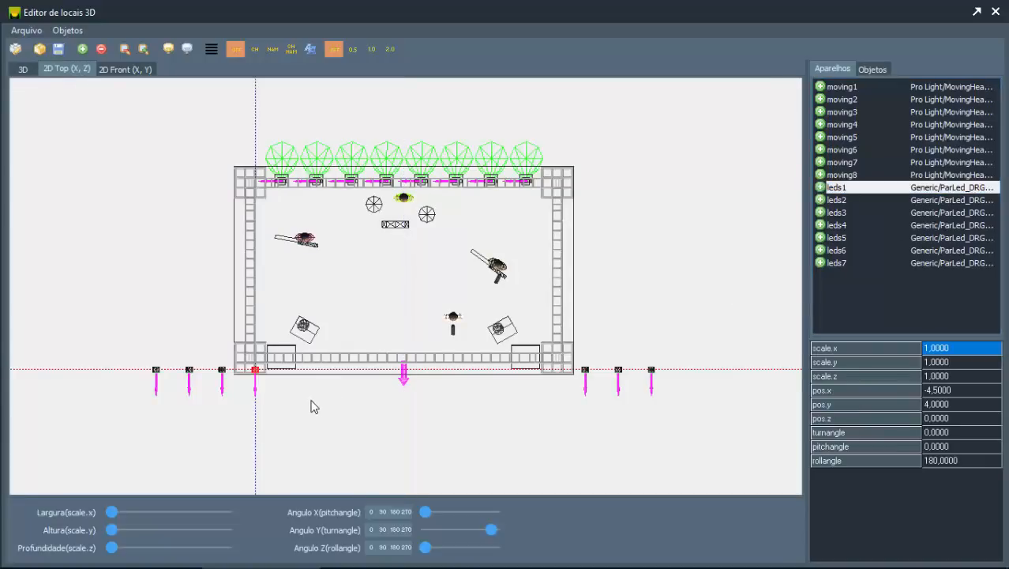
{"action": "key", "text": "Up"}
{"action": "key", "text": "Up"}
{"action": "key", "text": "Up"}
{"action": "key", "text": "Up"}
{"action": "key", "text": "Up"}
{"action": "key", "text": "Up"}
{"action": "key", "text": "Up"}
{"action": "key", "text": "Up"}
{"action": "key", "text": "Up"}
{"action": "key", "text": "Up"}
{"action": "key", "text": "Up"}
{"action": "key", "text": "Up"}
{"action": "key", "text": "Up"}
{"action": "key", "text": "Up"}
{"action": "key", "text": "Up"}
{"action": "key", "text": "Up"}
{"action": "key", "text": "Up"}
{"action": "key", "text": "Up"}
{"action": "key", "text": "Up"}
{"action": "key", "text": "Up"}
{"action": "key", "text": "Up"}
{"action": "key", "text": "Up"}
{"action": "key", "text": "Up"}
{"action": "key", "text": "Up"}
{"action": "key", "text": "Up"}
{"action": "key", "text": "Up"}
{"action": "key", "text": "Up"}
{"action": "key", "text": "Up"}
{"action": "key", "text": "Up"}
{"action": "key", "text": "Up"}
{"action": "key", "text": "Up"}
{"action": "key", "text": "Up"}
{"action": "key", "text": "Up"}
{"action": "key", "text": "Up"}
{"action": "key", "text": "Up"}
{"action": "key", "text": "Up"}
{"action": "key", "text": "Up"}
{"action": "key", "text": "Up"}
{"action": "key", "text": "Up"}
{"action": "key", "text": "Up"}
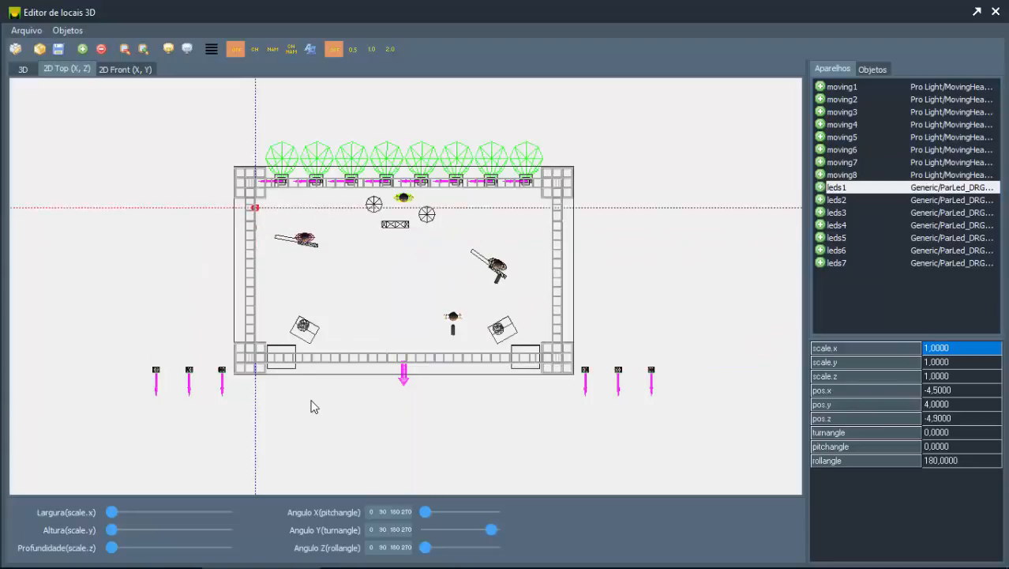
{"action": "key", "text": "Right"}
{"action": "key", "text": "Right"}
{"action": "key", "text": "Right"}
{"action": "key", "text": "Right"}
{"action": "key", "text": "Right"}
{"action": "key", "text": "Right"}
{"action": "key", "text": "Right"}
{"action": "key", "text": "Right"}
{"action": "key", "text": "Right"}
{"action": "key", "text": "Right"}
{"action": "key", "text": "Right"}
{"action": "key", "text": "Right"}
{"action": "key", "text": "Right"}
{"action": "key", "text": "Up"}
{"action": "key", "text": "Up"}
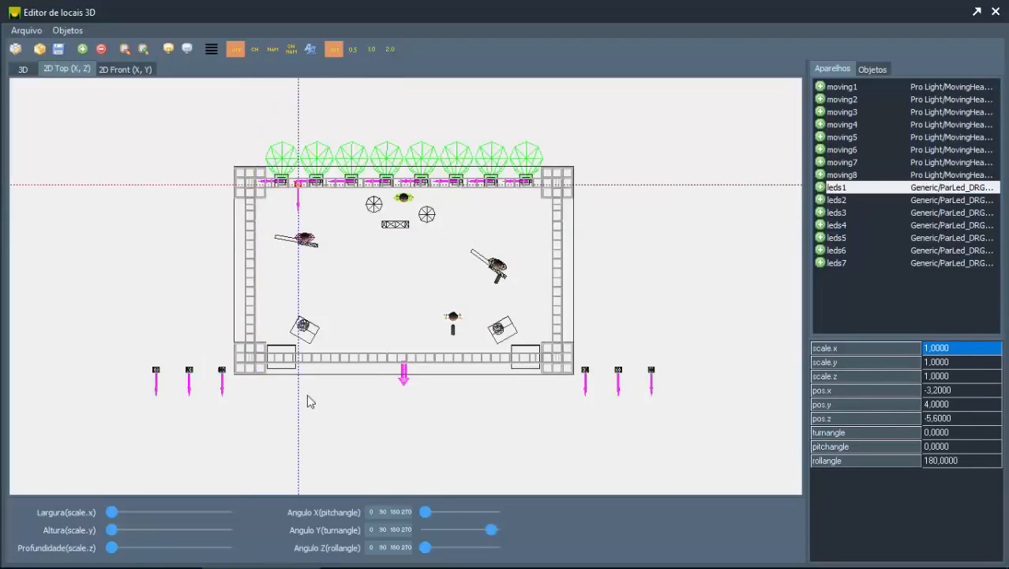
Step: Select fixture leds7 and move it to the opposite end of the rear truss, at pos.x 3.2 and pos.z -5.6
{"action": "left_click", "coordinate": [844, 265]}
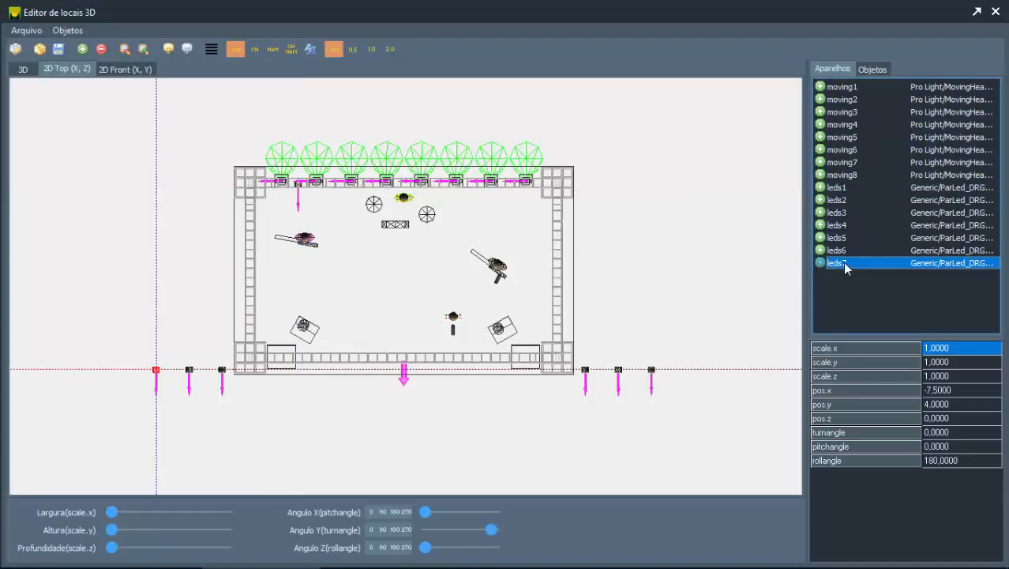
{"action": "left_click", "coordinate": [509, 430]}
{"action": "key", "text": "Right"}
{"action": "key", "text": "Right"}
{"action": "key", "text": "Right"}
{"action": "key", "text": "Right"}
{"action": "key", "text": "Right"}
{"action": "key", "text": "Right"}
{"action": "key", "text": "Right"}
{"action": "key", "text": "Right"}
{"action": "key", "text": "Right"}
{"action": "key", "text": "Right"}
{"action": "key", "text": "Right"}
{"action": "key", "text": "Right"}
{"action": "key", "text": "Right"}
{"action": "key", "text": "Right"}
{"action": "key", "text": "Right"}
{"action": "key", "text": "Right"}
{"action": "key", "text": "Right"}
{"action": "key", "text": "Right"}
{"action": "key", "text": "Right"}
{"action": "key", "text": "Right"}
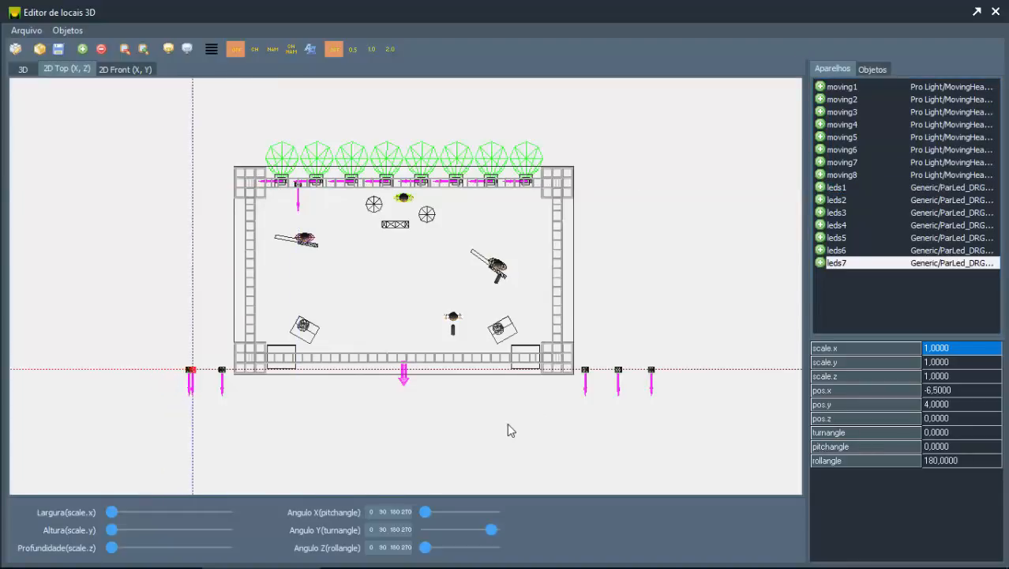
{"action": "key", "text": "Right"}
{"action": "key", "text": "Right"}
{"action": "key", "text": "Right"}
{"action": "key", "text": "Right"}
{"action": "key", "text": "Right"}
{"action": "key", "text": "Right"}
{"action": "key", "text": "Right"}
{"action": "key", "text": "Right"}
{"action": "key", "text": "Right"}
{"action": "key", "text": "Right"}
{"action": "key", "text": "Right"}
{"action": "key", "text": "Right"}
{"action": "key", "text": "Right"}
{"action": "key", "text": "Right"}
{"action": "key", "text": "Right"}
{"action": "key", "text": "Right"}
{"action": "key", "text": "Right"}
{"action": "key", "text": "Right"}
{"action": "key", "text": "Right"}
{"action": "key", "text": "Right"}
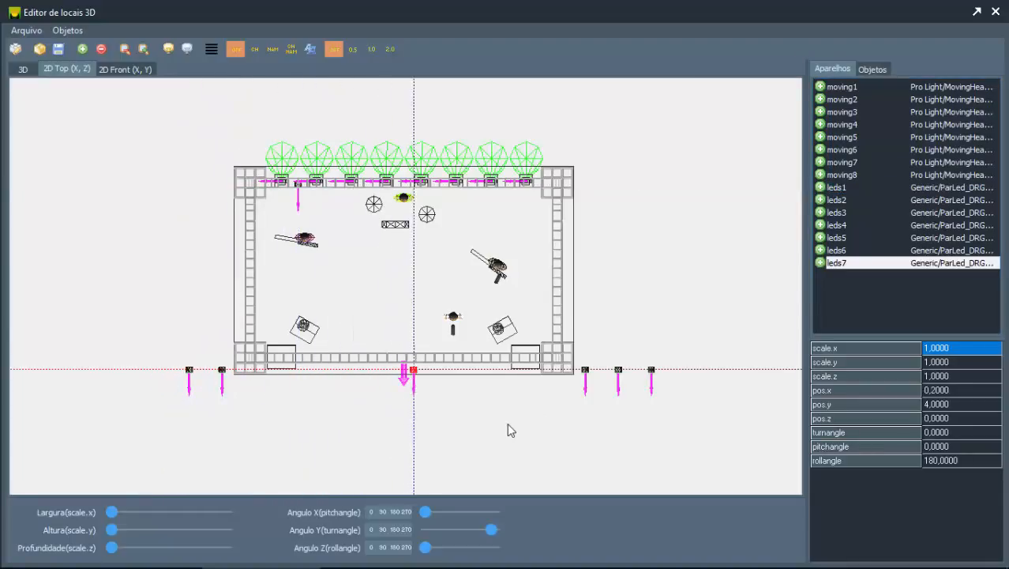
{"action": "key", "text": "Up"}
{"action": "key", "text": "Up"}
{"action": "key", "text": "Up"}
{"action": "key", "text": "Up"}
{"action": "key", "text": "Up"}
{"action": "key", "text": "Up"}
{"action": "key", "text": "Up"}
{"action": "key", "text": "Up"}
{"action": "key", "text": "Up"}
{"action": "key", "text": "Up"}
{"action": "key", "text": "Up"}
{"action": "key", "text": "Up"}
{"action": "key", "text": "Up"}
{"action": "key", "text": "Up"}
{"action": "key", "text": "Up"}
{"action": "key", "text": "Up"}
{"action": "key", "text": "Up"}
{"action": "key", "text": "Up"}
{"action": "key", "text": "Up"}
{"action": "key", "text": "Up"}
{"action": "key", "text": "Up"}
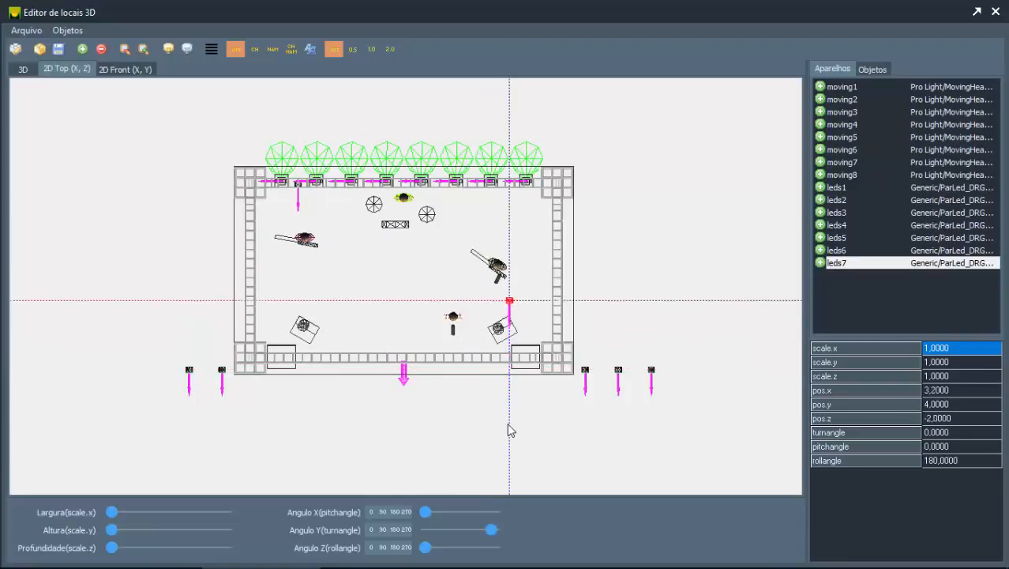
{"action": "key", "text": "Up"}
{"action": "key", "text": "Up"}
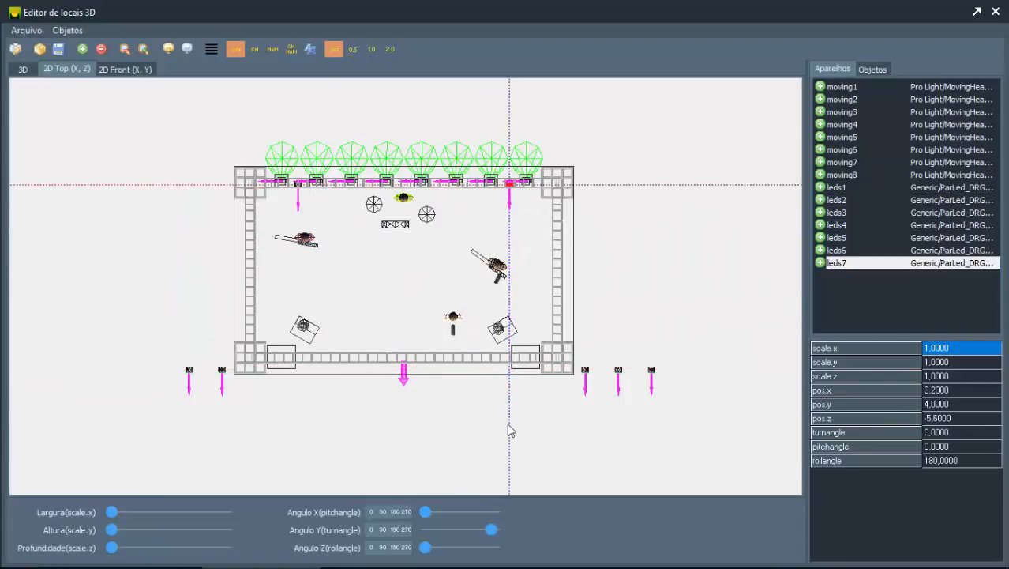
Step: Align fixtures leds1 through leds7 in an evenly spaced row and raise the whole row to pos.y 6.0 in the 2D front view
{"action": "left_click", "coordinate": [850, 191], "text": "shift"}
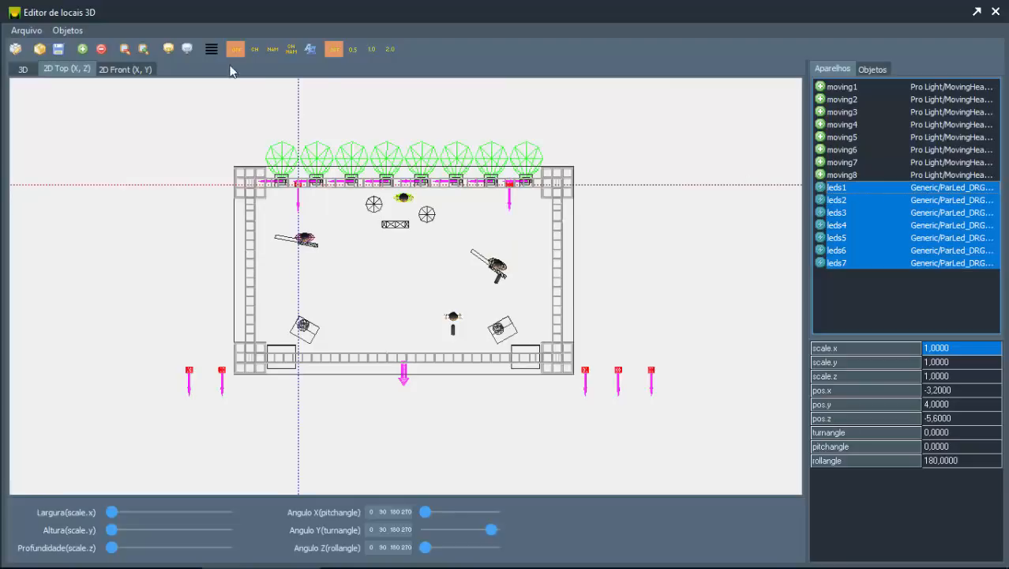
{"action": "left_click", "coordinate": [211, 49]}
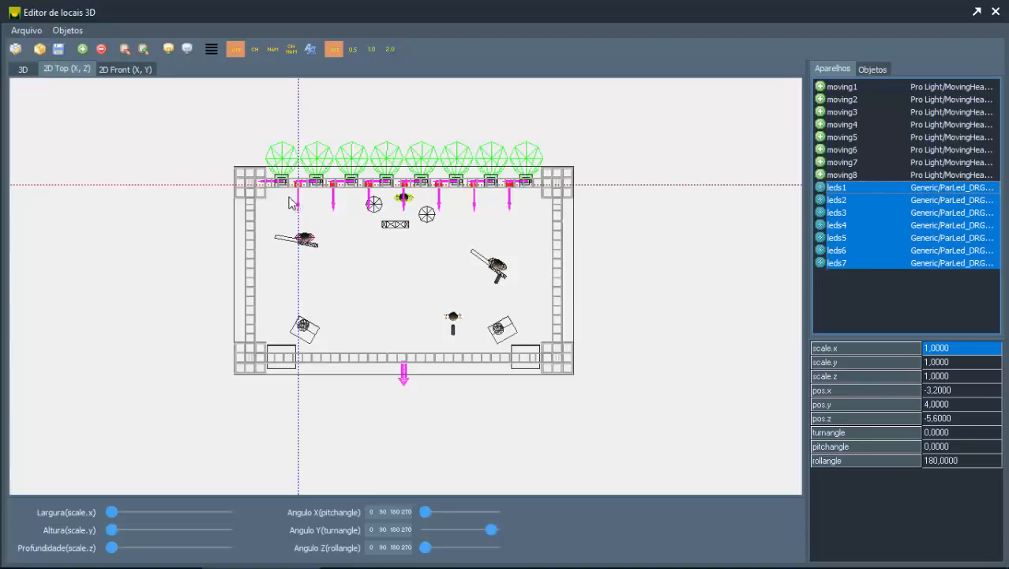
{"action": "left_click", "coordinate": [124, 70]}
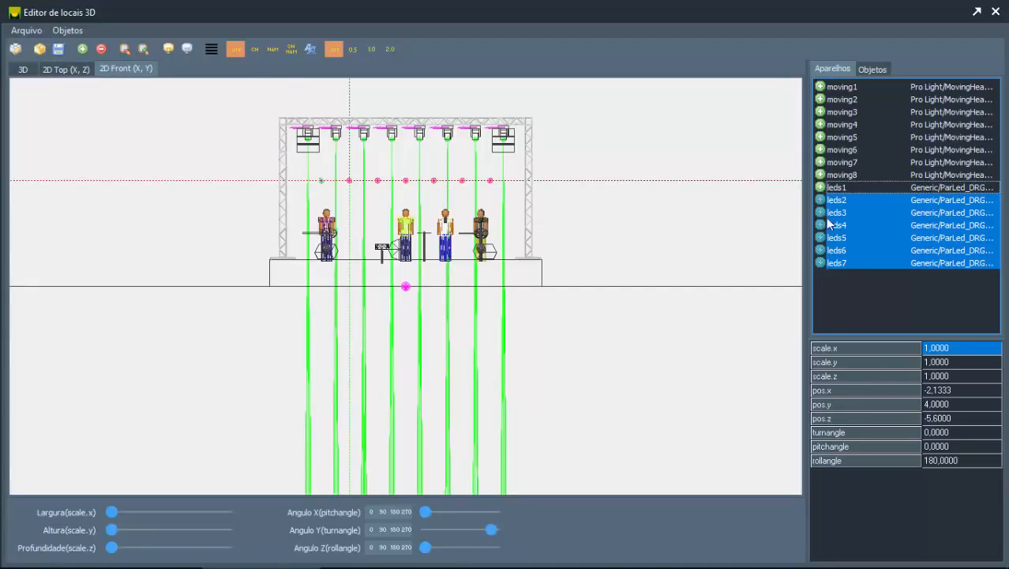
{"action": "left_click", "coordinate": [842, 188]}
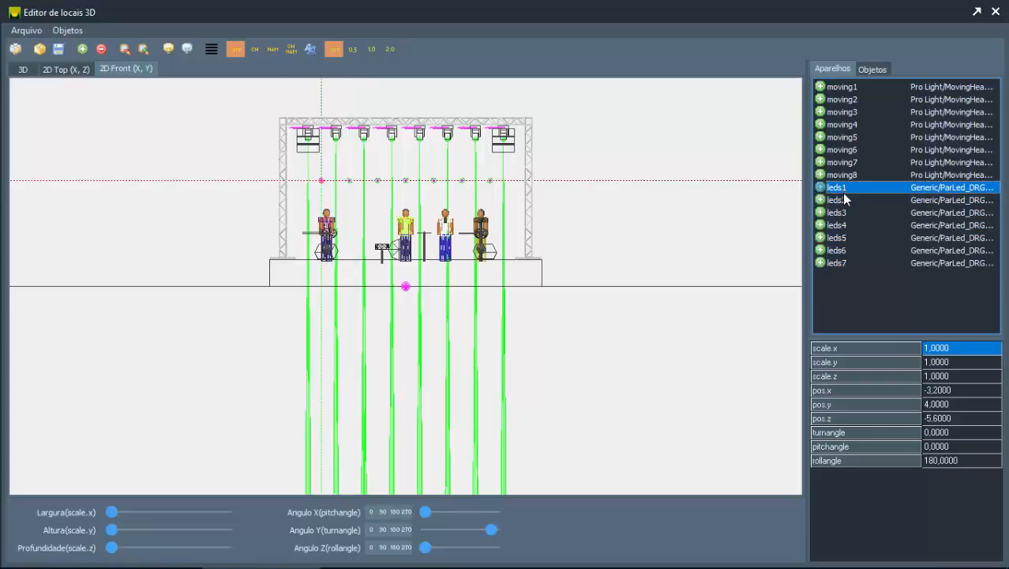
{"action": "left_click", "coordinate": [839, 261], "text": "shift"}
{"action": "left_click", "coordinate": [641, 402]}
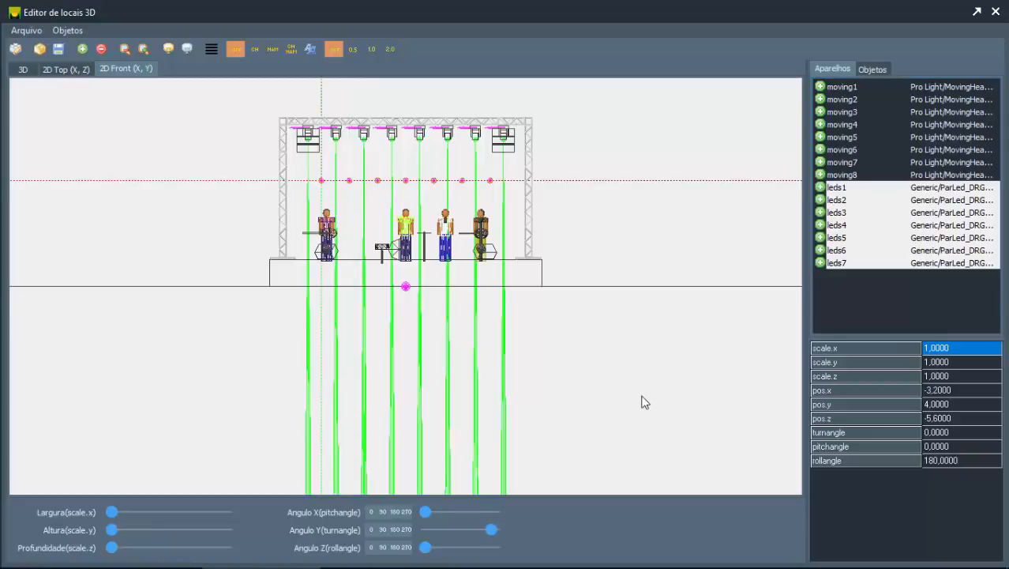
{"action": "key", "text": "Up"}
{"action": "key", "text": "Up"}
{"action": "key", "text": "Up"}
{"action": "key", "text": "Up"}
{"action": "key", "text": "Up"}
{"action": "key", "text": "Up"}
{"action": "key", "text": "Up"}
{"action": "key", "text": "Up"}
{"action": "key", "text": "Up"}
{"action": "key", "text": "Up"}
{"action": "key", "text": "Up"}
{"action": "key", "text": "Up"}
{"action": "key", "text": "Up"}
{"action": "key", "text": "Up"}
{"action": "key", "text": "Up"}
{"action": "key", "text": "Up"}
{"action": "key", "text": "Up"}
{"action": "key", "text": "Up"}
{"action": "key", "text": "Up"}
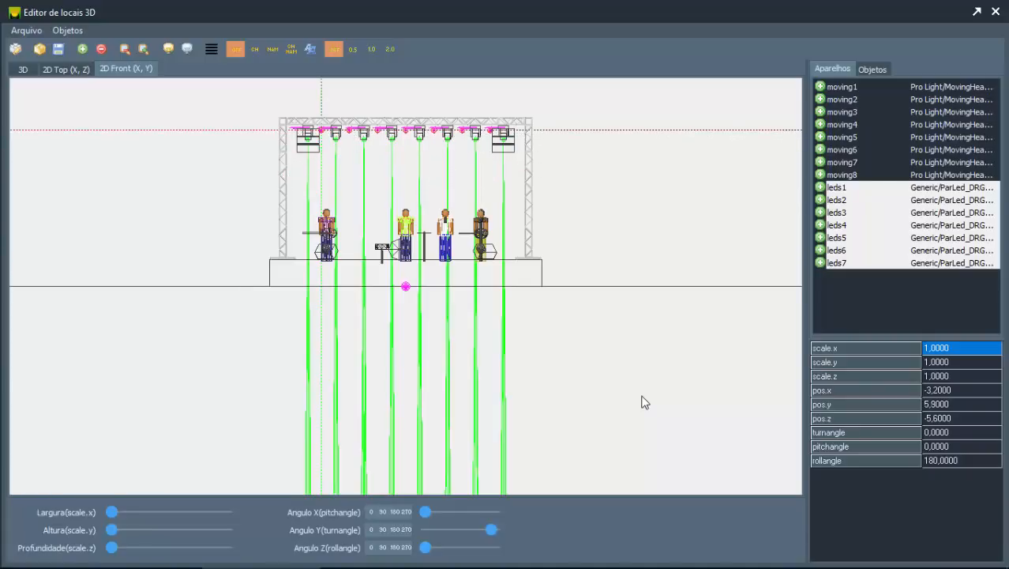
{"action": "key", "text": "Up"}
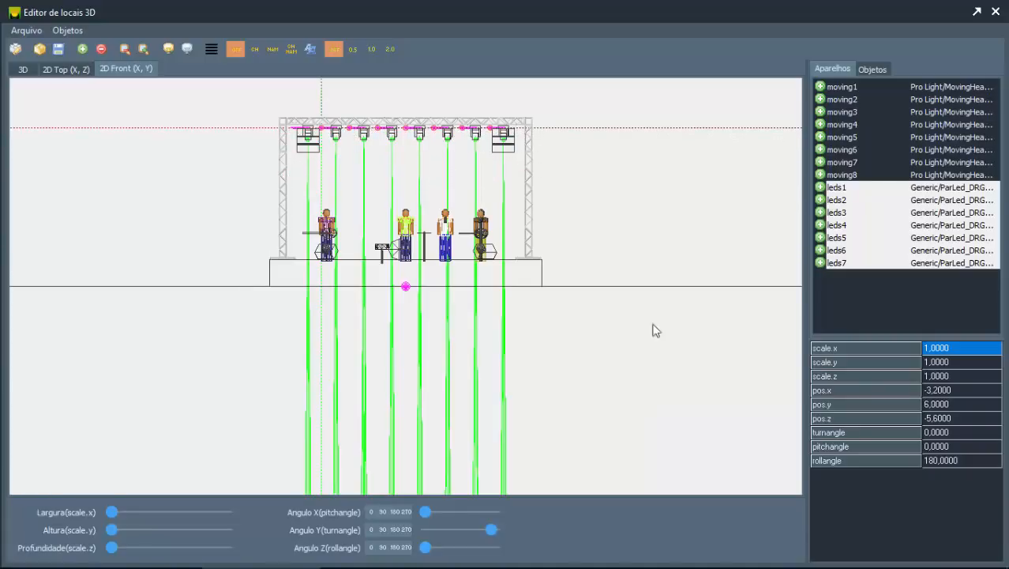
Step: Aim fixtures leds1 through leds7 down at the stage with rollangle 0 and pitchangle 311, using the 3D view
{"action": "left_click", "coordinate": [24, 70]}
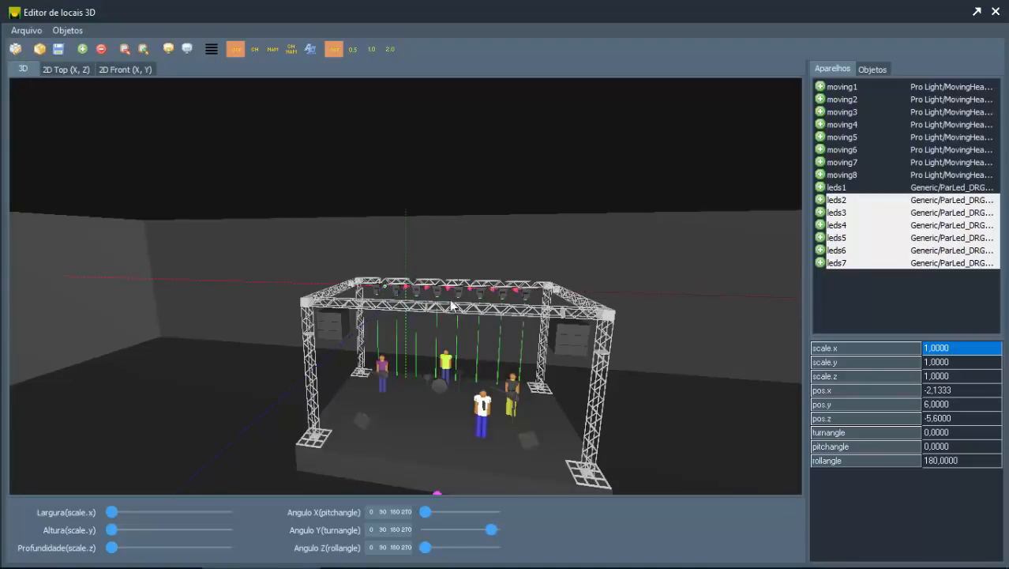
{"action": "left_click_drag", "start_coordinate": [475, 307], "coordinate": [649, 222]}
{"action": "left_click_drag", "start_coordinate": [681, 267], "coordinate": [759, 253]}
{"action": "left_click", "coordinate": [837, 187]}
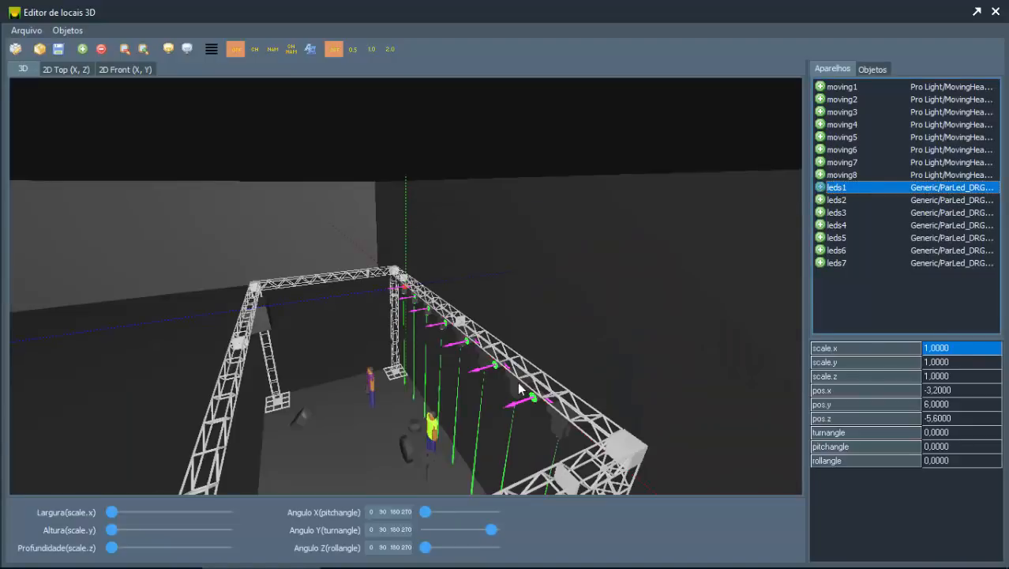
{"action": "left_click_drag", "start_coordinate": [516, 399], "coordinate": [512, 389]}
{"action": "left_click", "coordinate": [839, 264], "text": "shift"}
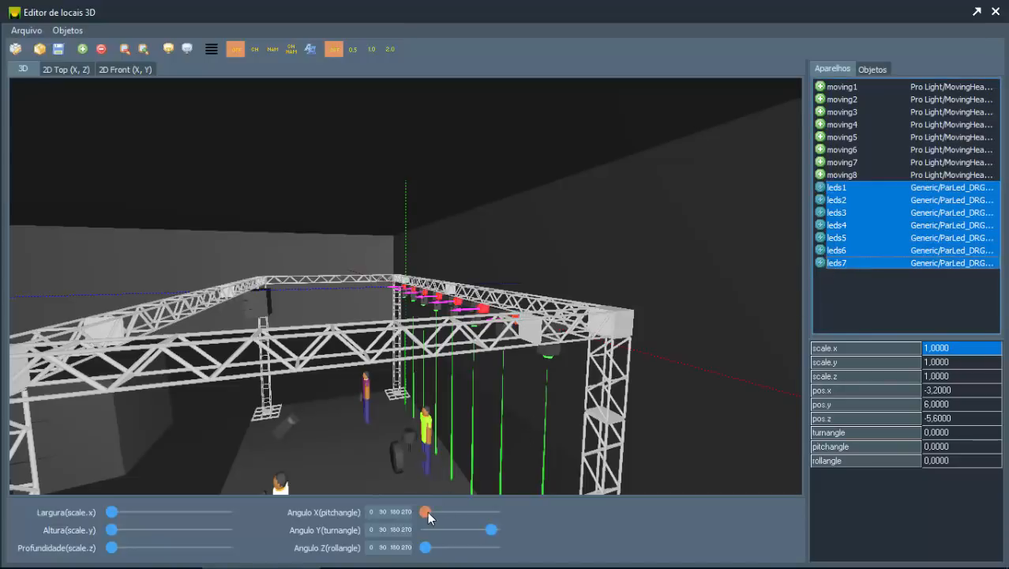
{"action": "left_click_drag", "start_coordinate": [427, 511], "coordinate": [488, 519]}
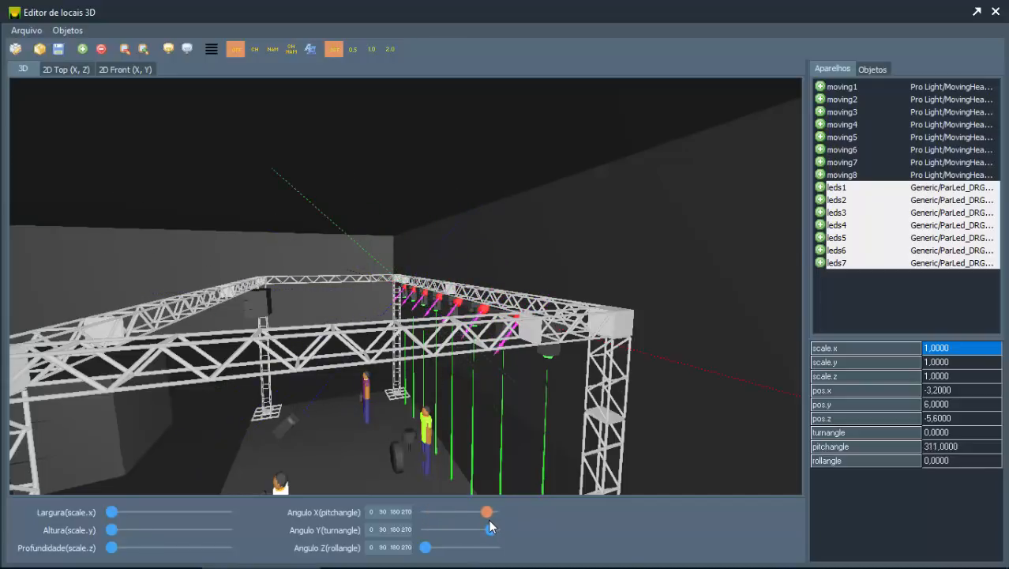
{"action": "left_click", "coordinate": [880, 292]}
Step: Select the middle fixture leds4 and tilt it more steeply, to pitchangle 278
{"action": "left_click", "coordinate": [846, 214]}
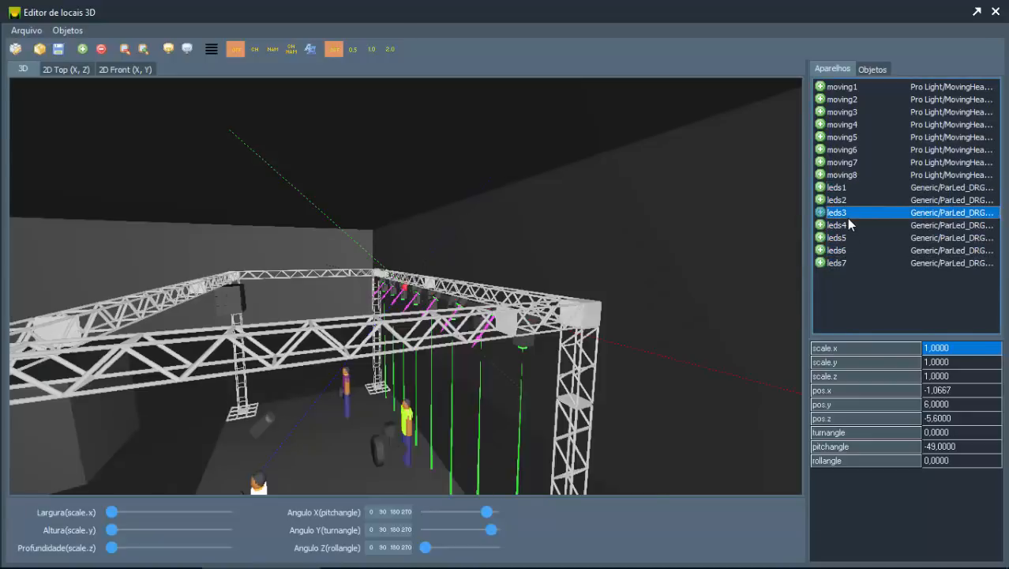
{"action": "left_click_drag", "start_coordinate": [266, 355], "coordinate": [310, 356]}
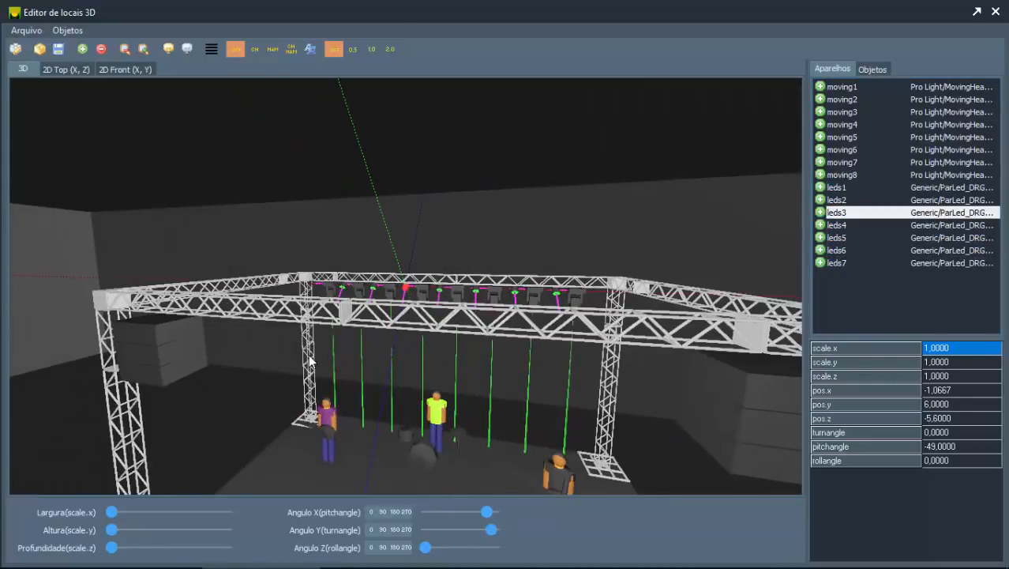
{"action": "left_click", "coordinate": [842, 225]}
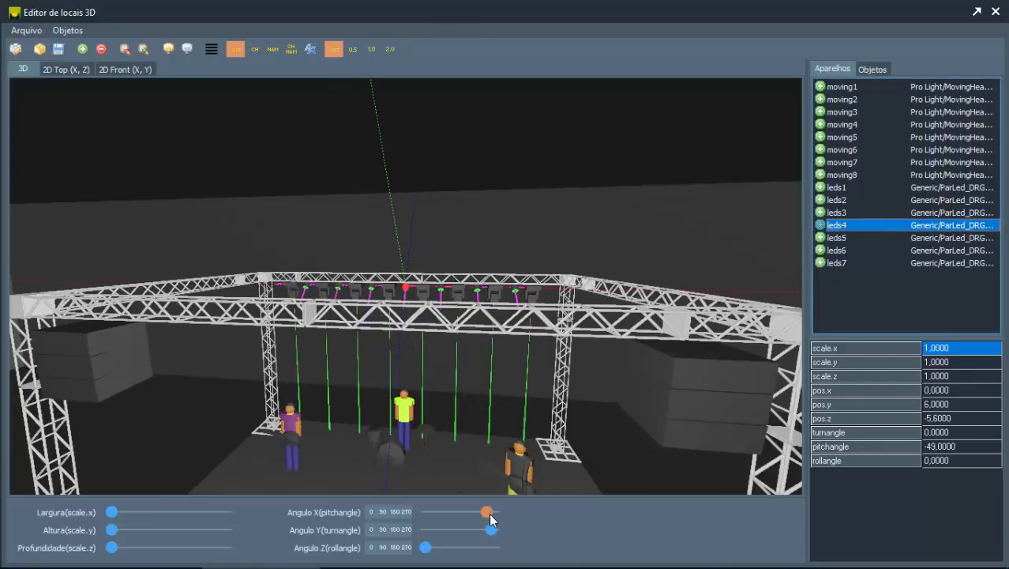
{"action": "left_click_drag", "start_coordinate": [486, 512], "coordinate": [481, 514]}
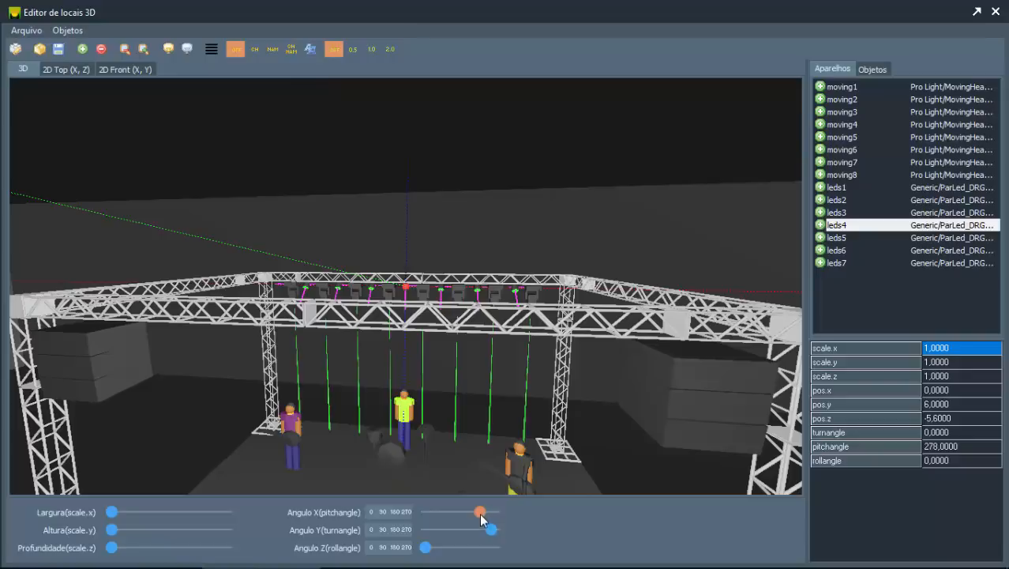
Step: Examine the LED and moving-head fixtures on the rear truss and the whole stage from several angles in 3D
{"action": "left_click_drag", "start_coordinate": [527, 461], "coordinate": [491, 451]}
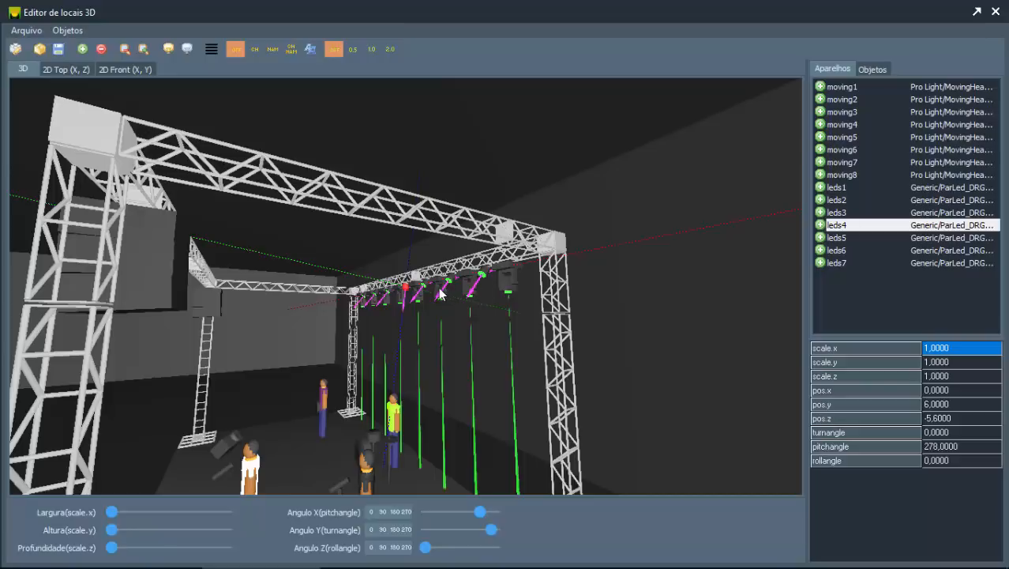
{"action": "left_click_drag", "start_coordinate": [419, 376], "coordinate": [483, 400]}
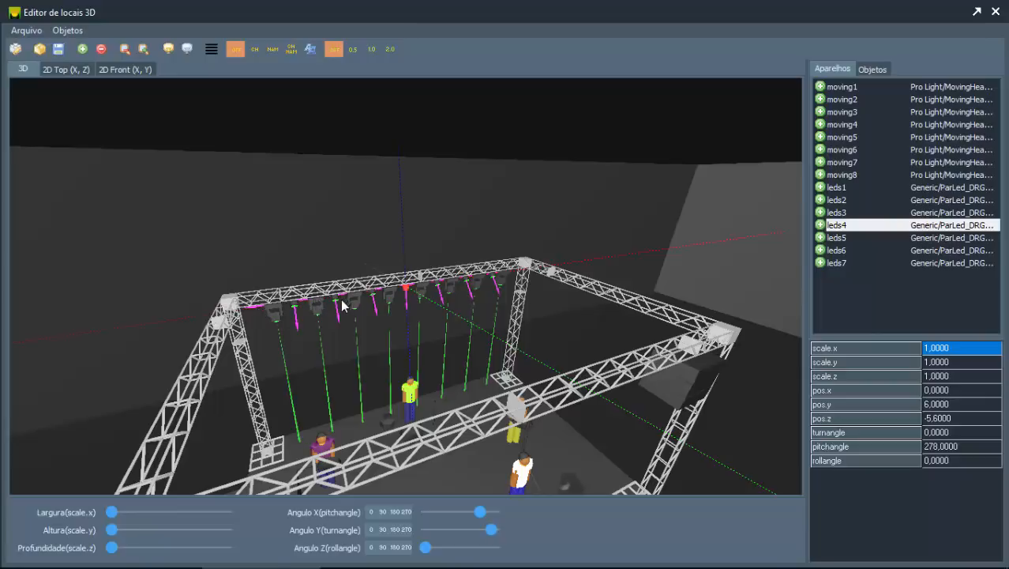
{"action": "scroll", "coordinate": [345, 336], "scroll_direction": "up", "scroll_amount": 1}
{"action": "scroll", "coordinate": [345, 337], "scroll_direction": "down", "scroll_amount": 2}
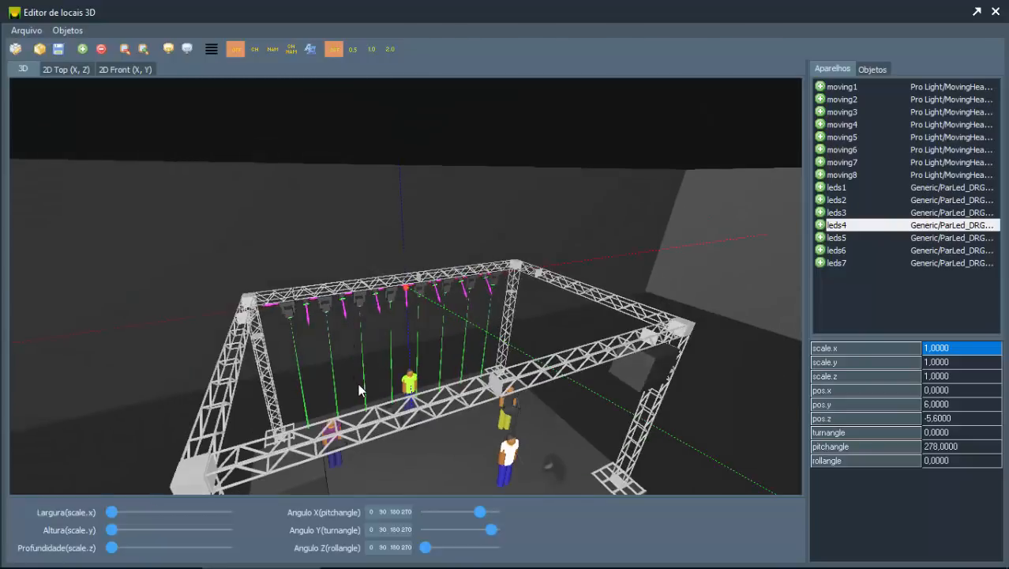
{"action": "left_click_drag", "start_coordinate": [358, 385], "coordinate": [349, 347]}
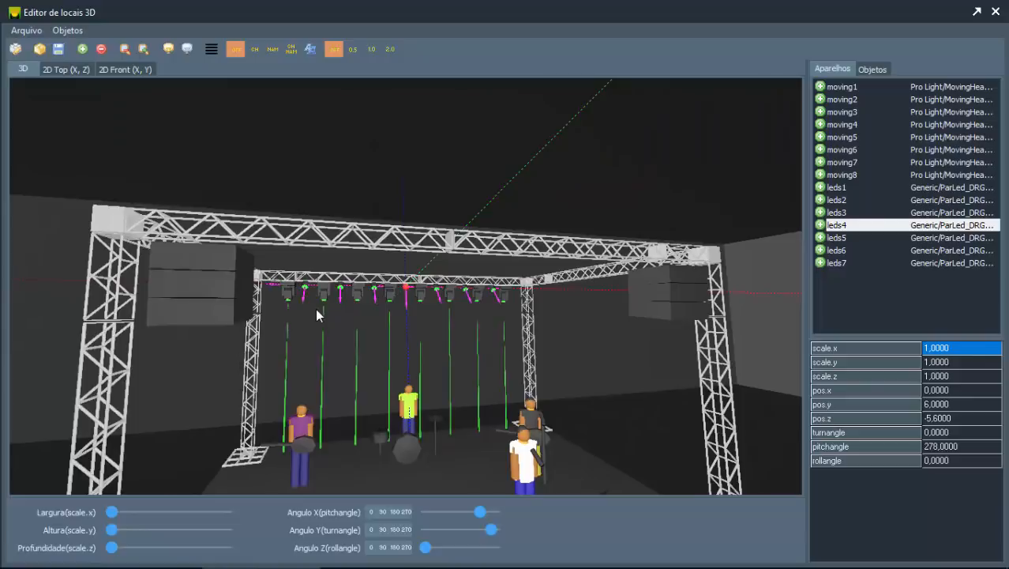
{"action": "left_click_drag", "start_coordinate": [315, 308], "coordinate": [327, 321]}
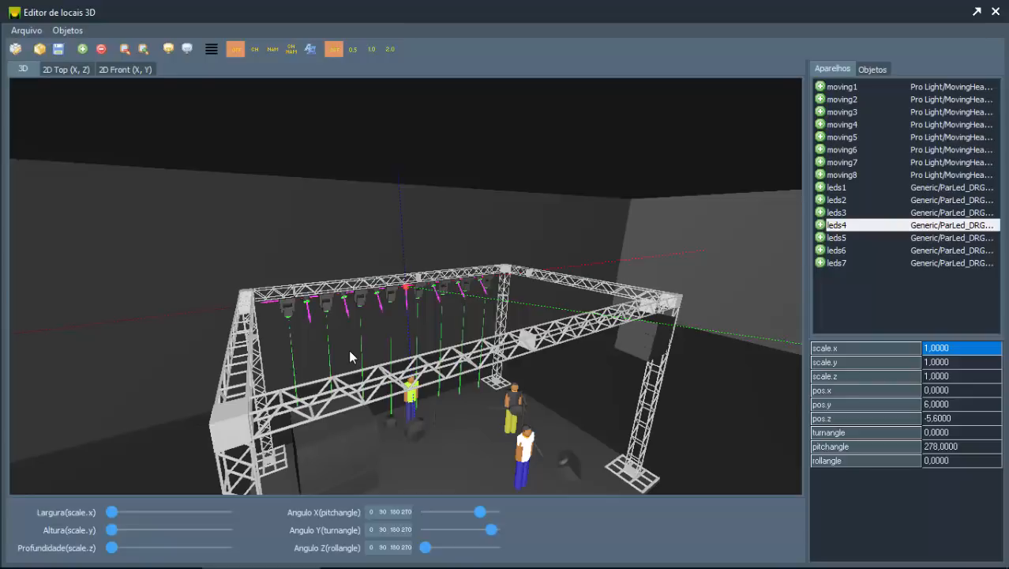
{"action": "scroll", "coordinate": [350, 357], "scroll_direction": "down", "scroll_amount": 4}
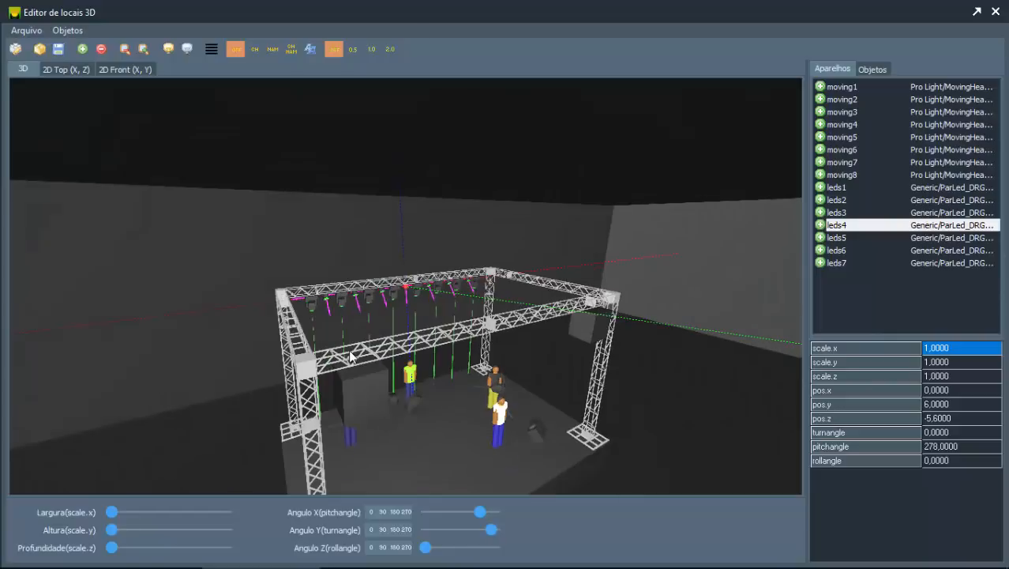
{"action": "scroll", "coordinate": [373, 373], "scroll_direction": "down", "scroll_amount": 5}
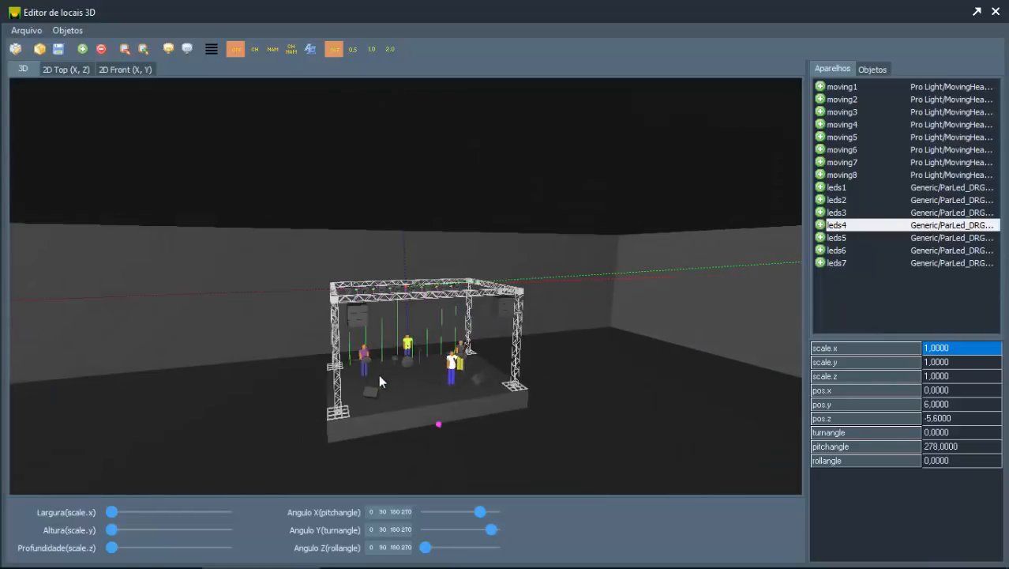
Step: Take a last look at the stage from the front and close the 3D location editor
{"action": "mouse_move", "coordinate": [385, 377]}
{"action": "left_mouse_down"}
{"action": "mouse_move", "coordinate": [363, 383]}
{"action": "mouse_move", "coordinate": [387, 359]}
{"action": "left_mouse_up"}
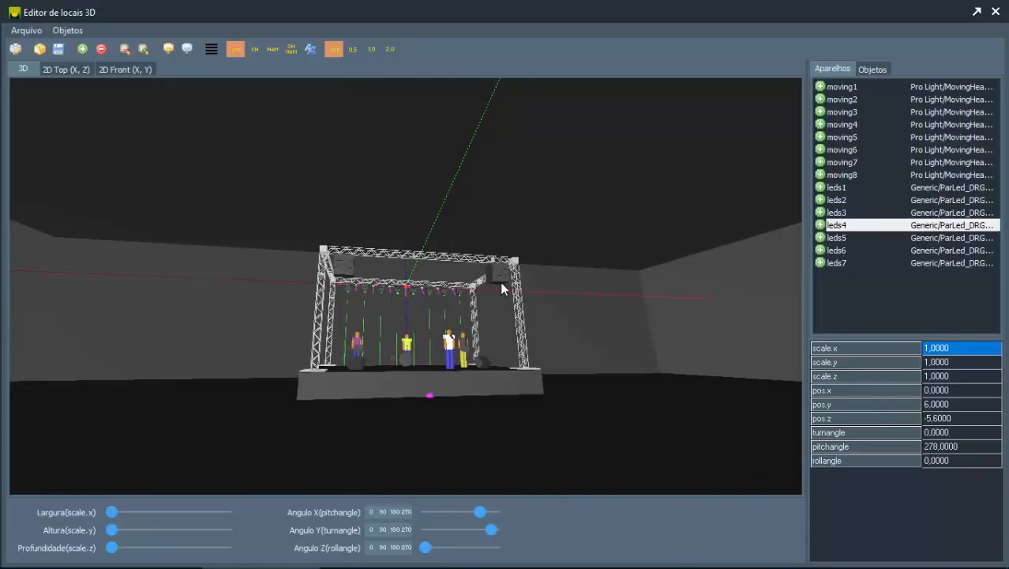
{"action": "left_click", "coordinate": [996, 12]}
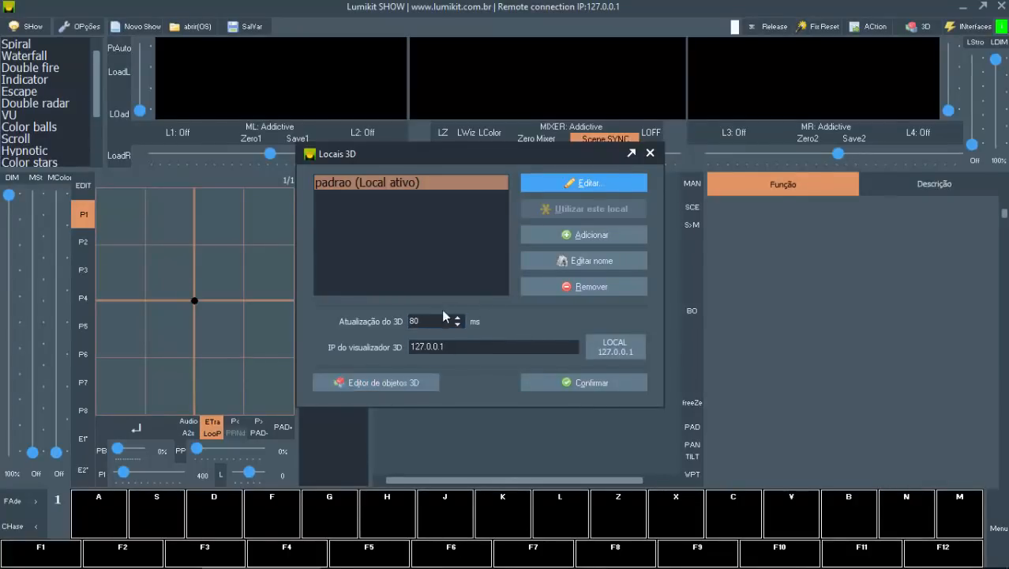
Step: Try 200 ms and 50 ms as the 3D update interval and return it to 80 ms
{"action": "double_click", "coordinate": [419, 321]}
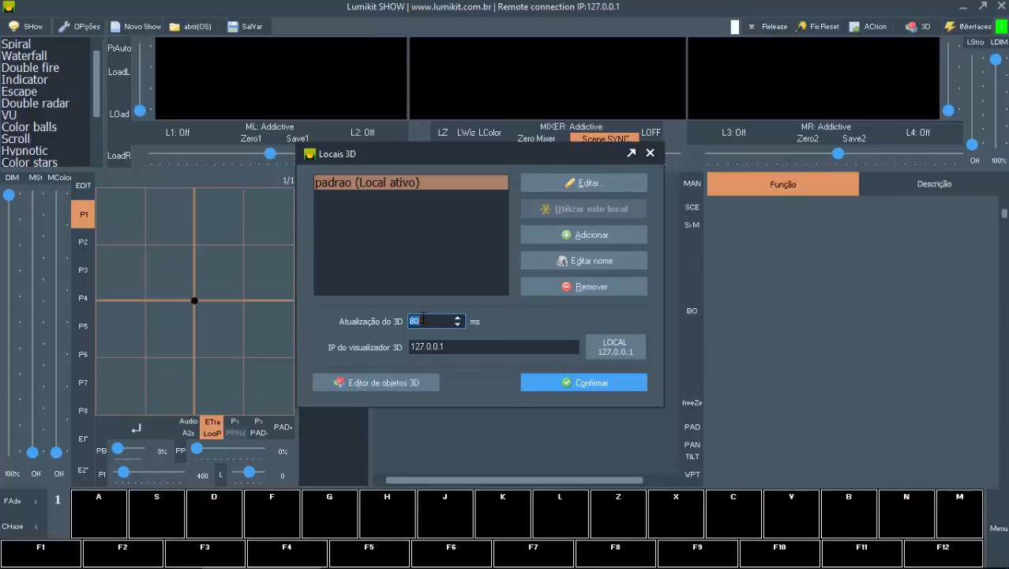
{"action": "type", "text": "200"}
{"action": "key", "text": "BackSpace"}
{"action": "key", "text": "BackSpace"}
{"action": "key", "text": "BackSpace"}
{"action": "type", "text": "50"}
{"action": "key", "text": "BackSpace"}
{"action": "key", "text": "BackSpace"}
{"action": "type", "text": "80"}
{"action": "key", "text": "Tab"}
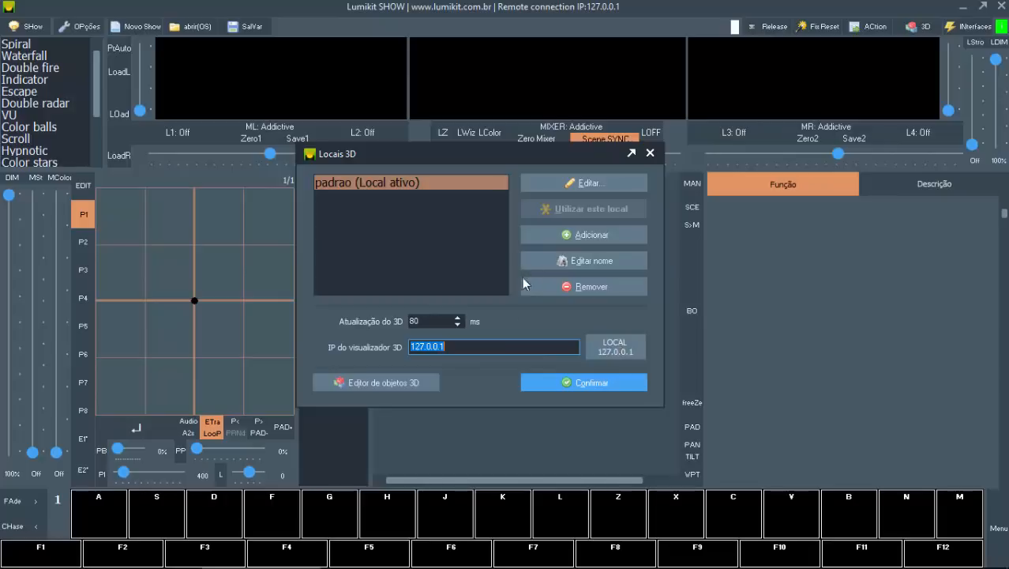
Step: Keep 127.0.0.1 as the 3D visualizer IP and confirm the 3D locations settings
{"action": "left_click", "coordinate": [482, 345]}
{"action": "left_click_drag", "start_coordinate": [410, 346], "coordinate": [454, 337]}
{"action": "left_click", "coordinate": [566, 384]}
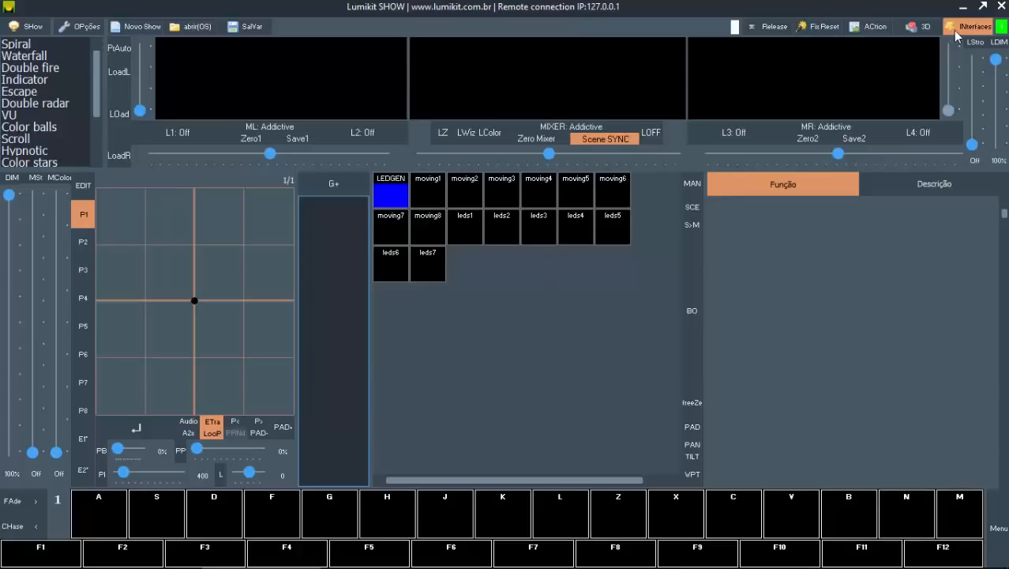
Step: Run the external 3D visualizer
{"action": "left_click", "coordinate": [956, 30]}
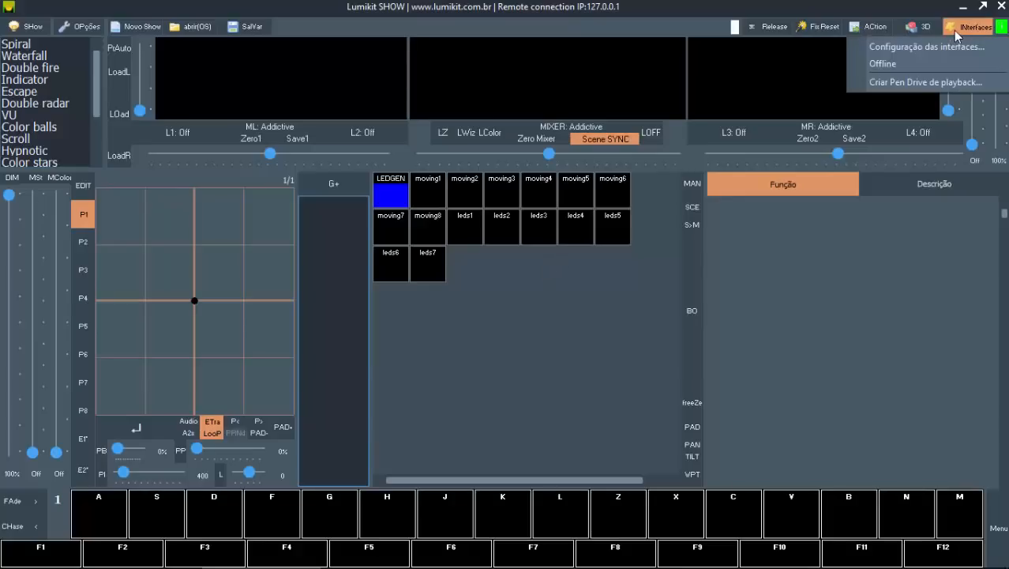
{"action": "left_click", "coordinate": [926, 29]}
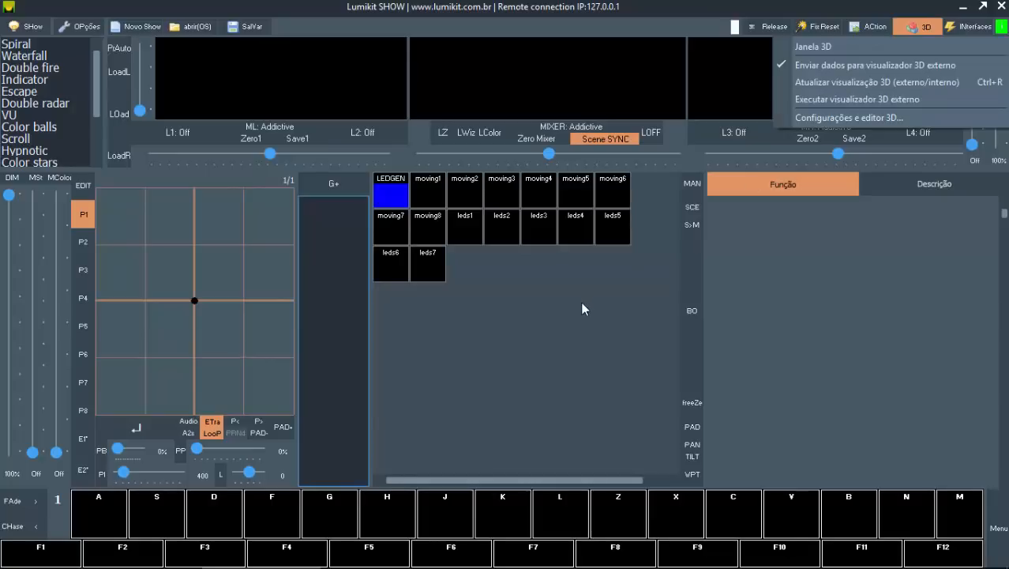
{"action": "left_click", "coordinate": [819, 104]}
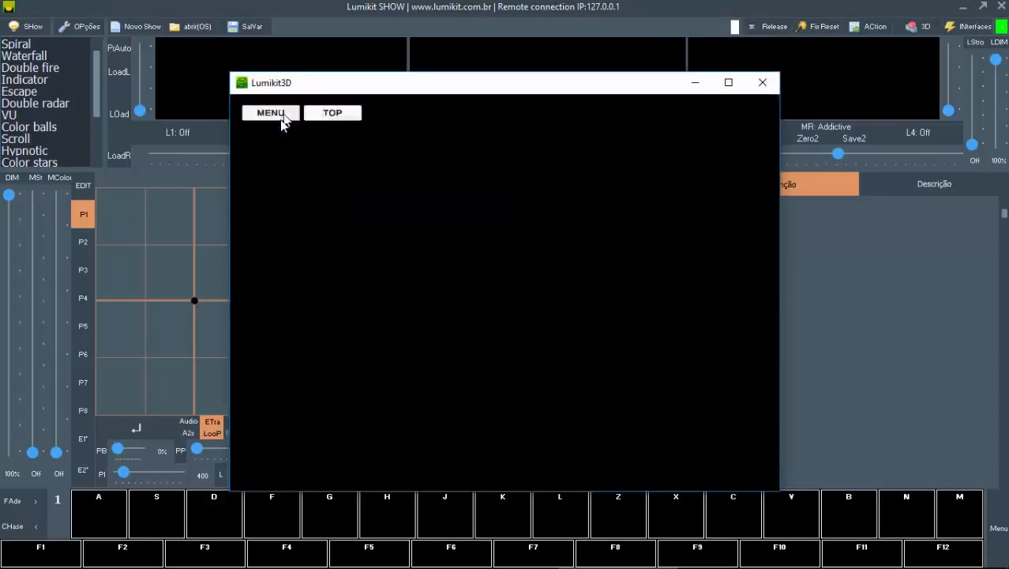
Step: Shrink the Lumikit3D window and move it off most of the fixture grid
{"action": "left_click_drag", "start_coordinate": [293, 88], "coordinate": [306, 84]}
{"action": "left_click_drag", "start_coordinate": [529, 82], "coordinate": [432, 48]}
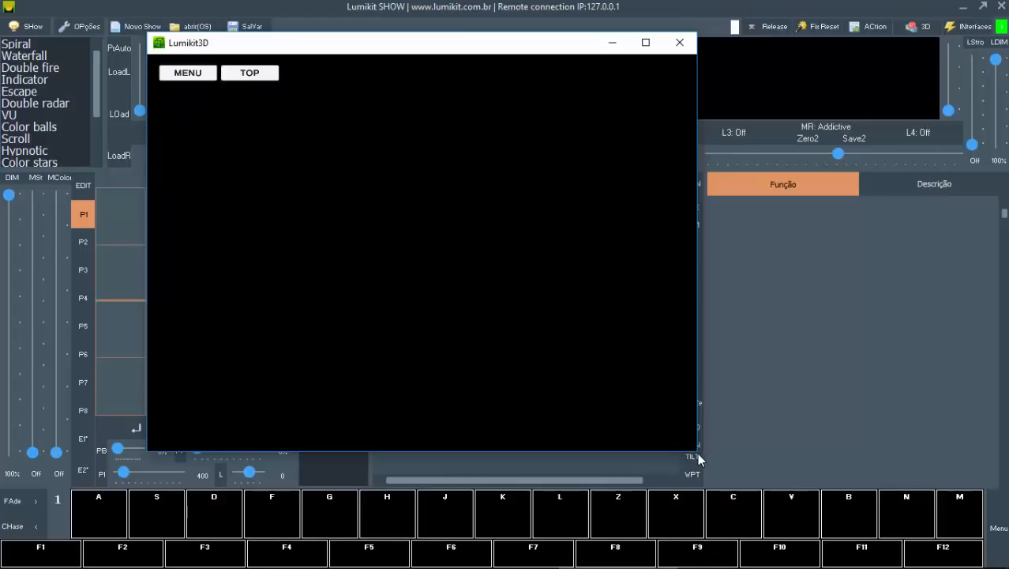
{"action": "left_click_drag", "start_coordinate": [698, 454], "coordinate": [612, 354]}
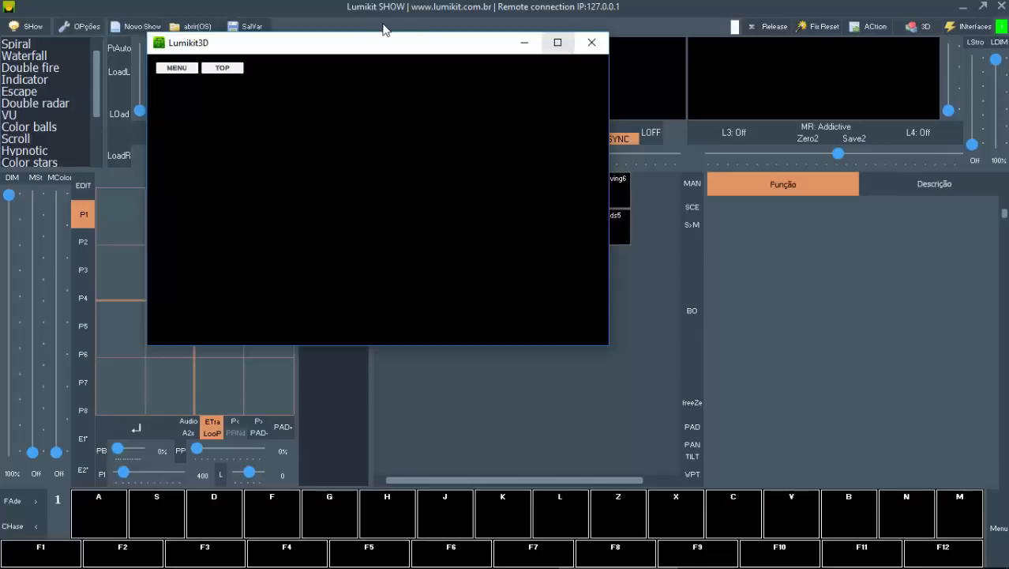
{"action": "left_click_drag", "start_coordinate": [366, 49], "coordinate": [707, 100]}
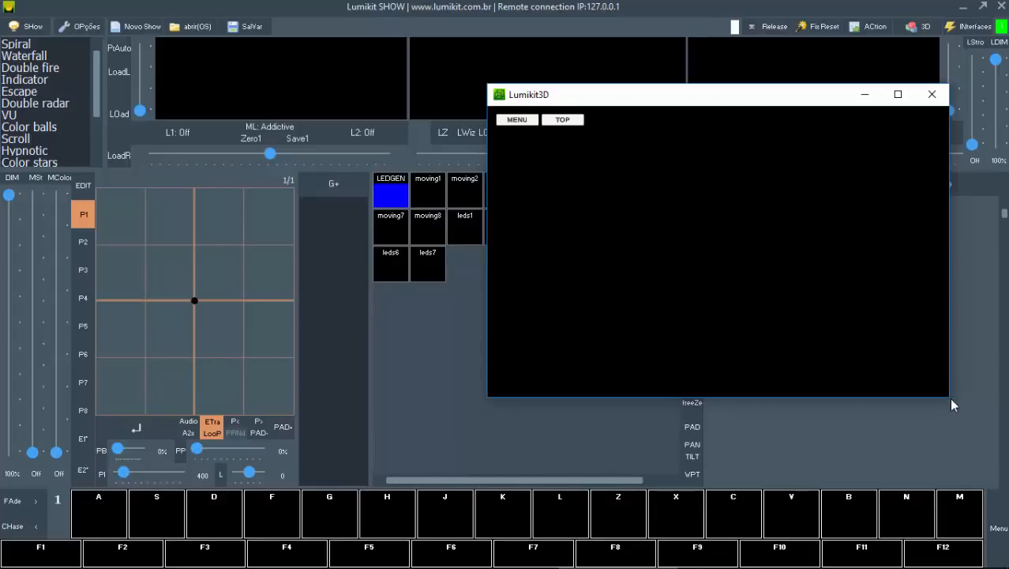
{"action": "left_click_drag", "start_coordinate": [950, 404], "coordinate": [880, 352]}
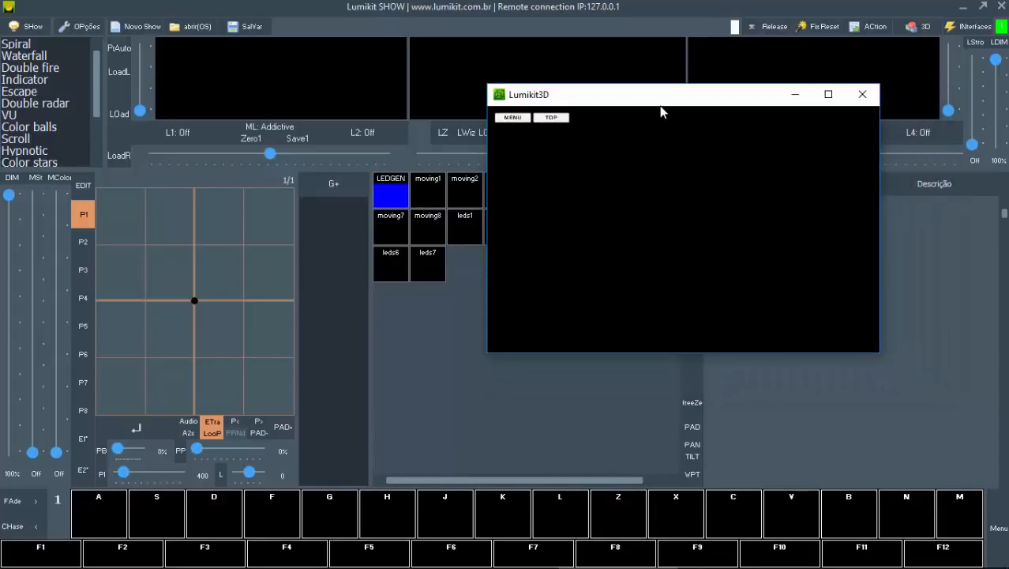
{"action": "left_click_drag", "start_coordinate": [659, 104], "coordinate": [693, 103]}
{"action": "left_click", "coordinate": [534, 11]}
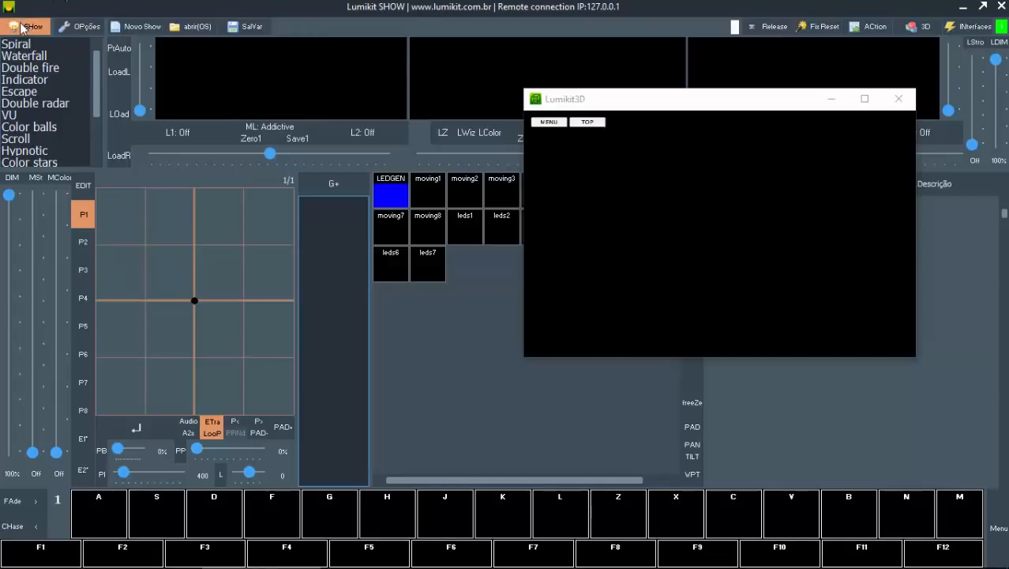
{"action": "left_click_drag", "start_coordinate": [578, 103], "coordinate": [644, 147]}
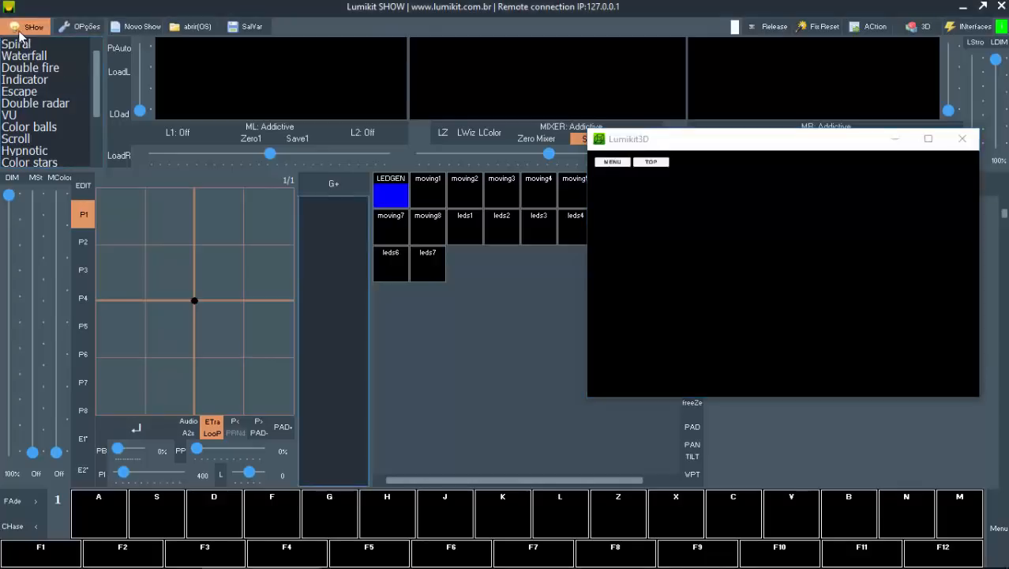
Step: Open and confirm the show configuration to load the stage in the external visualizer, and move its window over the pan/tilt grid
{"action": "left_click", "coordinate": [21, 32]}
{"action": "left_click_drag", "start_coordinate": [644, 147], "coordinate": [584, 96]}
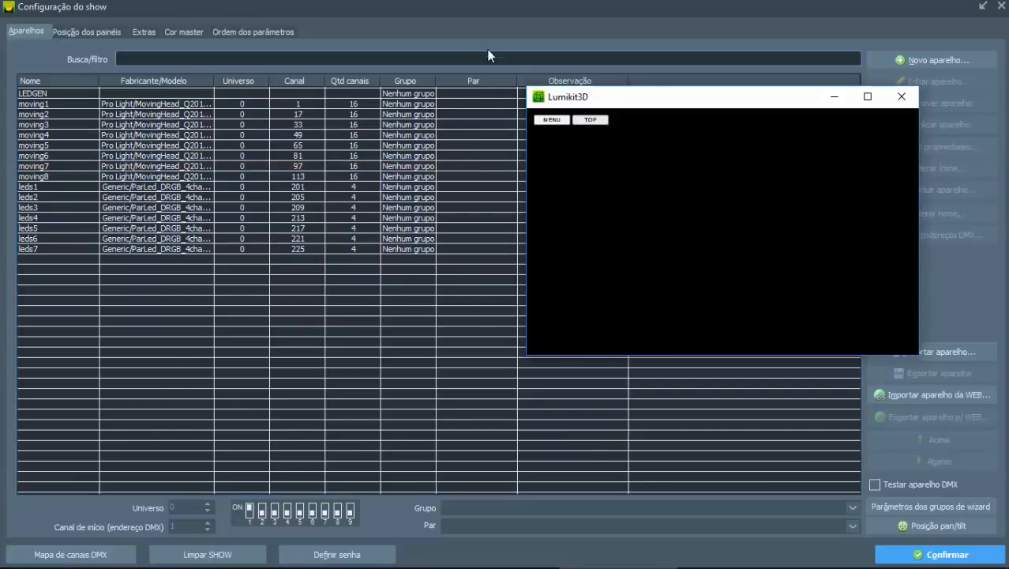
{"action": "left_click", "coordinate": [451, 13]}
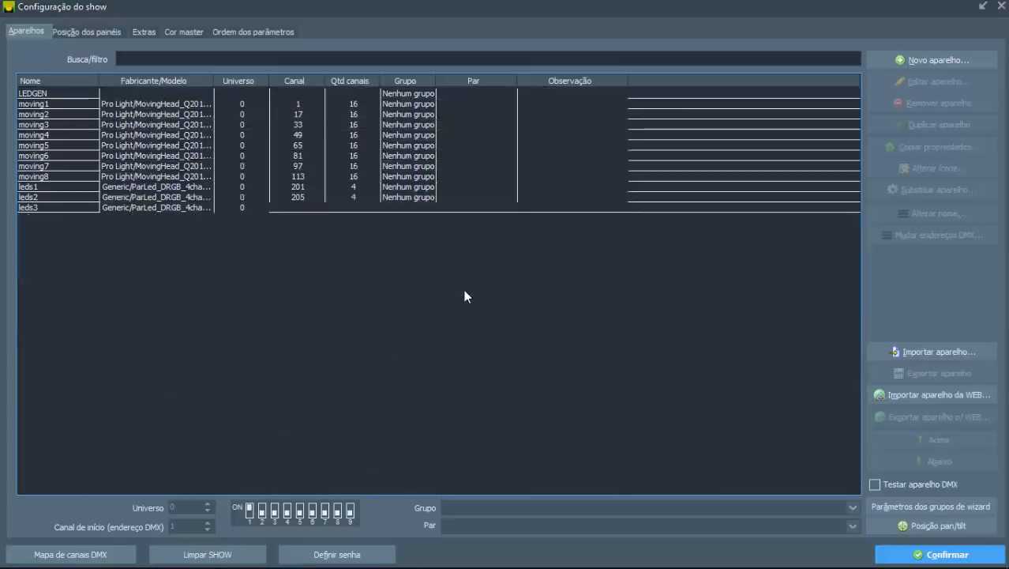
{"action": "left_click_drag", "start_coordinate": [711, 99], "coordinate": [741, 101]}
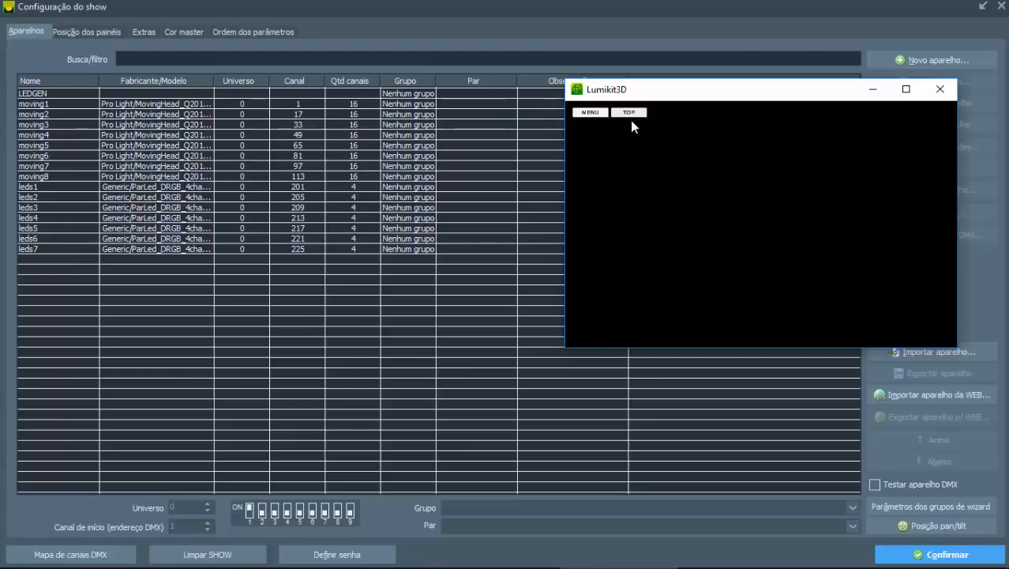
{"action": "left_click_drag", "start_coordinate": [677, 99], "coordinate": [623, 139]}
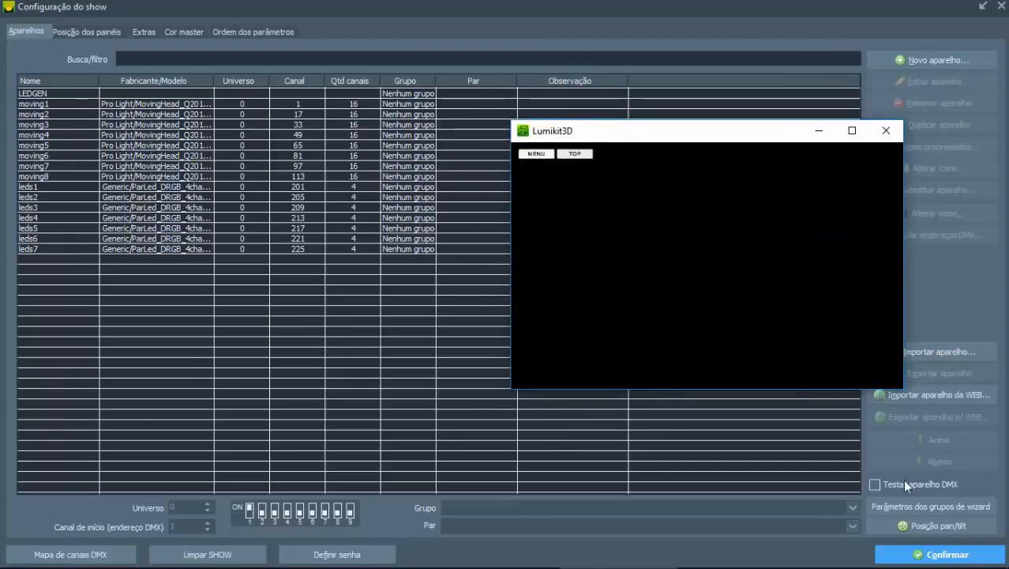
{"action": "left_click", "coordinate": [913, 553]}
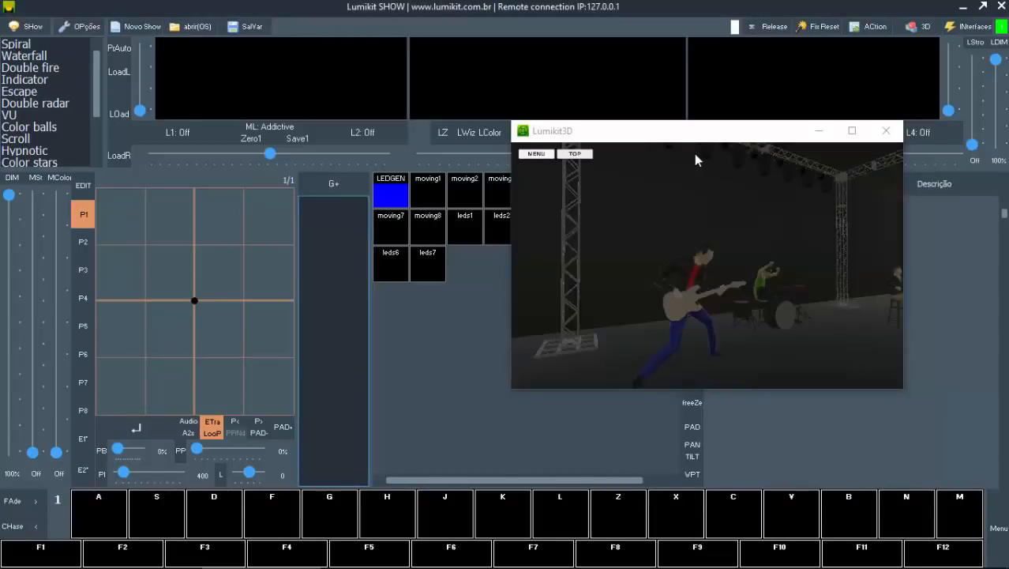
{"action": "left_click_drag", "start_coordinate": [687, 131], "coordinate": [698, 197]}
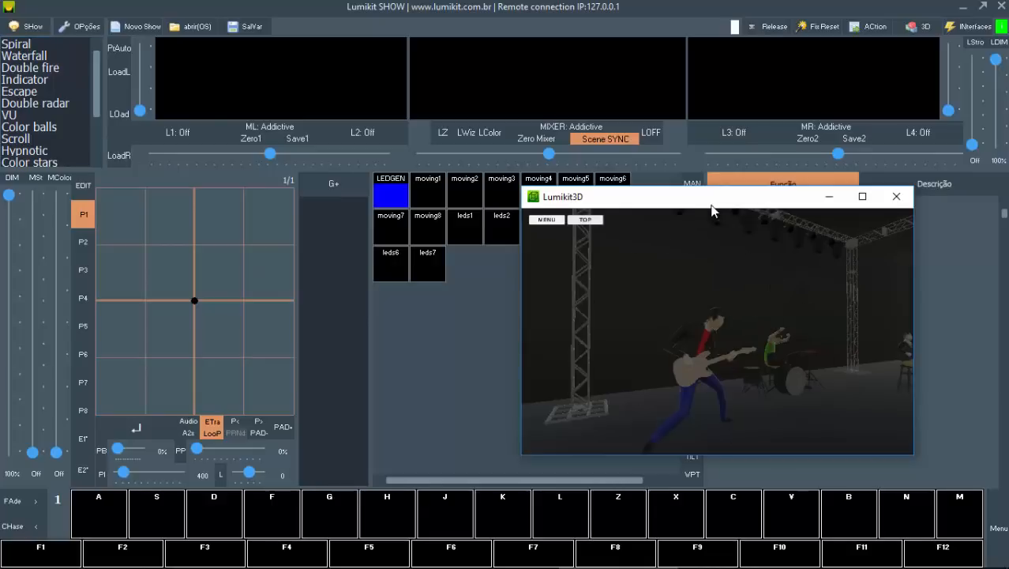
{"action": "left_click_drag", "start_coordinate": [712, 209], "coordinate": [638, 279]}
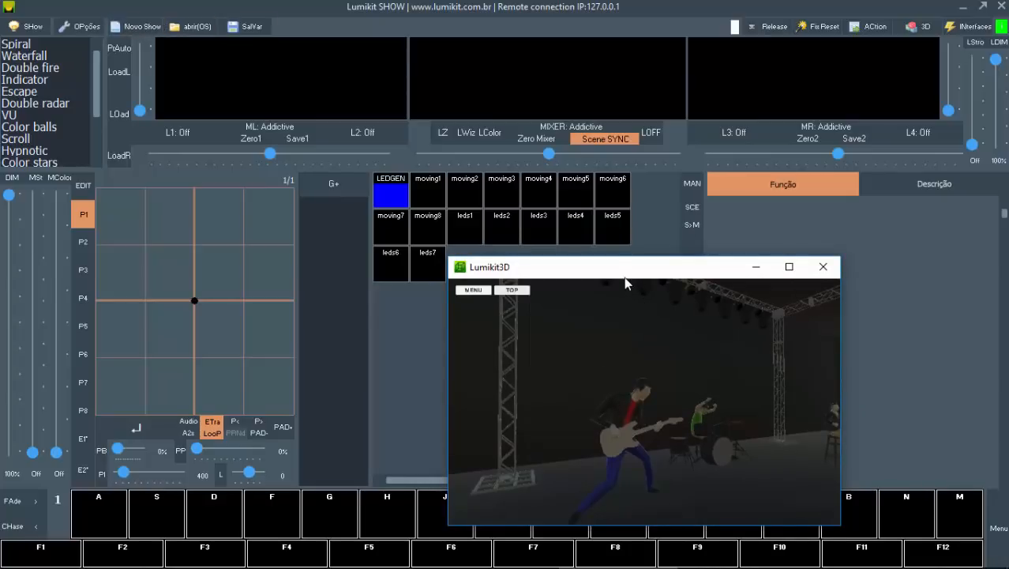
{"action": "left_click_drag", "start_coordinate": [625, 278], "coordinate": [237, 285]}
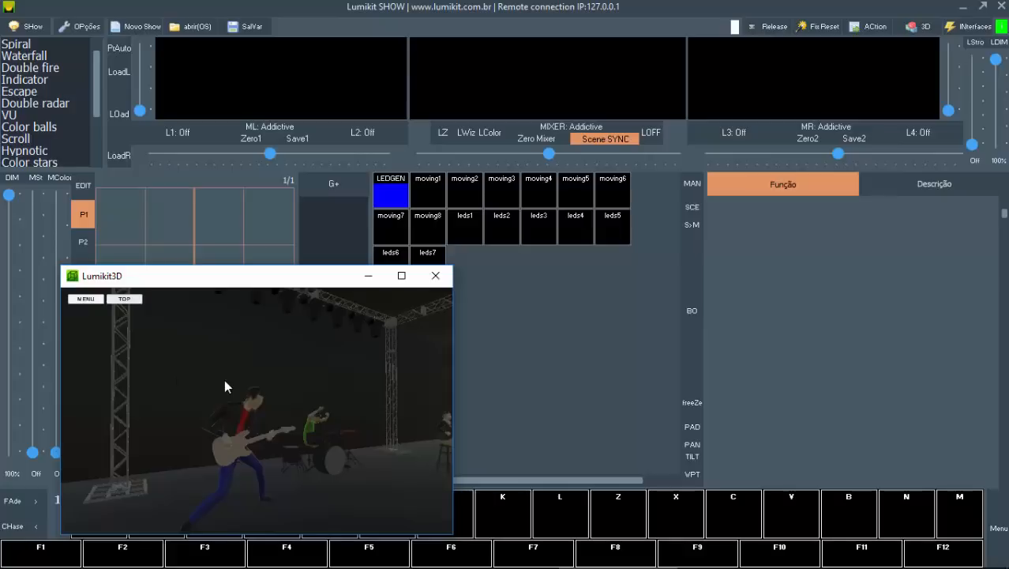
Step: Close the external 3D visualizer, run it again and place its window over the pan/tilt grid
{"action": "left_click", "coordinate": [436, 275]}
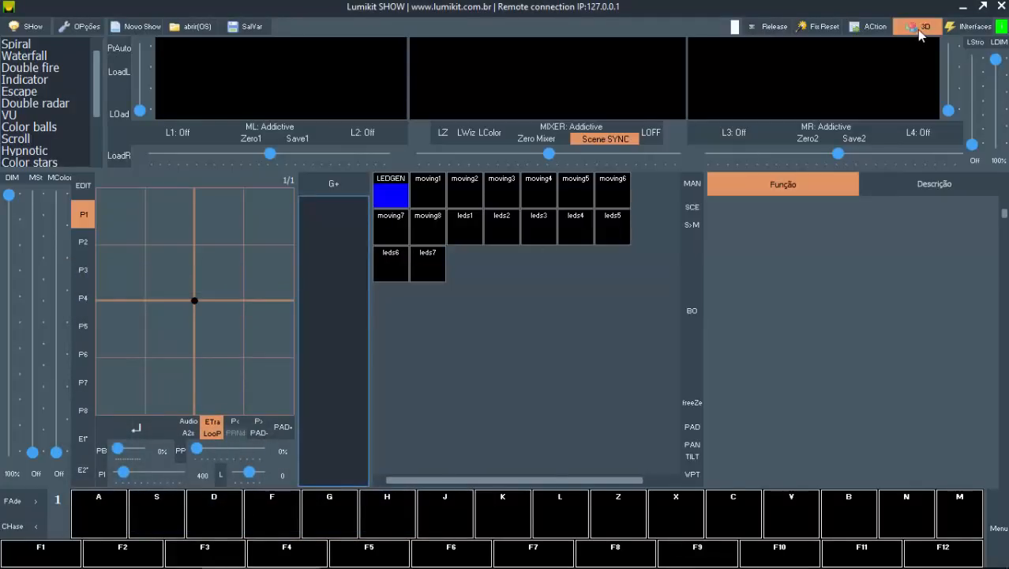
{"action": "left_click", "coordinate": [917, 30]}
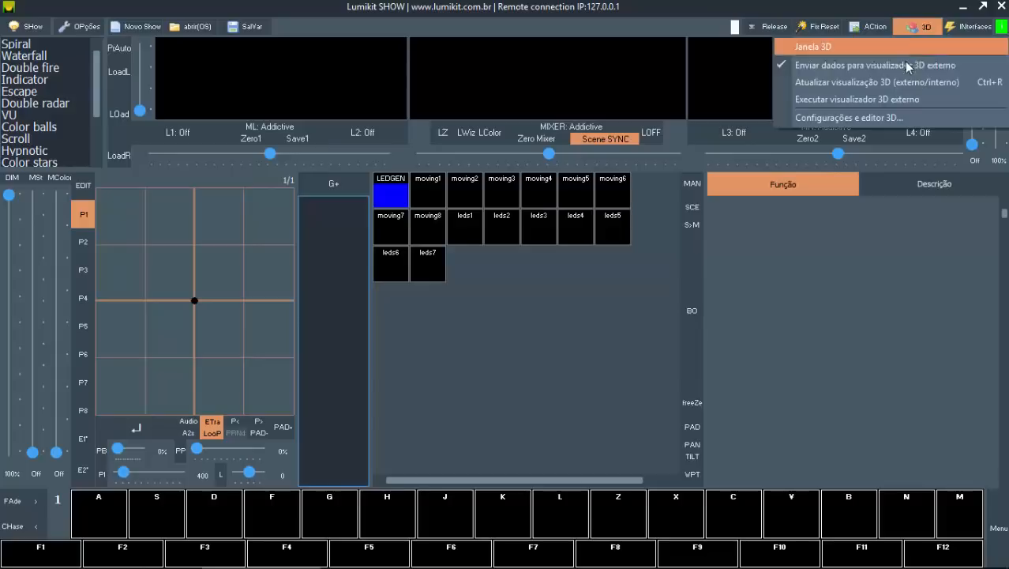
{"action": "left_click", "coordinate": [900, 101]}
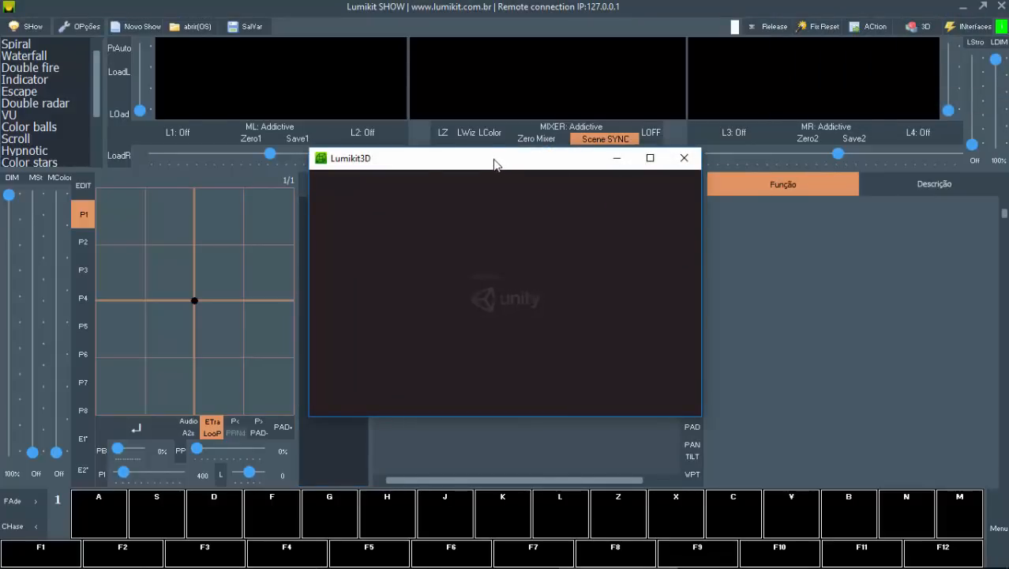
{"action": "left_click_drag", "start_coordinate": [494, 164], "coordinate": [163, 276]}
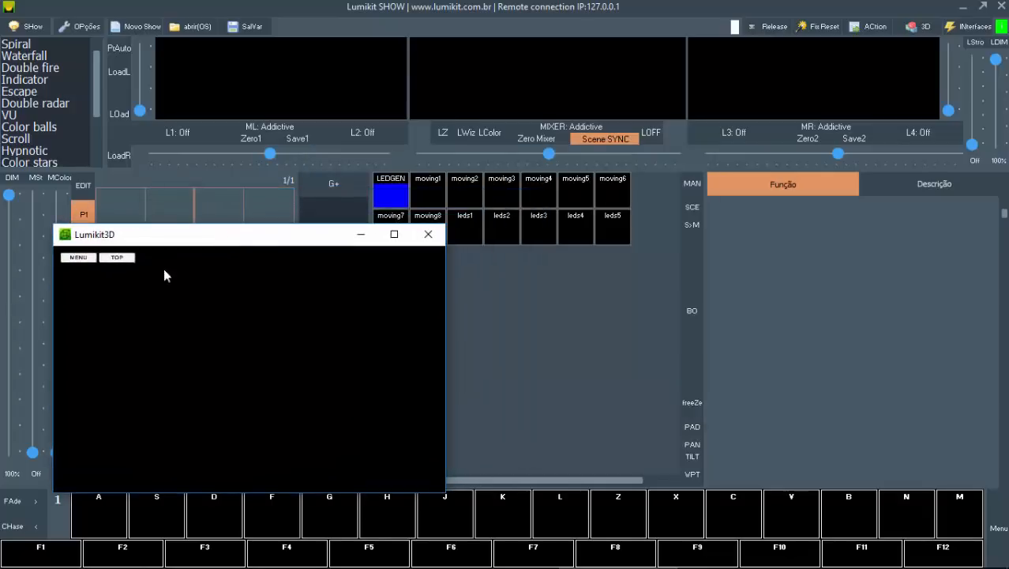
Step: Refresh the 3D visualization and turn the external visualizer's camera to frame the stage and musicians
{"action": "left_click", "coordinate": [917, 27]}
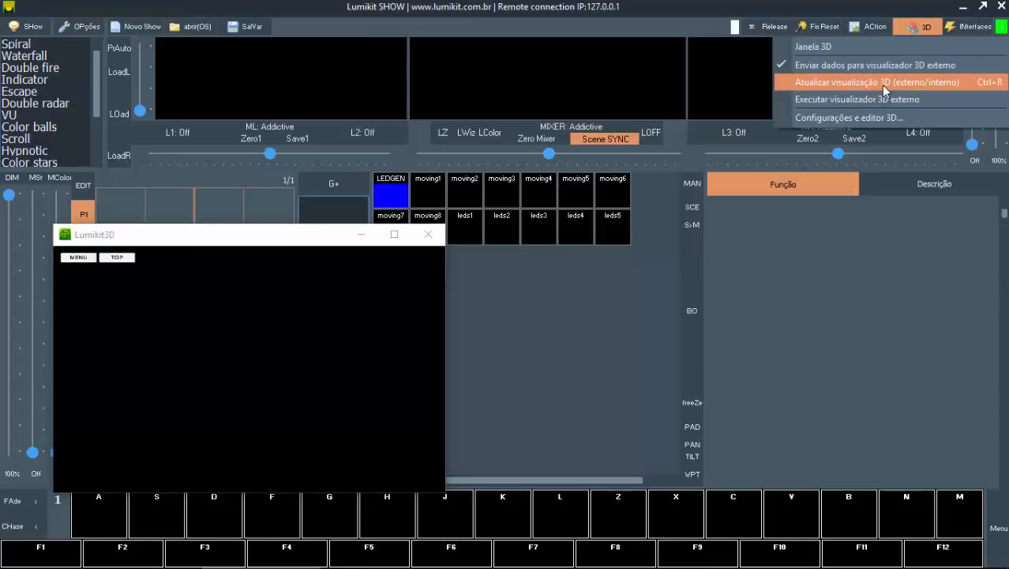
{"action": "left_click", "coordinate": [817, 83]}
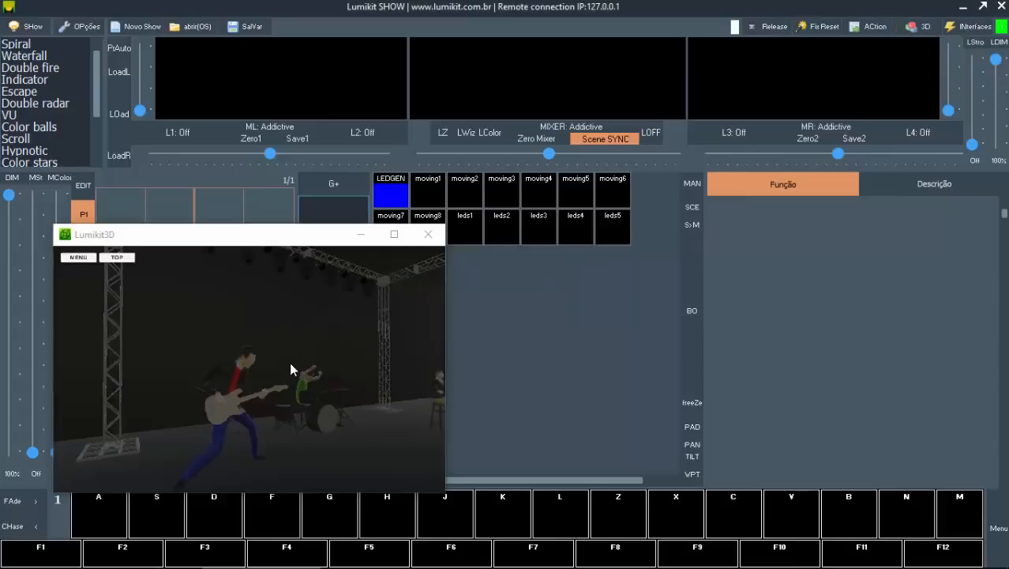
{"action": "left_click", "coordinate": [290, 362]}
{"action": "scroll", "coordinate": [295, 366], "scroll_direction": "down", "scroll_amount": 6}
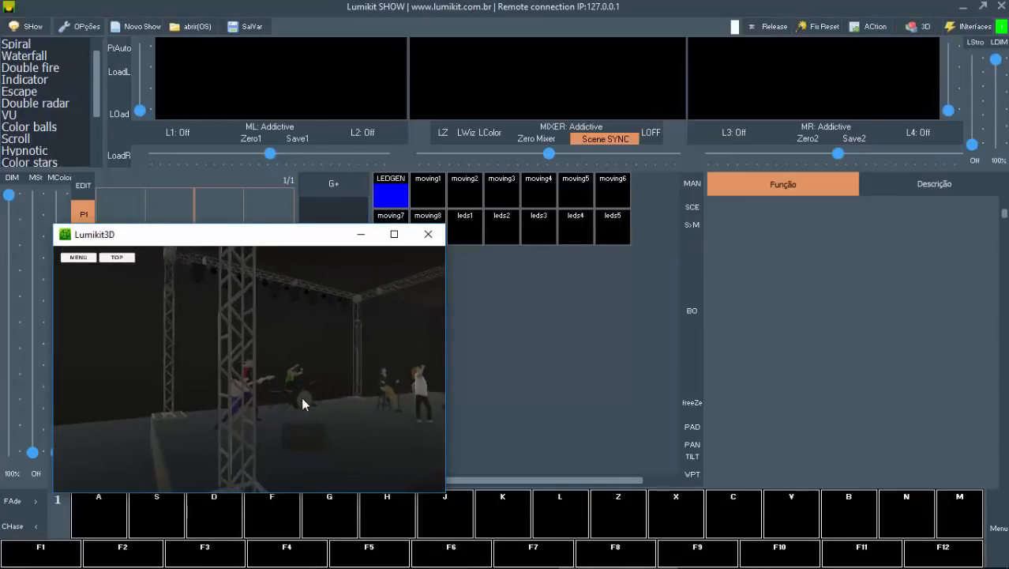
{"action": "left_click_drag", "start_coordinate": [301, 396], "coordinate": [249, 423]}
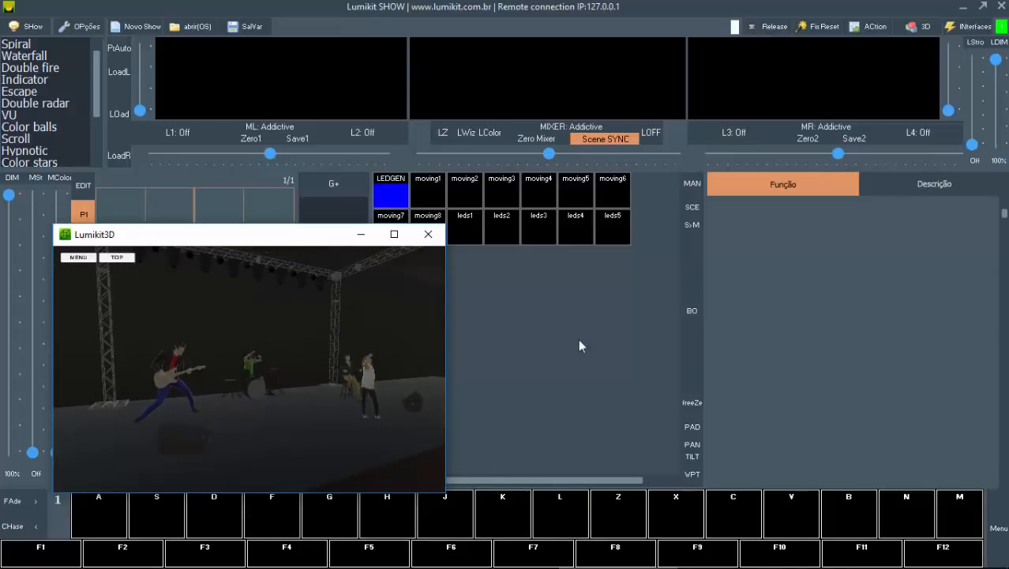
Step: Open the internal 3D window, make it narrower, place it beside the external visualizer and enlarge its view of the stage
{"action": "left_click", "coordinate": [916, 29]}
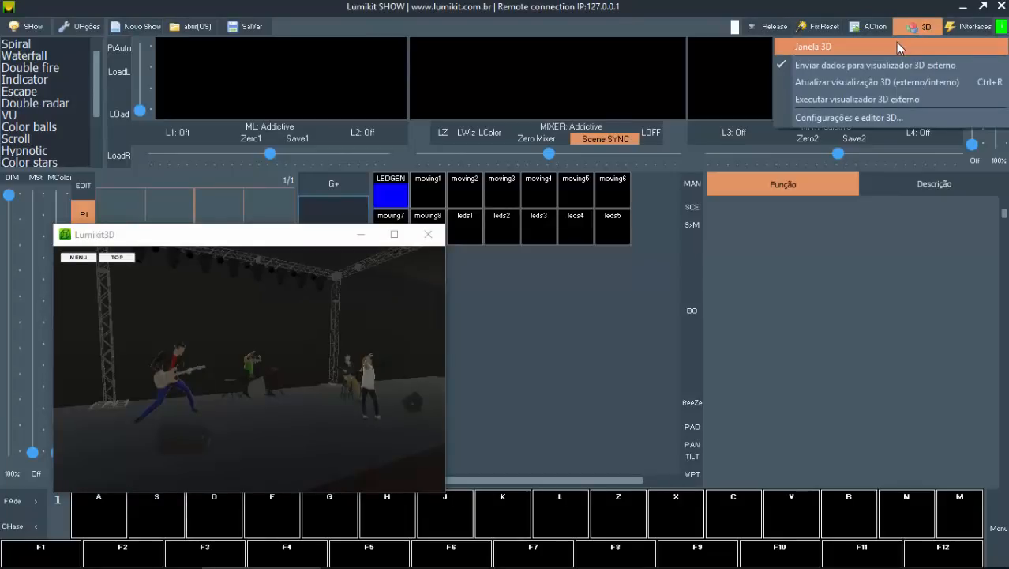
{"action": "left_click", "coordinate": [894, 47]}
{"action": "left_click_drag", "start_coordinate": [331, 227], "coordinate": [701, 270]}
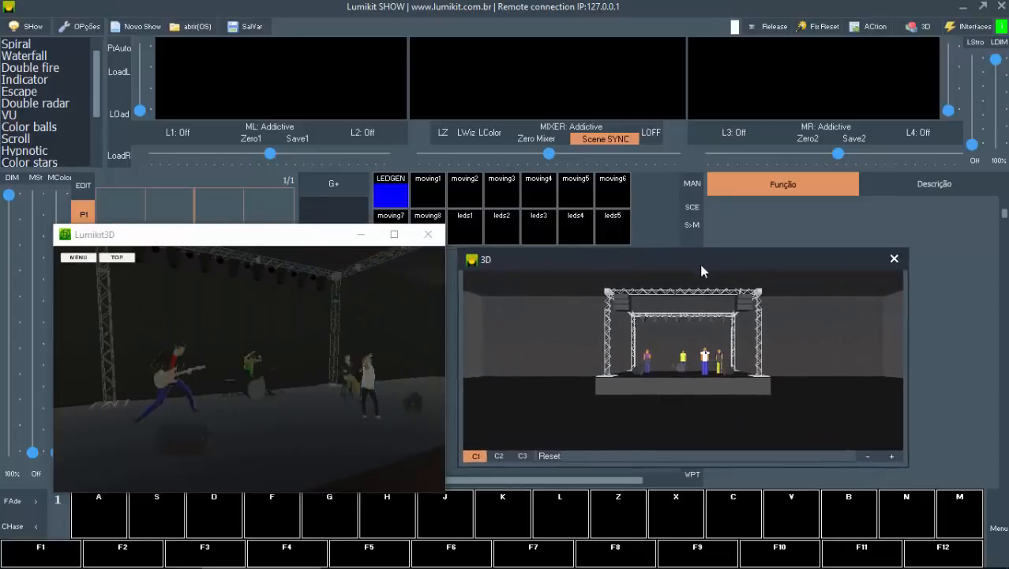
{"action": "left_click_drag", "start_coordinate": [905, 465], "coordinate": [810, 496]}
{"action": "left_click_drag", "start_coordinate": [572, 263], "coordinate": [596, 245]}
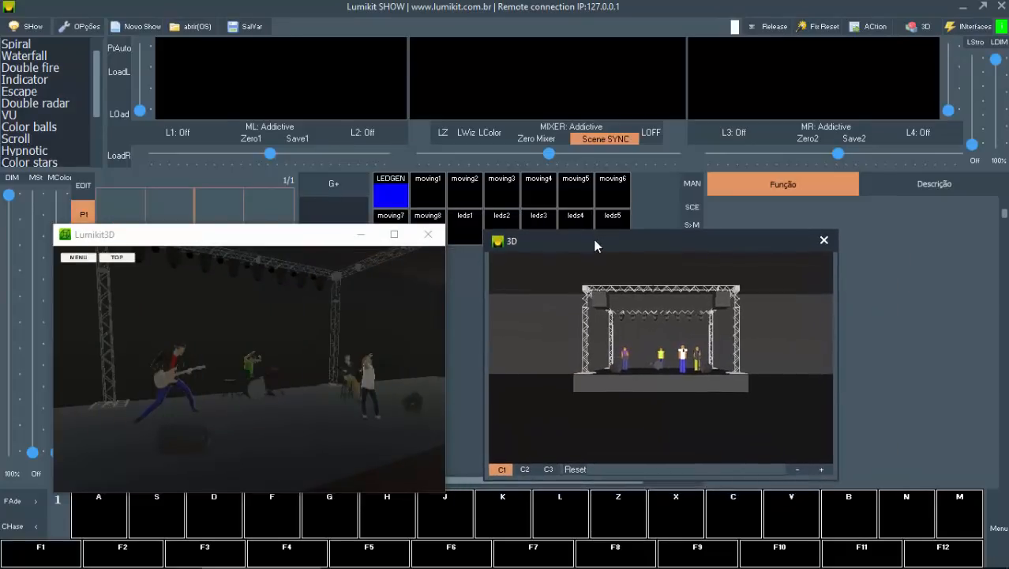
{"action": "scroll", "coordinate": [637, 364], "scroll_direction": "up", "scroll_amount": 3}
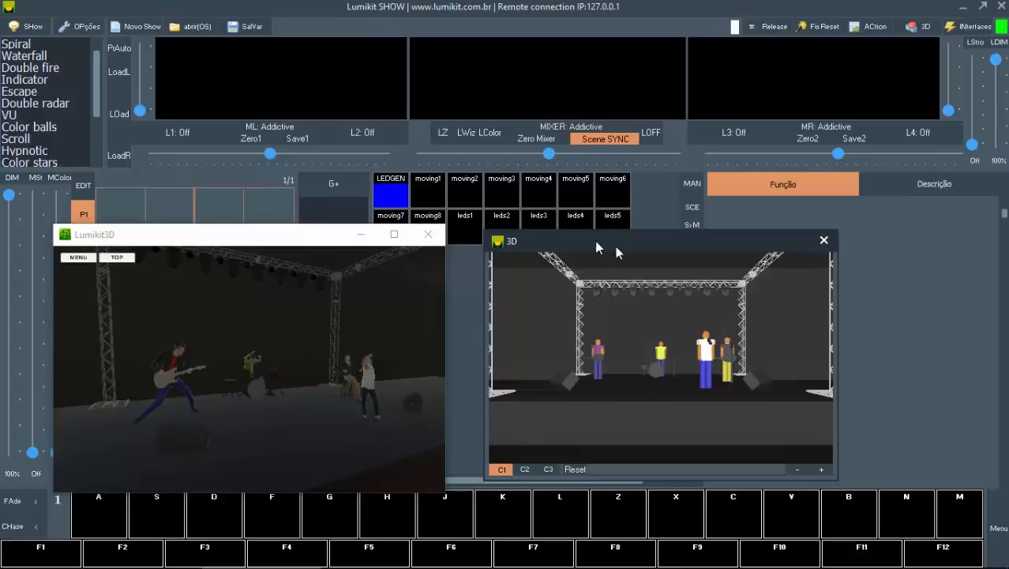
{"action": "left_click_drag", "start_coordinate": [596, 247], "coordinate": [706, 229]}
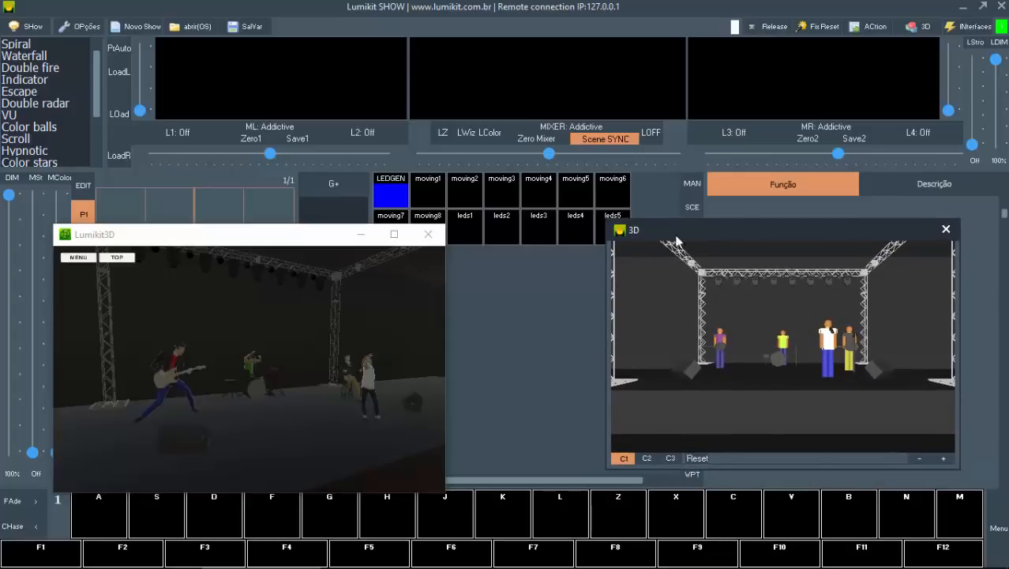
Step: Switch the internal 3D window between cameras C1, C2 and C3 and zoom to compare their views of the stage
{"action": "left_click", "coordinate": [640, 458]}
{"action": "left_click", "coordinate": [627, 458]}
{"action": "mouse_move", "coordinate": [801, 348]}
{"action": "left_mouse_down"}
{"action": "mouse_move", "coordinate": [766, 349]}
{"action": "mouse_move", "coordinate": [799, 353]}
{"action": "left_mouse_up"}
{"action": "scroll", "coordinate": [799, 353], "scroll_direction": "down", "scroll_amount": 5}
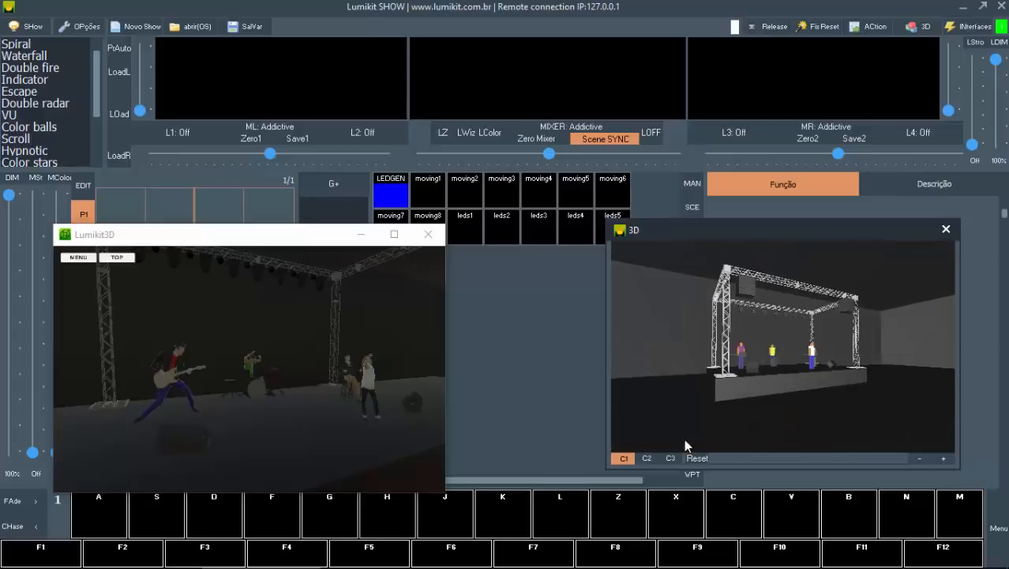
{"action": "left_click", "coordinate": [644, 459]}
{"action": "scroll", "coordinate": [774, 354], "scroll_direction": "up", "scroll_amount": 3}
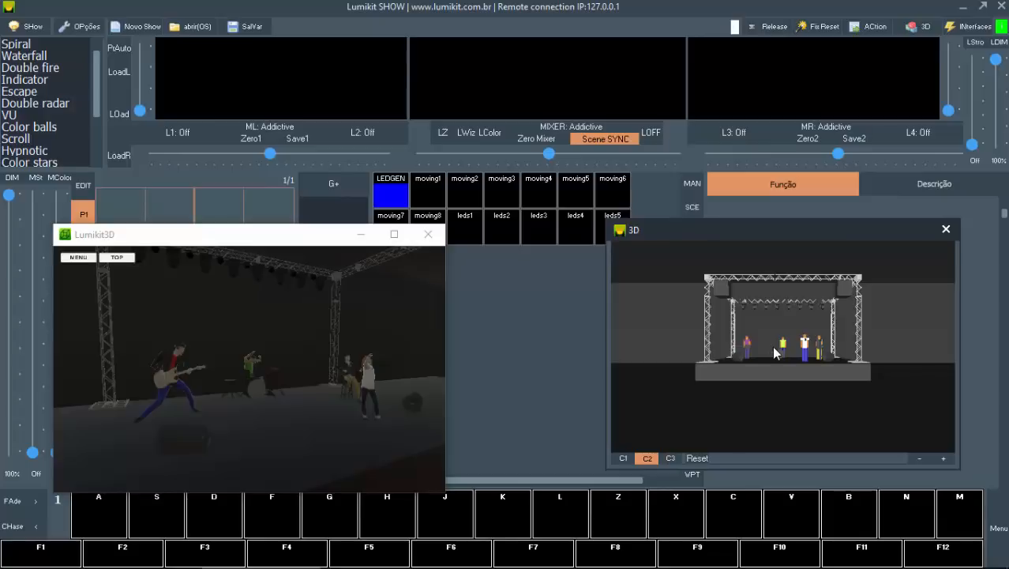
{"action": "left_click", "coordinate": [670, 458]}
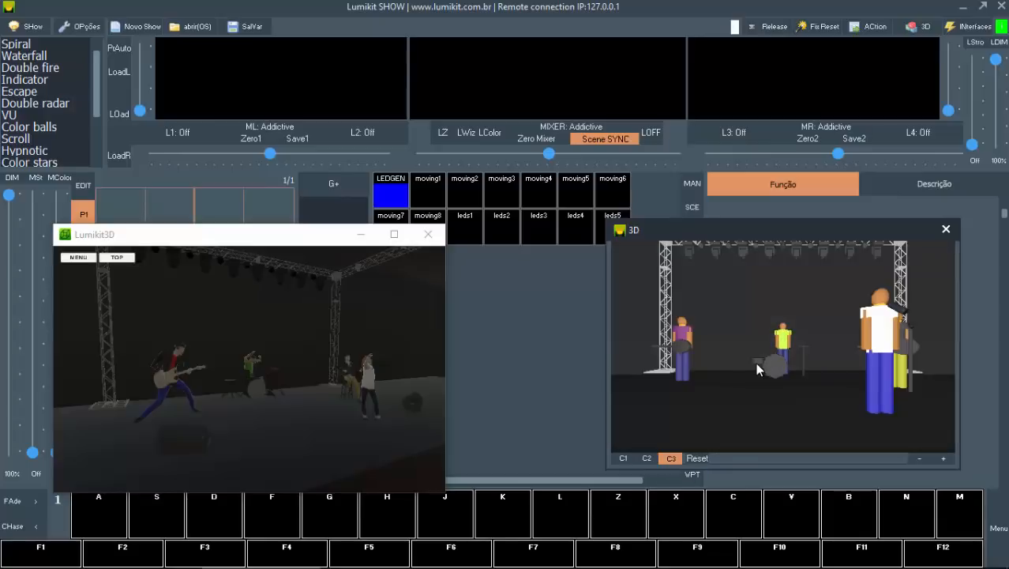
{"action": "scroll", "coordinate": [758, 372], "scroll_direction": "down", "scroll_amount": 10}
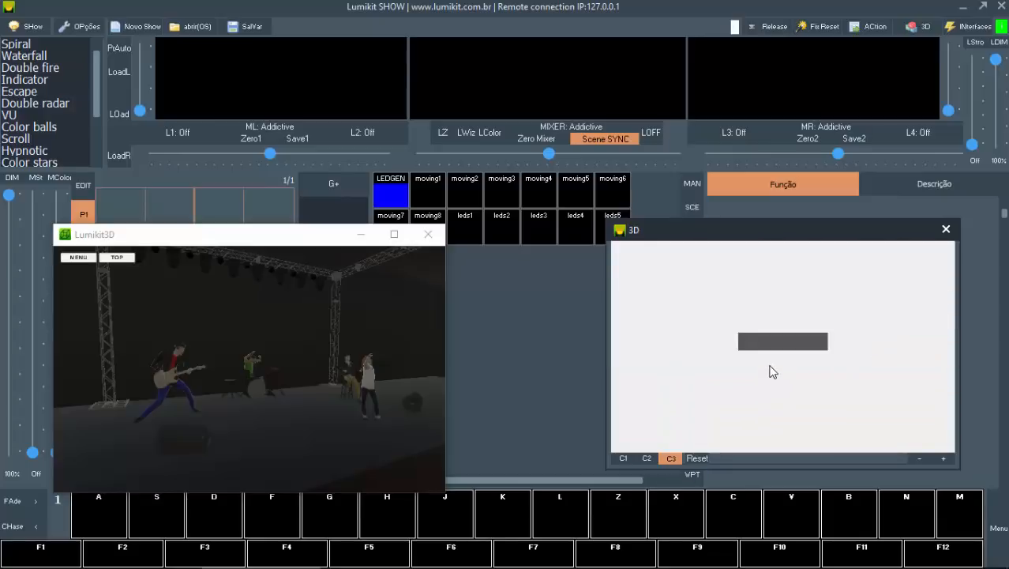
Step: Reset camera C3 in the internal 3D window and adjust its zoom to frame the whole stage
{"action": "left_click", "coordinate": [696, 459]}
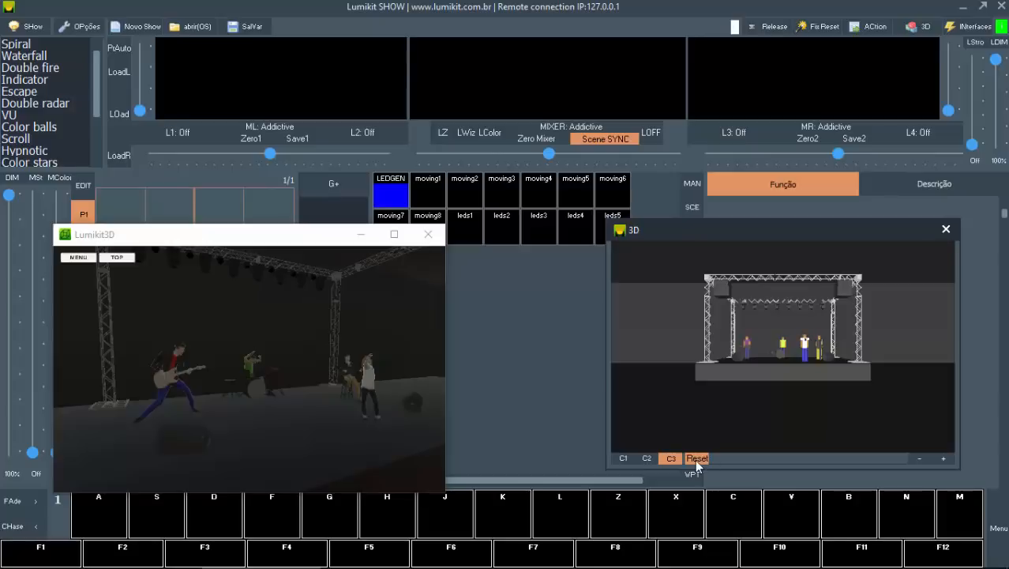
{"action": "scroll", "coordinate": [782, 342], "scroll_direction": "up", "scroll_amount": 3}
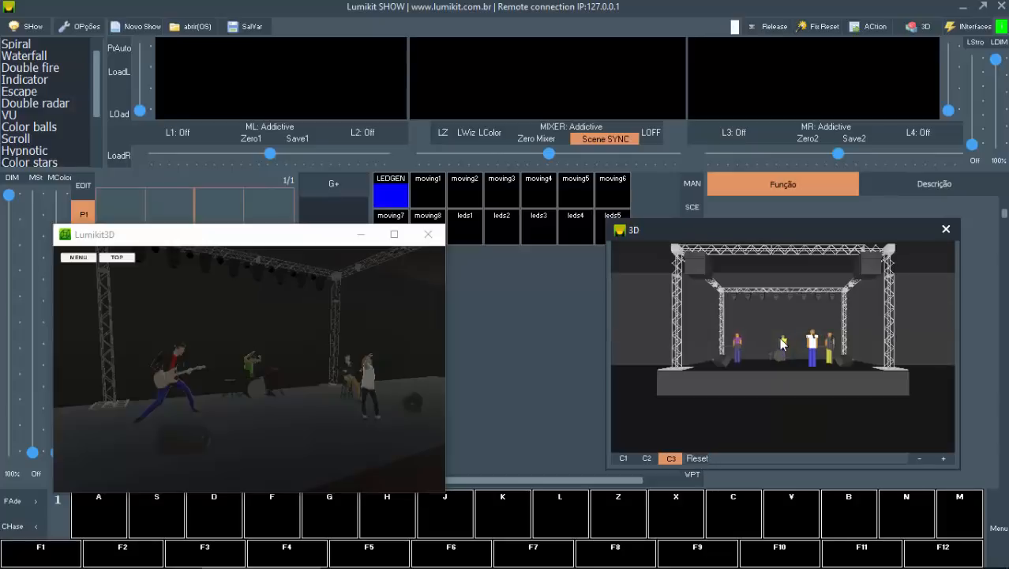
{"action": "scroll", "coordinate": [782, 345], "scroll_direction": "down", "scroll_amount": 3}
{"action": "left_click", "coordinate": [916, 460]}
{"action": "left_click", "coordinate": [916, 459]}
{"action": "left_click", "coordinate": [916, 460]}
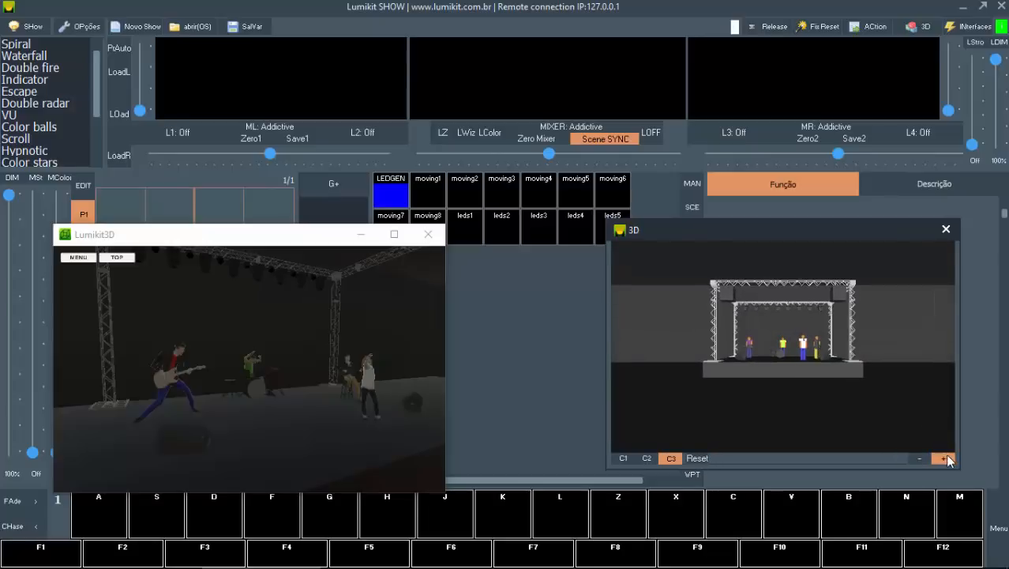
{"action": "left_click", "coordinate": [946, 459]}
{"action": "left_click", "coordinate": [947, 459]}
{"action": "left_click", "coordinate": [947, 459]}
{"action": "left_click", "coordinate": [946, 459]}
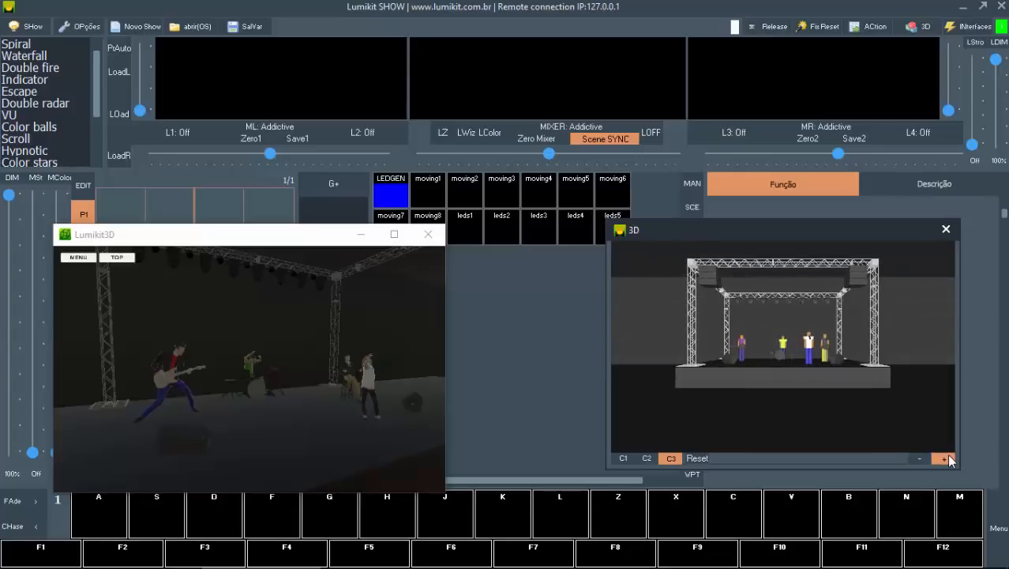
{"action": "left_click", "coordinate": [946, 459]}
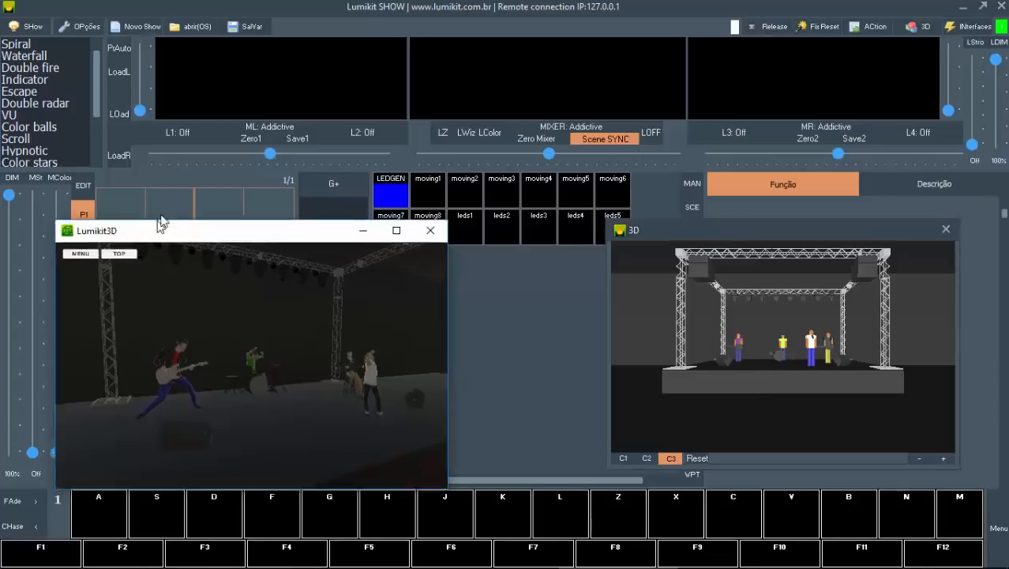
Step: Move the external visualizer window up slightly, show its camera options and view the stage from cameras C1, C2 and C3
{"action": "left_click_drag", "start_coordinate": [154, 240], "coordinate": [160, 206]}
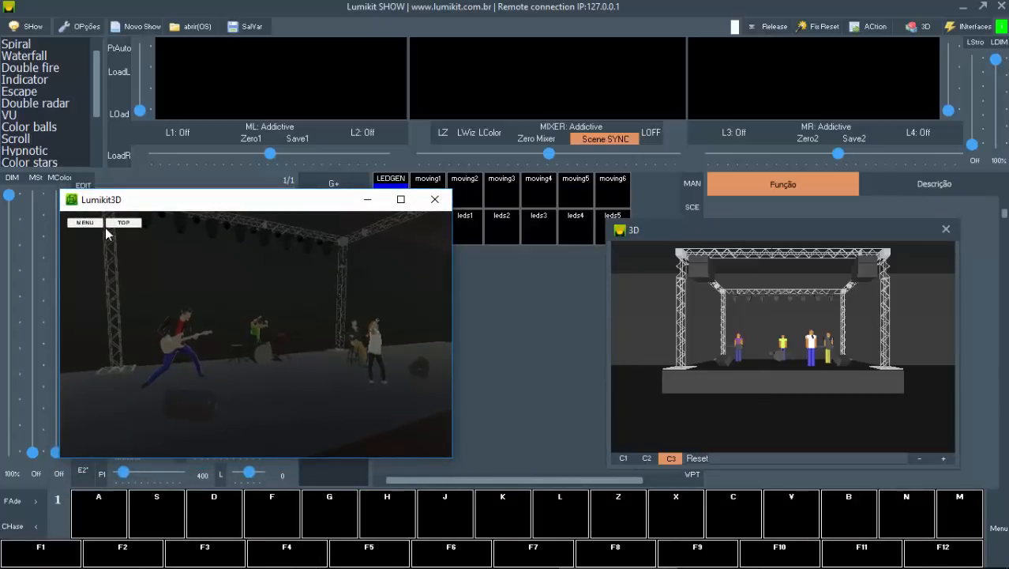
{"action": "left_click", "coordinate": [93, 224]}
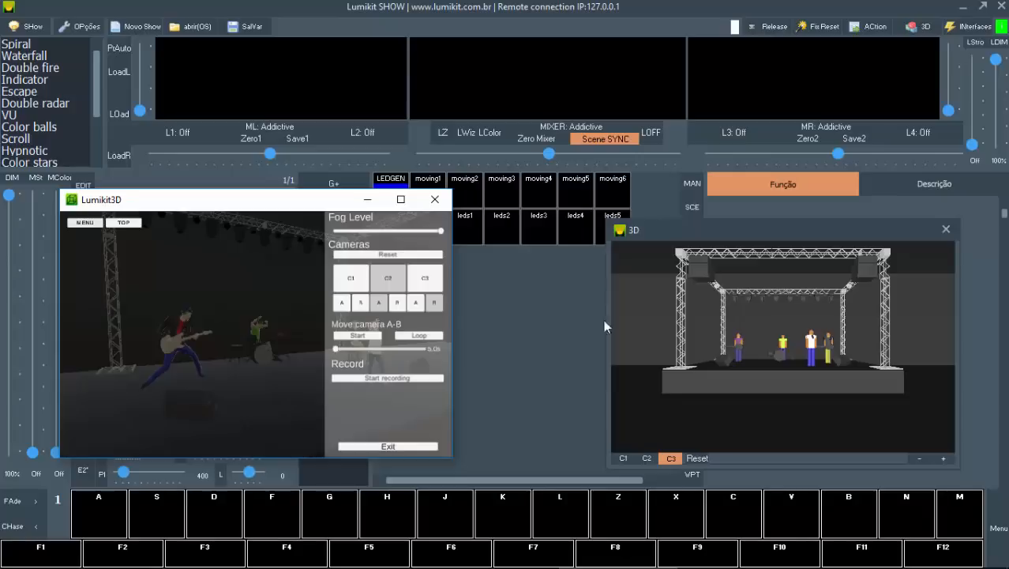
{"action": "left_click", "coordinate": [83, 224]}
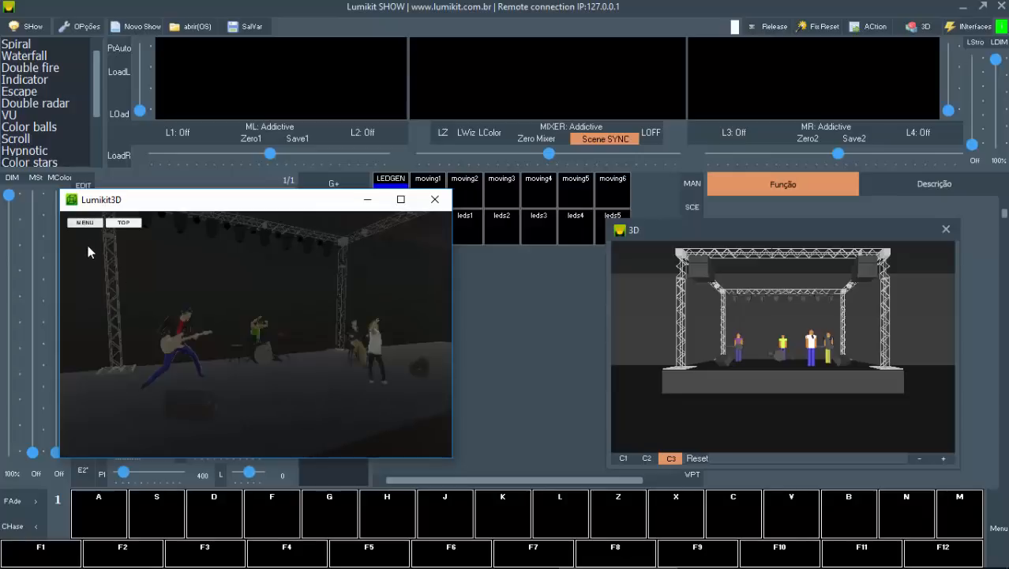
{"action": "left_click", "coordinate": [83, 223]}
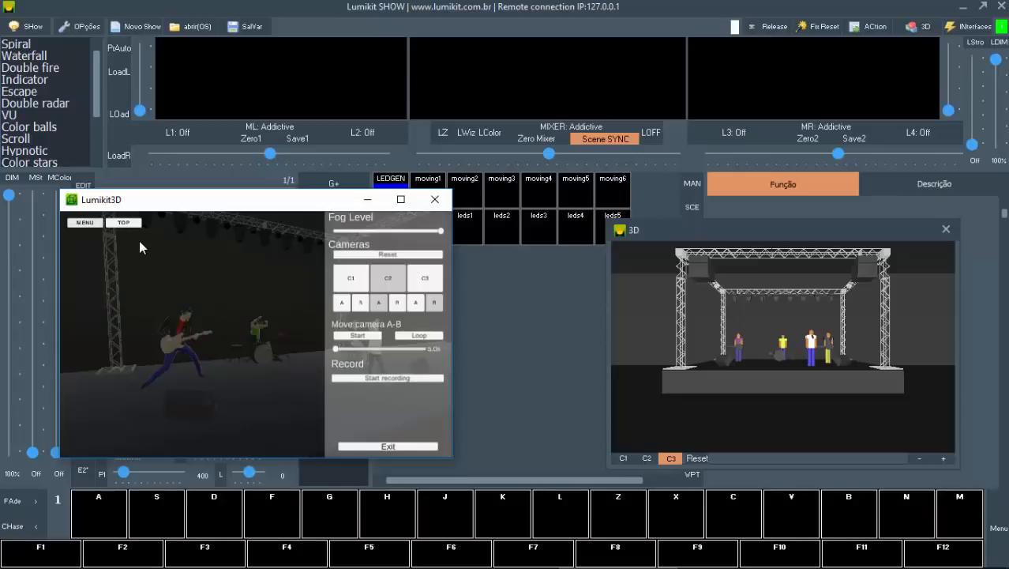
{"action": "left_click", "coordinate": [352, 281]}
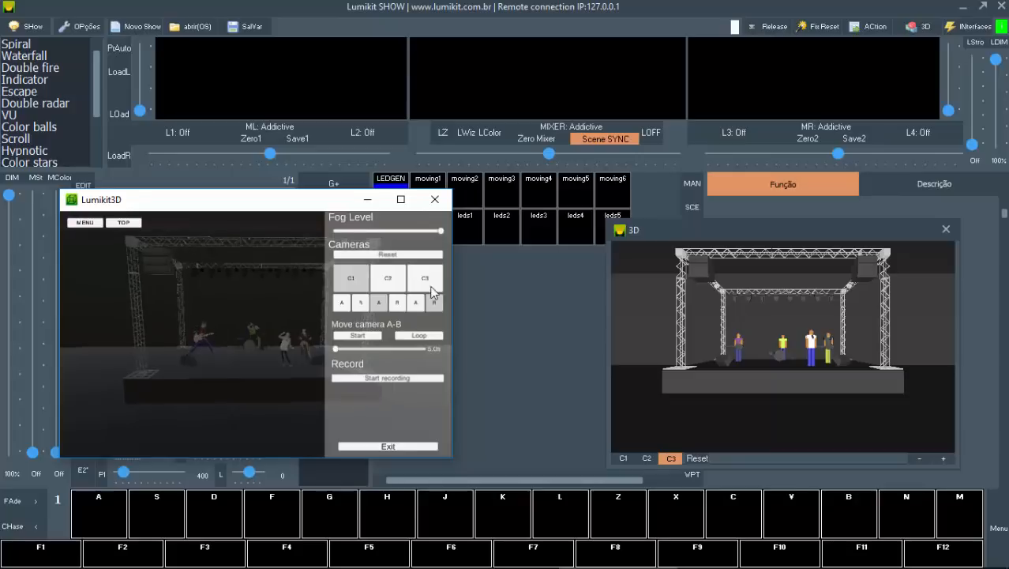
{"action": "left_click", "coordinate": [395, 281]}
{"action": "left_click", "coordinate": [425, 281]}
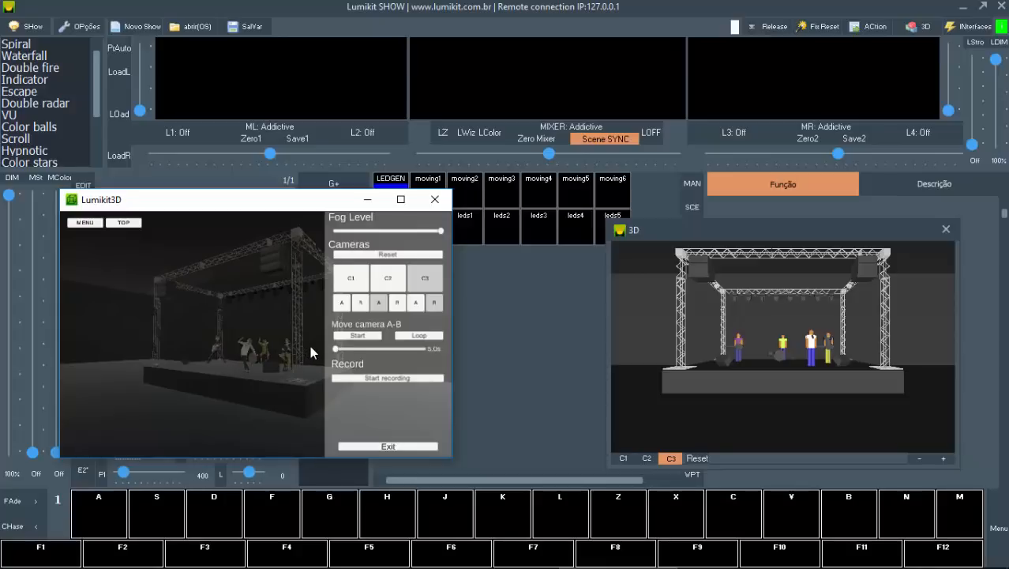
Step: Return the external visualizer to camera C1, reset it and frame the whole stage from the front
{"action": "left_click", "coordinate": [377, 266]}
{"action": "left_click", "coordinate": [349, 277]}
{"action": "left_click", "coordinate": [377, 258]}
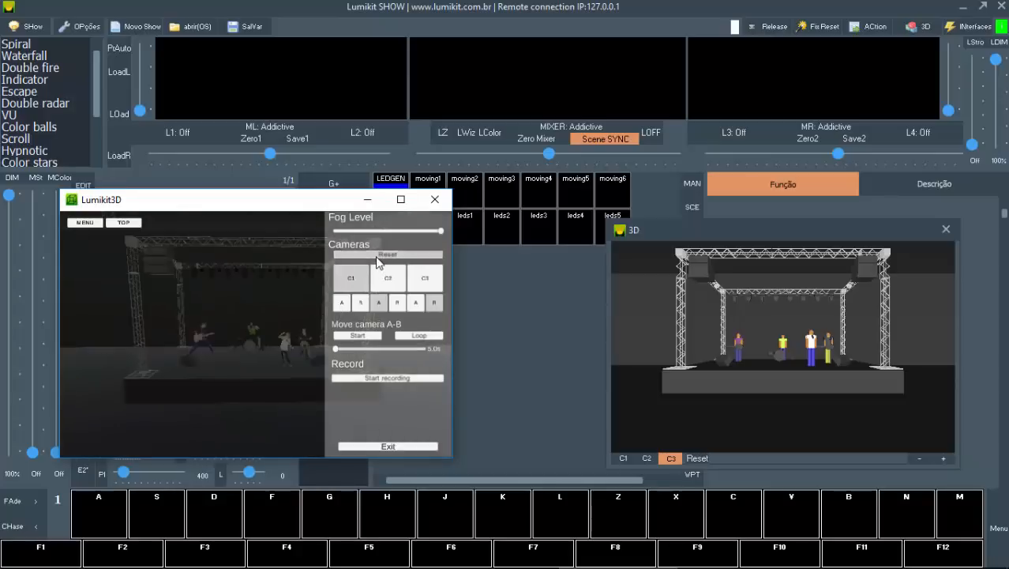
{"action": "scroll", "coordinate": [214, 376], "scroll_direction": "up", "scroll_amount": 2}
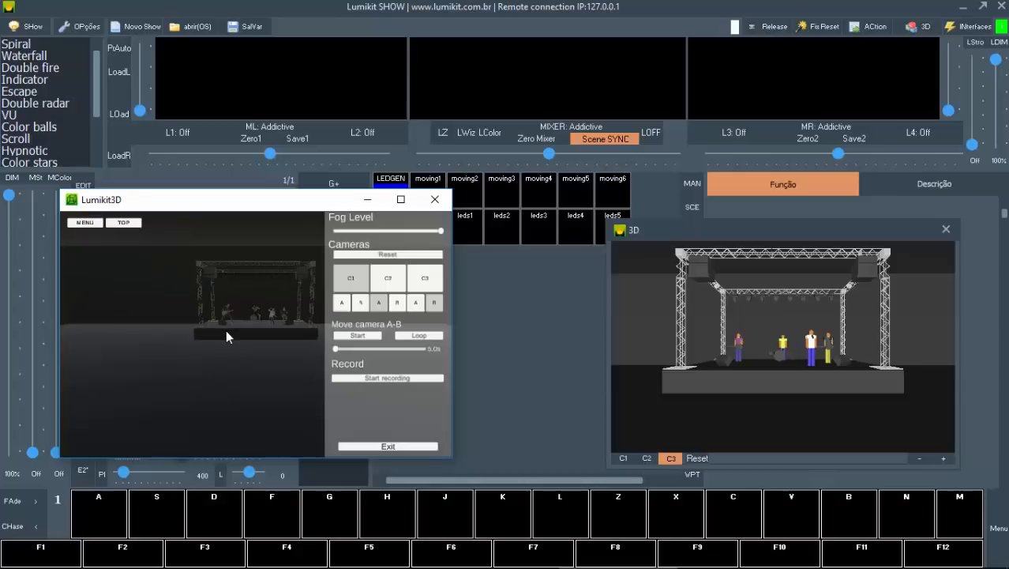
{"action": "scroll", "coordinate": [236, 328], "scroll_direction": "down", "scroll_amount": 1}
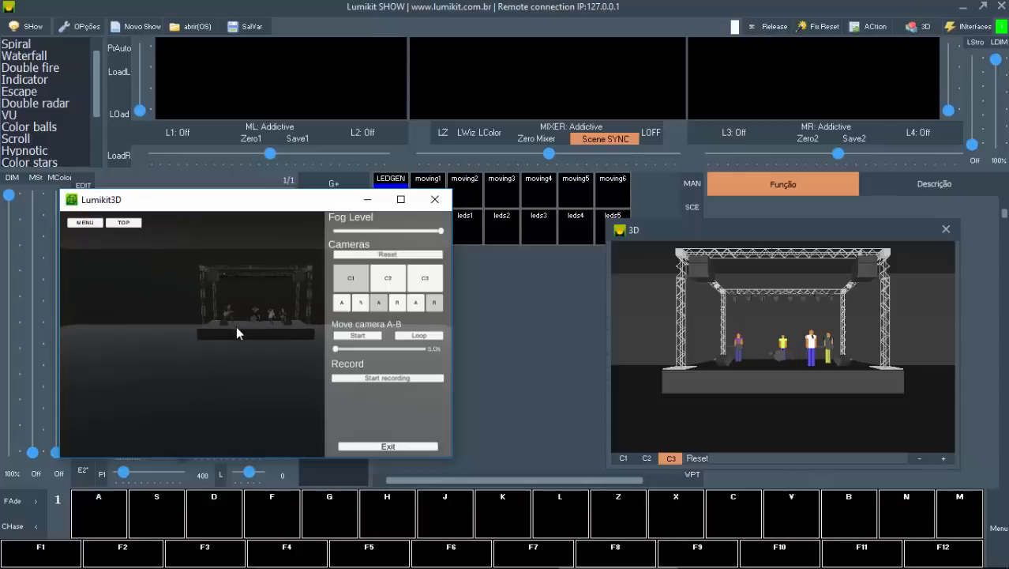
{"action": "scroll", "coordinate": [236, 332], "scroll_direction": "up", "scroll_amount": 1}
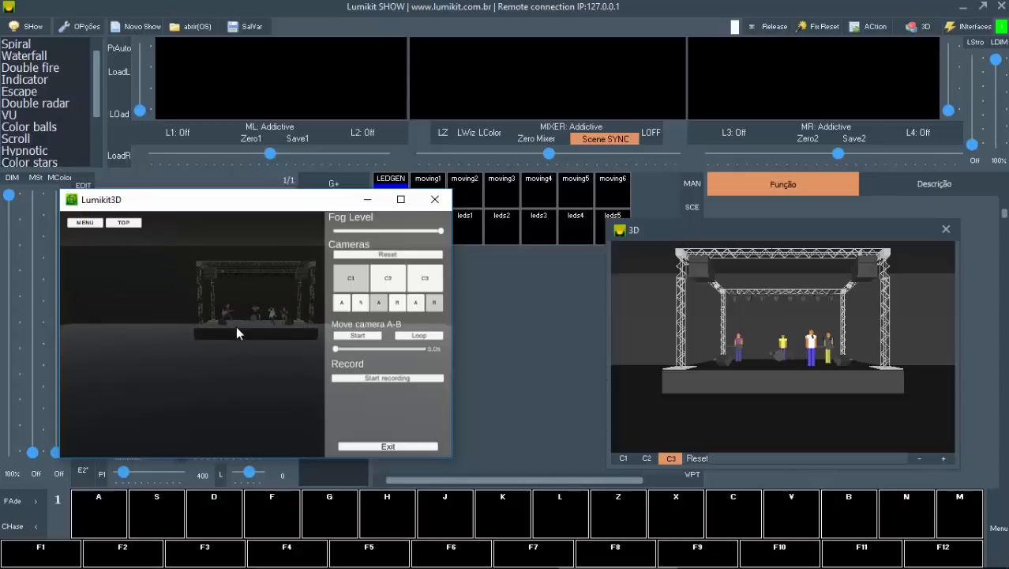
{"action": "left_click", "coordinate": [379, 254]}
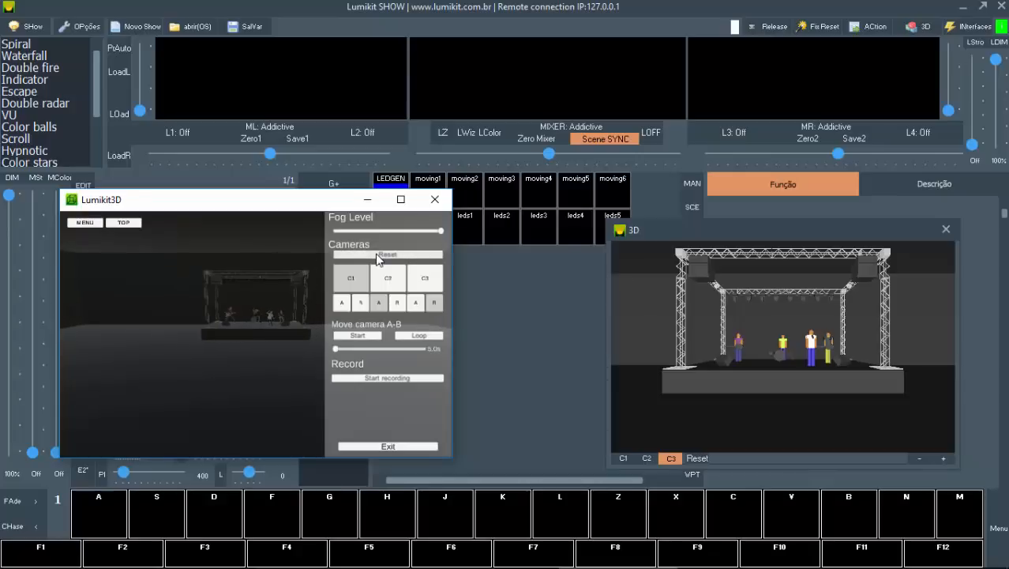
{"action": "scroll", "coordinate": [237, 348], "scroll_direction": "up", "scroll_amount": 3}
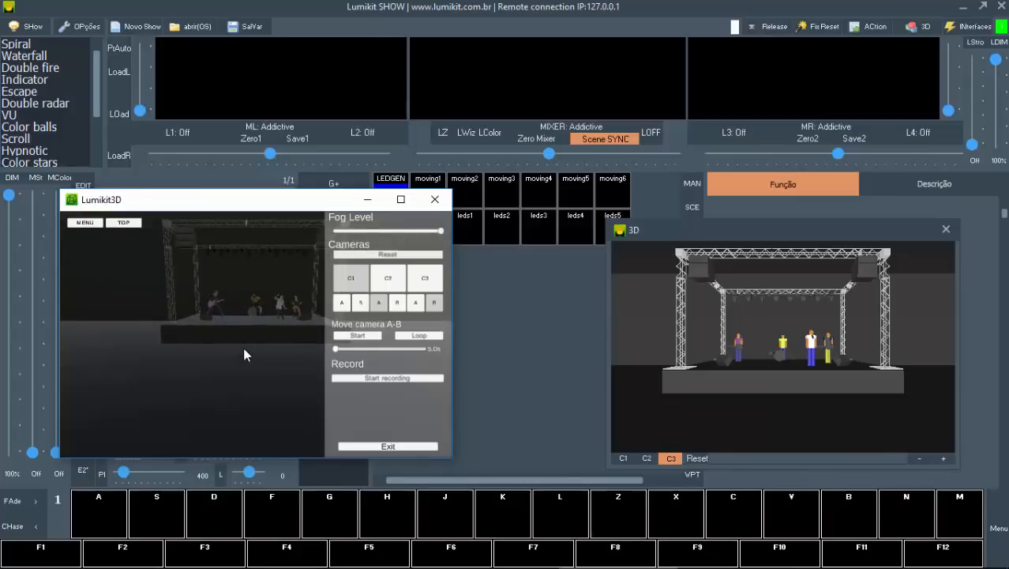
{"action": "scroll", "coordinate": [243, 347], "scroll_direction": "down", "scroll_amount": 3}
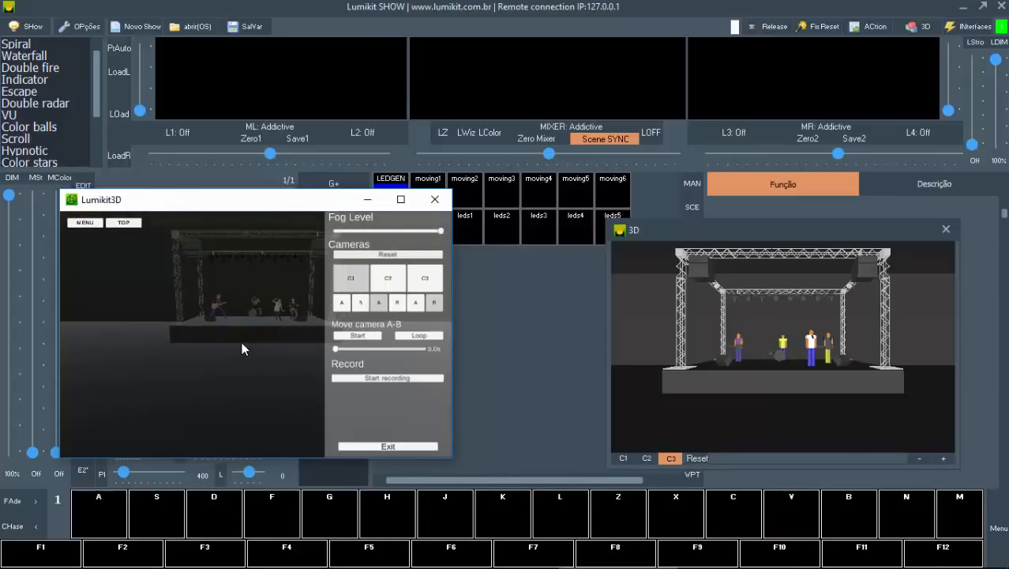
{"action": "left_click_drag", "start_coordinate": [233, 326], "coordinate": [253, 369]}
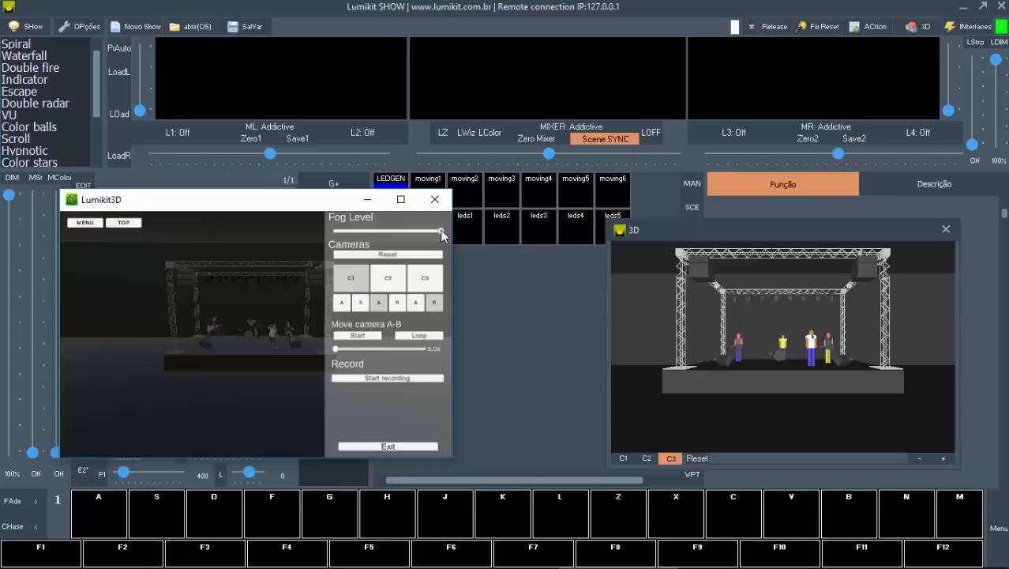
Step: Hide the external visualizer's options and arrange both 3D windows side by side, clear of the pan/tilt grid and fixture list
{"action": "left_click", "coordinate": [93, 224]}
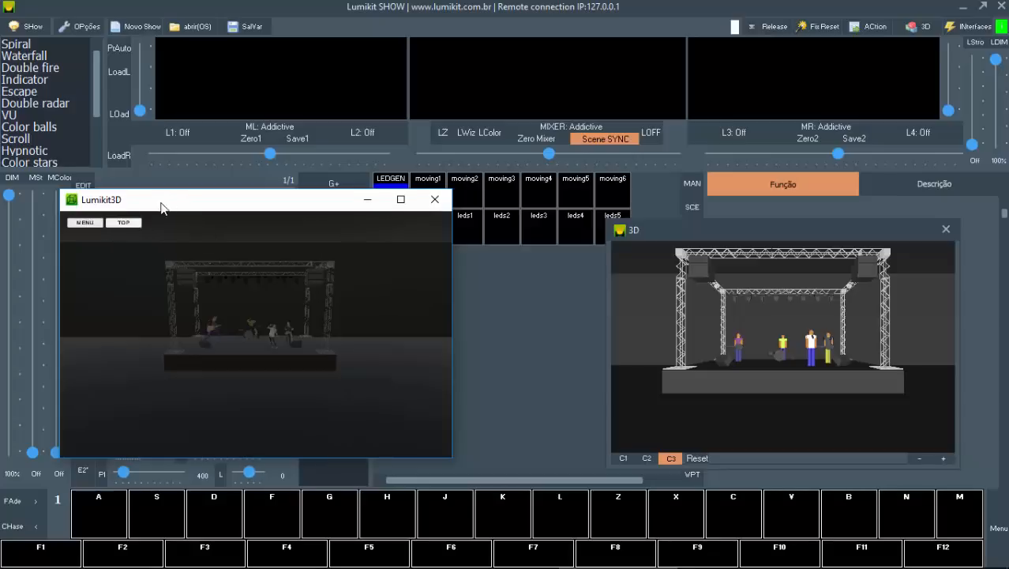
{"action": "left_click_drag", "start_coordinate": [166, 201], "coordinate": [142, 214]}
{"action": "left_click_drag", "start_coordinate": [671, 236], "coordinate": [700, 123]}
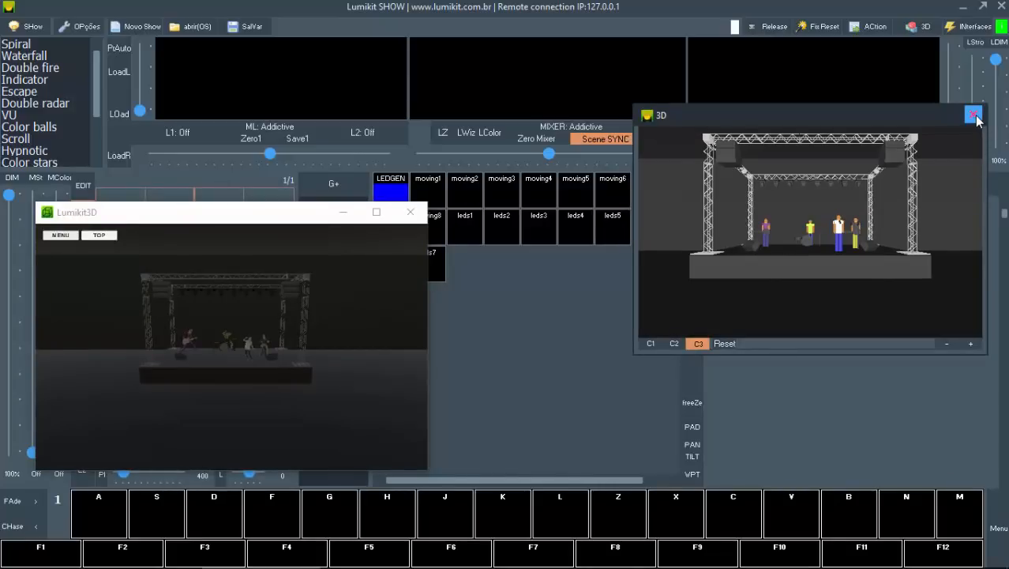
{"action": "left_click_drag", "start_coordinate": [817, 128], "coordinate": [206, 40]}
{"action": "left_click", "coordinate": [313, 273]}
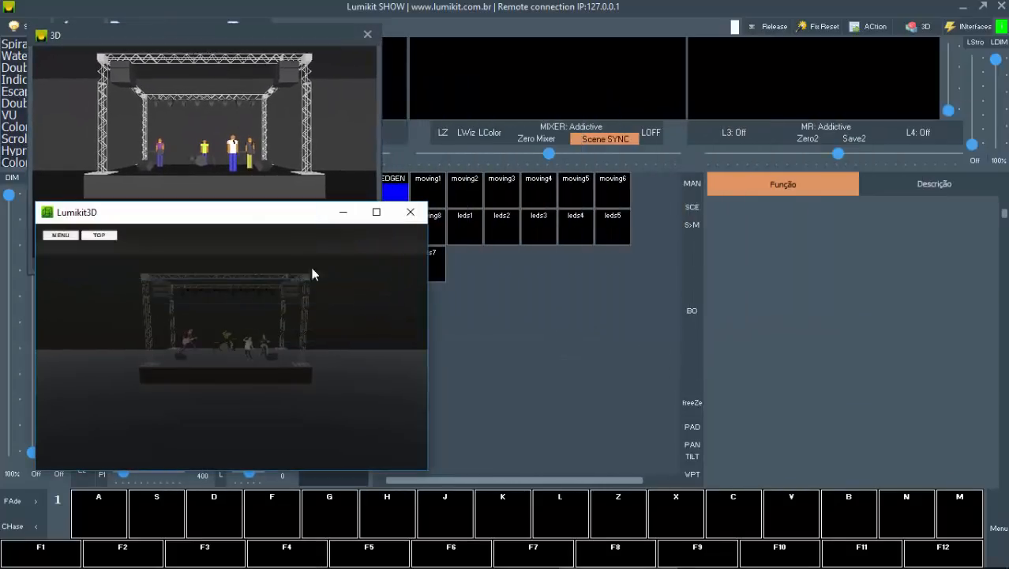
{"action": "left_click_drag", "start_coordinate": [263, 213], "coordinate": [587, 319]}
{"action": "left_click_drag", "start_coordinate": [215, 36], "coordinate": [186, 334]}
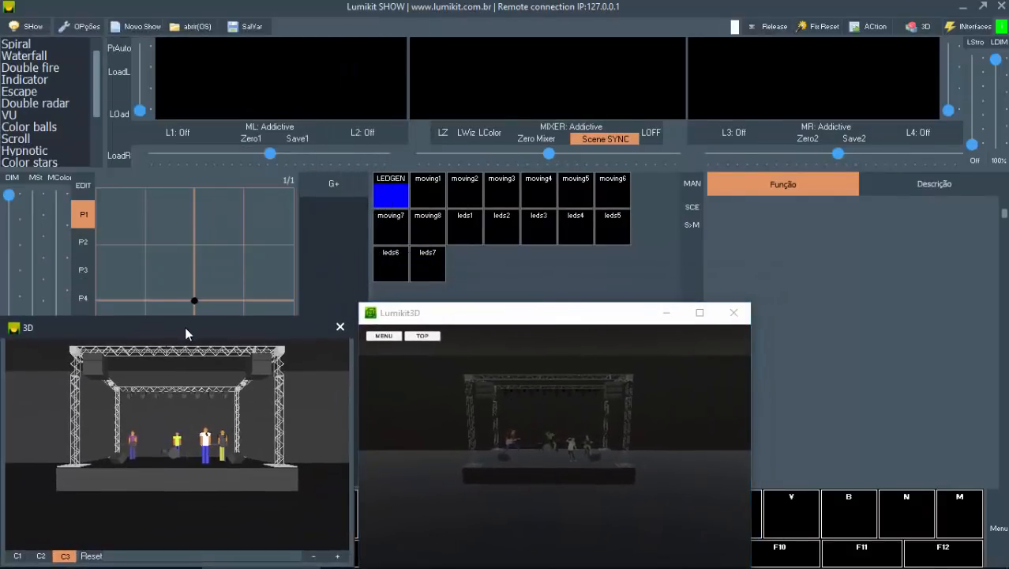
Step: Open the show configuration and assign the fixtures moving1 to moving8 to group 1
{"action": "left_click", "coordinate": [23, 30]}
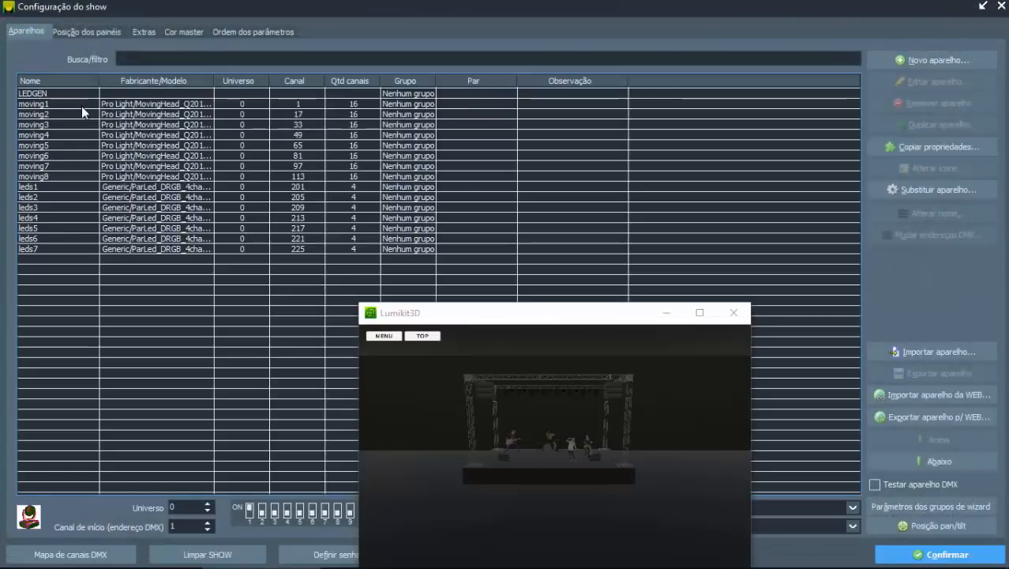
{"action": "left_click", "coordinate": [81, 105]}
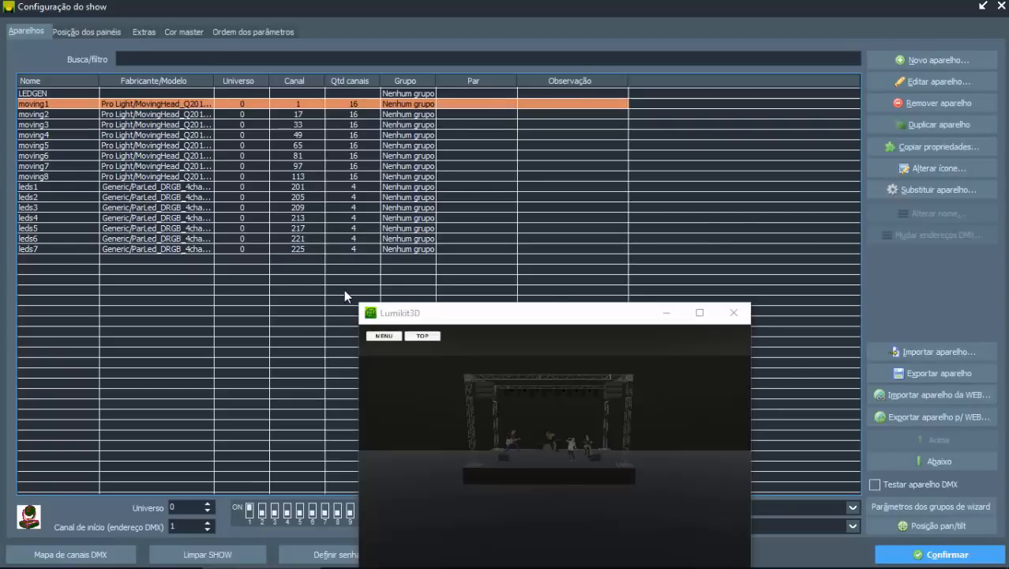
{"action": "key", "text": "1"}
{"action": "key", "text": "Down"}
{"action": "key", "text": "1"}
{"action": "key", "text": "Down"}
{"action": "key", "text": "1"}
{"action": "key", "text": "Down"}
{"action": "key", "text": "1"}
{"action": "key", "text": "Down"}
{"action": "key", "text": "1"}
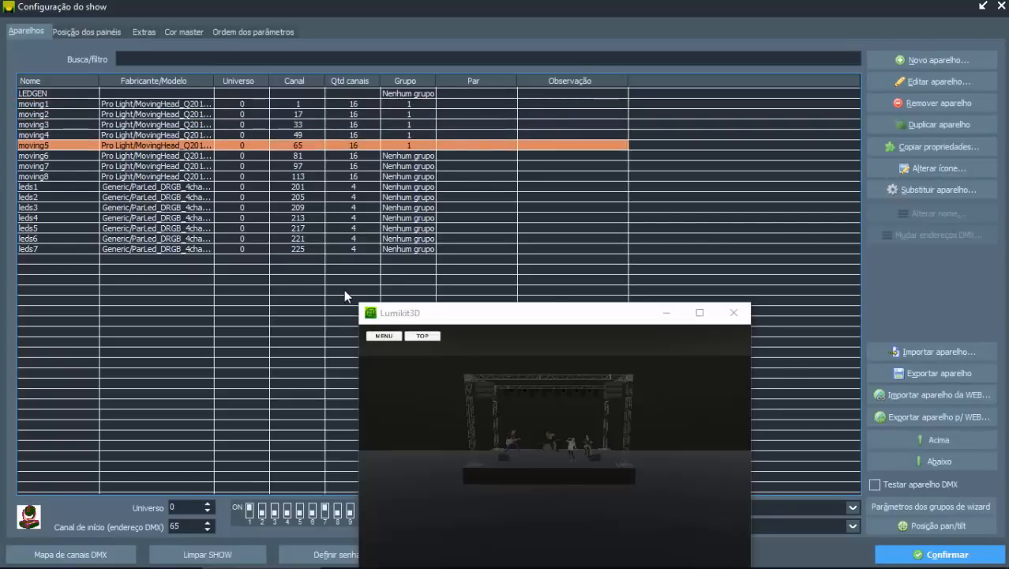
{"action": "key", "text": "Down"}
{"action": "key", "text": "1"}
{"action": "key", "text": "Down"}
{"action": "key", "text": "1"}
Step: Assign the fixtures leds1 to leds7 to group 2 and confirm the show configuration
{"action": "key", "text": "Down"}
{"action": "key", "text": "1"}
{"action": "key", "text": "Down"}
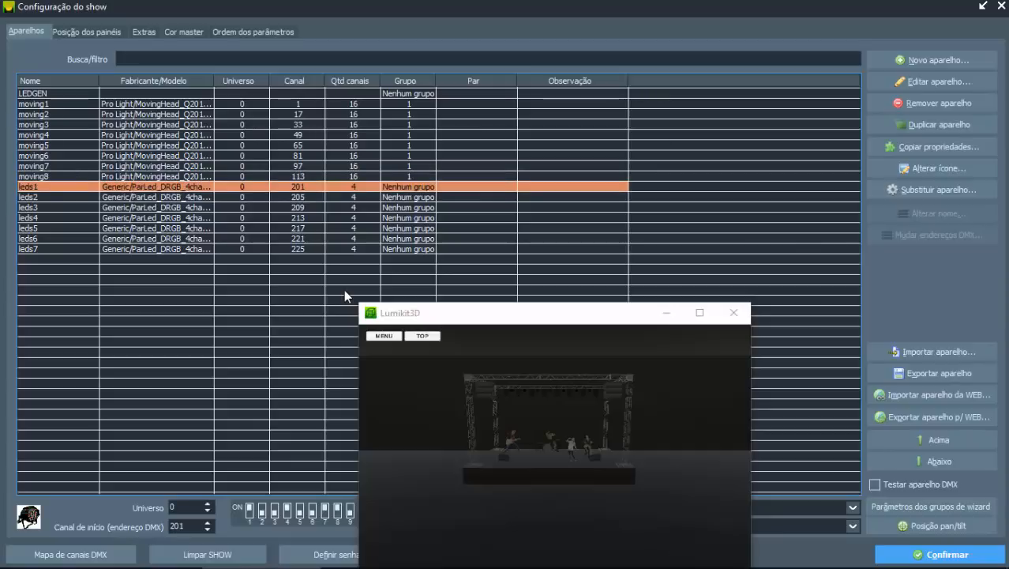
{"action": "key", "text": "2"}
{"action": "key", "text": "Down"}
{"action": "key", "text": "2"}
{"action": "key", "text": "Down"}
{"action": "key", "text": "2"}
{"action": "key", "text": "Down"}
{"action": "key", "text": "2"}
{"action": "key", "text": "Down"}
{"action": "key", "text": "2"}
{"action": "key", "text": "Down"}
{"action": "key", "text": "2"}
{"action": "key", "text": "Down"}
{"action": "key", "text": "2"}
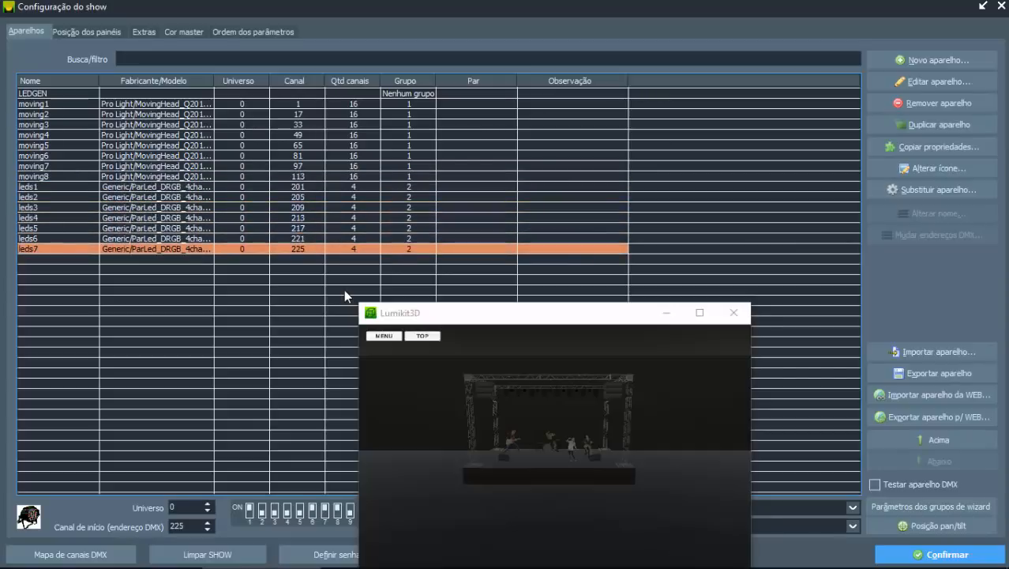
{"action": "left_click", "coordinate": [898, 555]}
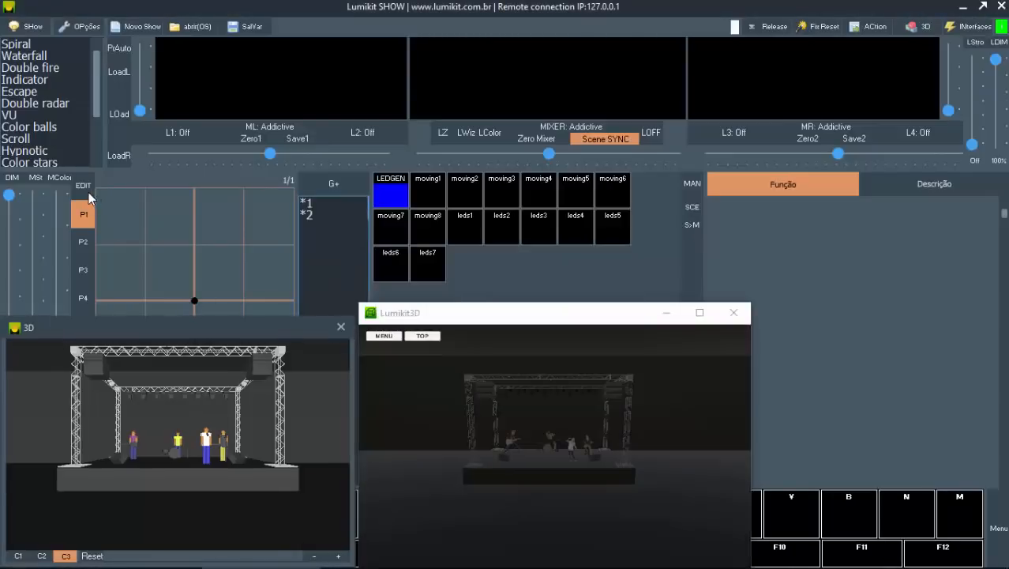
Step: Show the wizard effects, clear the visualizer off the colour row, apply the 100 dimmer and Red to group 2, and inspect the lit stage
{"action": "left_click", "coordinate": [85, 190]}
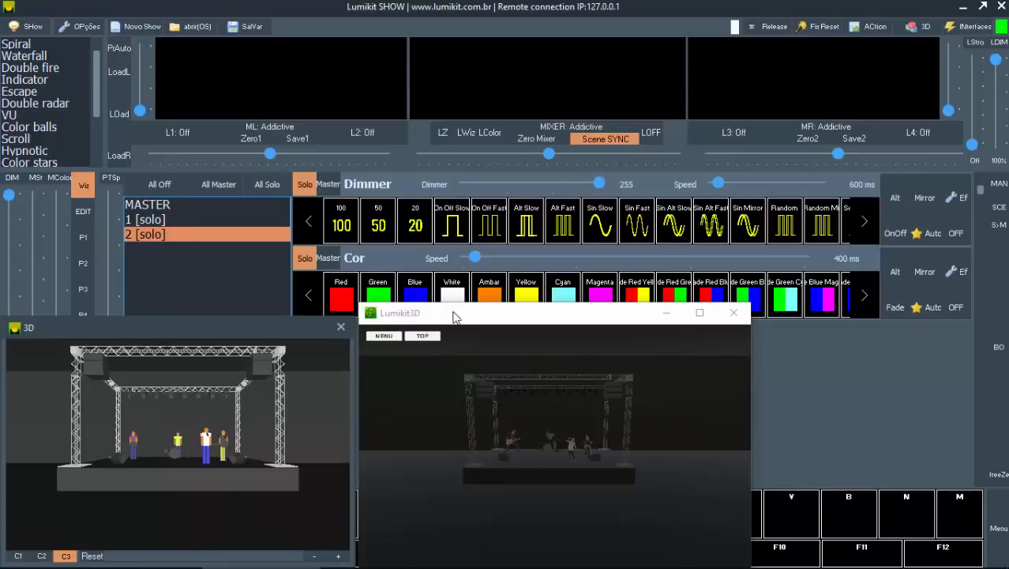
{"action": "left_click_drag", "start_coordinate": [452, 312], "coordinate": [491, 337]}
{"action": "left_click", "coordinate": [341, 226]}
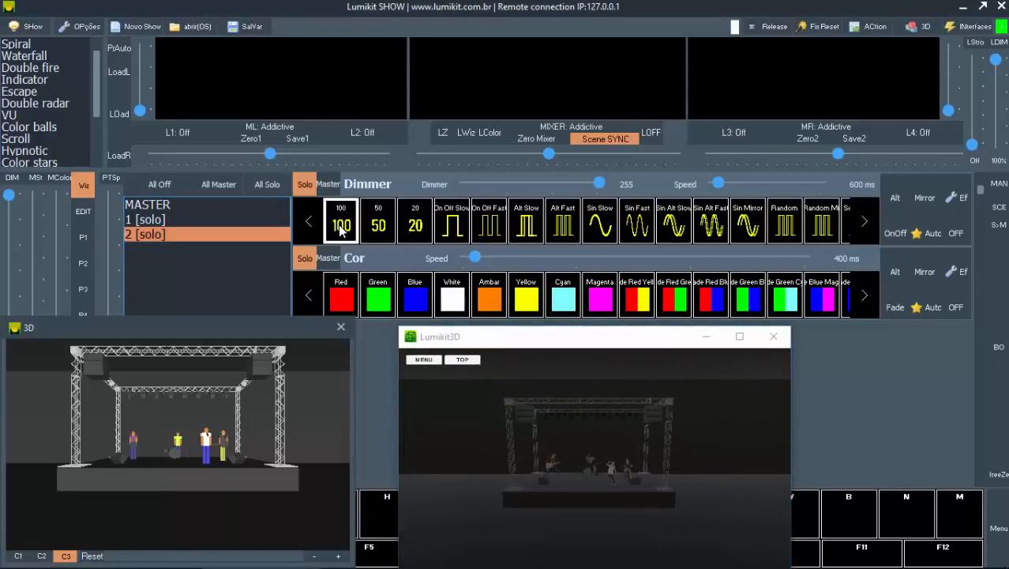
{"action": "left_click", "coordinate": [344, 294]}
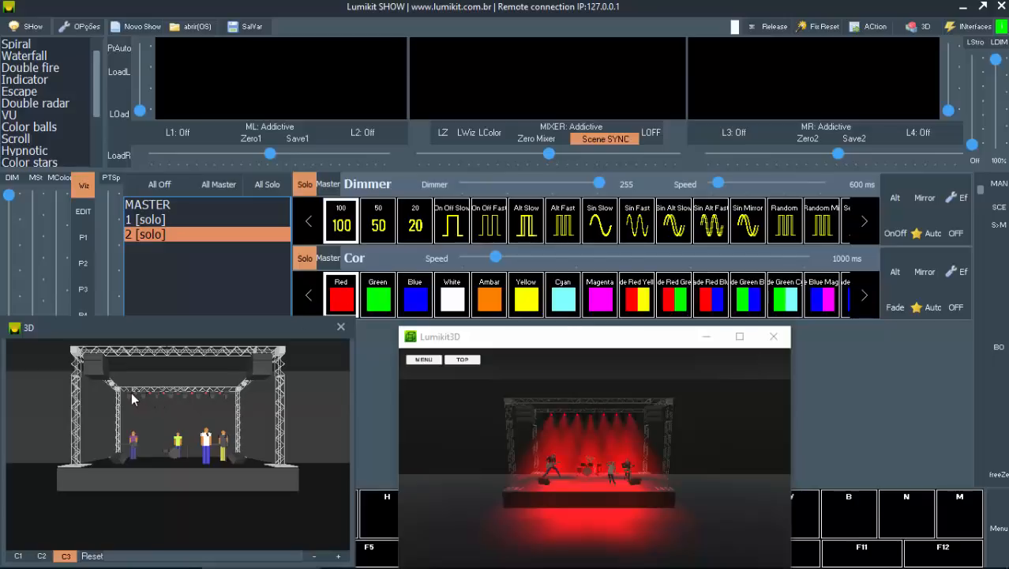
{"action": "scroll", "coordinate": [147, 395], "scroll_direction": "up", "scroll_amount": 6}
{"action": "scroll", "coordinate": [147, 395], "scroll_direction": "down", "scroll_amount": 3}
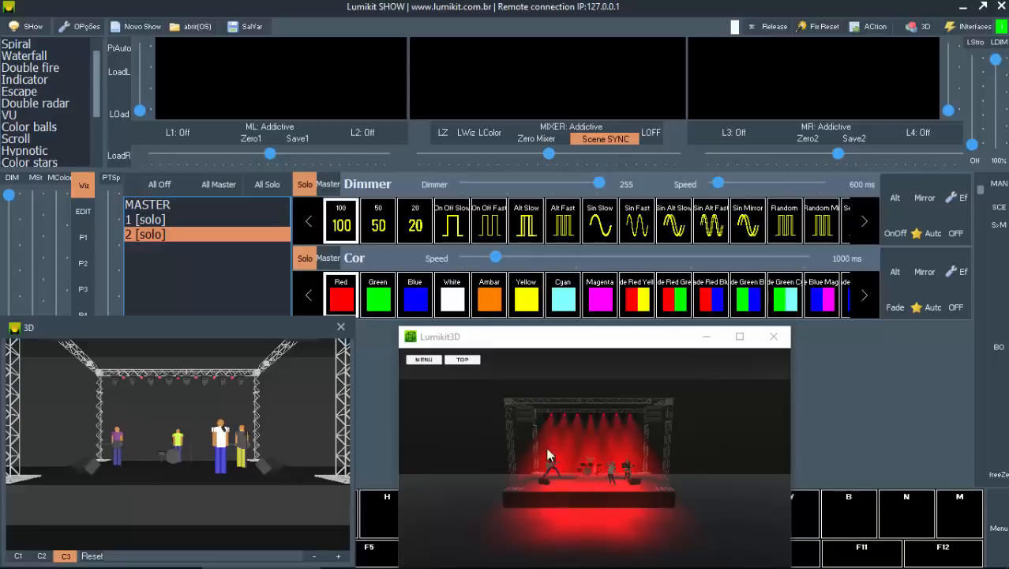
Step: Apply the red-yellow fade colour effect to group 2, using its Alt option and its Fade option
{"action": "left_click", "coordinate": [586, 460]}
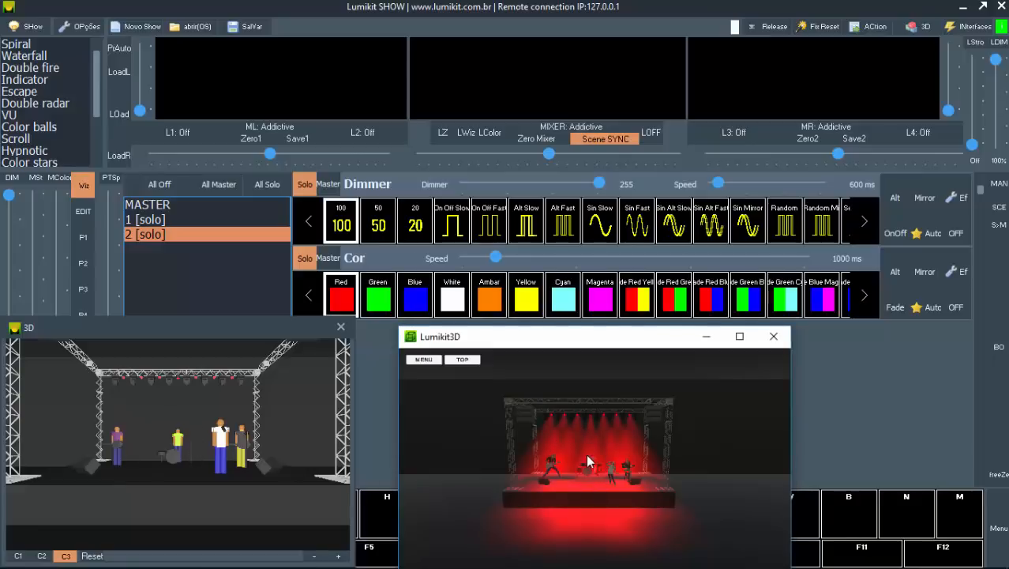
{"action": "scroll", "coordinate": [587, 460], "scroll_direction": "up", "scroll_amount": 3}
{"action": "scroll", "coordinate": [587, 460], "scroll_direction": "up", "scroll_amount": 1}
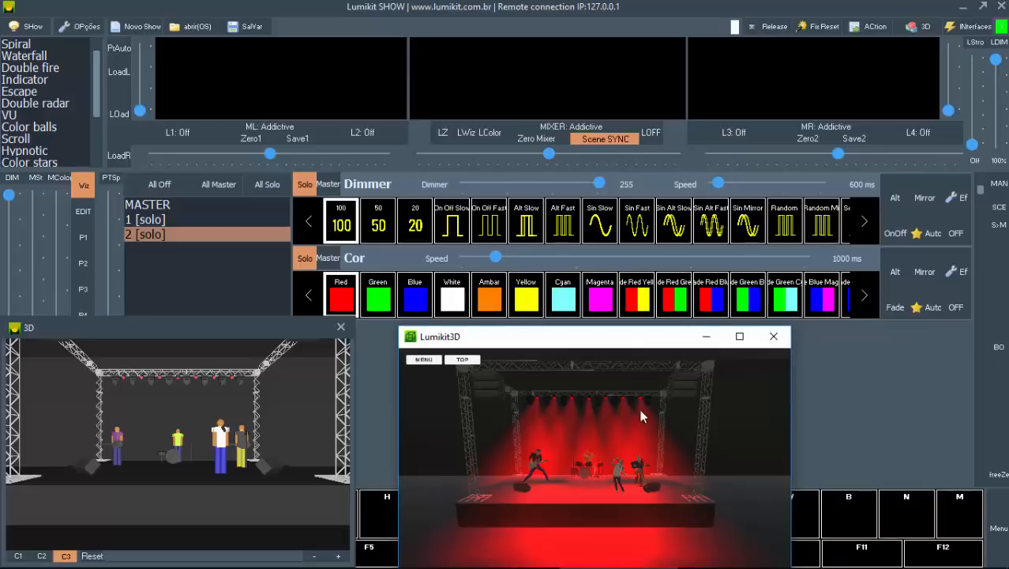
{"action": "left_click", "coordinate": [643, 308]}
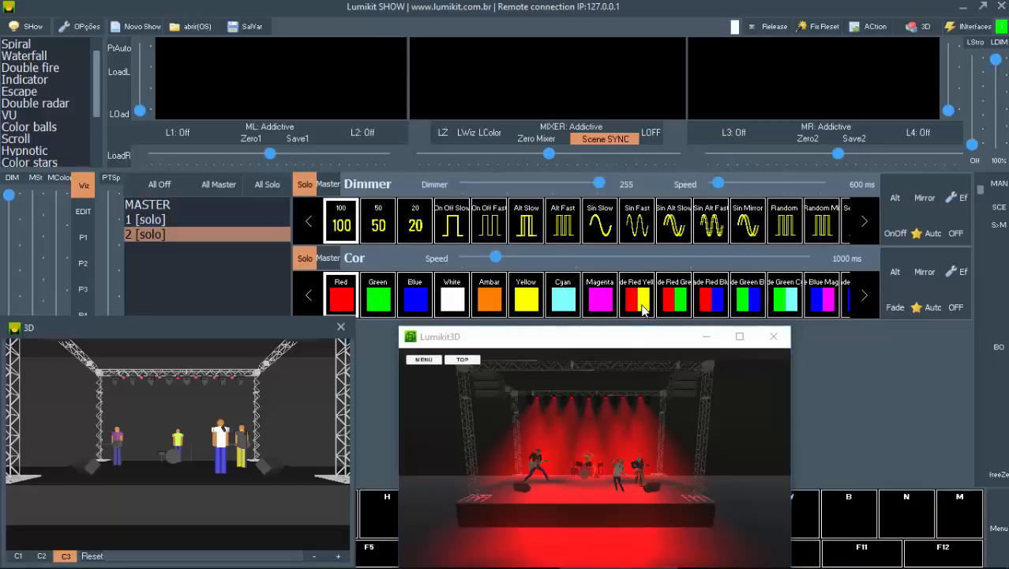
{"action": "left_click", "coordinate": [892, 286]}
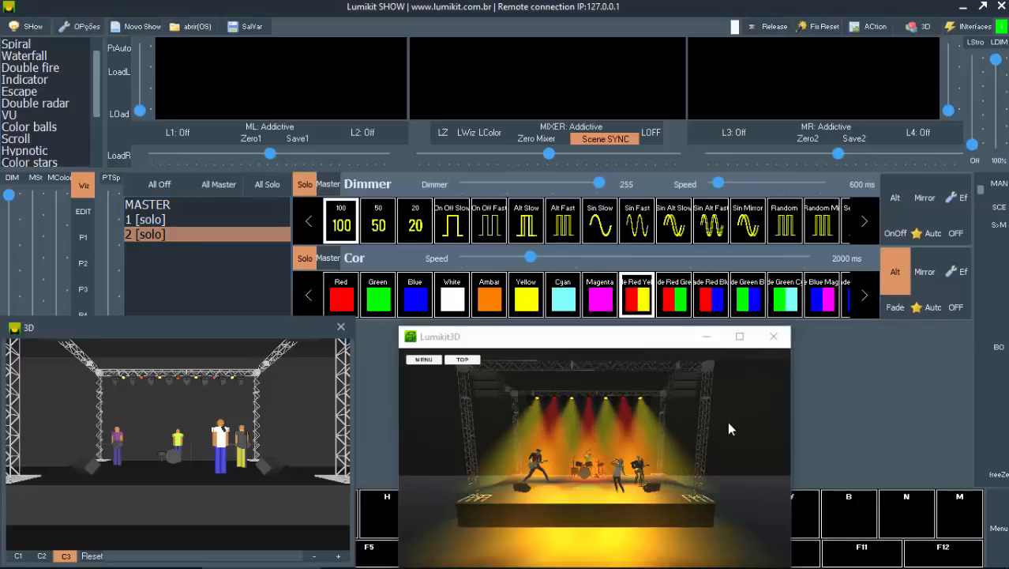
{"action": "left_click", "coordinate": [895, 306]}
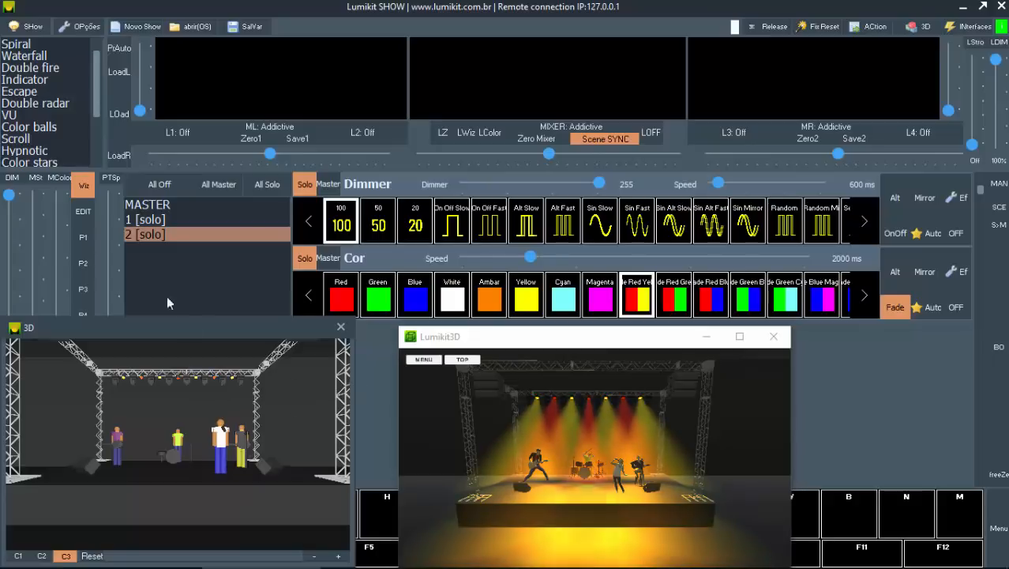
Step: Set the strobe of group 1 to maximum and apply the 100 dimmer to it
{"action": "left_click", "coordinate": [158, 220]}
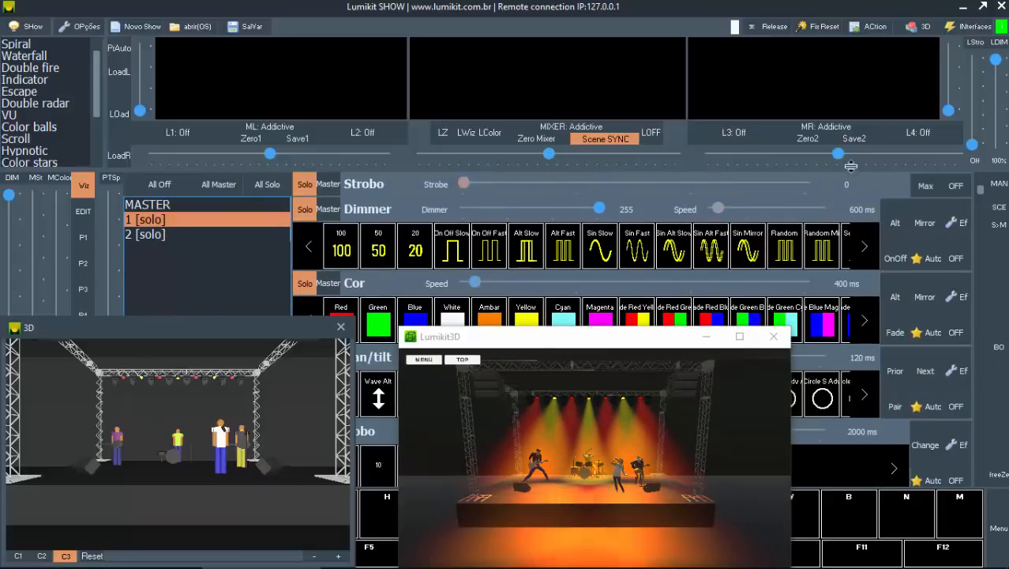
{"action": "left_click", "coordinate": [916, 188]}
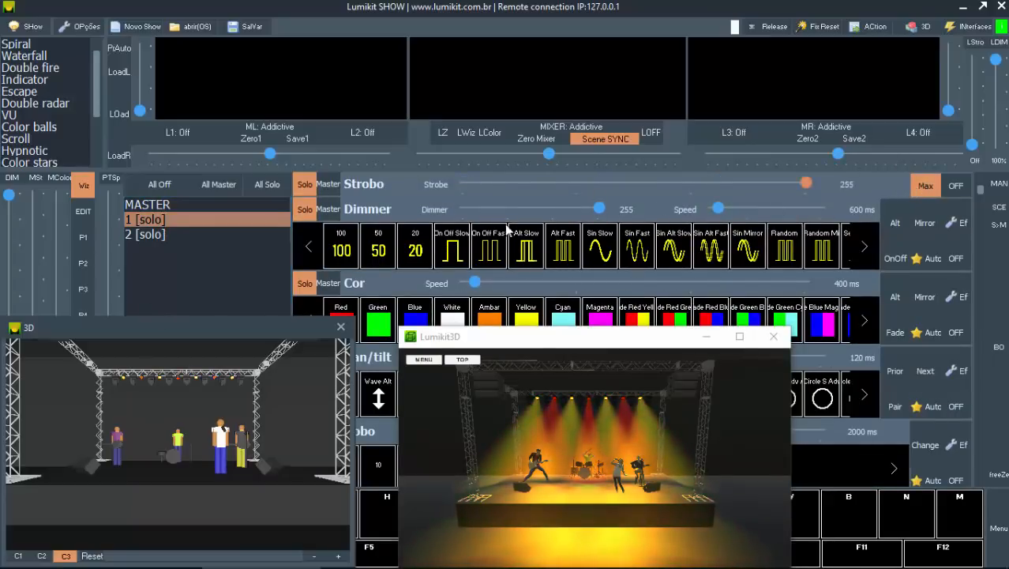
{"action": "left_click", "coordinate": [343, 248]}
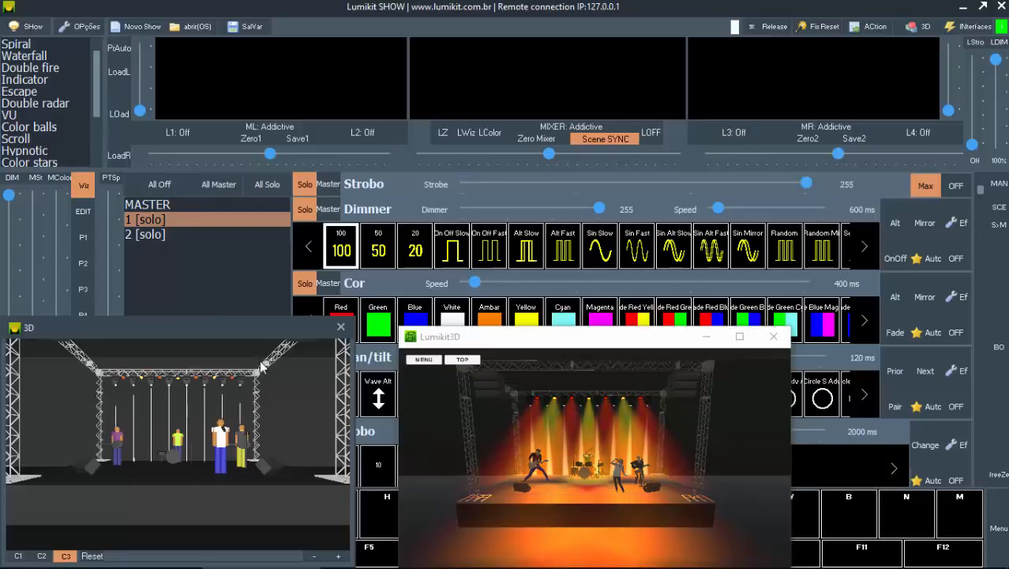
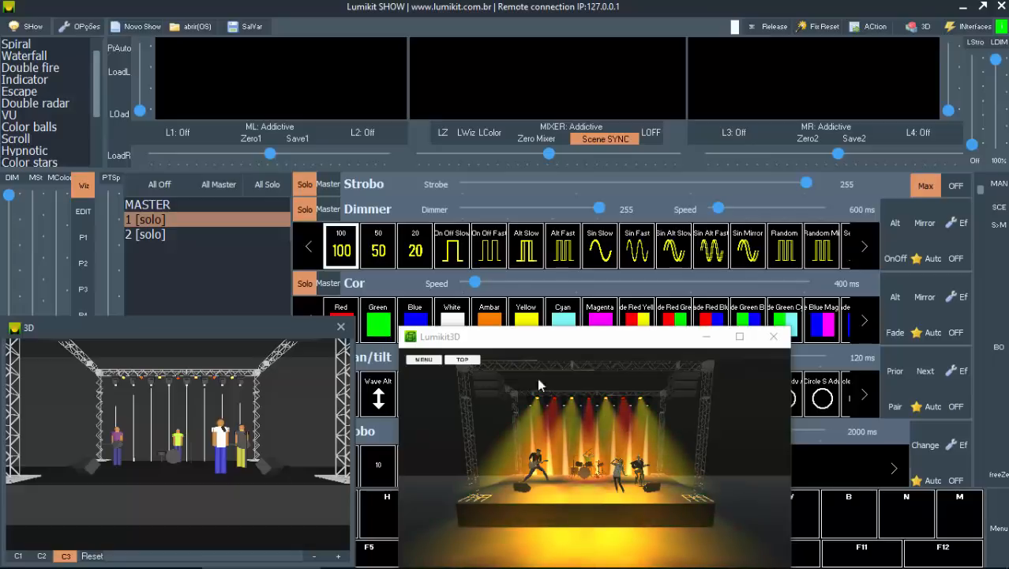
Step: Select group 1 for manual control on page P1 and tilt its moving heads so the beams fall on the stage
{"action": "left_click", "coordinate": [83, 212]}
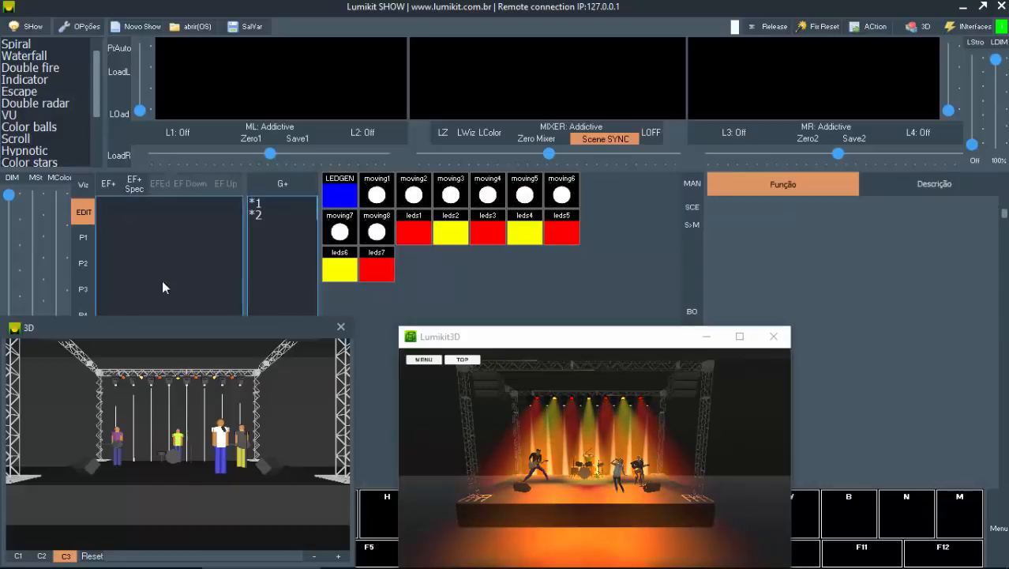
{"action": "left_click", "coordinate": [258, 205]}
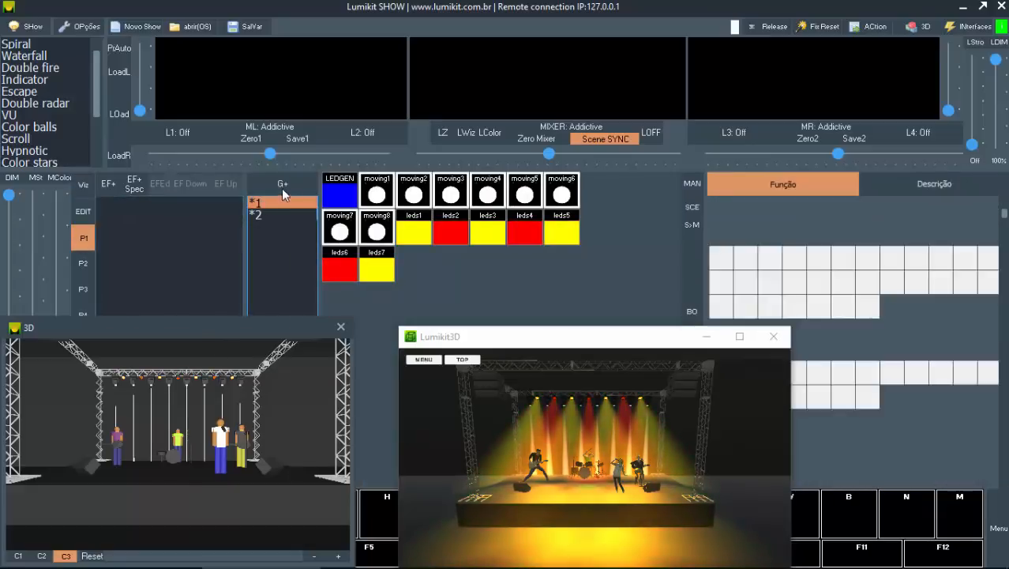
{"action": "left_click", "coordinate": [329, 204]}
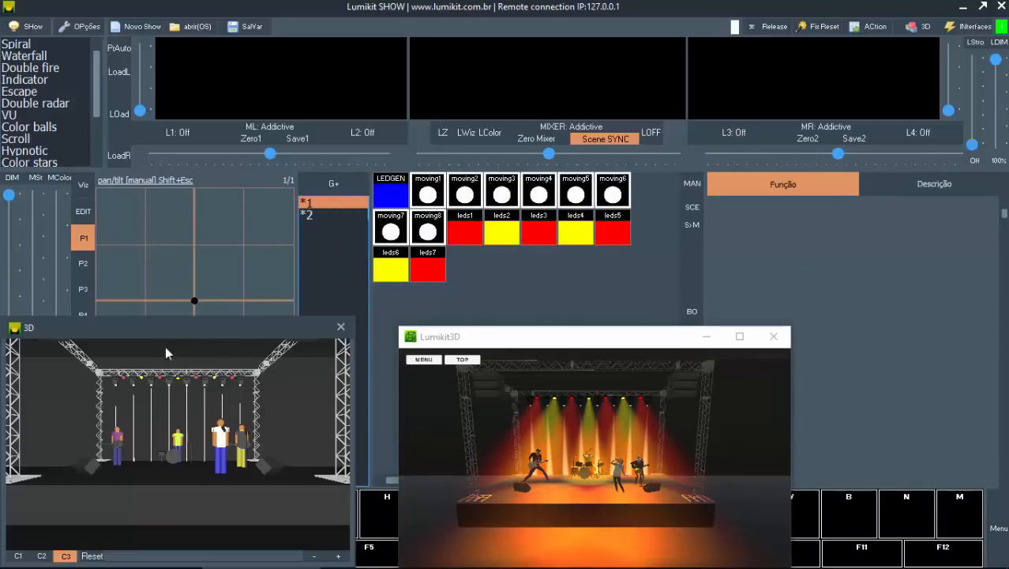
{"action": "left_click", "coordinate": [195, 357]}
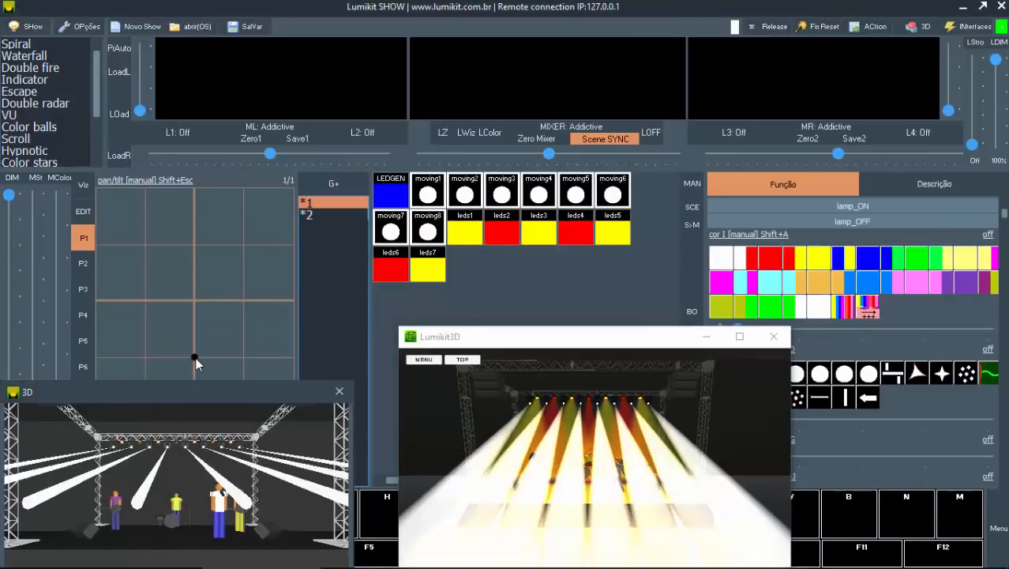
{"action": "left_click_drag", "start_coordinate": [195, 357], "coordinate": [195, 344]}
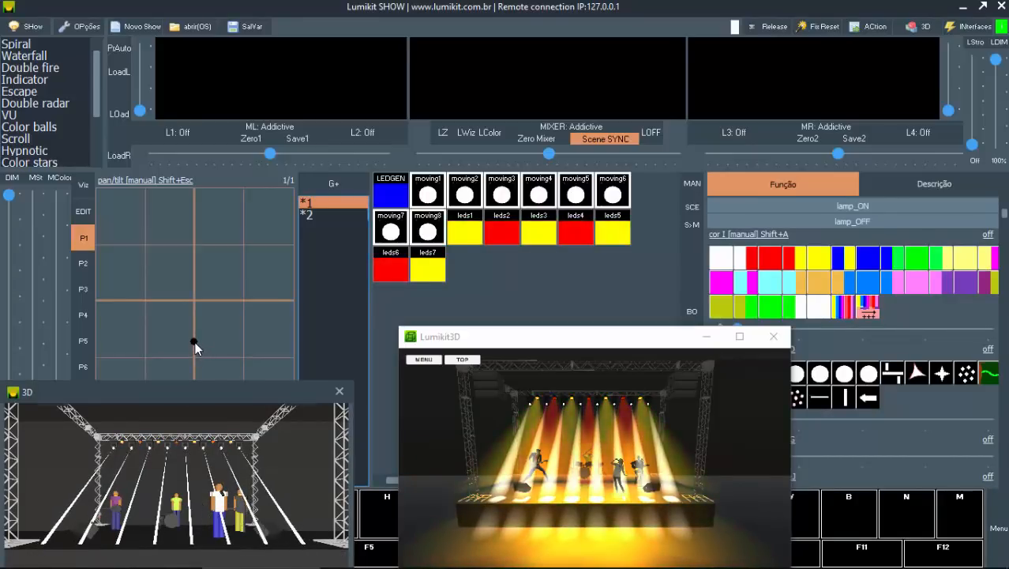
{"action": "left_click_drag", "start_coordinate": [183, 395], "coordinate": [195, 337]}
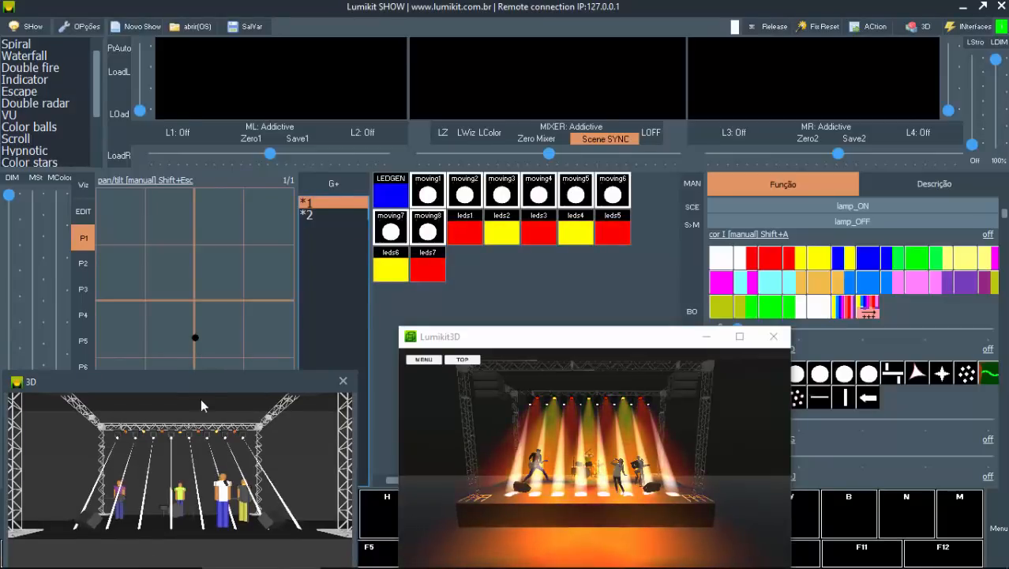
Step: Clear both visualizers off the manual controls and compare several gobos on group 1, settling on Gobo43
{"action": "left_click_drag", "start_coordinate": [199, 382], "coordinate": [195, 498]}
{"action": "left_click_drag", "start_coordinate": [250, 472], "coordinate": [216, 390]}
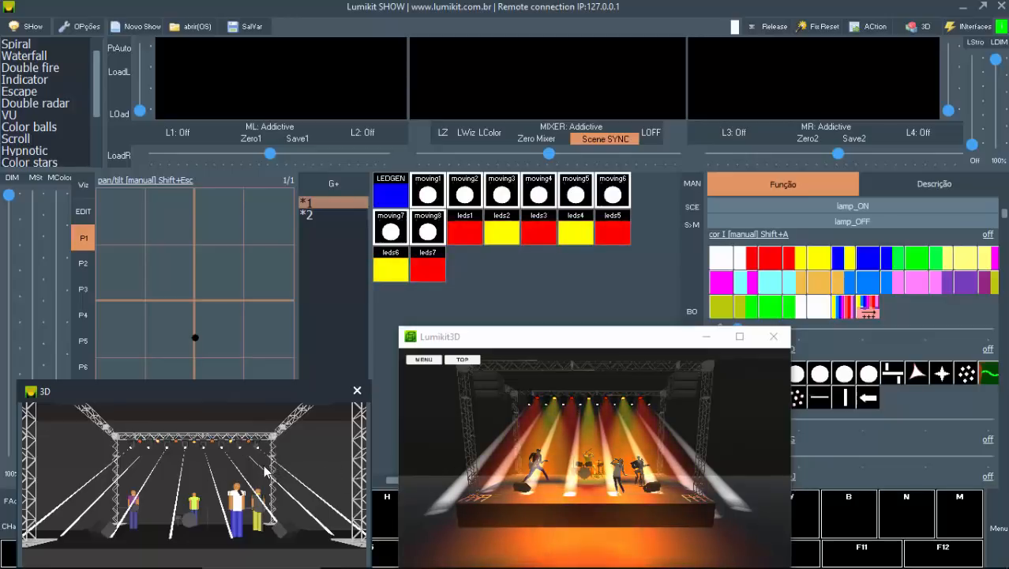
{"action": "left_click_drag", "start_coordinate": [574, 357], "coordinate": [474, 293]}
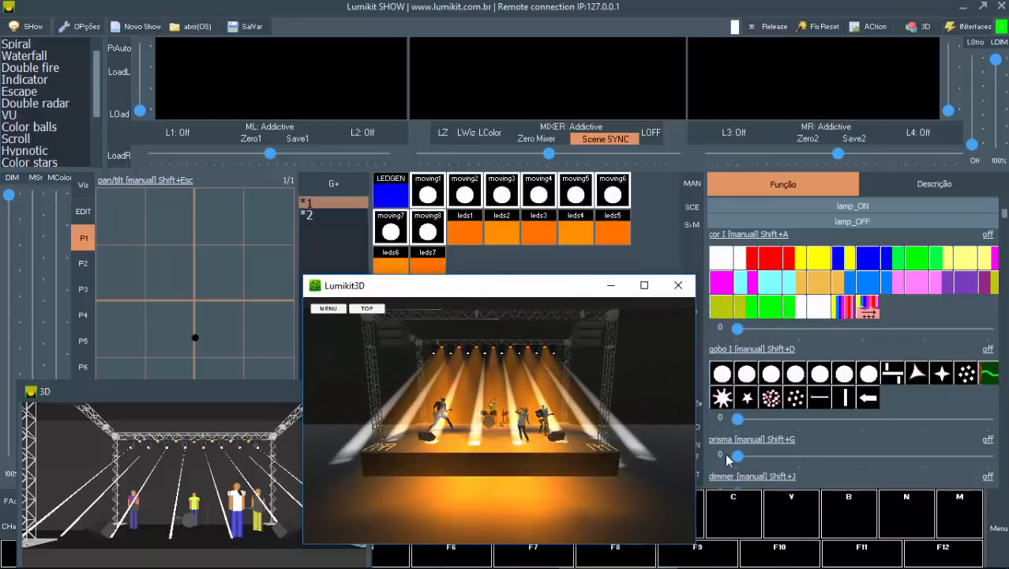
{"action": "left_click", "coordinate": [726, 399]}
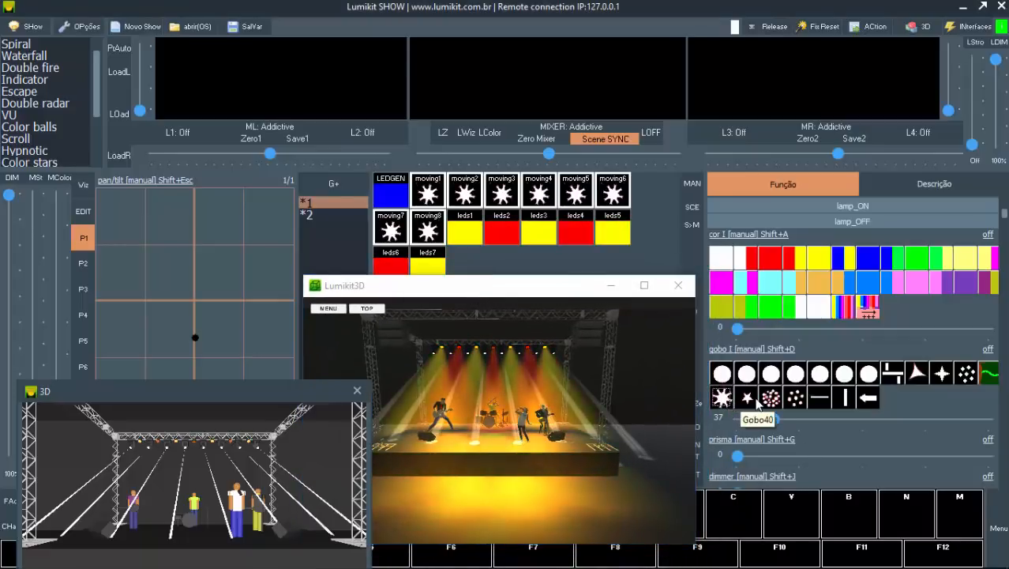
{"action": "left_click", "coordinate": [750, 401]}
{"action": "left_click", "coordinate": [774, 400]}
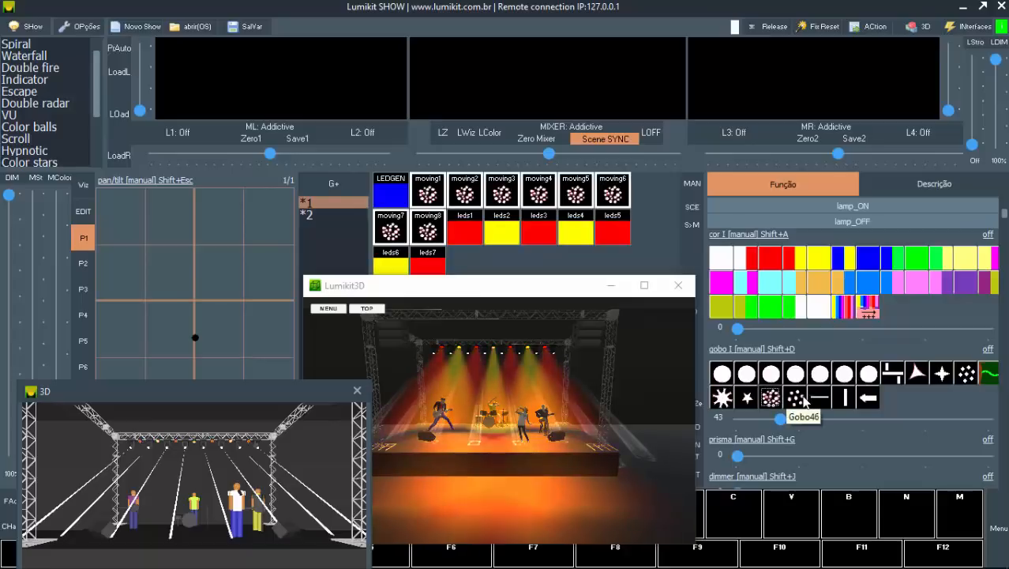
{"action": "left_click", "coordinate": [803, 400]}
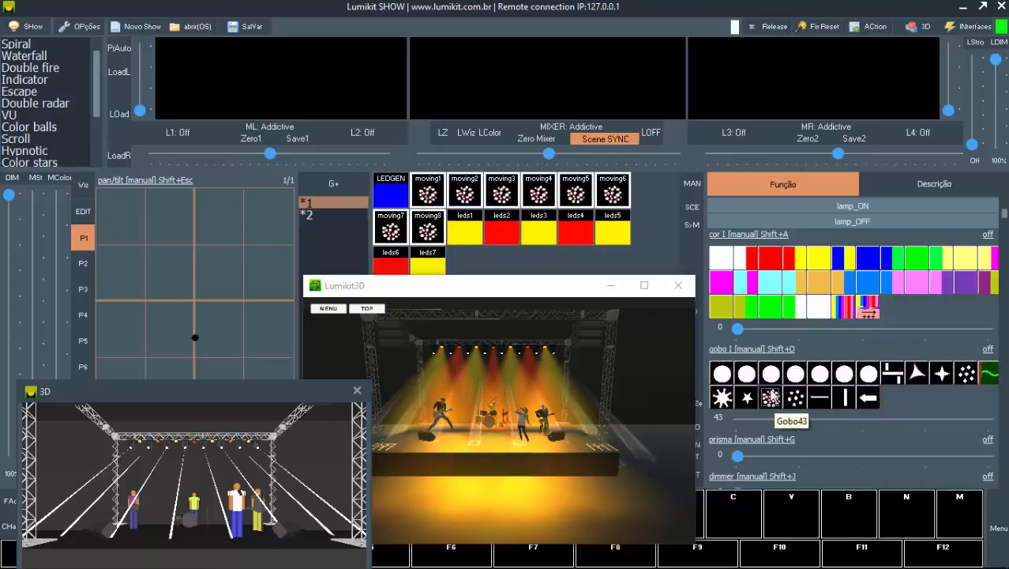
{"action": "left_click", "coordinate": [771, 399]}
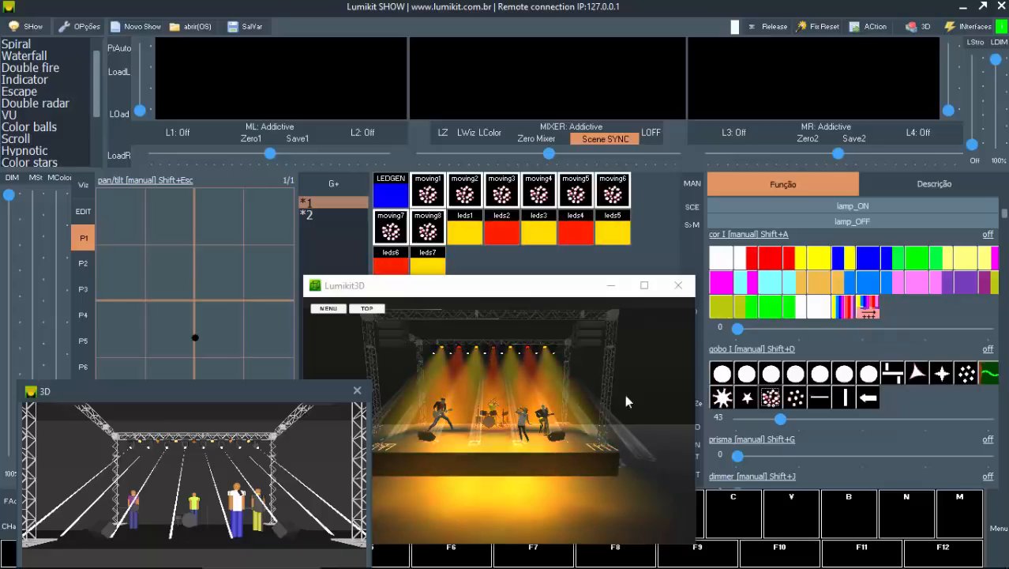
Step: Open the fixture moving1 for editing in the show configuration and show its Gobo I list enlarged
{"action": "left_click", "coordinate": [31, 25]}
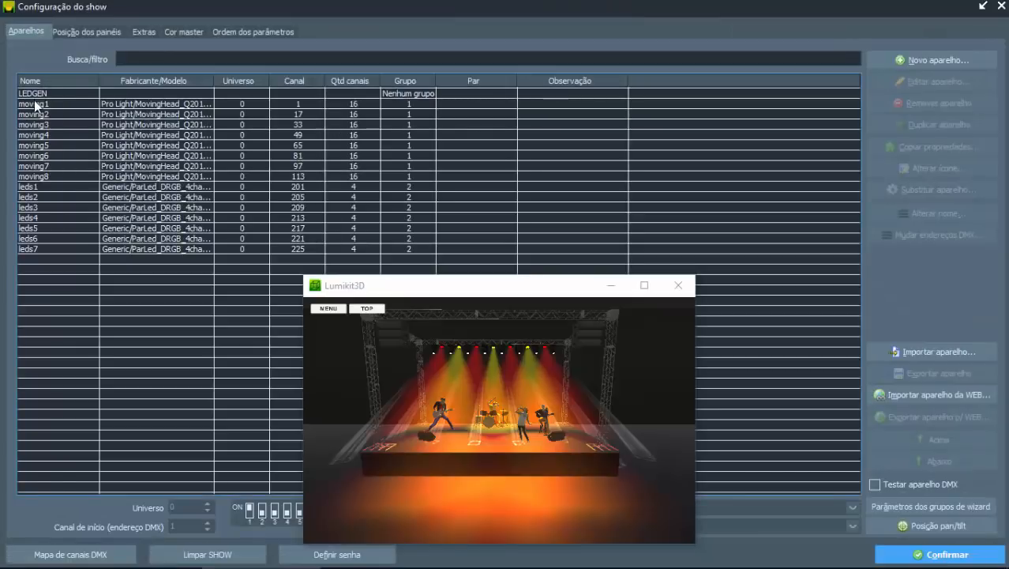
{"action": "left_click", "coordinate": [34, 103]}
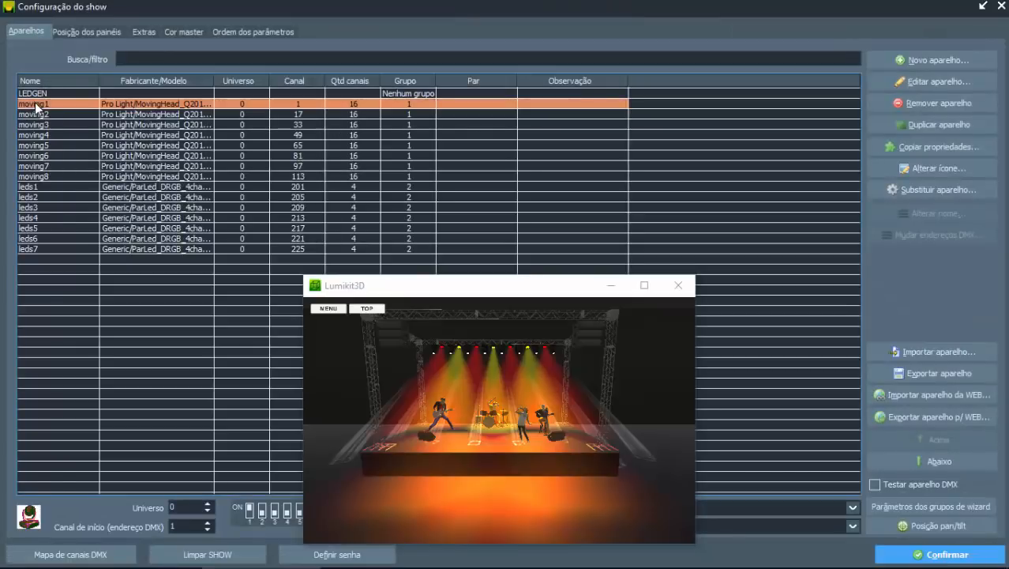
{"action": "double_click", "coordinate": [42, 104]}
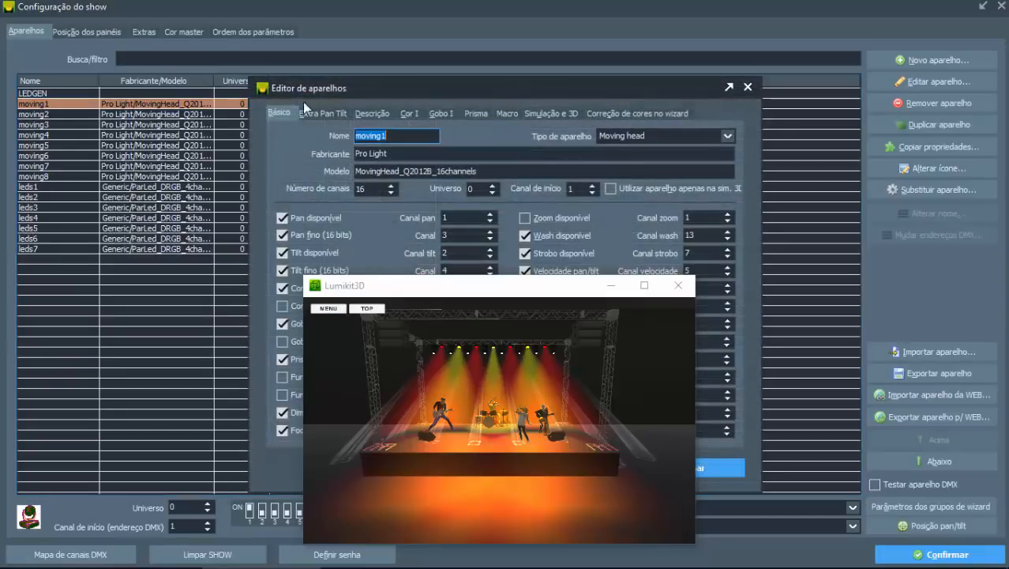
{"action": "left_click", "coordinate": [441, 114]}
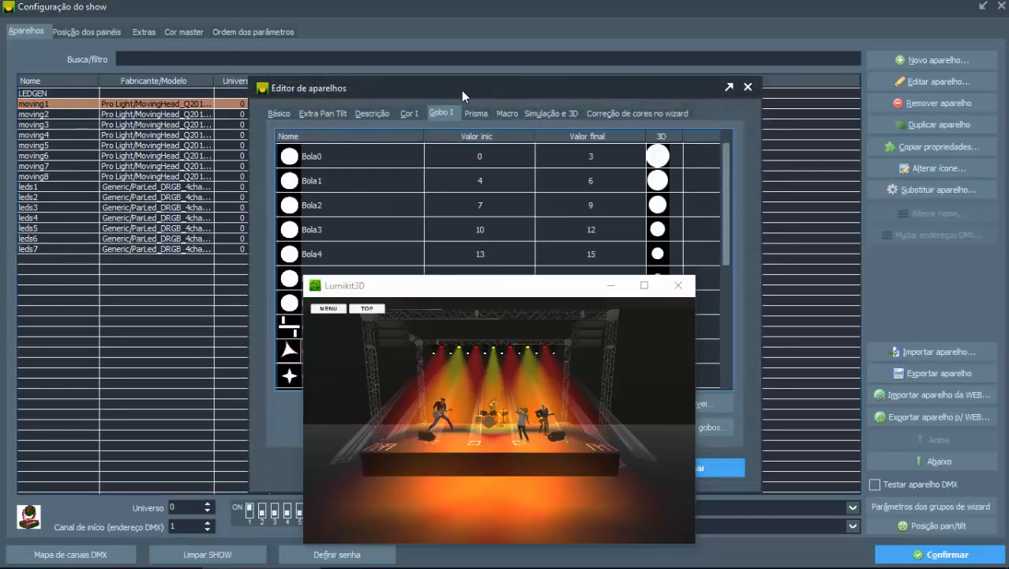
{"action": "double_click", "coordinate": [462, 90]}
Step: Examine moving1's gobo list with the visualizer out of the way, including the 3D gobo choices for Bola0
{"action": "left_click_drag", "start_coordinate": [462, 289], "coordinate": [635, 316]}
{"action": "left_click", "coordinate": [65, 78]}
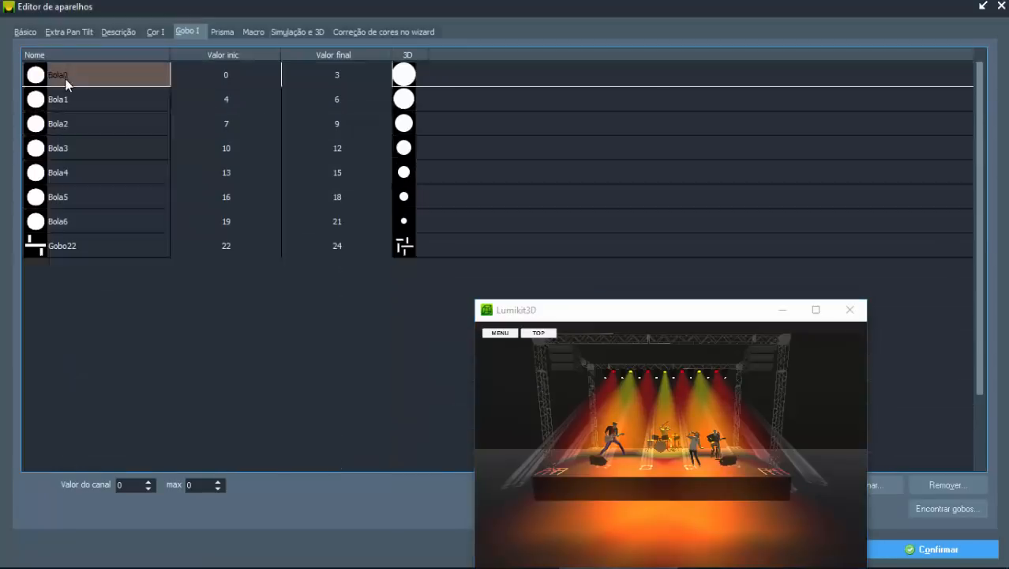
{"action": "left_click", "coordinate": [63, 96]}
{"action": "left_click", "coordinate": [54, 129]}
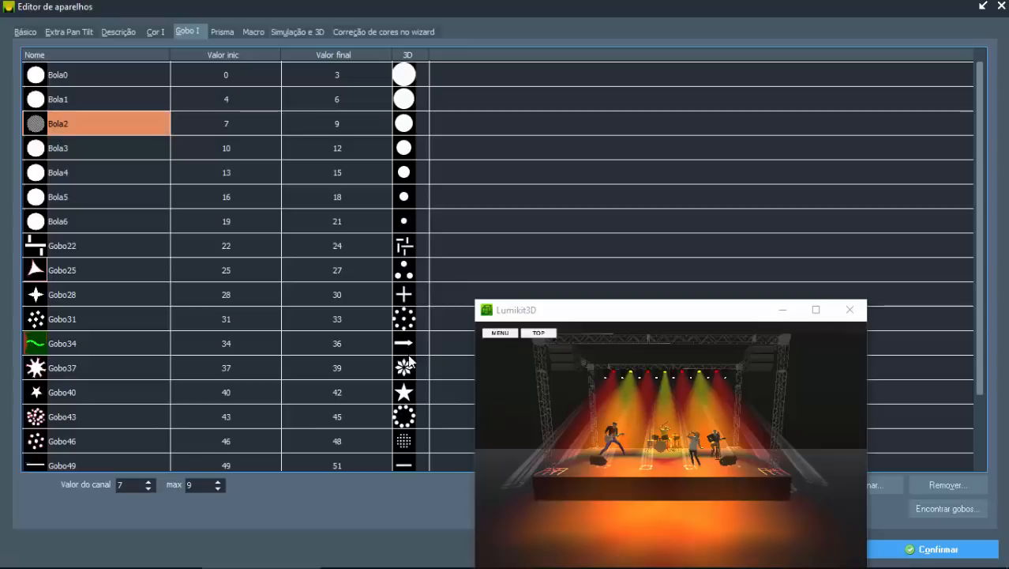
{"action": "left_click_drag", "start_coordinate": [572, 307], "coordinate": [663, 50]}
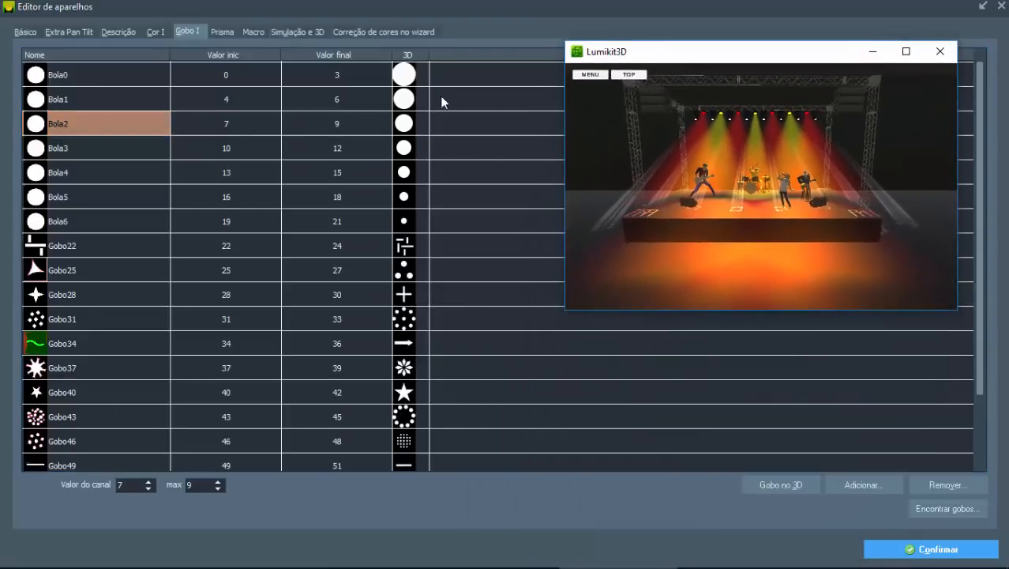
{"action": "left_click", "coordinate": [52, 77]}
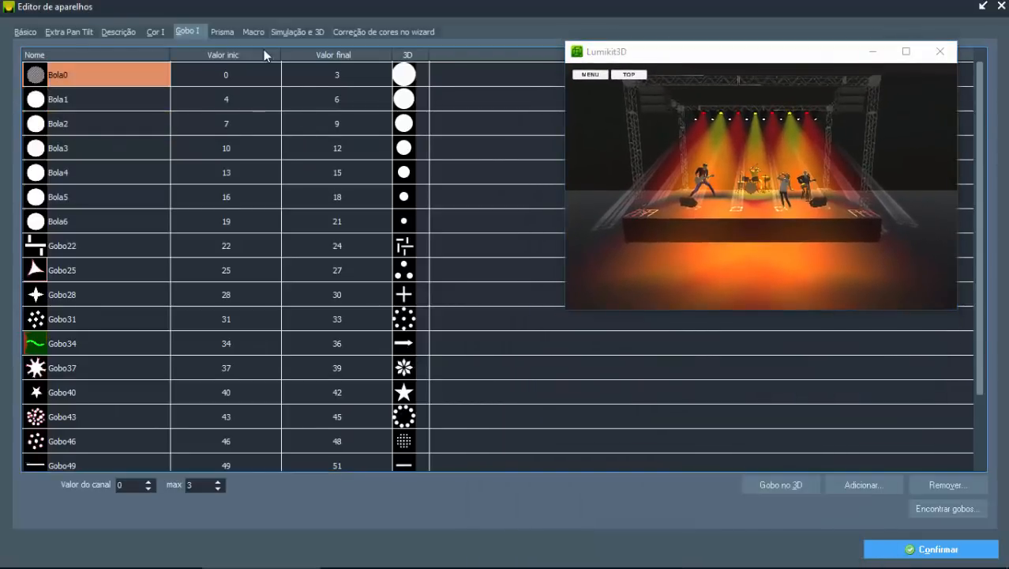
{"action": "left_click", "coordinate": [778, 484]}
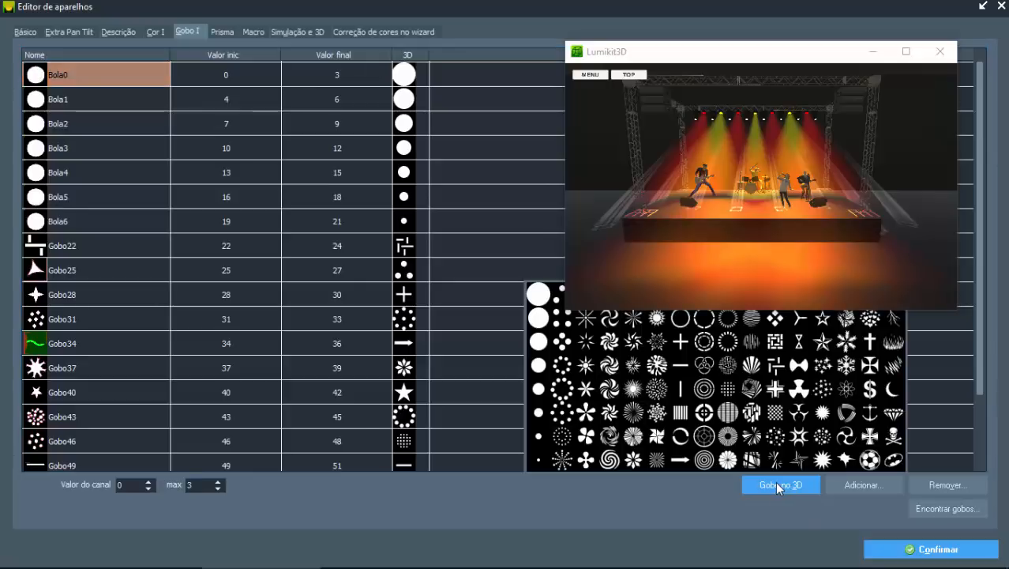
{"action": "left_click_drag", "start_coordinate": [667, 59], "coordinate": [660, 29]}
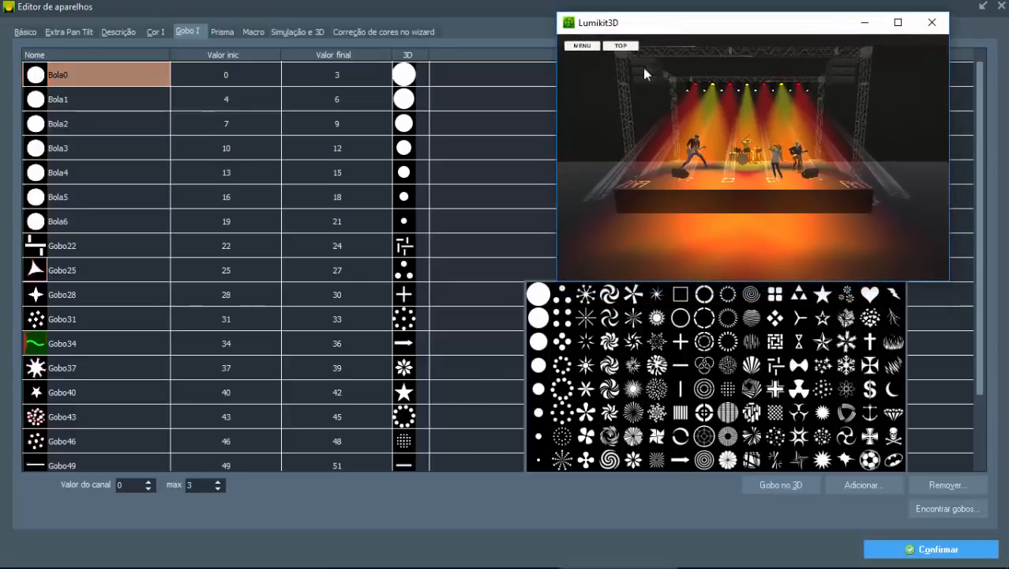
{"action": "left_click", "coordinate": [758, 487]}
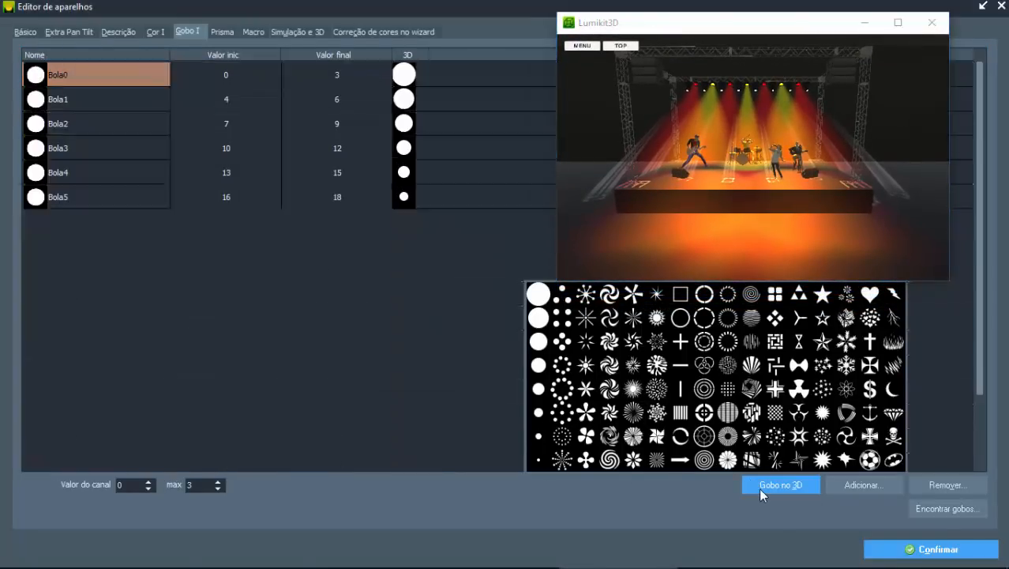
Step: Start adding prism entries to moving1 and create a new list item named off
{"action": "left_click", "coordinate": [223, 32]}
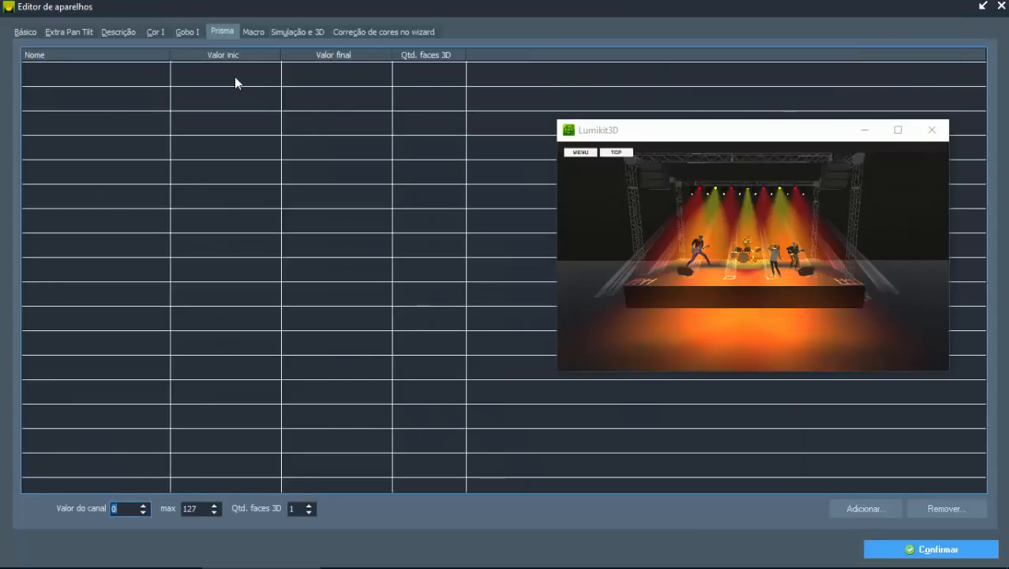
{"action": "left_click", "coordinate": [890, 509]}
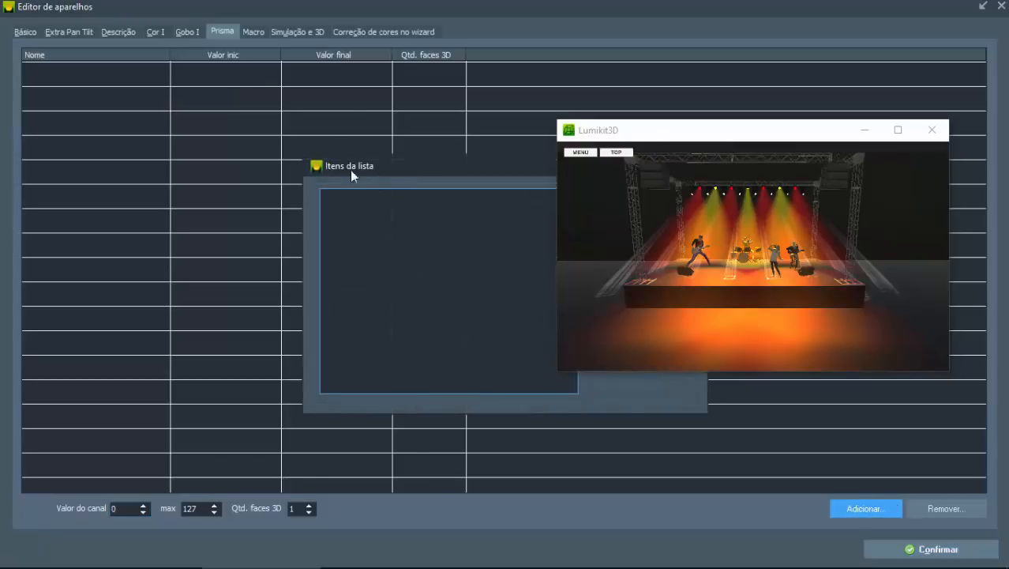
{"action": "left_click", "coordinate": [411, 211]}
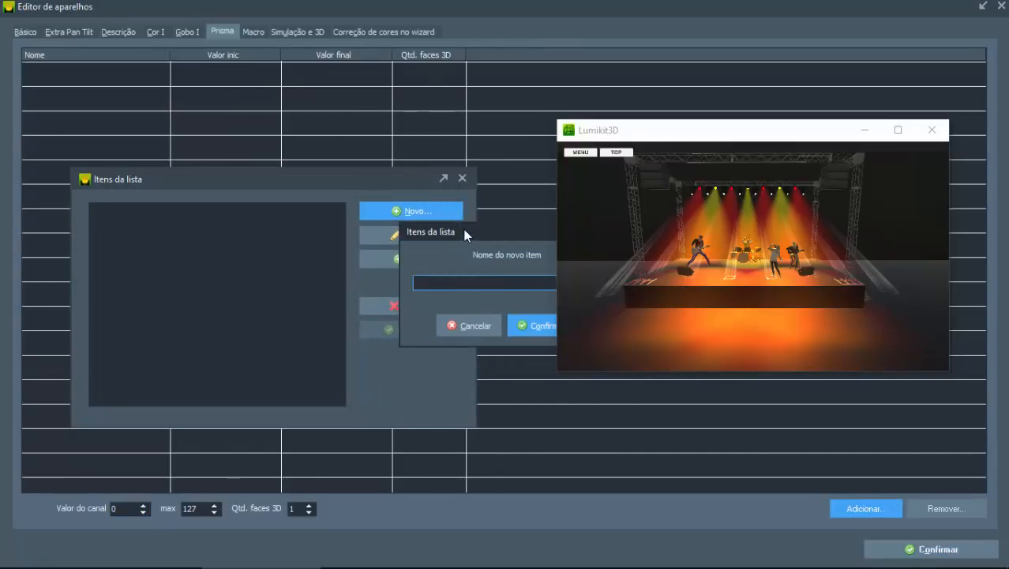
{"action": "type", "text": "pri"}
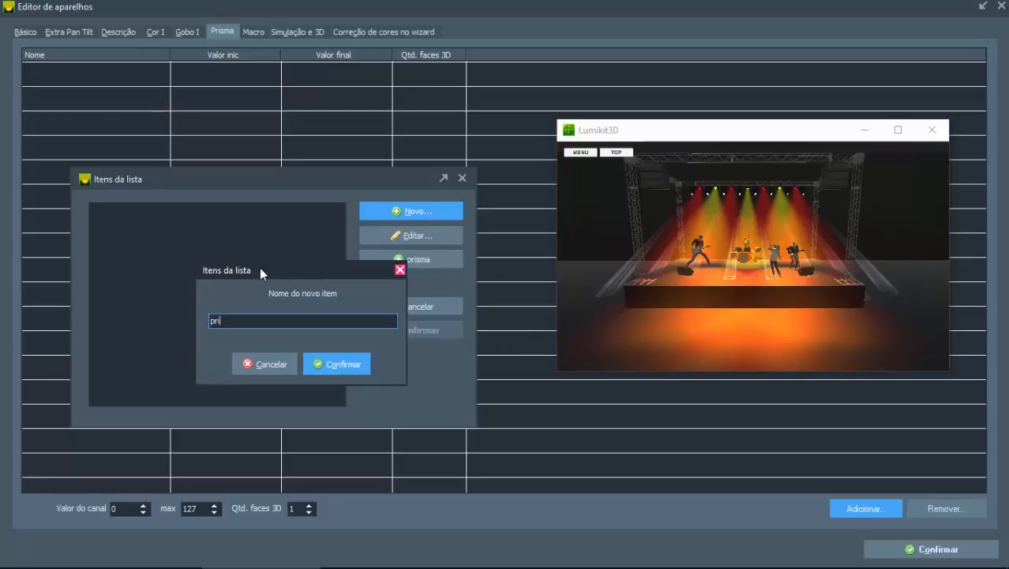
{"action": "key", "text": "BackSpace"}
{"action": "key", "text": "BackSpace"}
{"action": "key", "text": "BackSpace"}
{"action": "type", "text": "off"}
{"action": "left_click", "coordinate": [342, 364]}
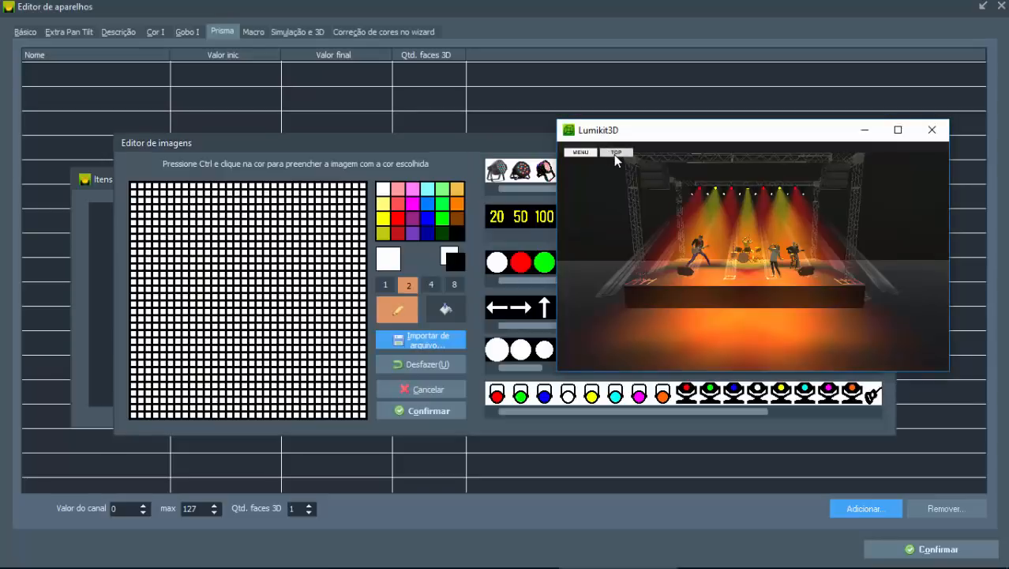
Step: Give the off item the plain pink circle from the gobo and prism image library and confirm it
{"action": "left_click", "coordinate": [481, 142]}
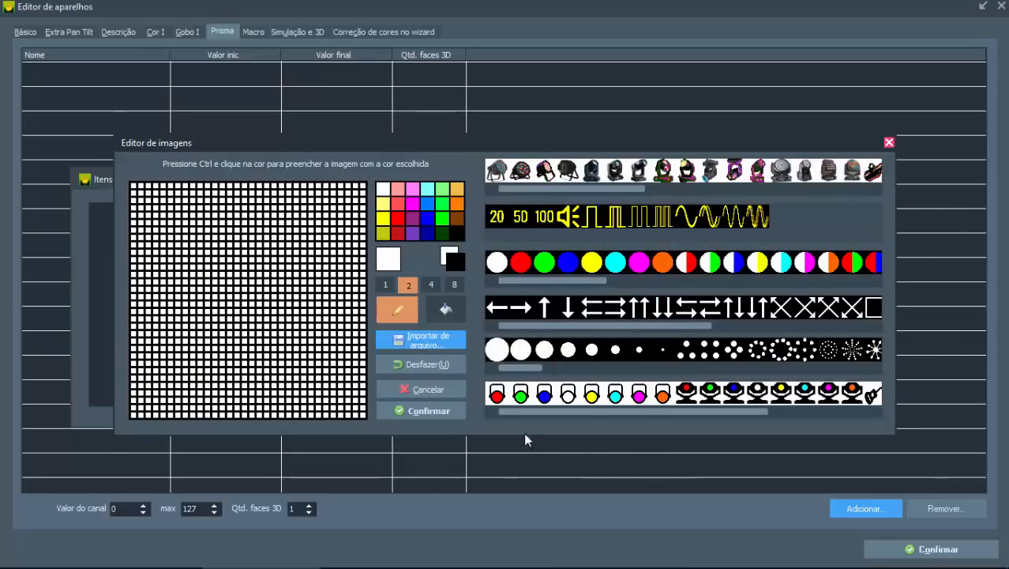
{"action": "left_click_drag", "start_coordinate": [520, 367], "coordinate": [764, 367]}
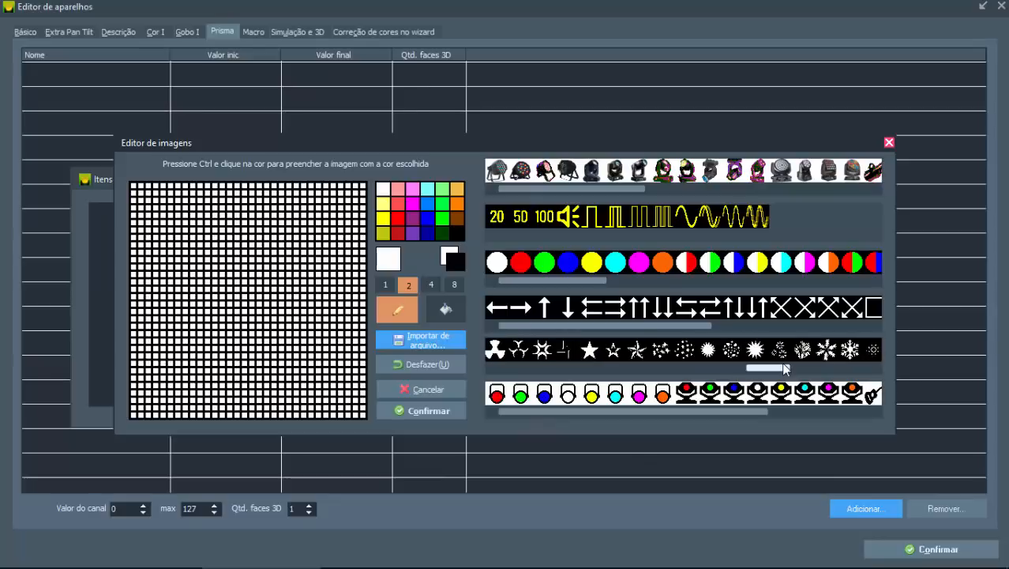
{"action": "left_click", "coordinate": [810, 367]}
{"action": "left_click", "coordinate": [810, 368]}
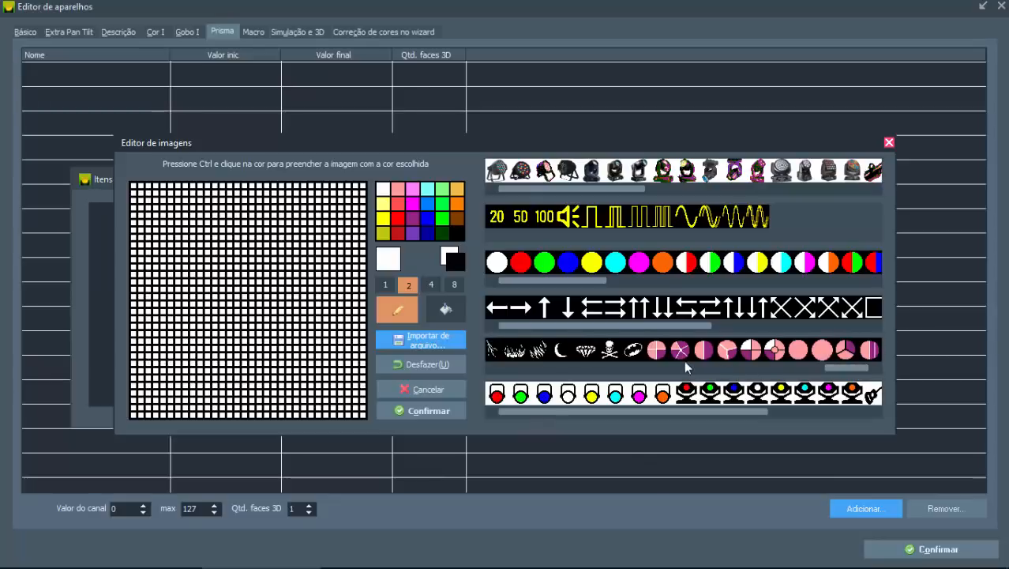
{"action": "left_click", "coordinate": [798, 359]}
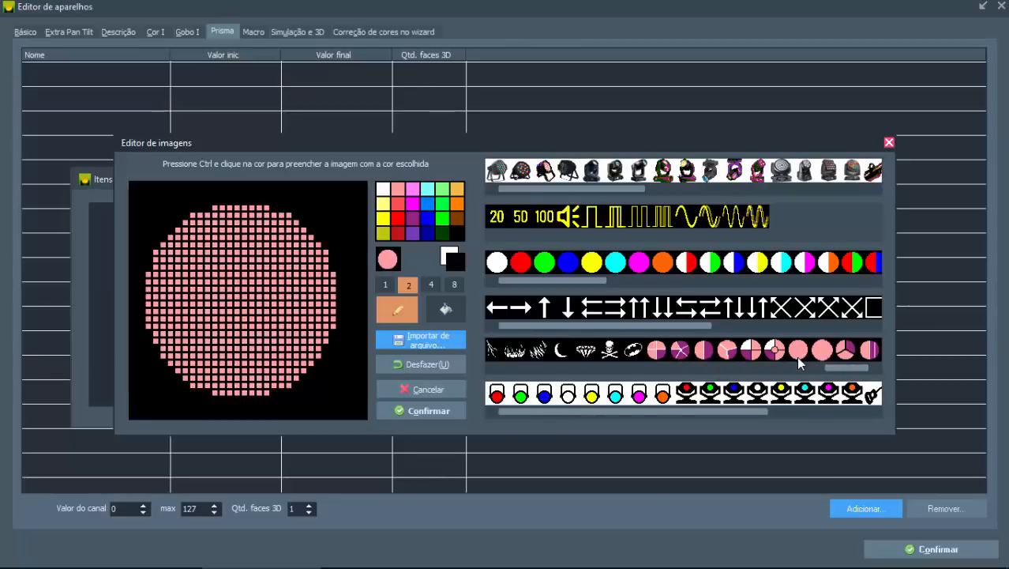
{"action": "left_click", "coordinate": [429, 411]}
Step: Create a list item named on and give it the circle with white, pink and purple quarters from the gobo and prism images
{"action": "left_click", "coordinate": [394, 203]}
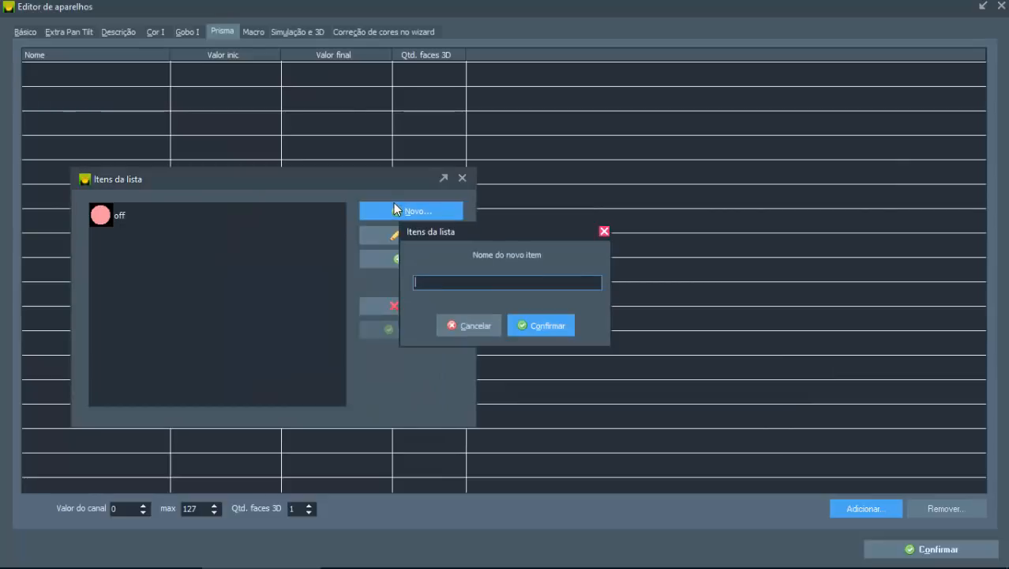
{"action": "key", "text": "Escape"}
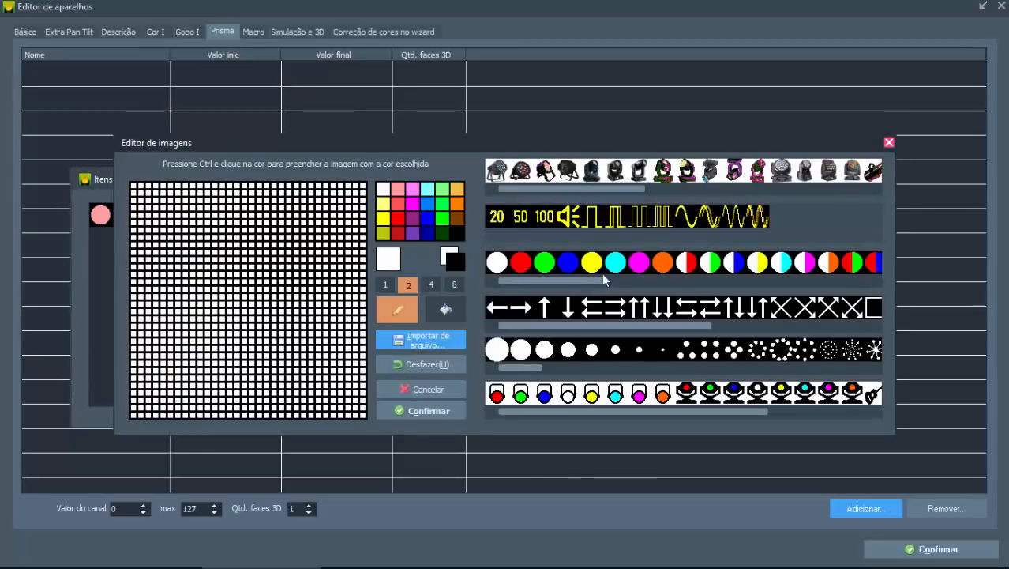
{"action": "left_click_drag", "start_coordinate": [521, 368], "coordinate": [849, 369]}
{"action": "left_click", "coordinate": [774, 352]}
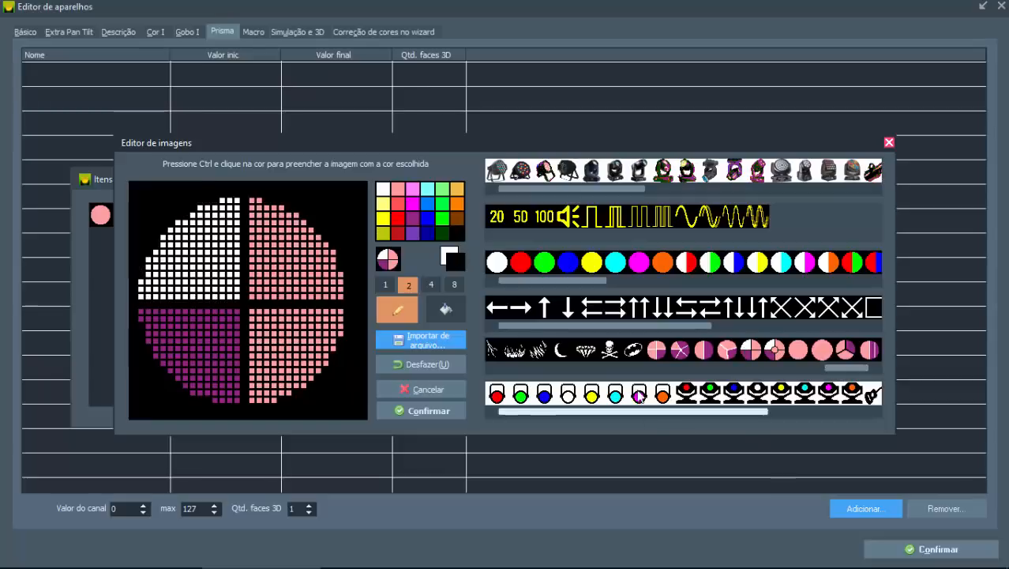
{"action": "left_click", "coordinate": [442, 411]}
Step: Add the off item to moving1's prism table and set its maximum channel value to 127
{"action": "left_click", "coordinate": [116, 216]}
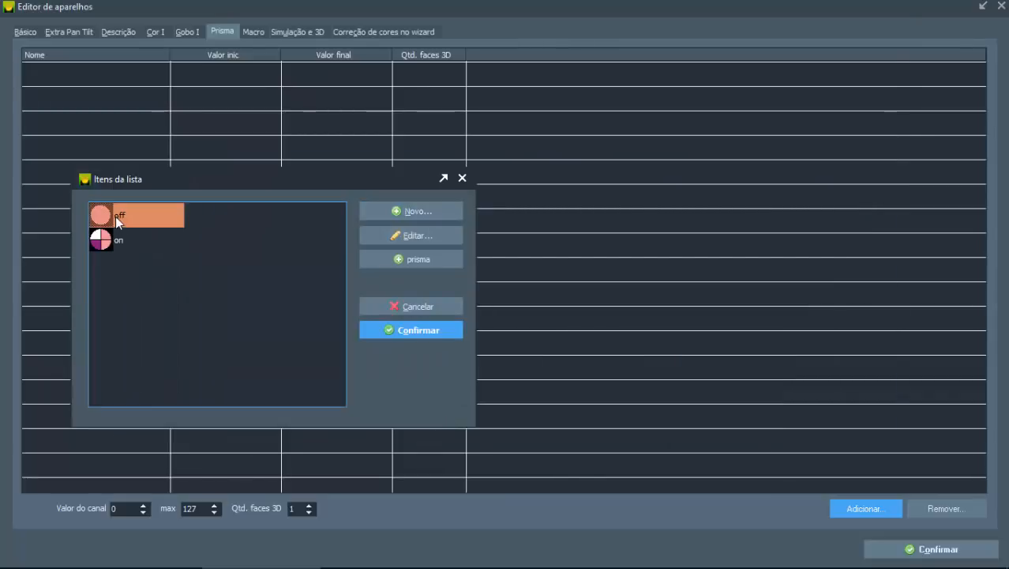
{"action": "left_click", "coordinate": [371, 330]}
{"action": "left_click", "coordinate": [50, 76]}
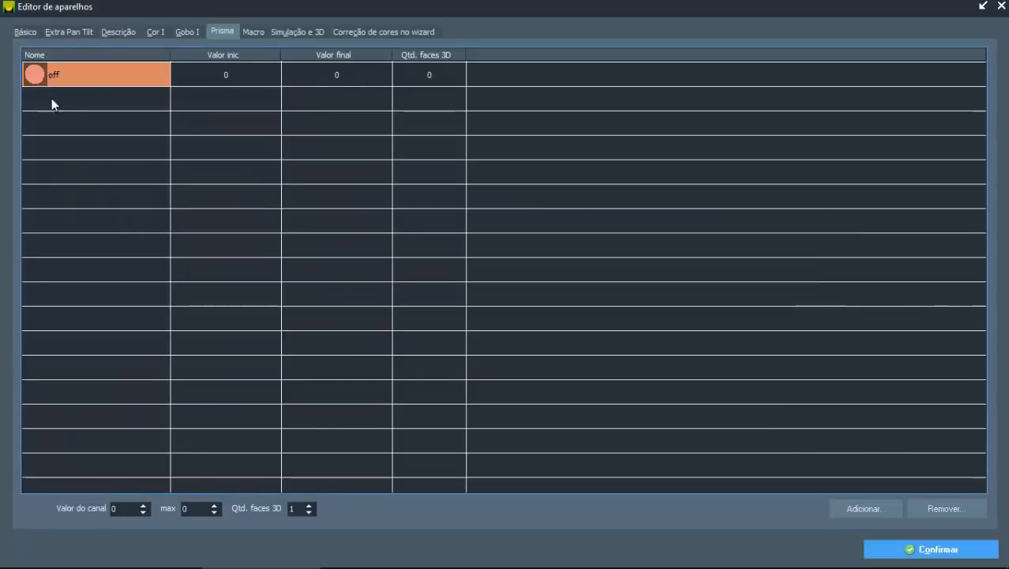
{"action": "double_click", "coordinate": [193, 509]}
{"action": "type", "text": "12"}
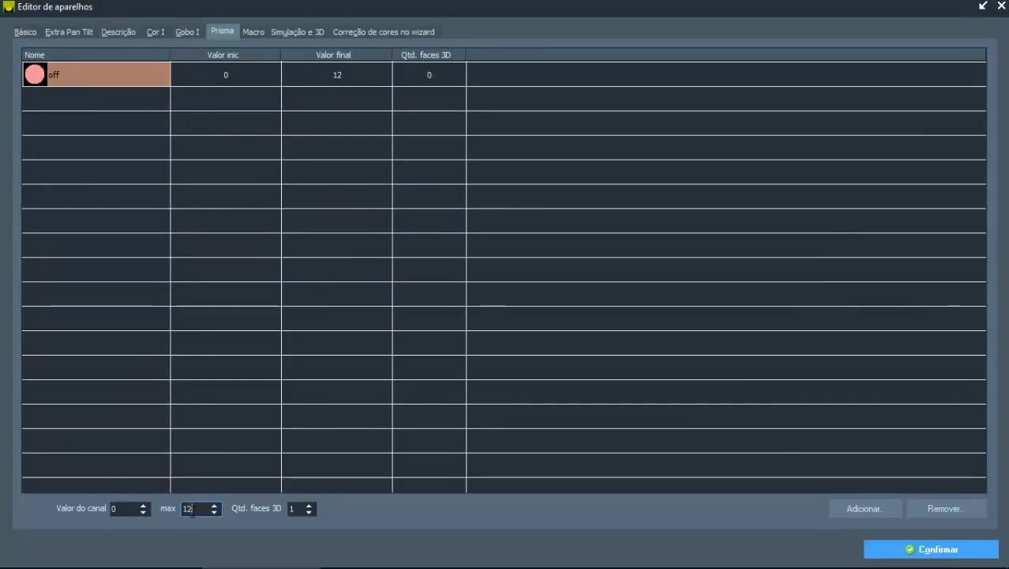
{"action": "type", "text": "7"}
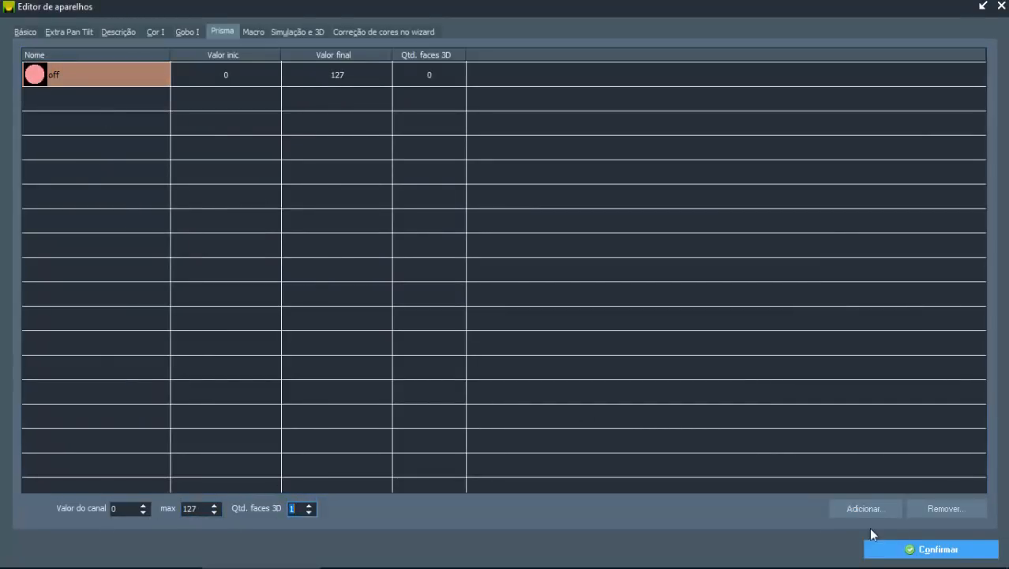
Step: Add the on item to moving1's prism table
{"action": "left_click", "coordinate": [864, 507]}
{"action": "left_click", "coordinate": [367, 229]}
{"action": "left_click", "coordinate": [608, 316]}
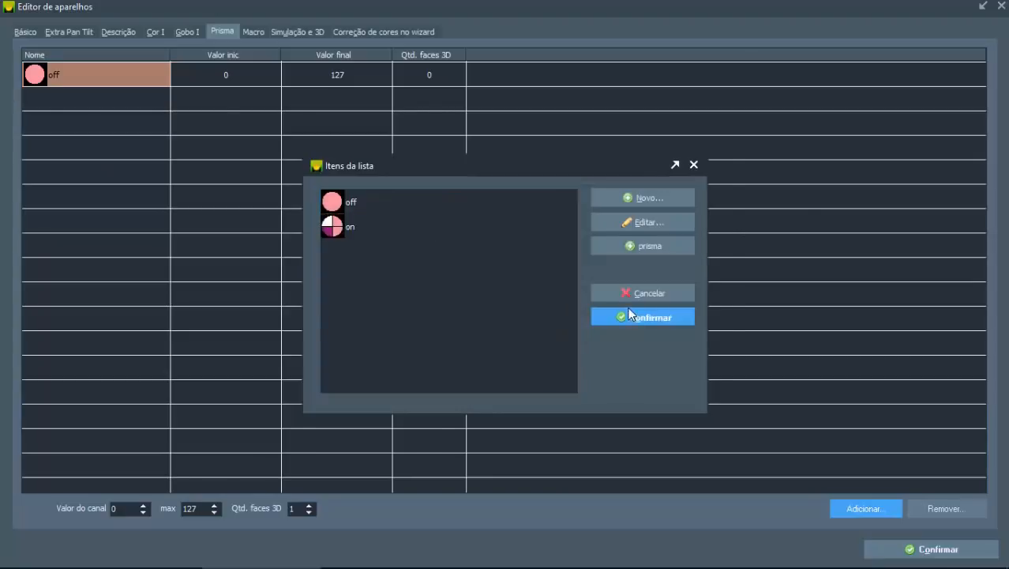
Step: Set the on prism entry's channel range to 128–255 with 4 faces for 3D
{"action": "left_click", "coordinate": [54, 96]}
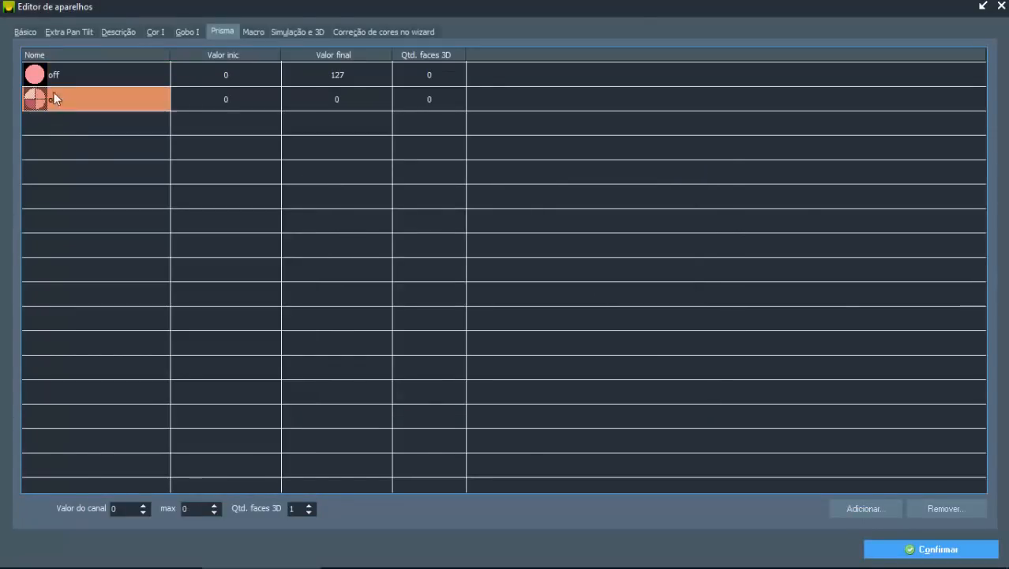
{"action": "left_click", "coordinate": [120, 509]}
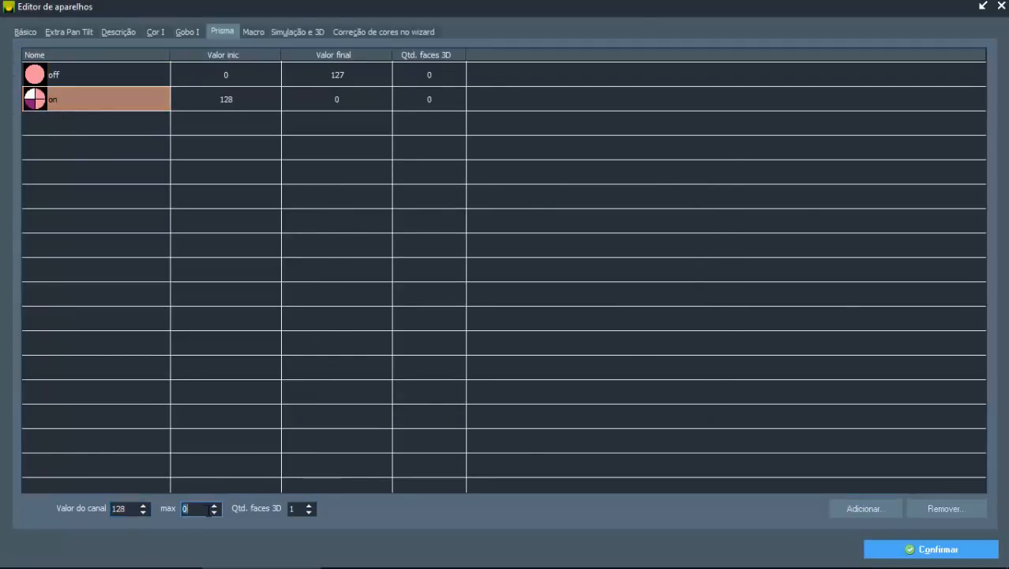
{"action": "type", "text": "255"}
{"action": "key", "text": "Tab"}
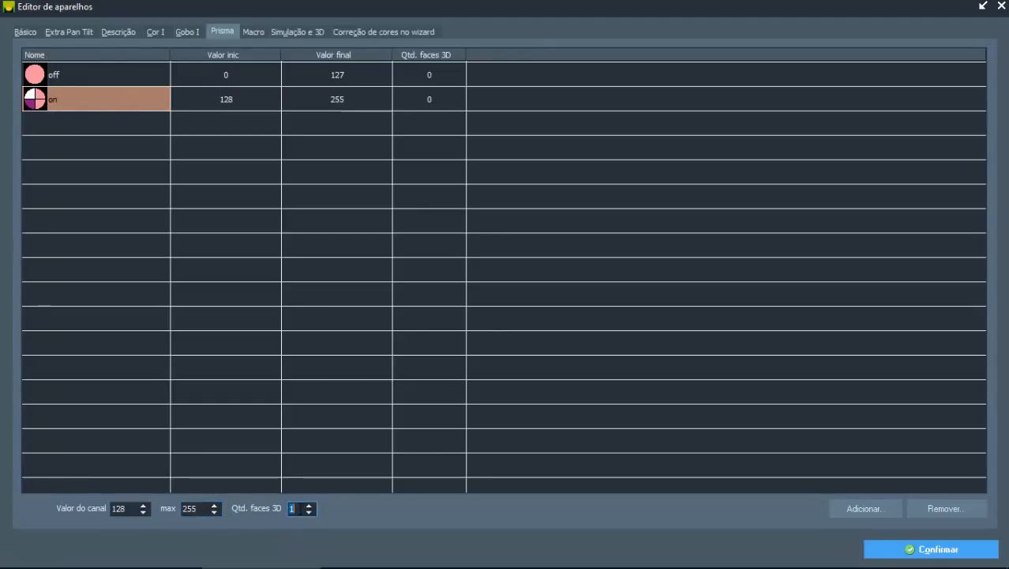
{"action": "type", "text": "4"}
{"action": "left_click", "coordinate": [261, 445]}
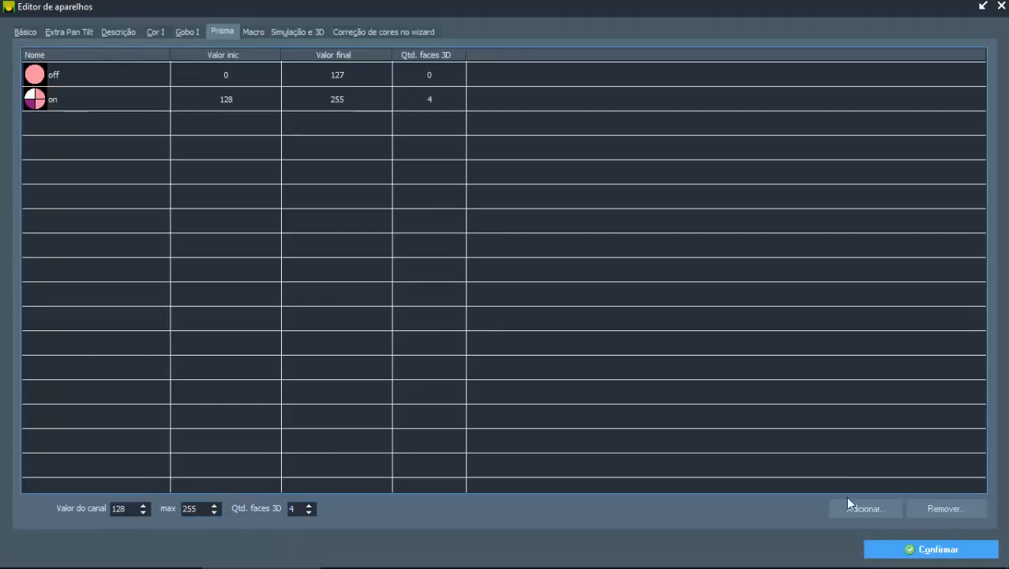
Step: Save moving1, copy its properties to moving2 through moving8, and confirm the show configuration
{"action": "left_click", "coordinate": [909, 548]}
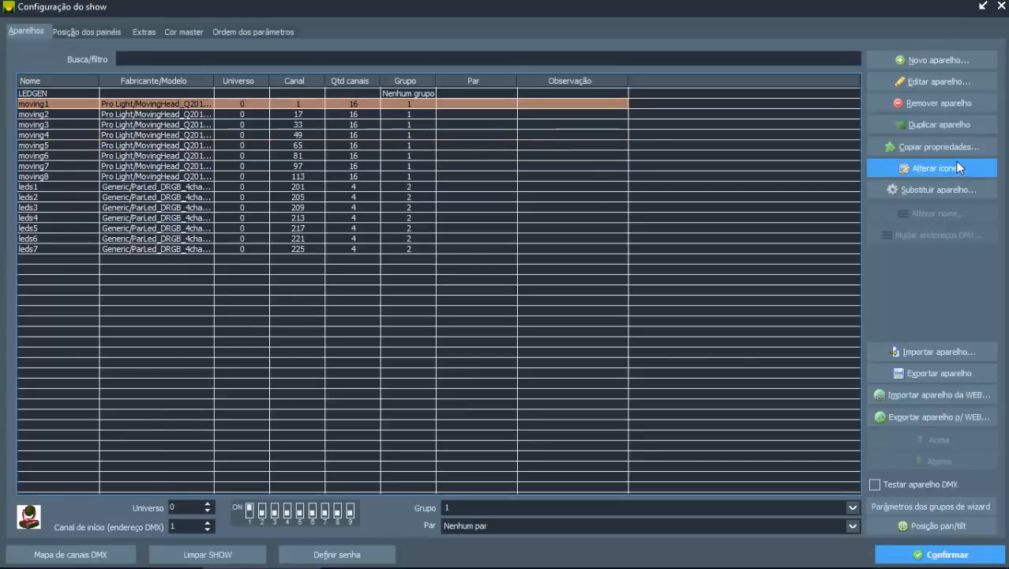
{"action": "left_click", "coordinate": [935, 150]}
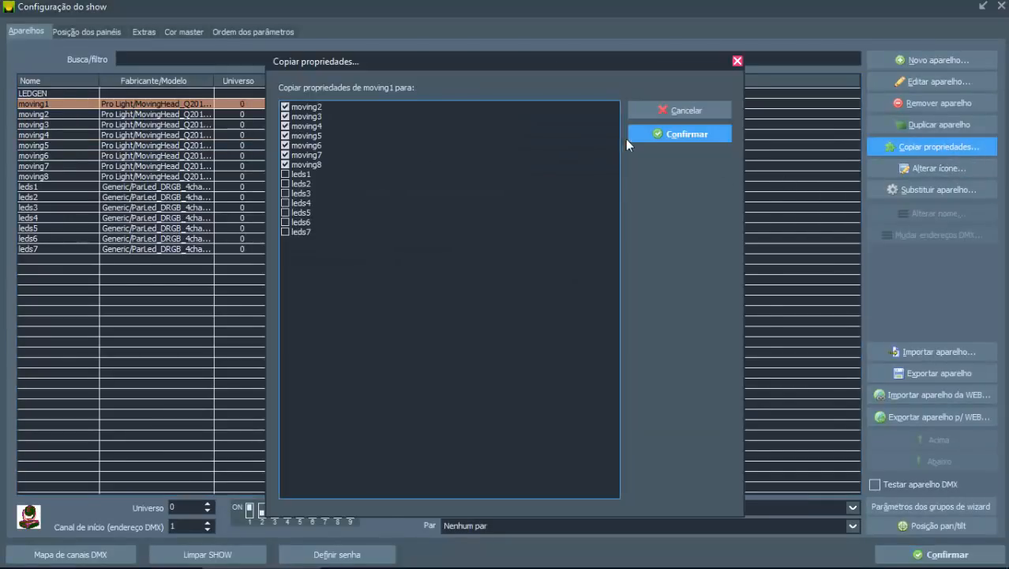
{"action": "left_click", "coordinate": [681, 134]}
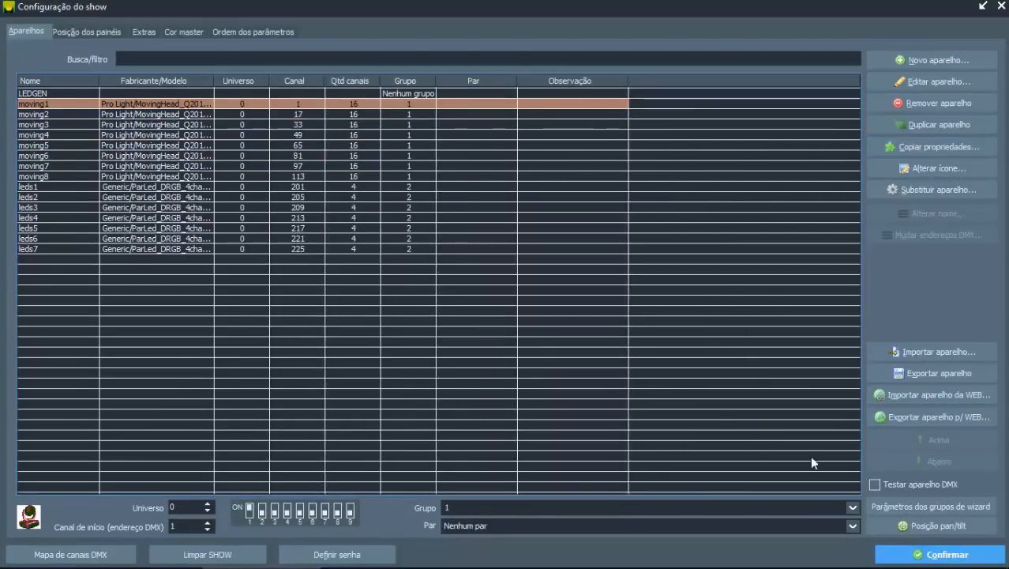
{"action": "left_click", "coordinate": [896, 554]}
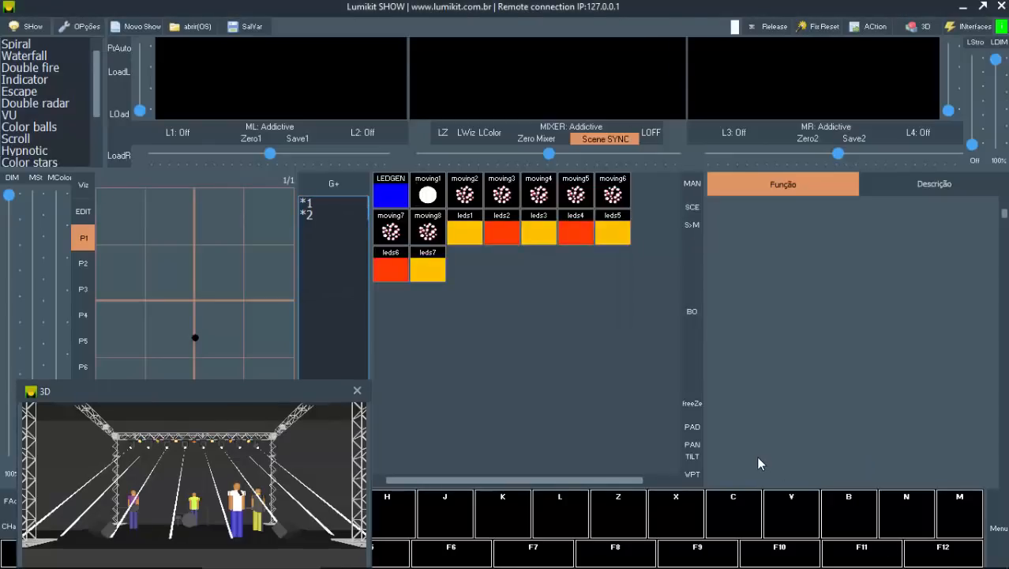
Step: Bring up the Lumikit3D visualizer, select group 1, and place the visualizer clear of the fixture function controls
{"action": "key", "text": "alt+Tab"}
{"action": "left_click_drag", "start_coordinate": [713, 135], "coordinate": [567, 326]}
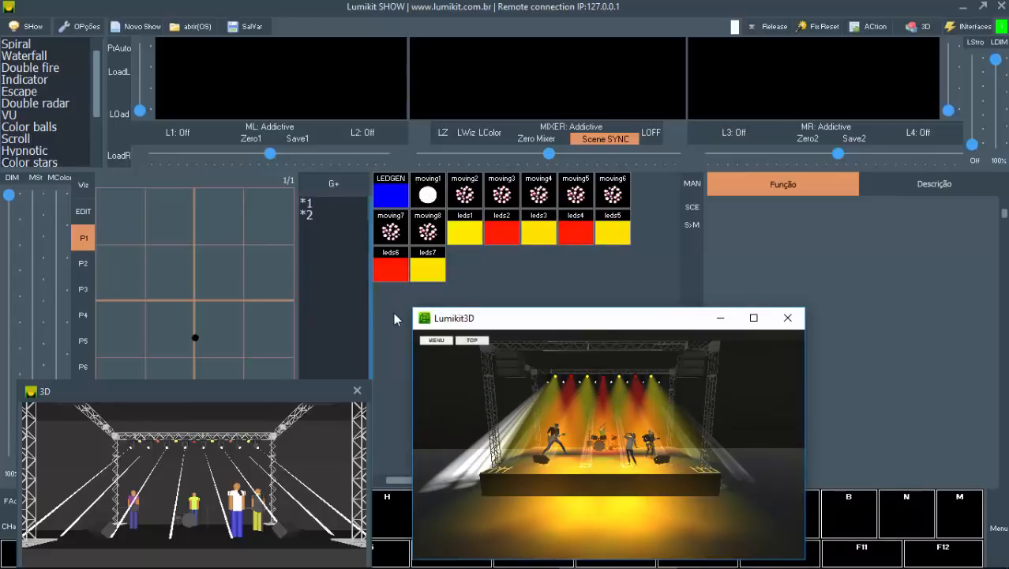
{"action": "left_click", "coordinate": [328, 203]}
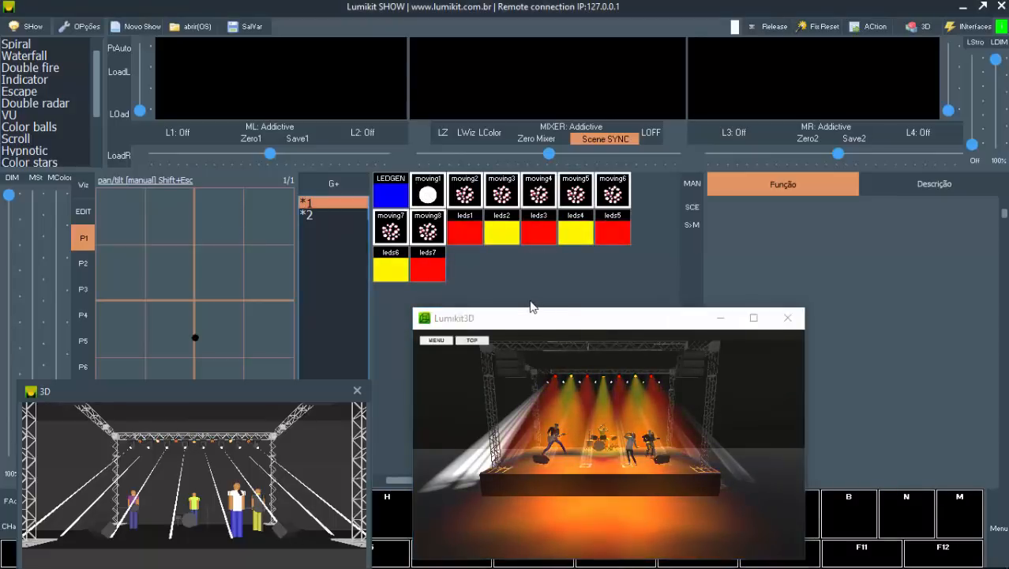
{"action": "left_click_drag", "start_coordinate": [531, 306], "coordinate": [372, 306]}
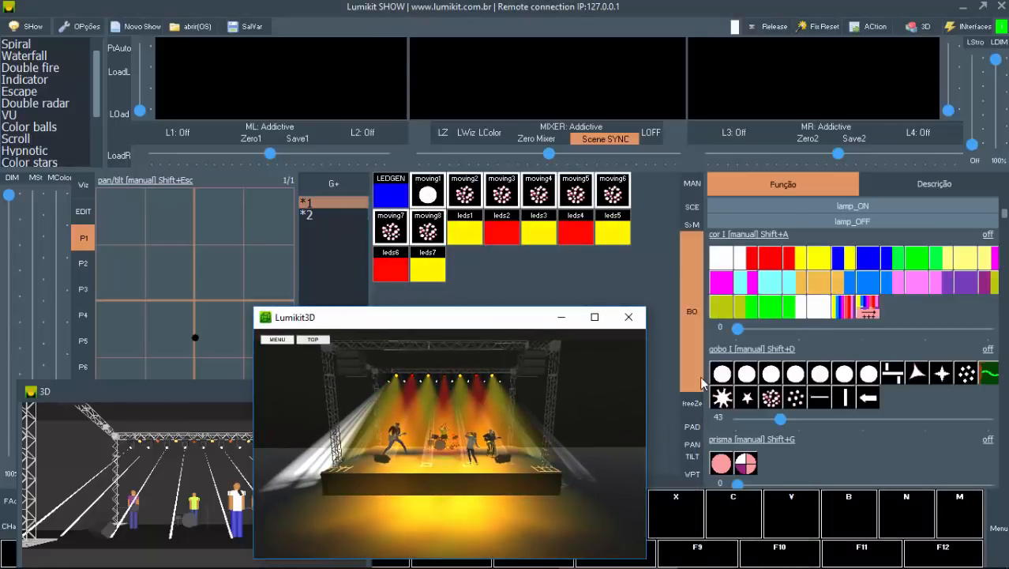
Step: Turn the prism on for the group 1 moving heads and try several gobos, ending on the three-pointed star
{"action": "left_click", "coordinate": [722, 374]}
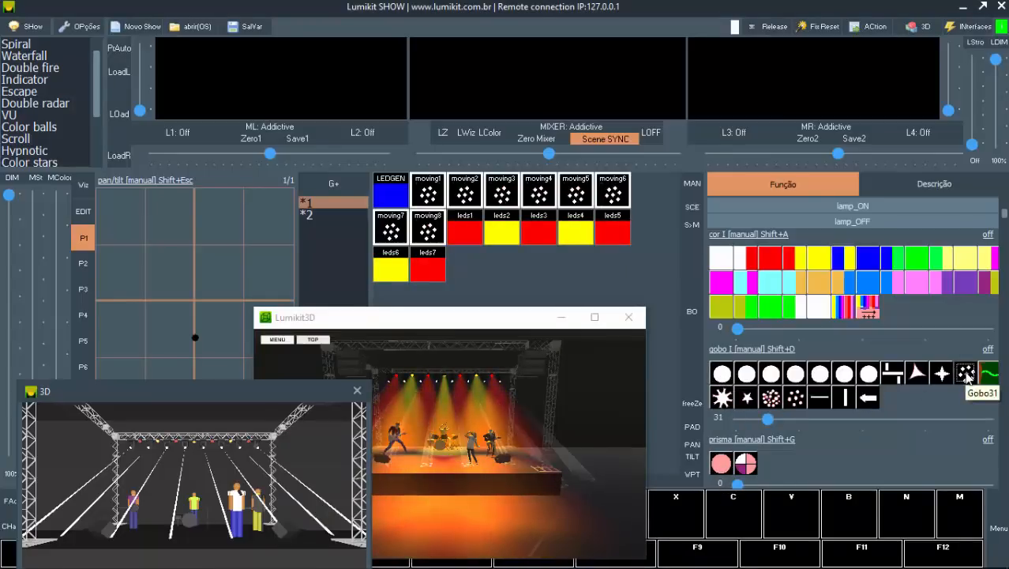
{"action": "left_click", "coordinate": [747, 465]}
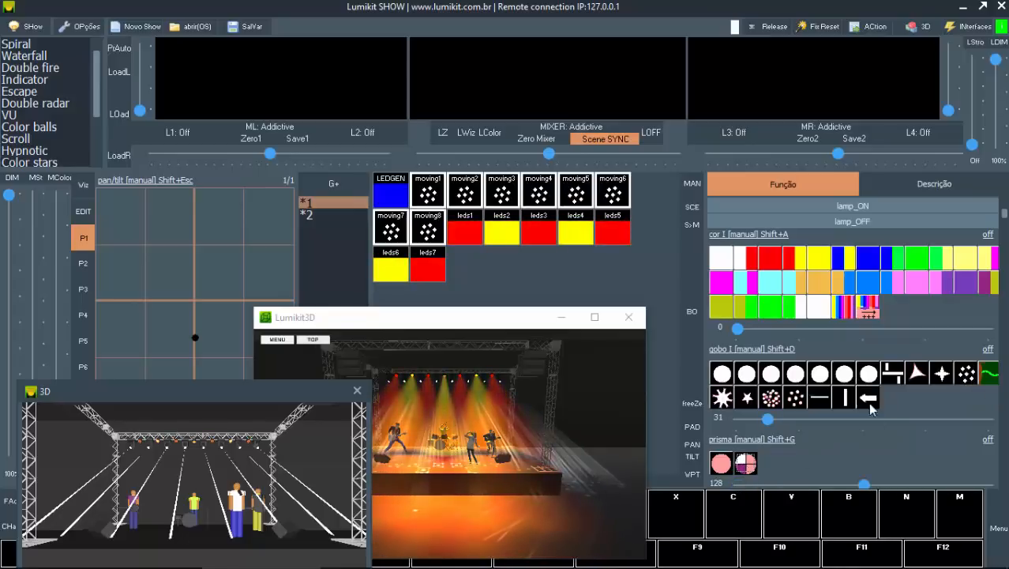
{"action": "left_click", "coordinate": [915, 374]}
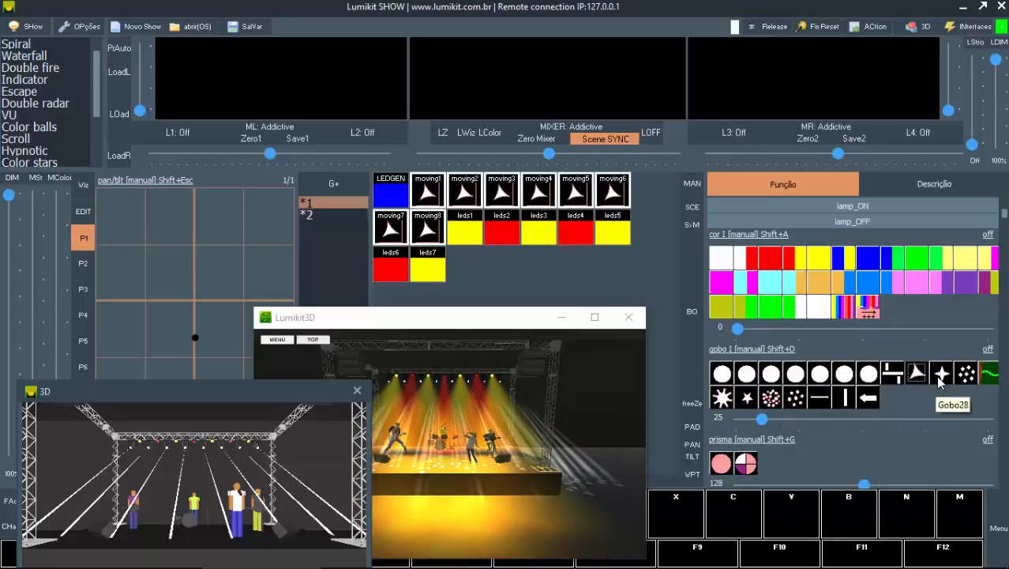
Step: Try a prism rotation of 22 and sweep the wash on the moving heads, returning both to 0
{"action": "scroll", "coordinate": [1005, 437], "scroll_direction": "down", "scroll_amount": 1}
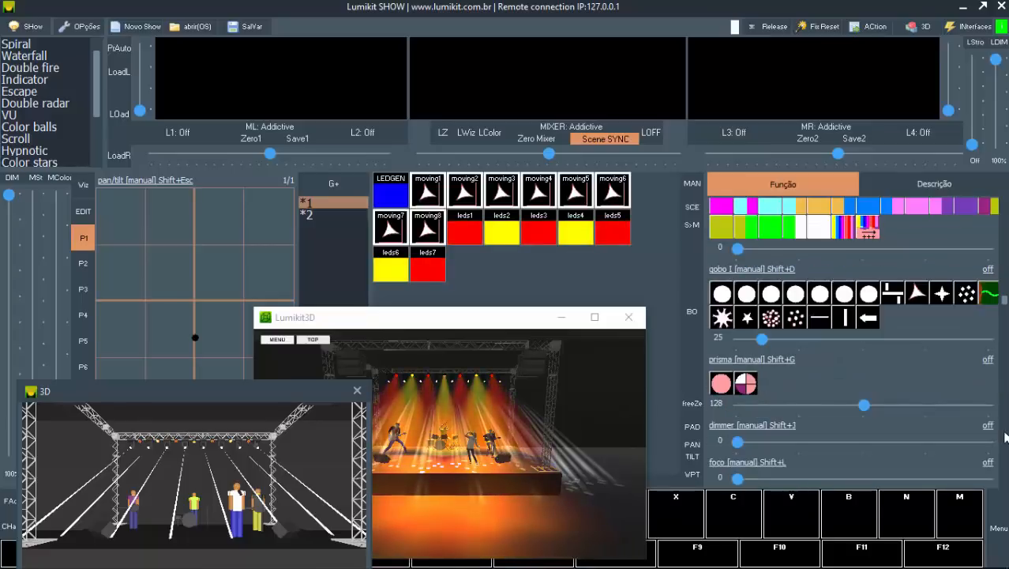
{"action": "scroll", "coordinate": [1005, 437], "scroll_direction": "down", "scroll_amount": 2}
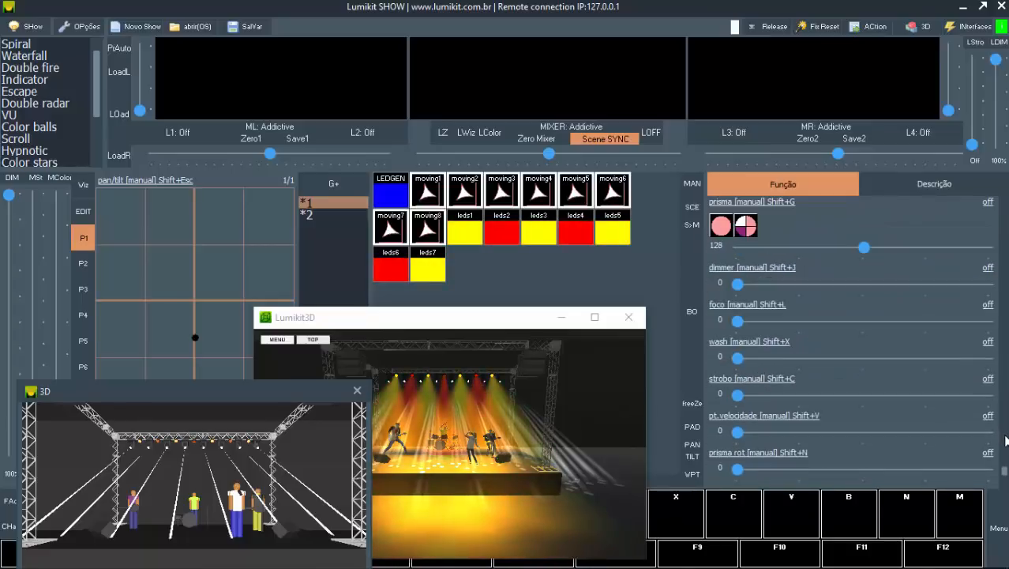
{"action": "left_click_drag", "start_coordinate": [739, 468], "coordinate": [762, 467]}
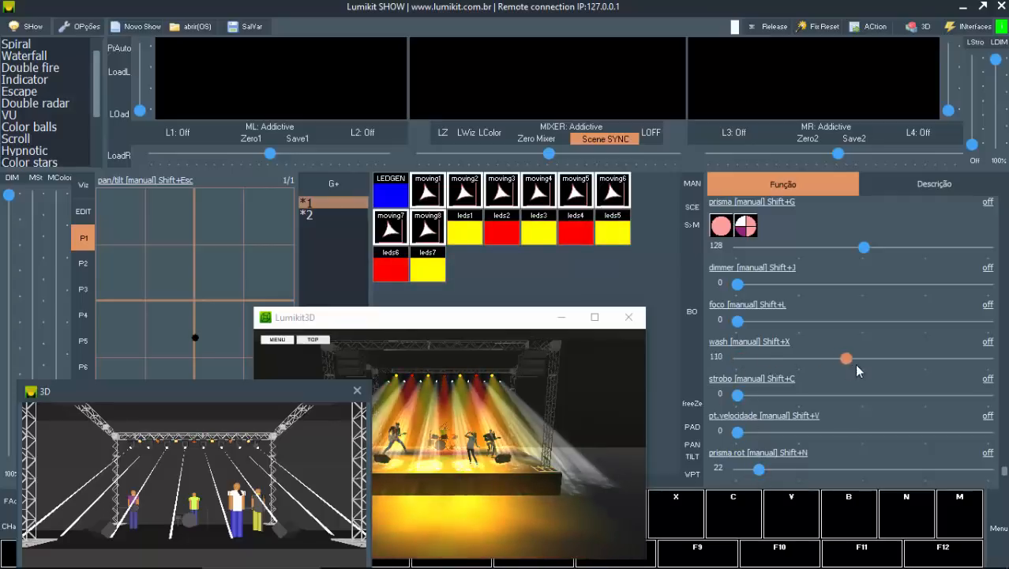
{"action": "left_click_drag", "start_coordinate": [929, 371], "coordinate": [965, 370]}
{"action": "left_click_drag", "start_coordinate": [796, 378], "coordinate": [725, 371]}
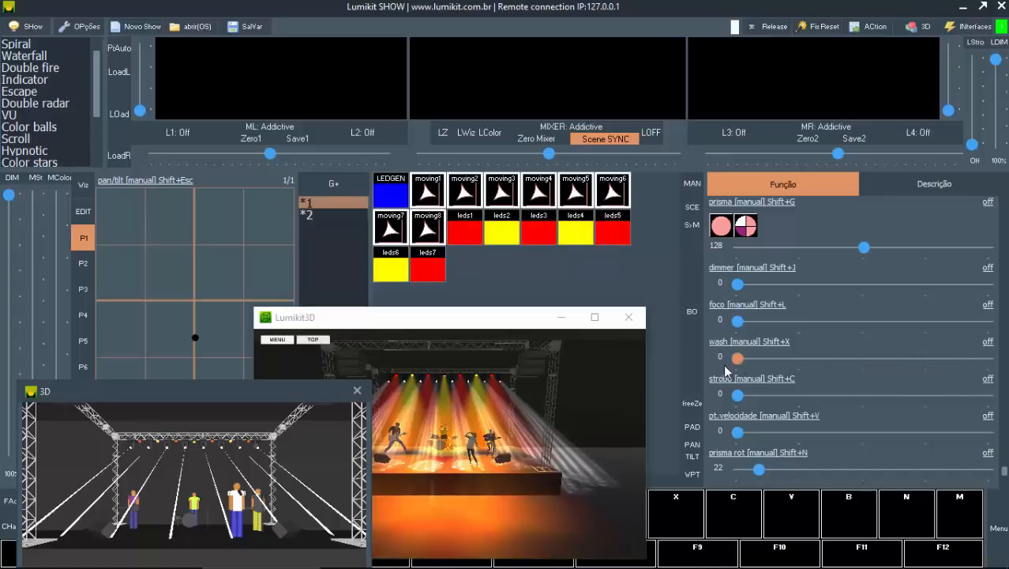
{"action": "left_click_drag", "start_coordinate": [759, 469], "coordinate": [726, 477]}
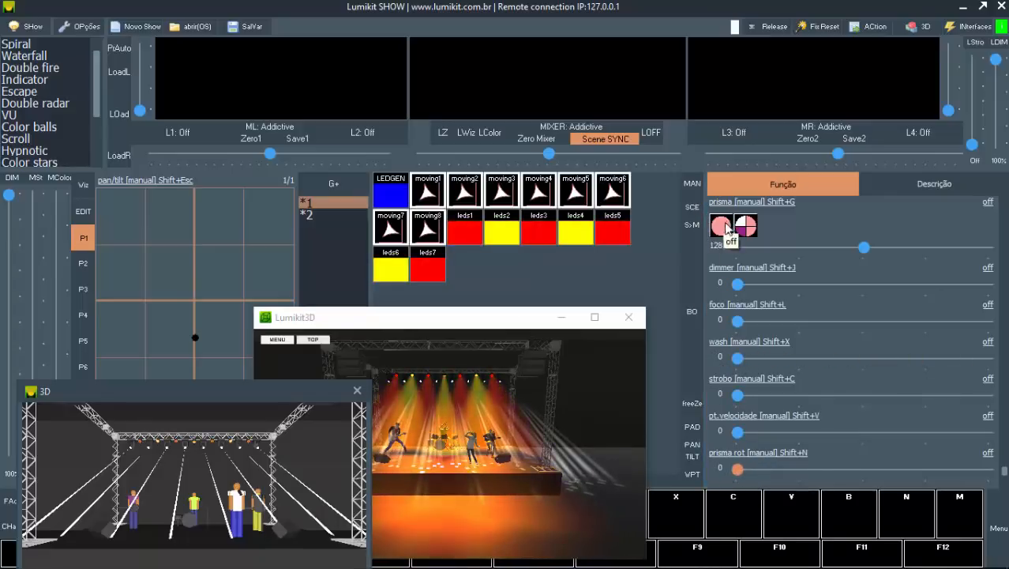
Step: Switch the moving heads' prism off and close the built-in 3D preview, repositioning the Lumikit3D window over the console
{"action": "left_click_drag", "start_coordinate": [383, 327], "coordinate": [436, 162]}
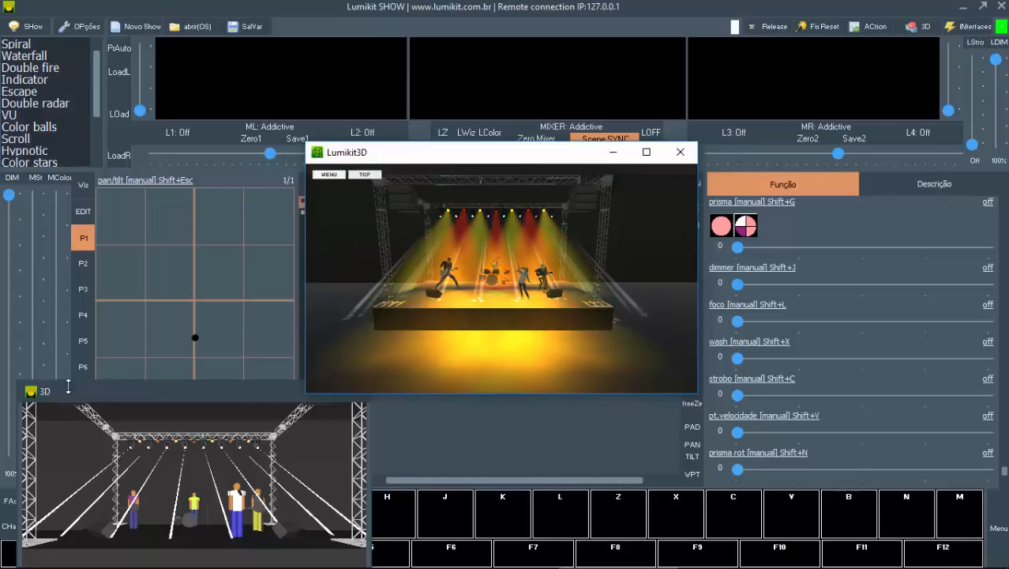
{"action": "left_click", "coordinate": [353, 399]}
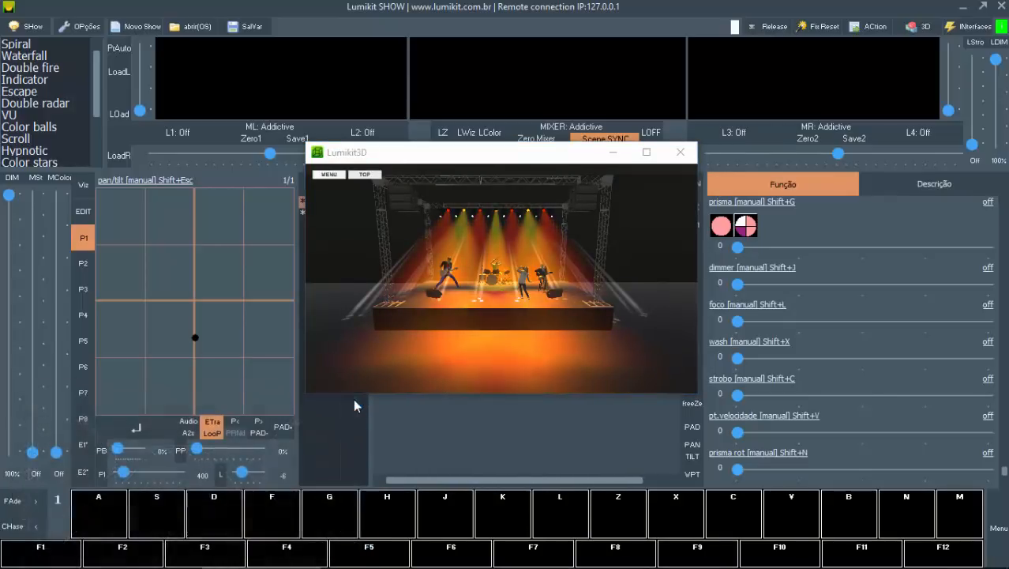
{"action": "left_click_drag", "start_coordinate": [466, 161], "coordinate": [341, 262]}
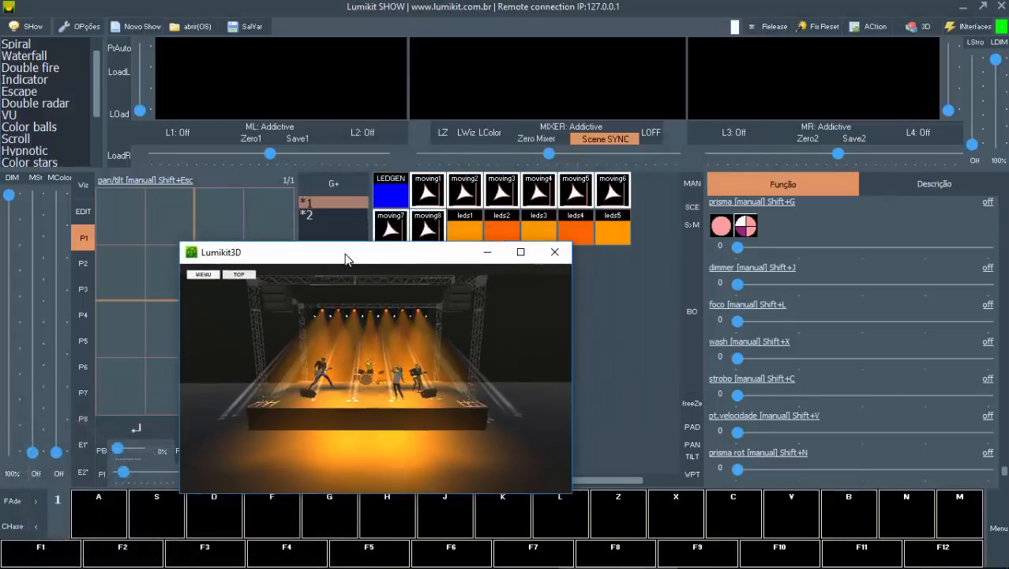
Step: Show the Lumikit3D camera options and compare the stage views from cameras C2 and C3
{"action": "left_click", "coordinate": [201, 275]}
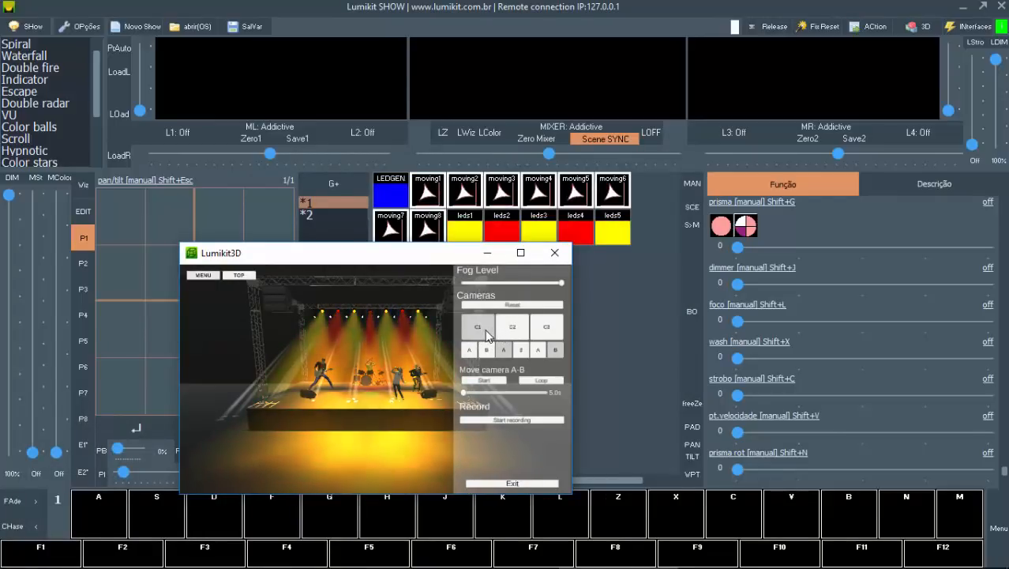
{"action": "left_click", "coordinate": [519, 327]}
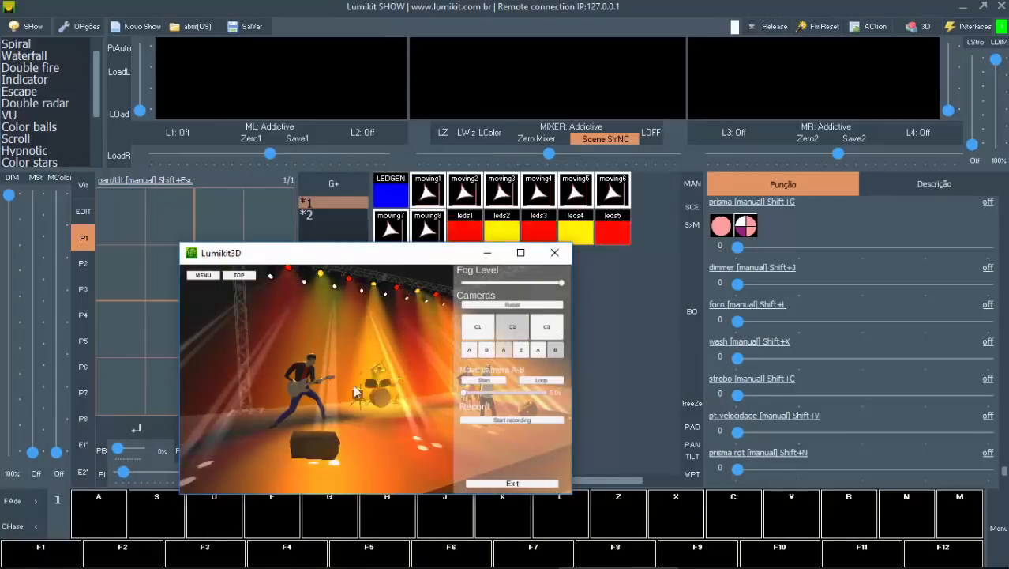
{"action": "left_click", "coordinate": [548, 327]}
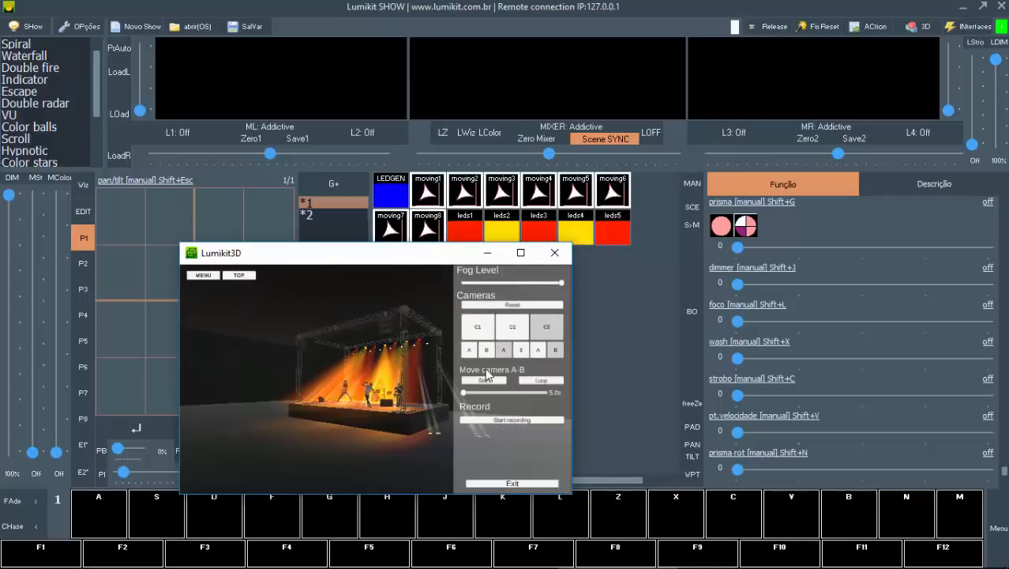
{"action": "left_click", "coordinate": [510, 333]}
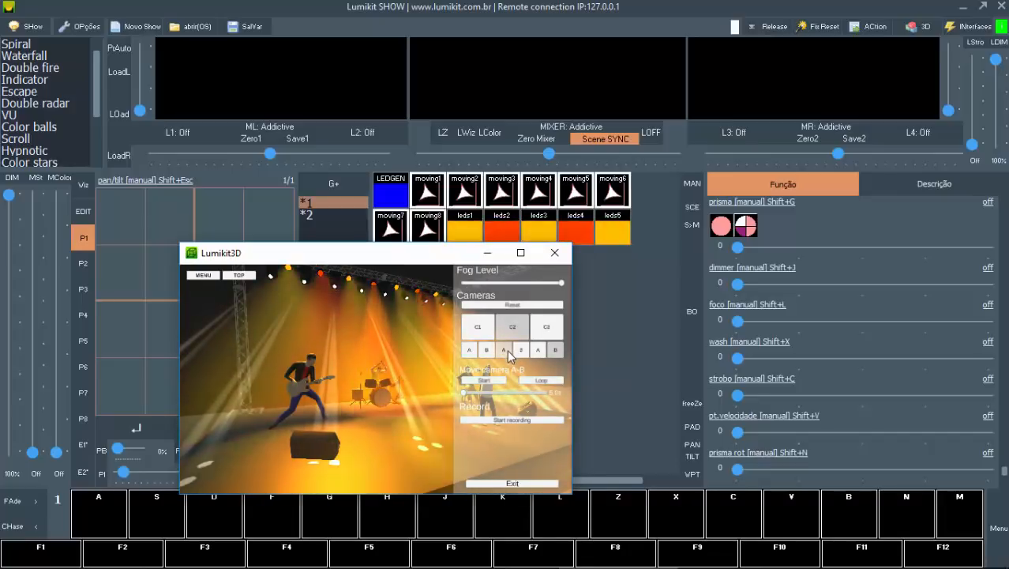
{"action": "left_click", "coordinate": [551, 330]}
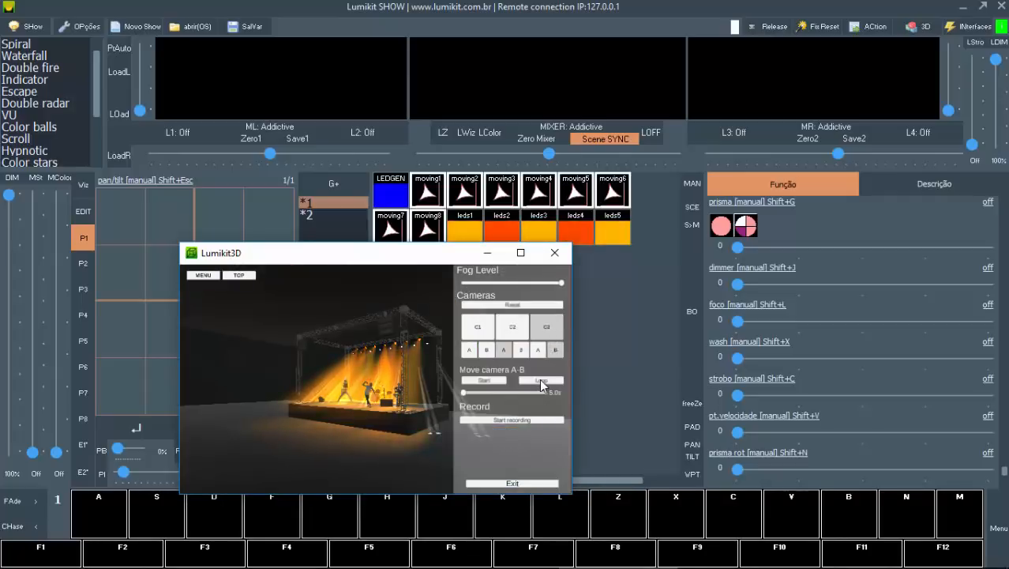
Step: Start the A-B camera move on camera C3, record a short video of it, stop the recording and close Lumikit3D
{"action": "left_click", "coordinate": [477, 382]}
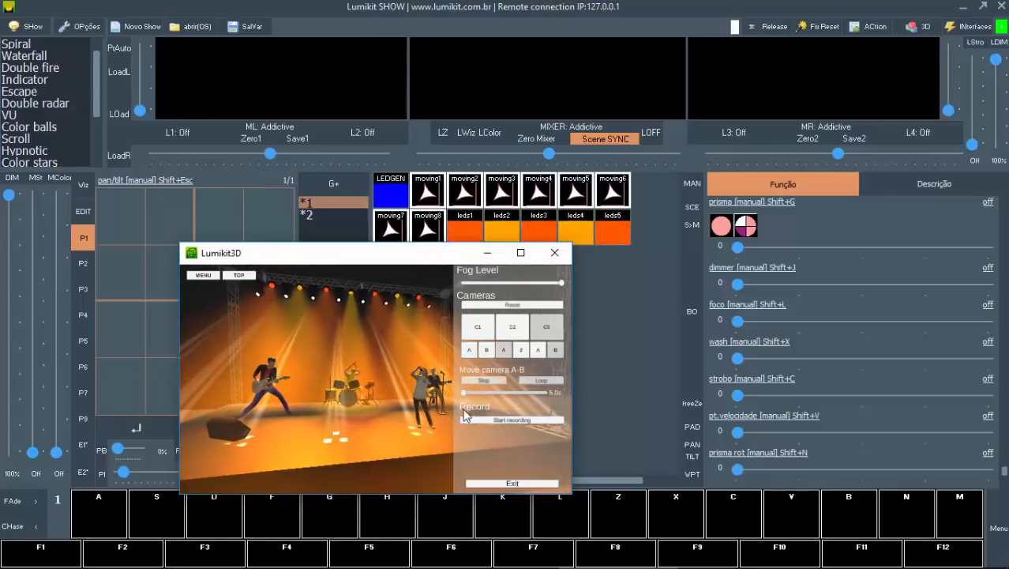
{"action": "left_click", "coordinate": [519, 421]}
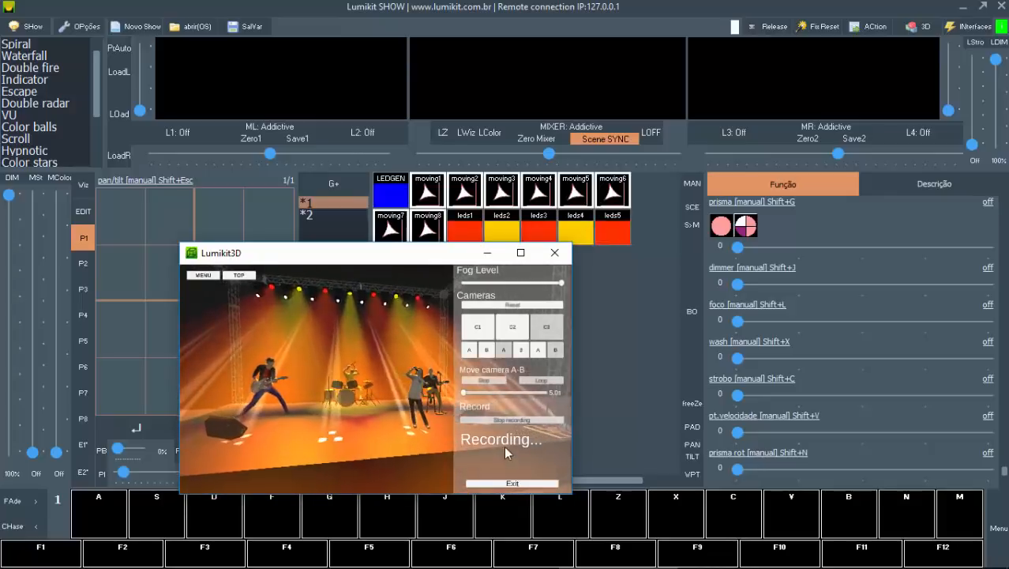
{"action": "left_click", "coordinate": [504, 420]}
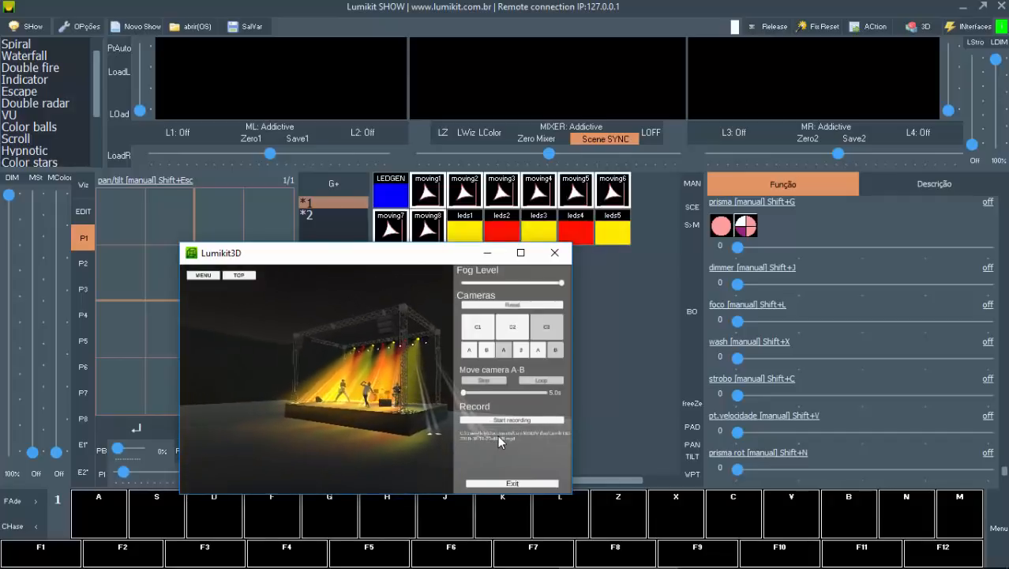
{"action": "left_click", "coordinate": [553, 259]}
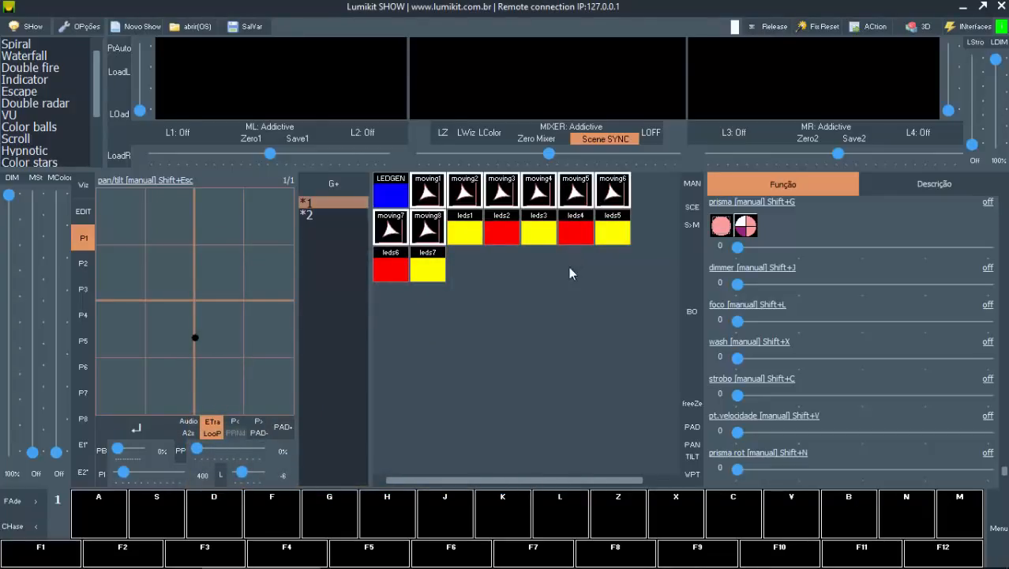
{"action": "key", "text": "super+e"}
{"action": "left_click", "coordinate": [247, 223]}
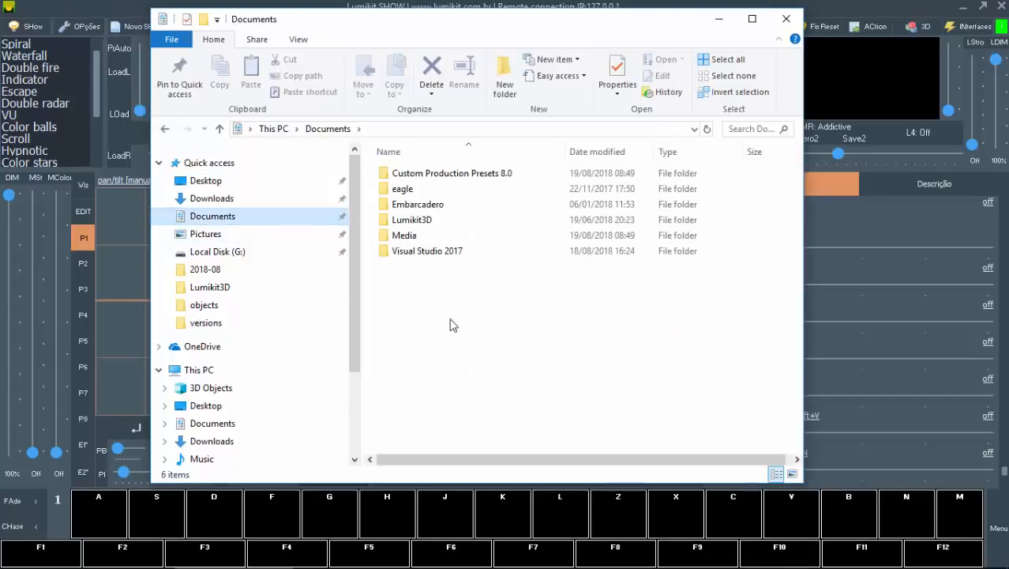
{"action": "double_click", "coordinate": [431, 226]}
{"action": "double_click", "coordinate": [411, 173]}
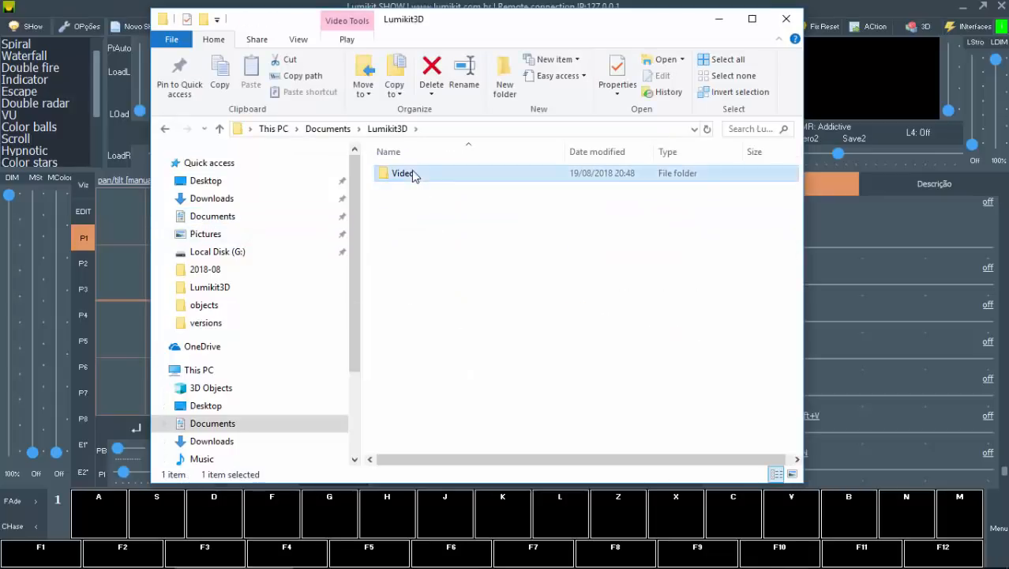
{"action": "scroll", "coordinate": [512, 276], "scroll_direction": "down", "scroll_amount": 2}
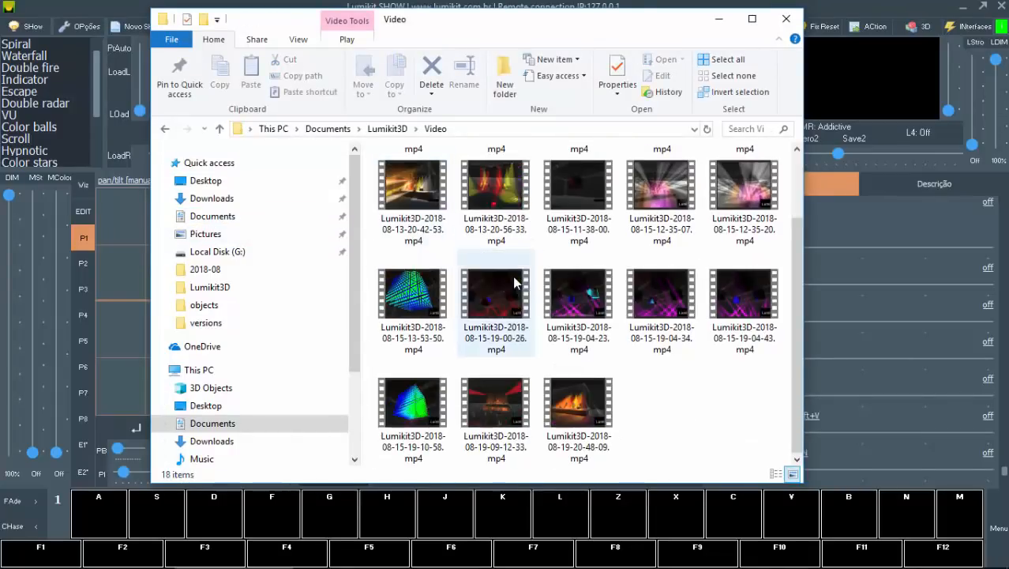
{"action": "left_click", "coordinate": [604, 407]}
{"action": "left_click", "coordinate": [11, 558]}
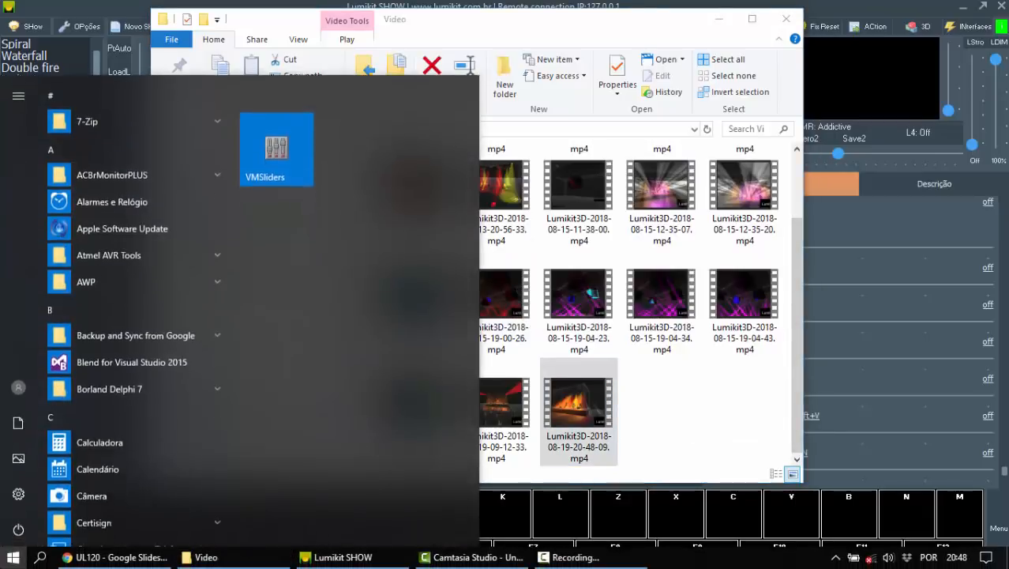
{"action": "left_click", "coordinate": [12, 558]}
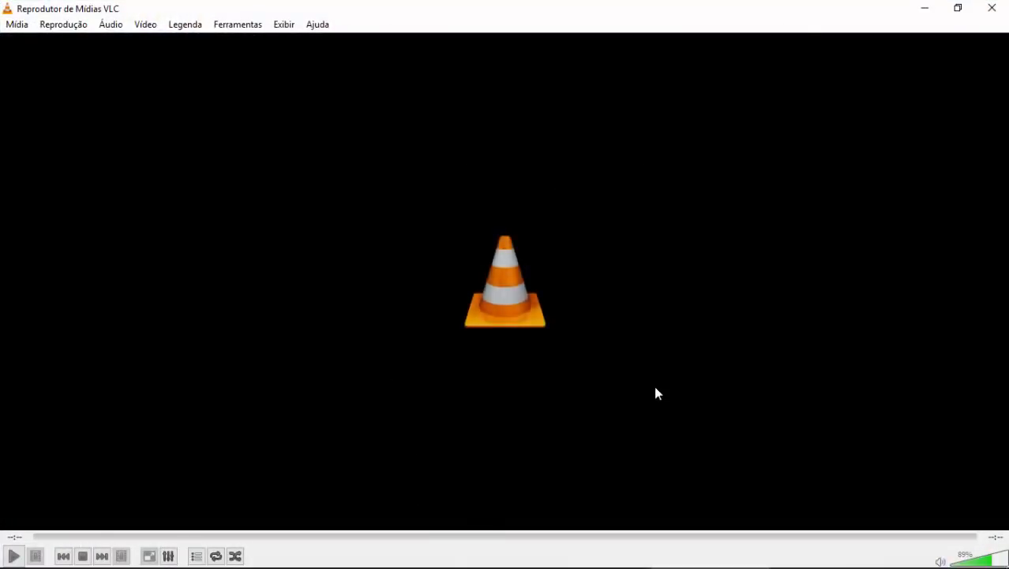
{"action": "key", "text": "alt+Tab"}
{"action": "left_click_drag", "start_coordinate": [584, 403], "coordinate": [860, 351]}
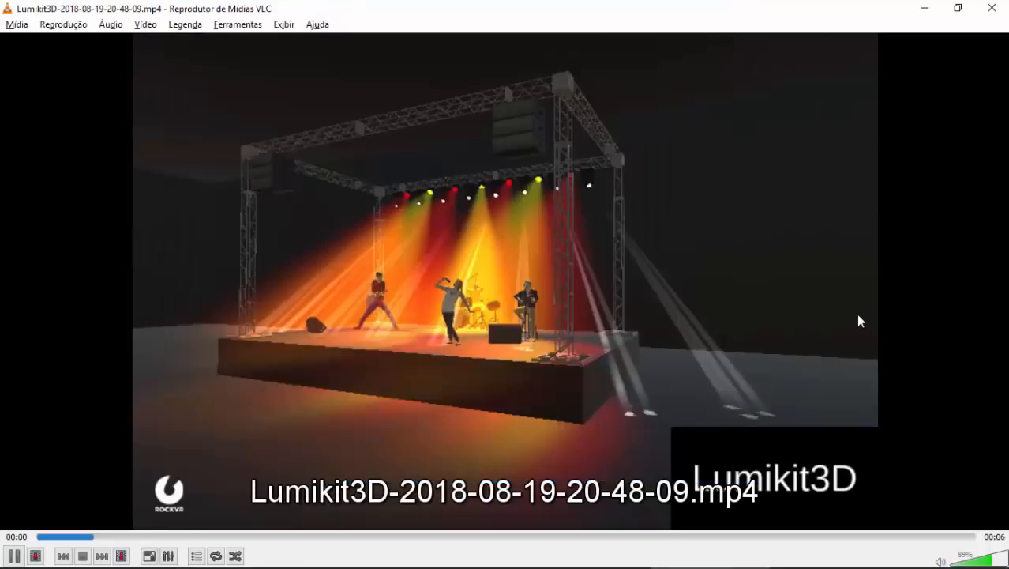